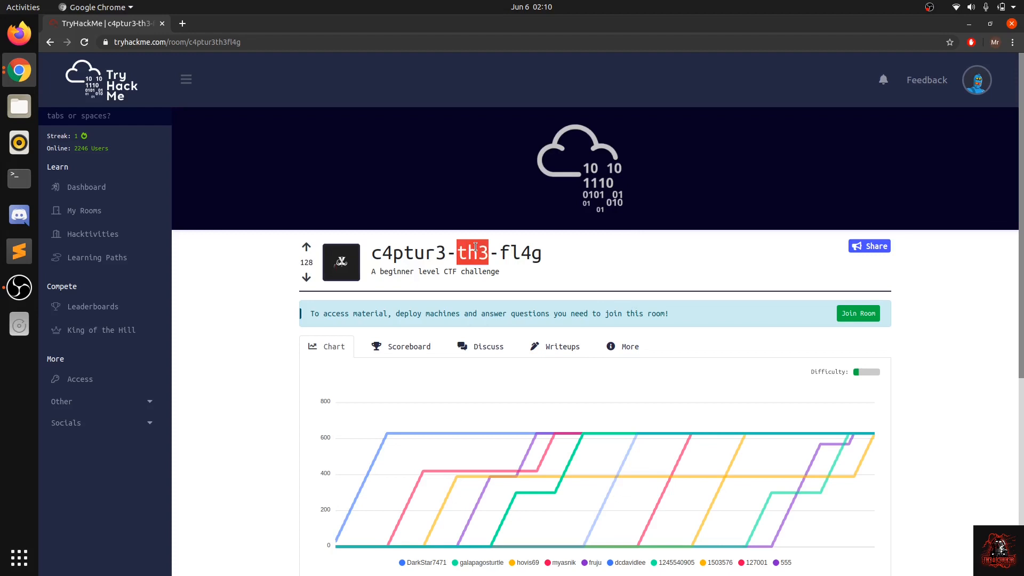
Step: Look through the room's task list, expanding Spectrograms, Steganography and Security through obscurity to see what they ask
{"action": "left_click", "coordinate": [567, 254]}
{"action": "scroll", "coordinate": [567, 255], "scroll_direction": "down", "scroll_amount": 5}
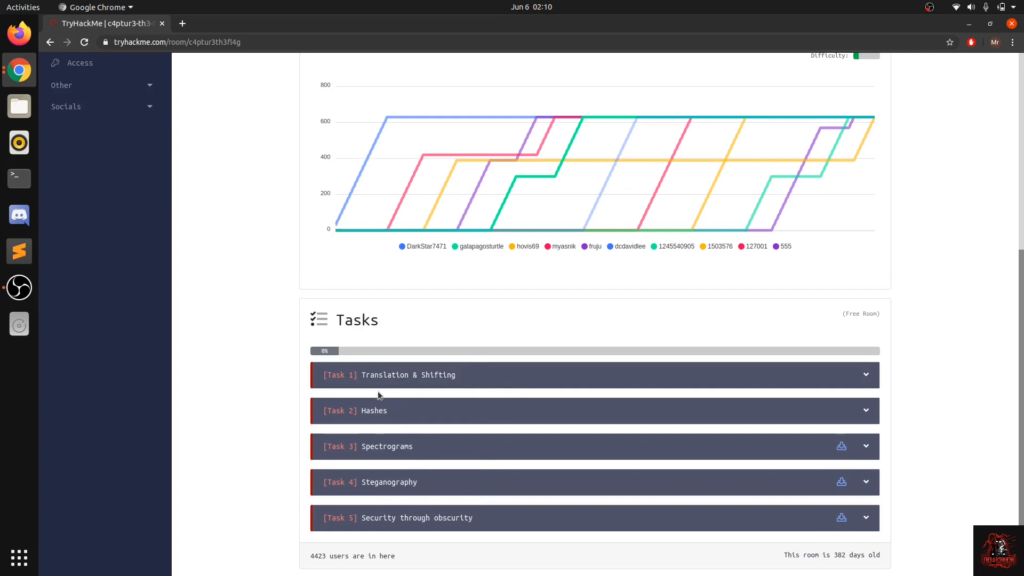
{"action": "left_click", "coordinate": [405, 457]}
{"action": "scroll", "coordinate": [421, 523], "scroll_direction": "down", "scroll_amount": 2}
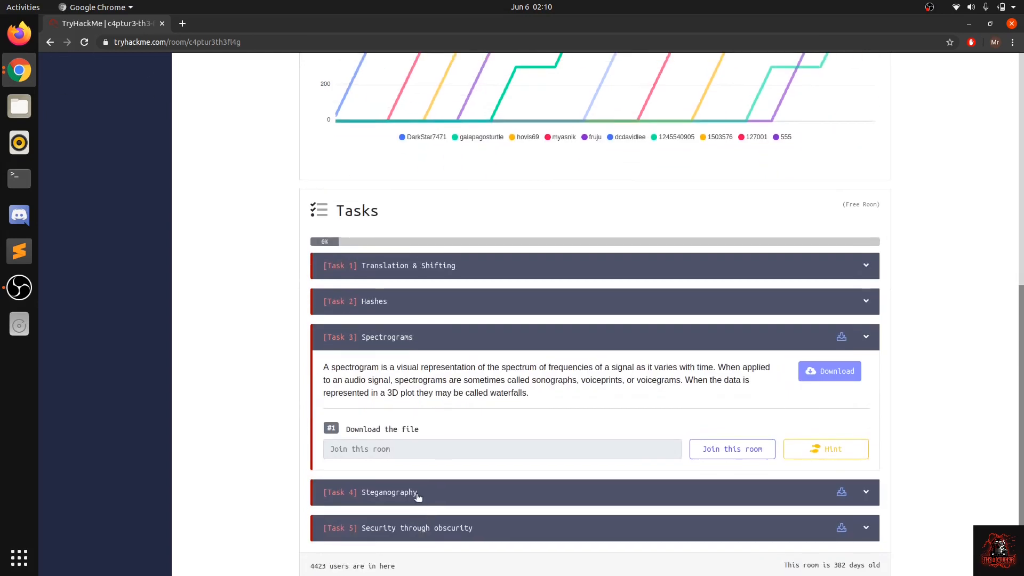
{"action": "left_click", "coordinate": [416, 495]}
{"action": "left_click", "coordinate": [434, 516]}
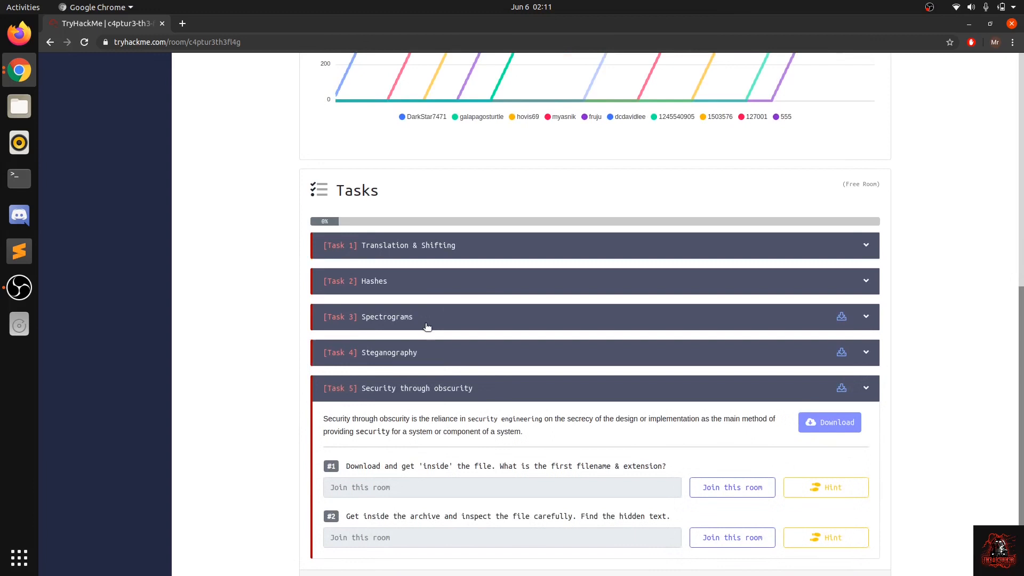
{"action": "left_click", "coordinate": [426, 326]}
{"action": "left_click", "coordinate": [420, 334]}
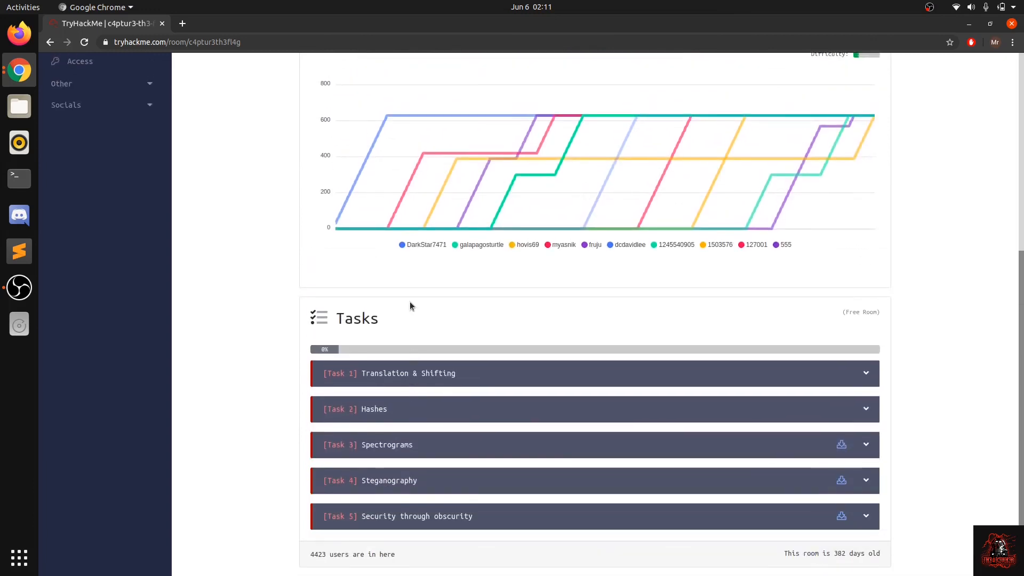
Step: Join the c4ptur3-th3-fl4g room
{"action": "scroll", "coordinate": [410, 302], "scroll_direction": "up", "scroll_amount": 6}
{"action": "scroll", "coordinate": [410, 302], "scroll_direction": "down", "scroll_amount": 3}
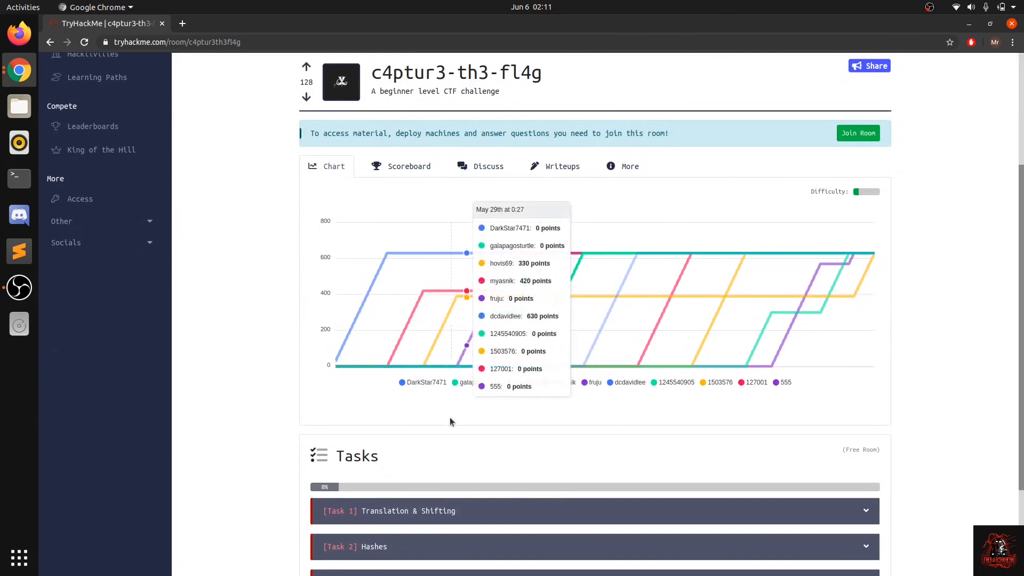
{"action": "scroll", "coordinate": [418, 507], "scroll_direction": "down", "scroll_amount": 3}
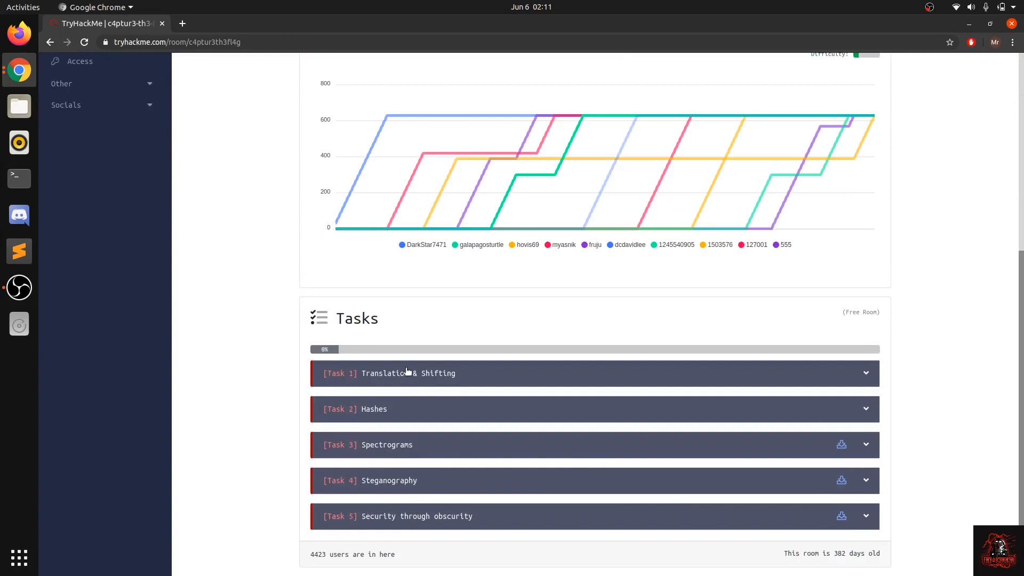
{"action": "scroll", "coordinate": [407, 370], "scroll_direction": "up", "scroll_amount": 7}
{"action": "left_click", "coordinate": [852, 314]}
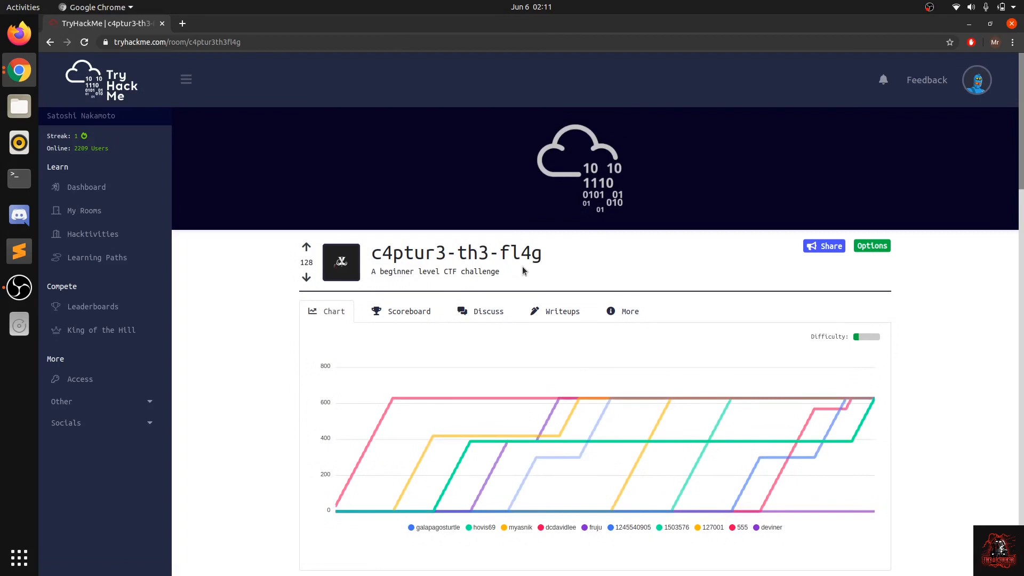
Step: Read the instructions of Task 1, Translation & Shifting, including the note on case sensitivity
{"action": "scroll", "coordinate": [522, 356], "scroll_direction": "down", "scroll_amount": 3}
{"action": "scroll", "coordinate": [521, 360], "scroll_direction": "up", "scroll_amount": 1}
{"action": "scroll", "coordinate": [522, 358], "scroll_direction": "down", "scroll_amount": 6}
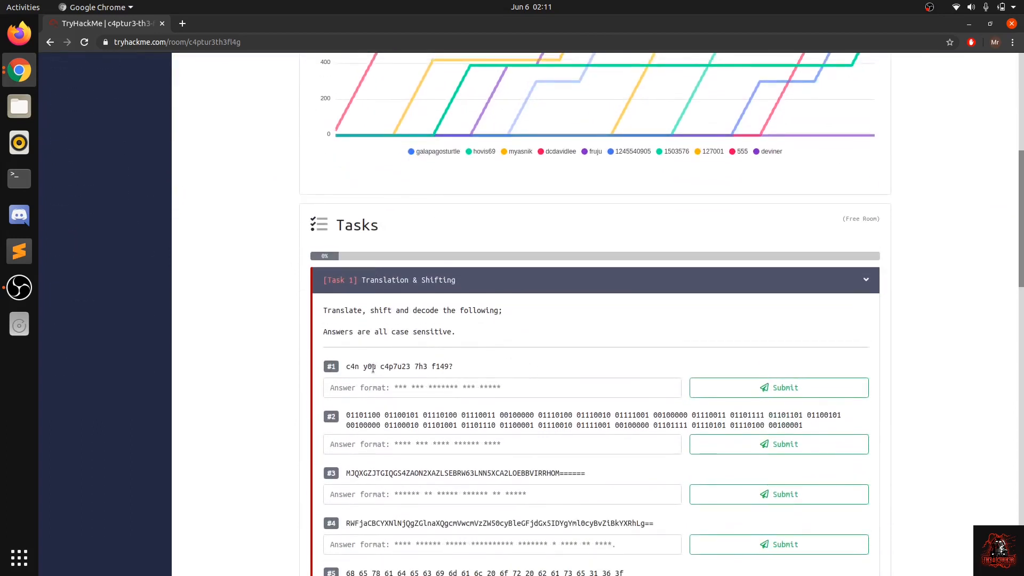
{"action": "left_click_drag", "start_coordinate": [335, 309], "coordinate": [430, 310]}
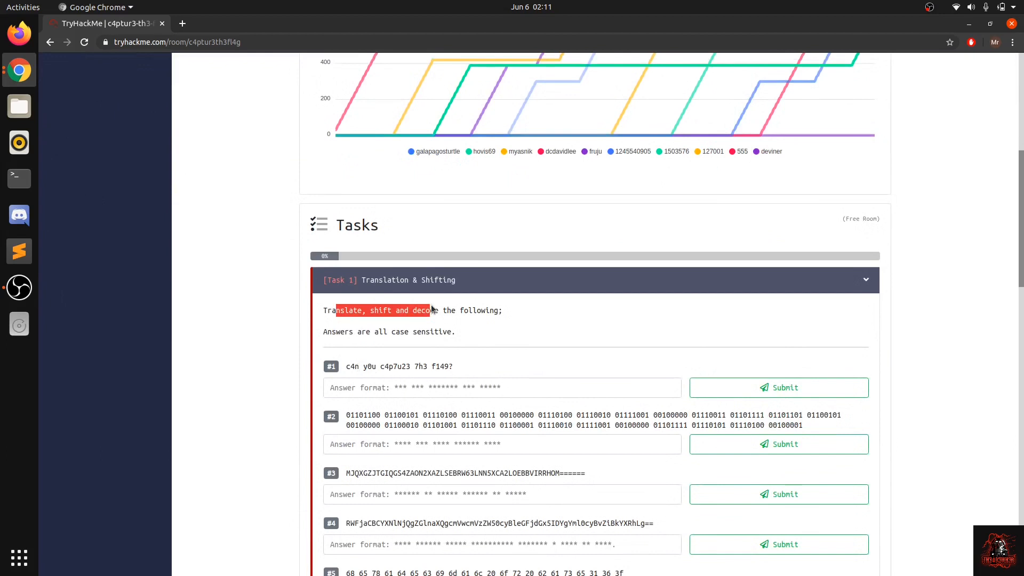
{"action": "left_click", "coordinate": [440, 328]}
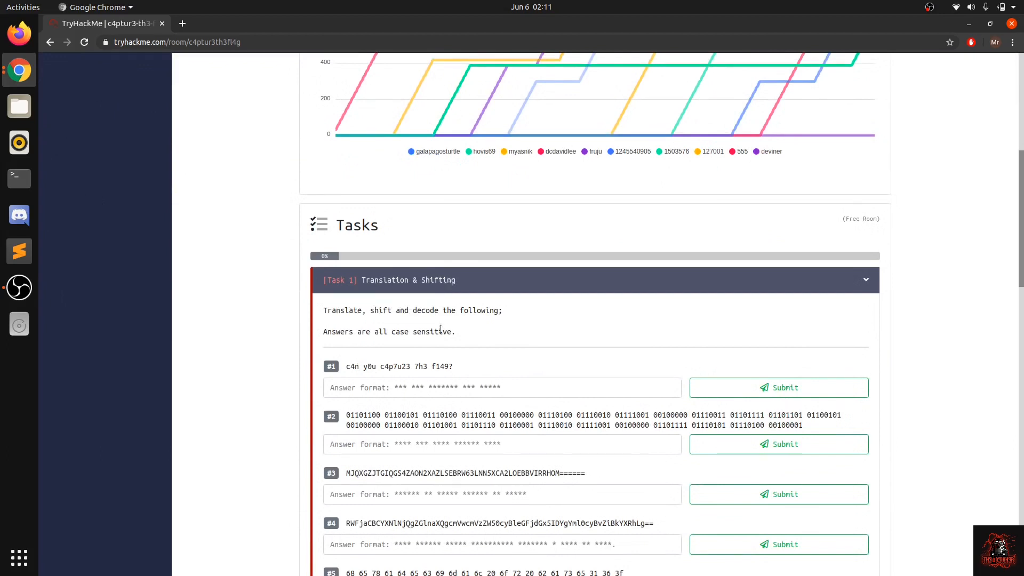
{"action": "left_click_drag", "start_coordinate": [336, 310], "coordinate": [456, 331]}
{"action": "left_click", "coordinate": [337, 328]}
{"action": "left_click", "coordinate": [455, 331]}
Step: Examine the character substitutions in question #1's string "c4n y0u c4p7u23 7h3 f149?"
{"action": "left_click_drag", "start_coordinate": [345, 367], "coordinate": [457, 364]}
{"action": "left_click", "coordinate": [457, 364]}
{"action": "left_click_drag", "start_coordinate": [345, 368], "coordinate": [459, 368]}
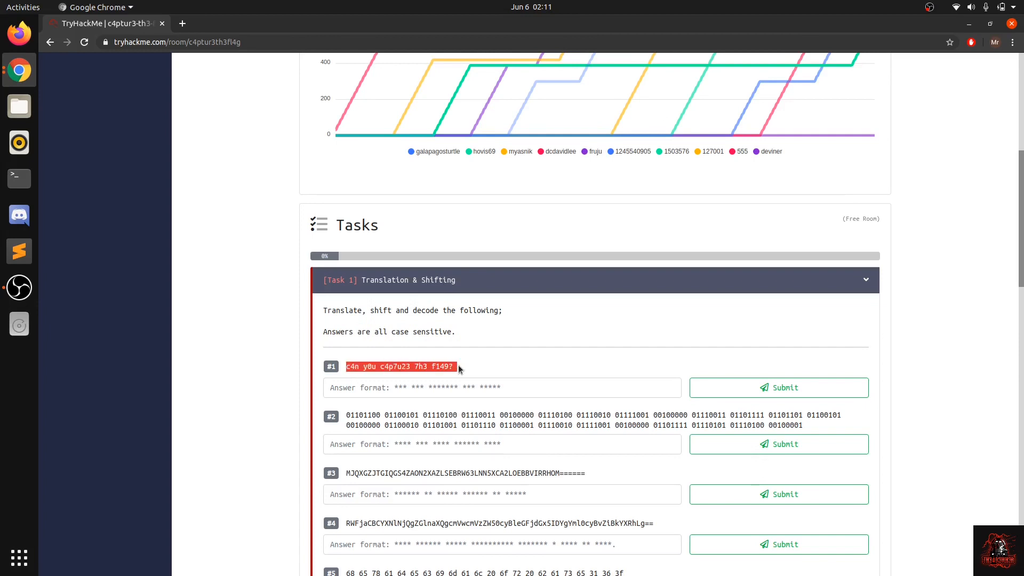
{"action": "left_click", "coordinate": [378, 366]}
{"action": "left_click_drag", "start_coordinate": [389, 366], "coordinate": [457, 368]}
{"action": "left_click", "coordinate": [439, 368]}
{"action": "left_click", "coordinate": [457, 368]}
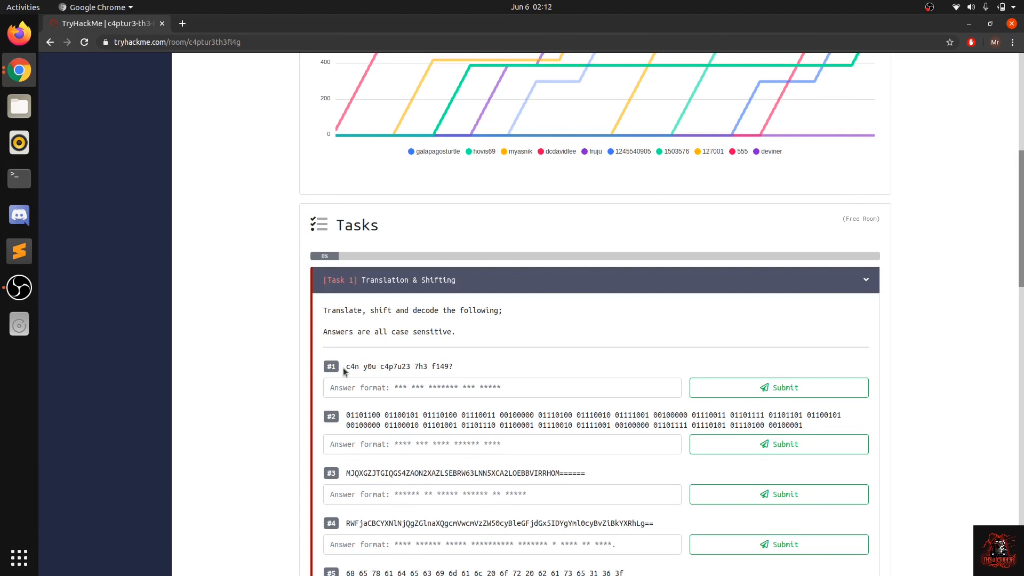
{"action": "left_click_drag", "start_coordinate": [348, 365], "coordinate": [419, 368]}
{"action": "left_click", "coordinate": [419, 367]}
Step: Search Google for "leet" in a new browser tab and read the featured result
{"action": "left_click", "coordinate": [183, 23]}
{"action": "type", "text": "leet"}
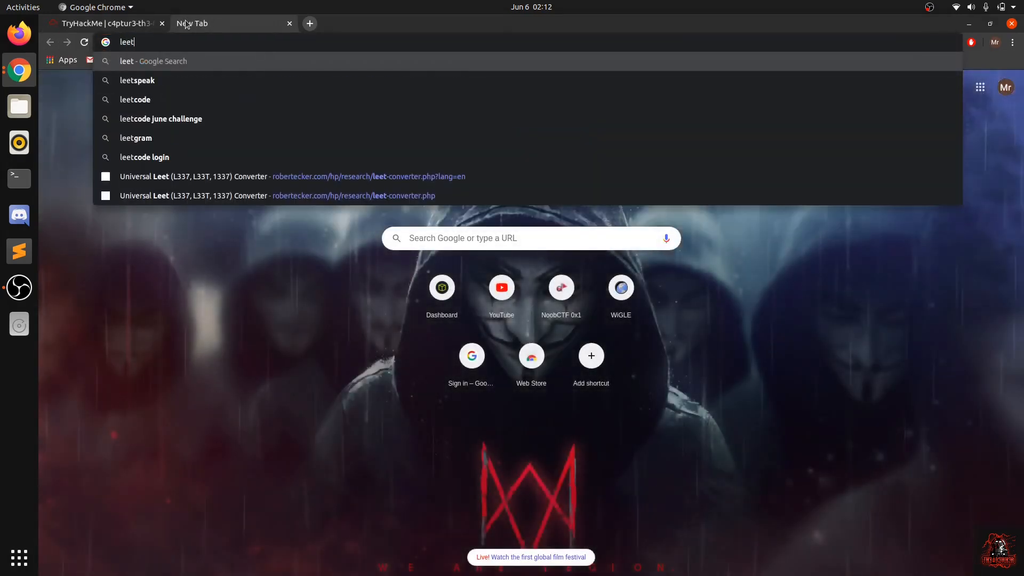
{"action": "key", "text": "Return"}
{"action": "left_click_drag", "start_coordinate": [169, 159], "coordinate": [352, 166]}
{"action": "left_click", "coordinate": [353, 166]}
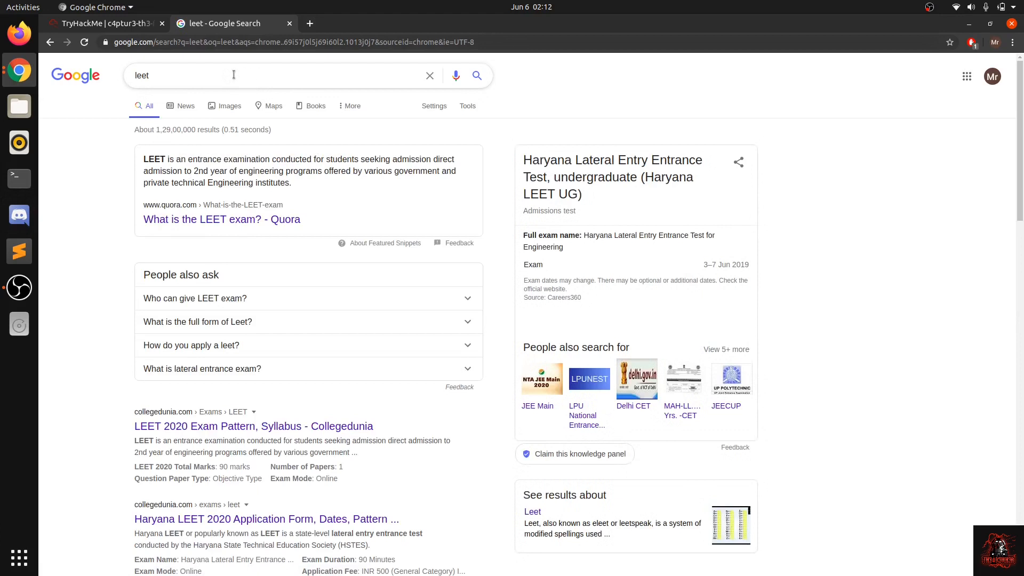
Step: Refine the Google search to "leet language"
{"action": "left_click", "coordinate": [154, 75]}
{"action": "type", "text": "lang"}
{"action": "key", "text": "Down"}
{"action": "key", "text": "Return"}
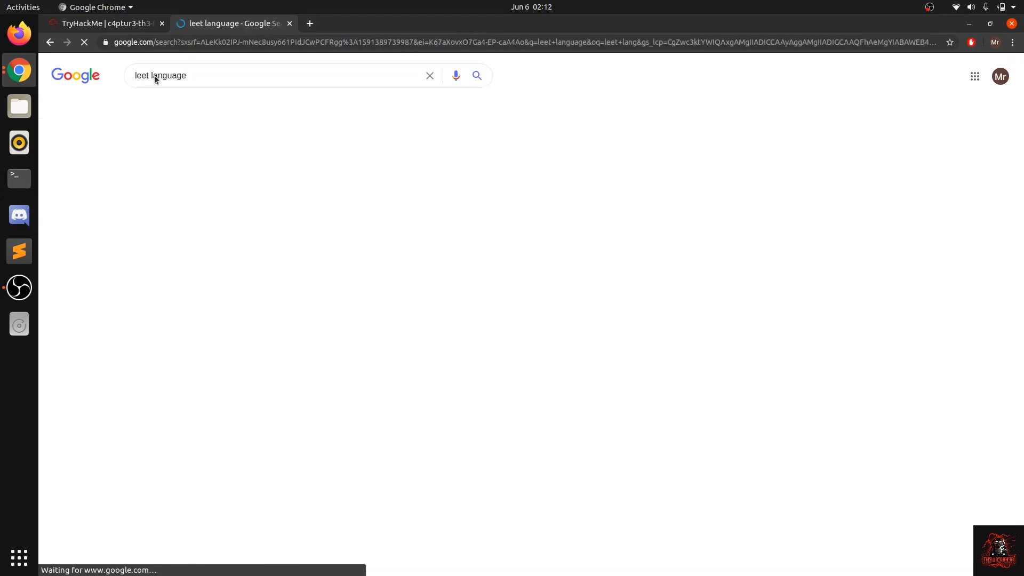
Step: Open the Wikipedia article on Leet from the search results and skim through it
{"action": "left_click", "coordinate": [176, 171]}
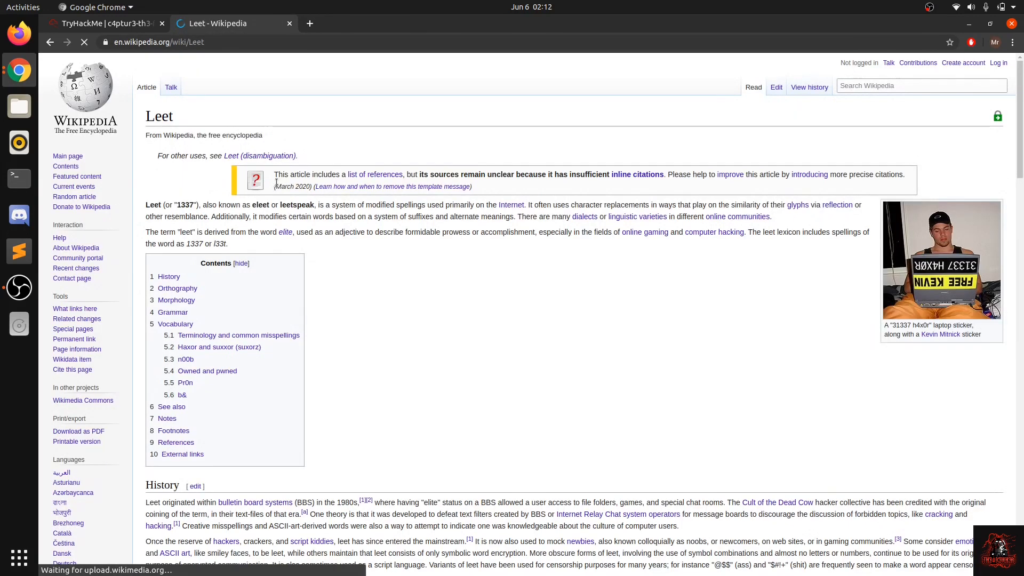
{"action": "scroll", "coordinate": [314, 325], "scroll_direction": "down", "scroll_amount": 8}
{"action": "scroll", "coordinate": [315, 324], "scroll_direction": "up", "scroll_amount": 8}
{"action": "scroll", "coordinate": [314, 325], "scroll_direction": "down", "scroll_amount": 6}
{"action": "scroll", "coordinate": [315, 359], "scroll_direction": "down", "scroll_amount": 4}
{"action": "scroll", "coordinate": [314, 360], "scroll_direction": "up", "scroll_amount": 1}
{"action": "scroll", "coordinate": [314, 360], "scroll_direction": "down", "scroll_amount": 7}
{"action": "scroll", "coordinate": [314, 360], "scroll_direction": "up", "scroll_amount": 5}
{"action": "scroll", "coordinate": [328, 182], "scroll_direction": "up", "scroll_amount": 8}
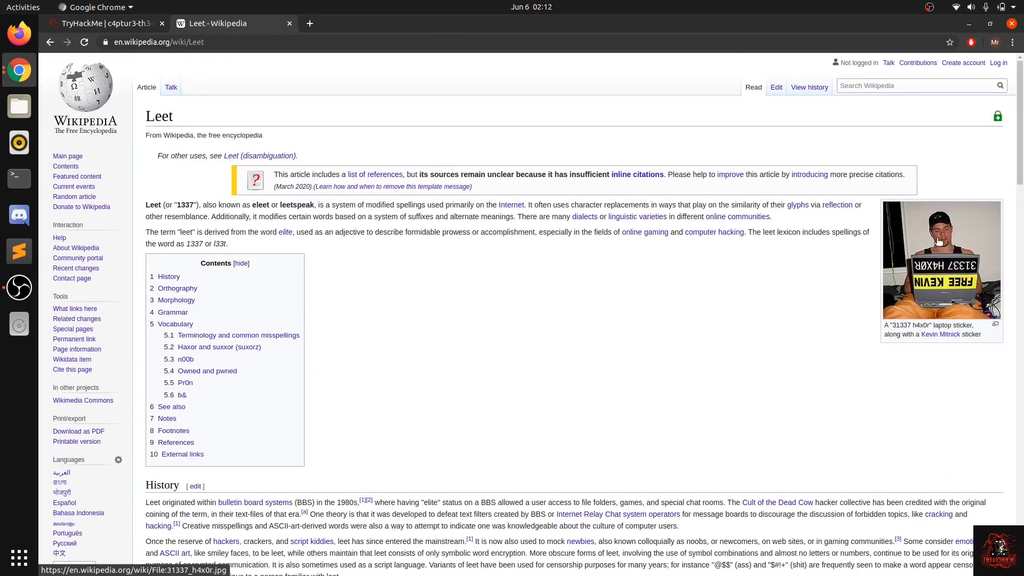
Step: View the article's "31337 h4x0r" laptop sticker photo enlarged, and return to the "leet language" results to skim them
{"action": "left_click", "coordinate": [938, 241]}
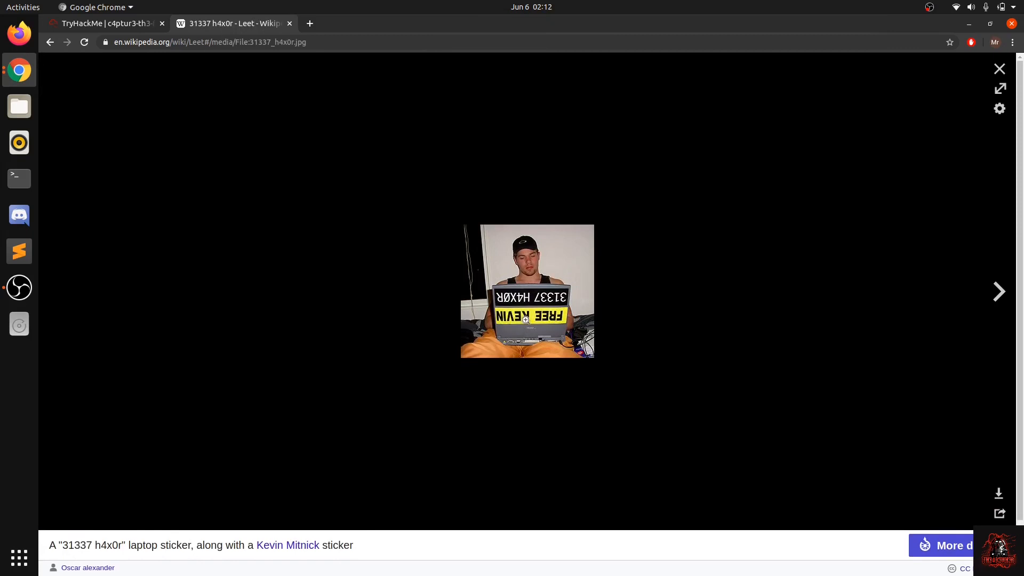
{"action": "left_click", "coordinate": [50, 42]}
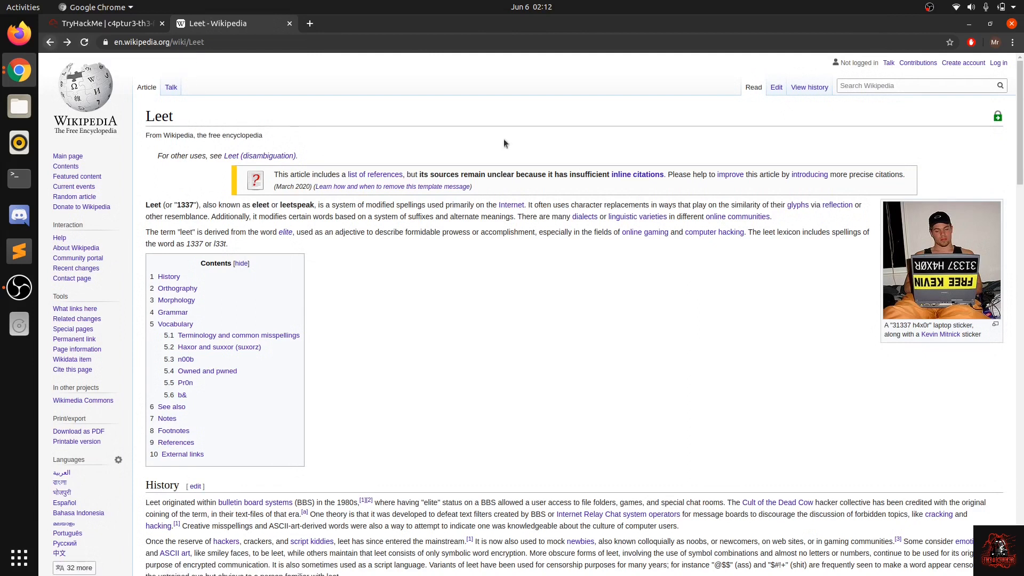
{"action": "left_click", "coordinate": [49, 42]}
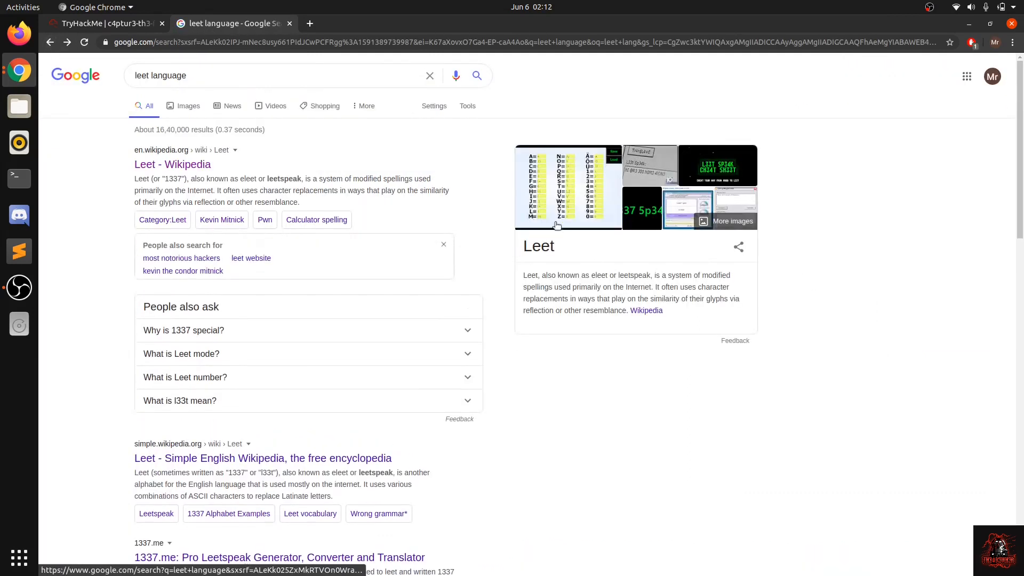
{"action": "scroll", "coordinate": [391, 317], "scroll_direction": "down", "scroll_amount": 5}
{"action": "scroll", "coordinate": [405, 386], "scroll_direction": "up", "scroll_amount": 5}
{"action": "scroll", "coordinate": [408, 317], "scroll_direction": "down", "scroll_amount": 2}
{"action": "scroll", "coordinate": [409, 318], "scroll_direction": "up", "scroll_amount": 2}
Step: Replace "leet" with "1337" in the search query to show the word's number spelling
{"action": "double_click", "coordinate": [142, 75]}
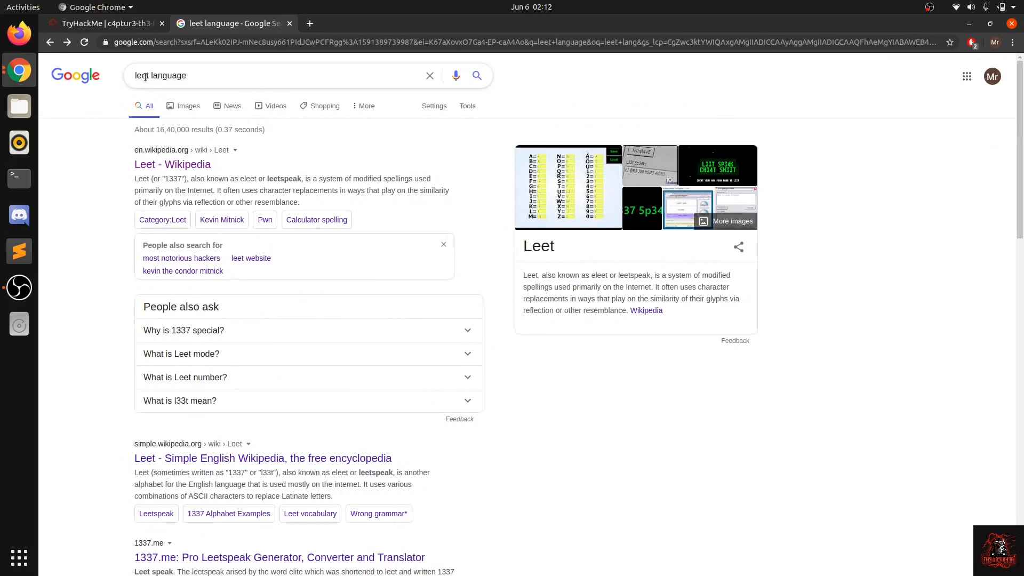
{"action": "type", "text": "l"}
{"action": "key", "text": "BackSpace"}
{"action": "type", "text": "1337"}
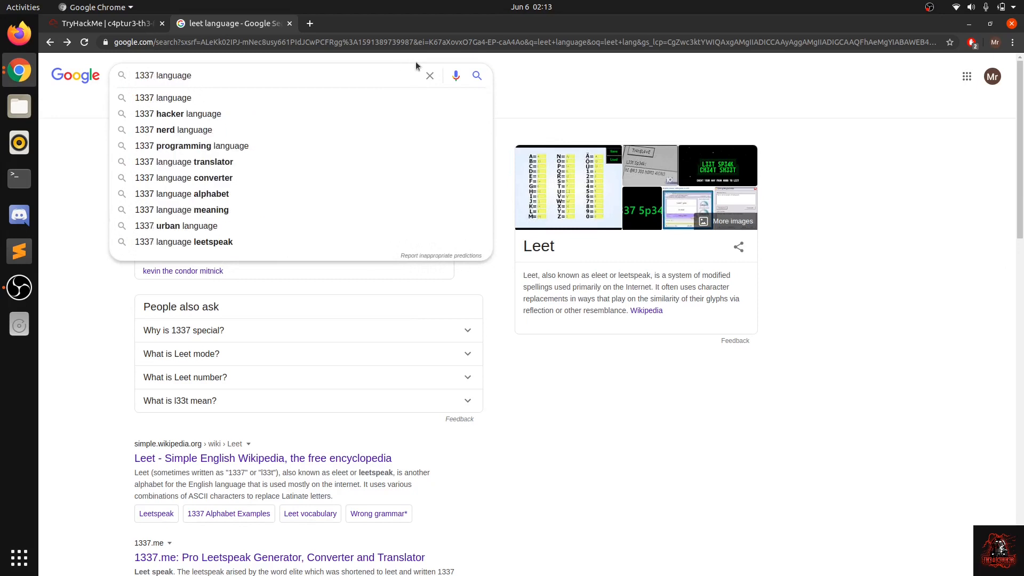
{"action": "left_click_drag", "start_coordinate": [155, 76], "coordinate": [150, 75]}
{"action": "left_click_drag", "start_coordinate": [148, 75], "coordinate": [140, 76]}
{"action": "left_click", "coordinate": [140, 75]}
{"action": "double_click", "coordinate": [140, 75]}
Step: Answer question #1 of Task 1 on the TryHackMe page with "Can you capture the flag?" and submit it
{"action": "left_click", "coordinate": [131, 23]}
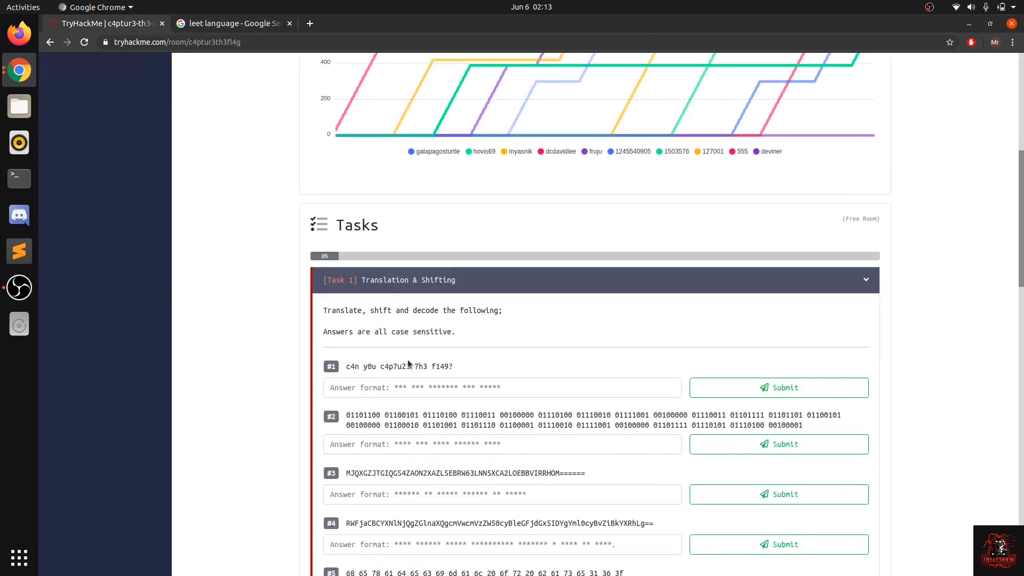
{"action": "left_click", "coordinate": [401, 387]}
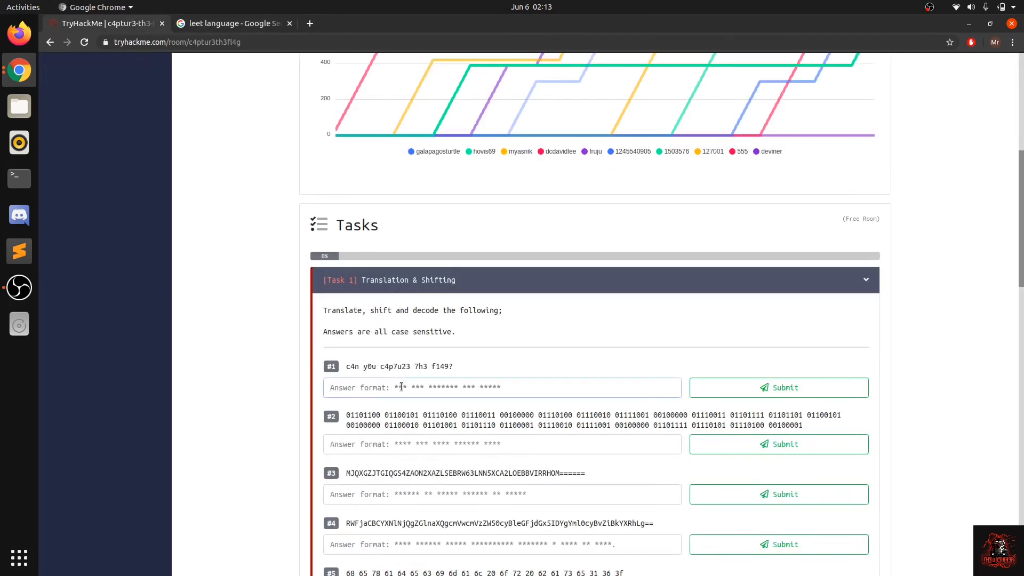
{"action": "type", "text": "Ca"}
{"action": "type", "text": "n you capture the flag?"}
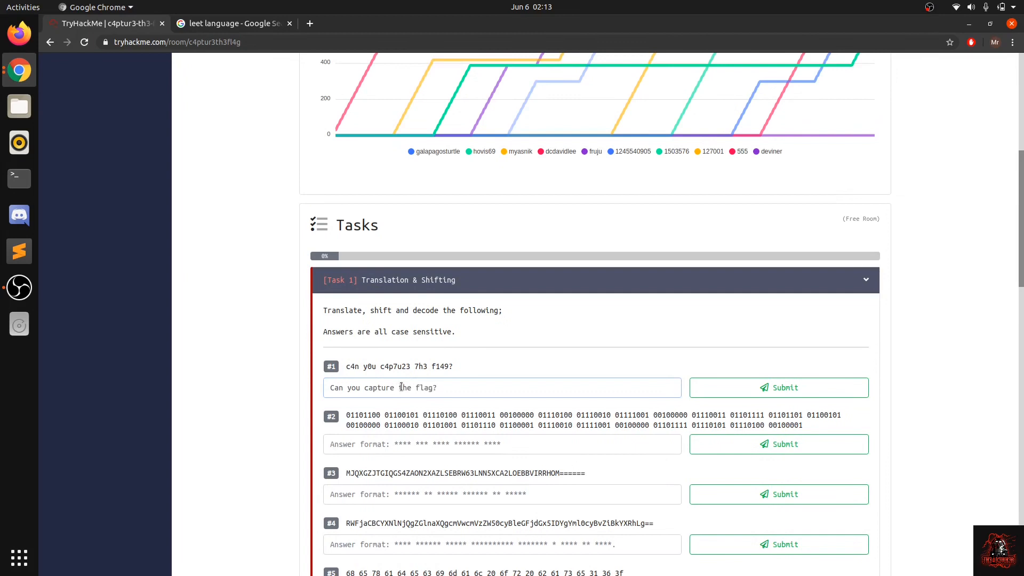
{"action": "left_click", "coordinate": [705, 387]}
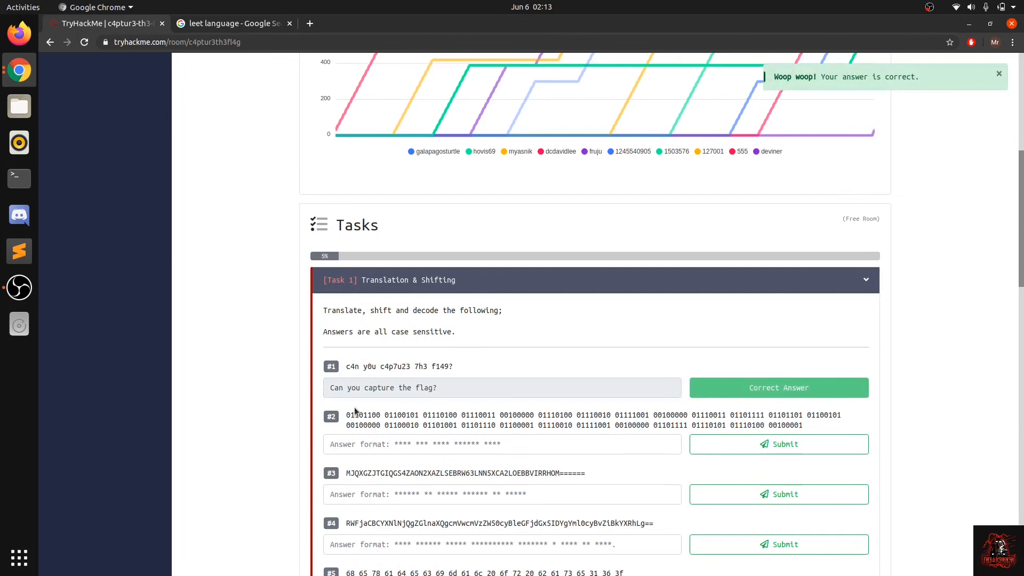
Step: Copy question #2's full binary string and open GCHQ CyberChef in a new tab, closing the leet search tab
{"action": "left_click_drag", "start_coordinate": [347, 414], "coordinate": [704, 414]}
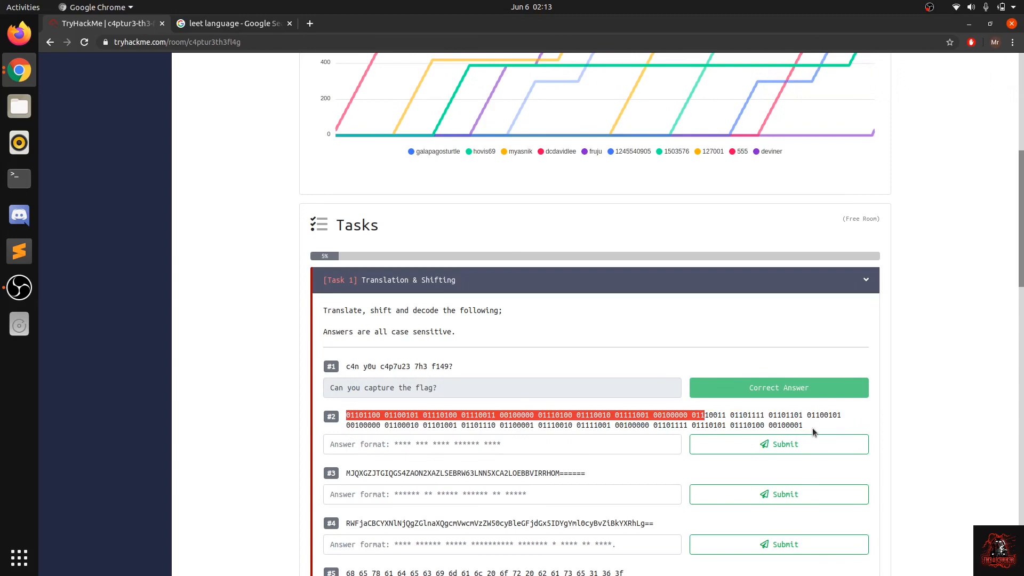
{"action": "left_click_drag", "start_coordinate": [807, 427], "coordinate": [351, 417]}
{"action": "key", "text": "ctrl+c"}
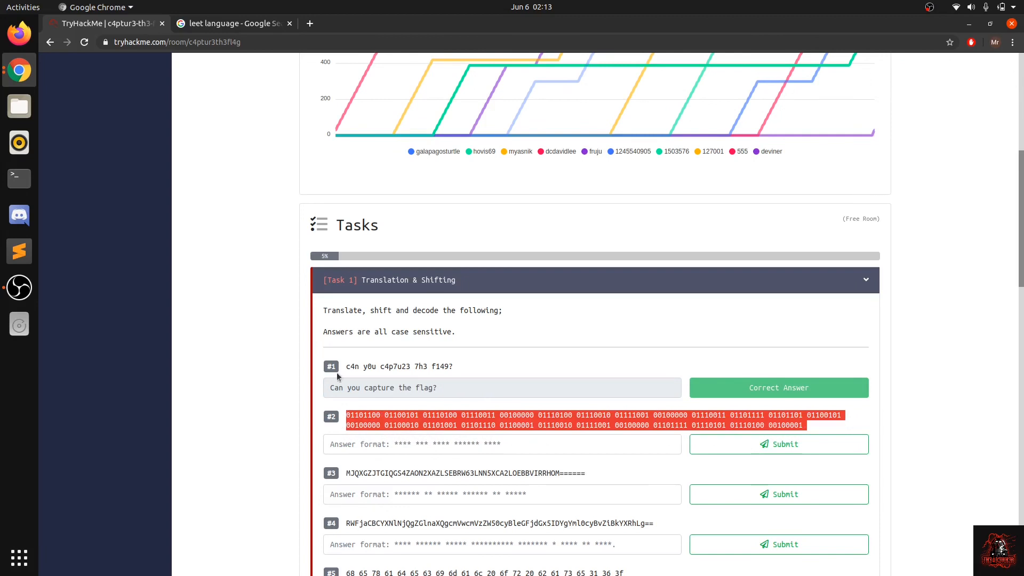
{"action": "left_click", "coordinate": [309, 23]}
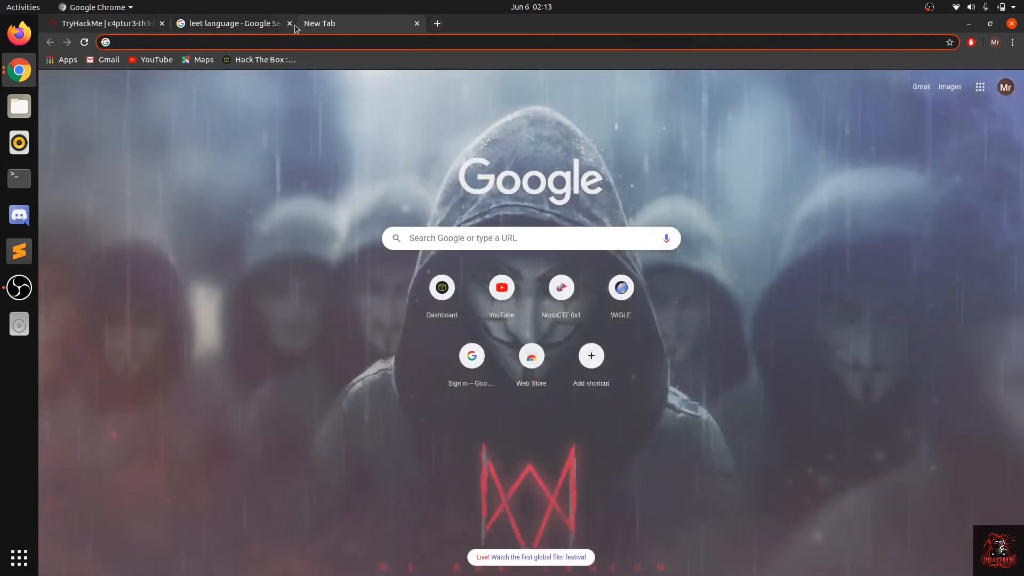
{"action": "left_click", "coordinate": [289, 24]}
{"action": "type", "text": "cyber"}
{"action": "key", "text": "Return"}
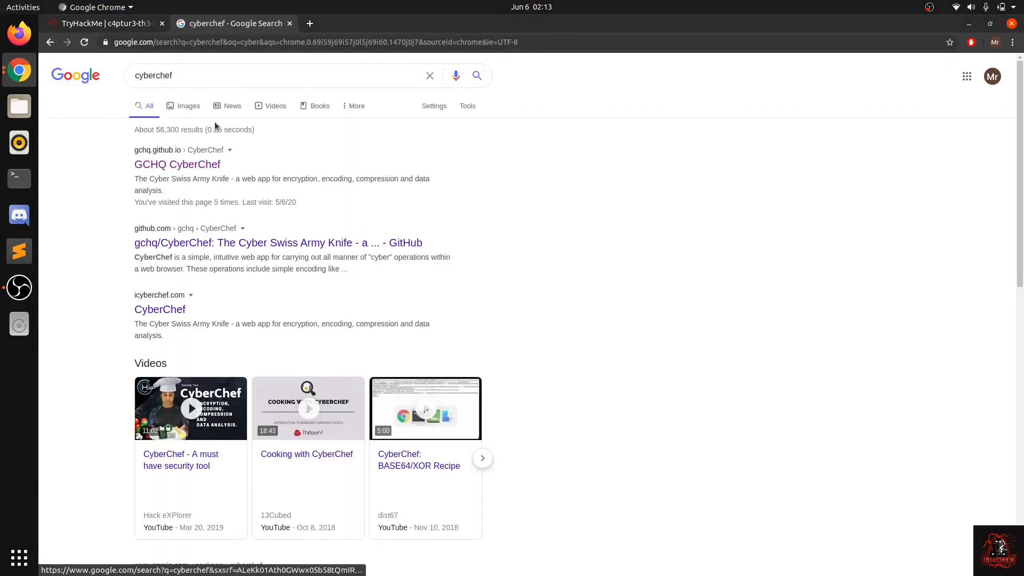
{"action": "left_click", "coordinate": [196, 166]}
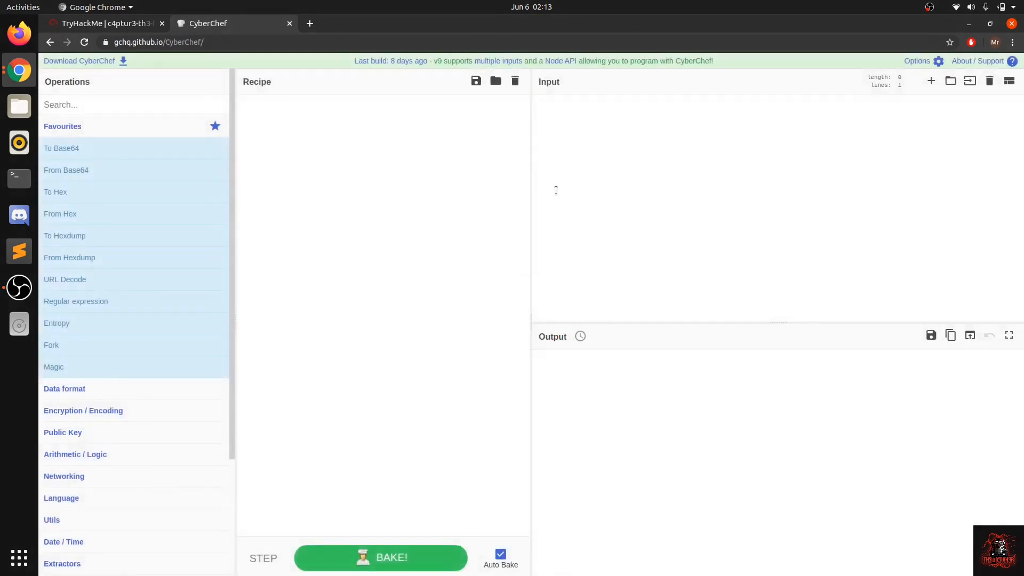
Step: Paste the binary string as CyberChef's input and decode it with the From Binary operation using the Space delimiter
{"action": "left_click", "coordinate": [555, 190]}
{"action": "key", "text": "ctrl+v"}
{"action": "left_click", "coordinate": [140, 105]}
{"action": "type", "text": "bina"}
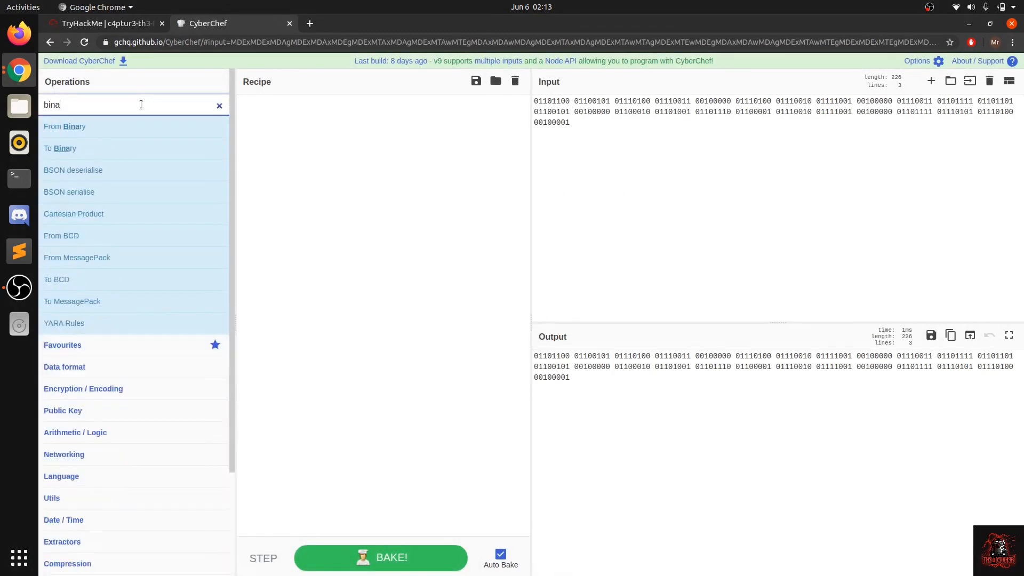
{"action": "type", "text": "ry"}
{"action": "left_click_drag", "start_coordinate": [149, 128], "coordinate": [379, 208]}
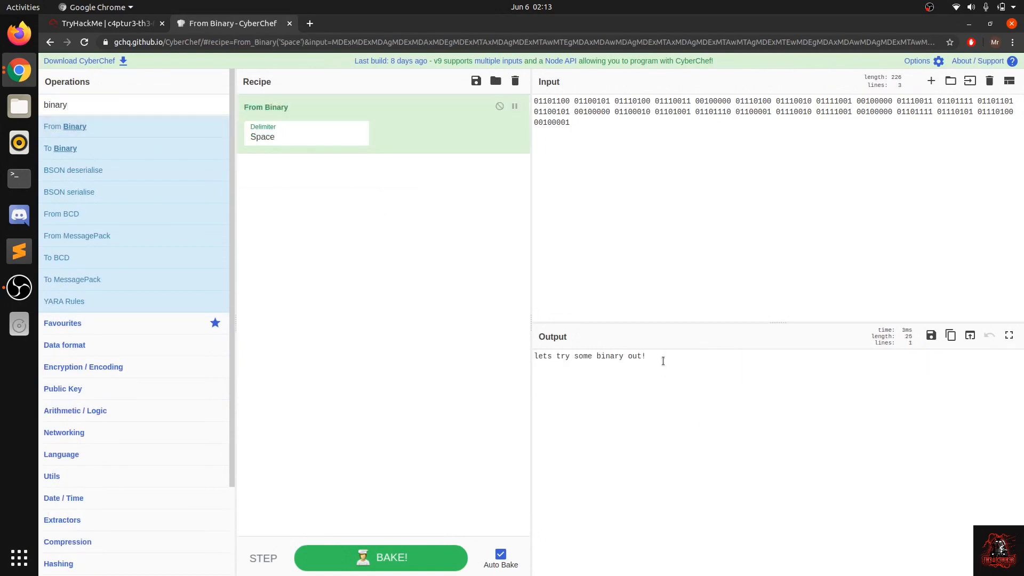
Step: Copy the decoded binary text and submit "lets try some binary out!" as the answer to question #2 on TryHackMe
{"action": "left_click_drag", "start_coordinate": [663, 361], "coordinate": [494, 348]}
{"action": "key", "text": "ctrl+c"}
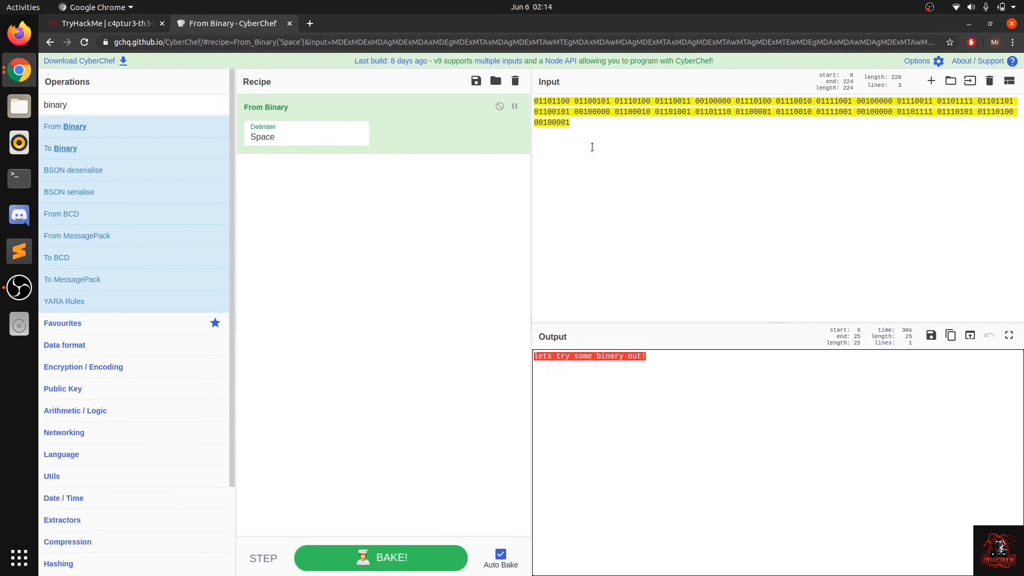
{"action": "left_click", "coordinate": [134, 24]}
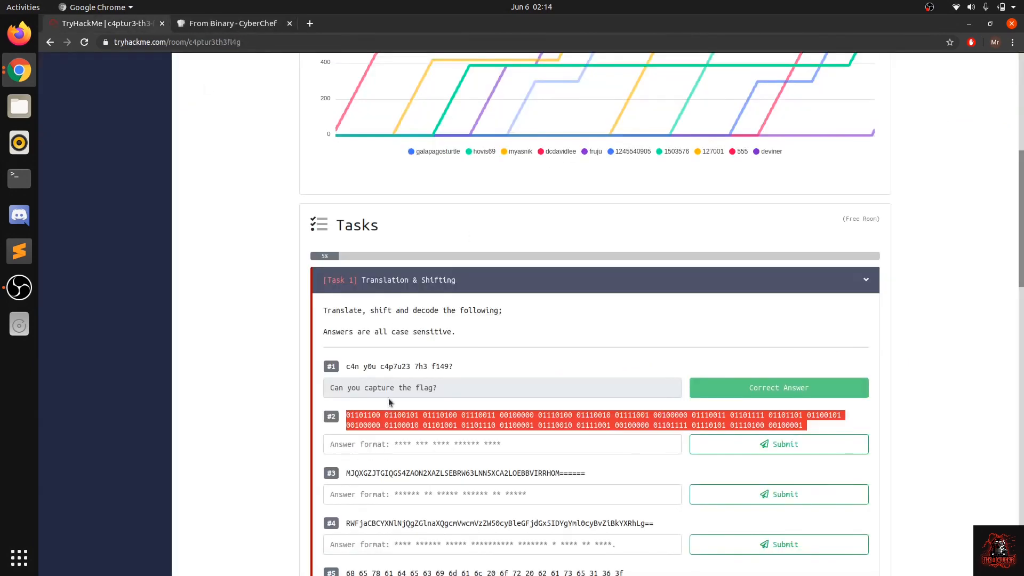
{"action": "left_click", "coordinate": [398, 444]}
{"action": "key", "text": "ctrl+v"}
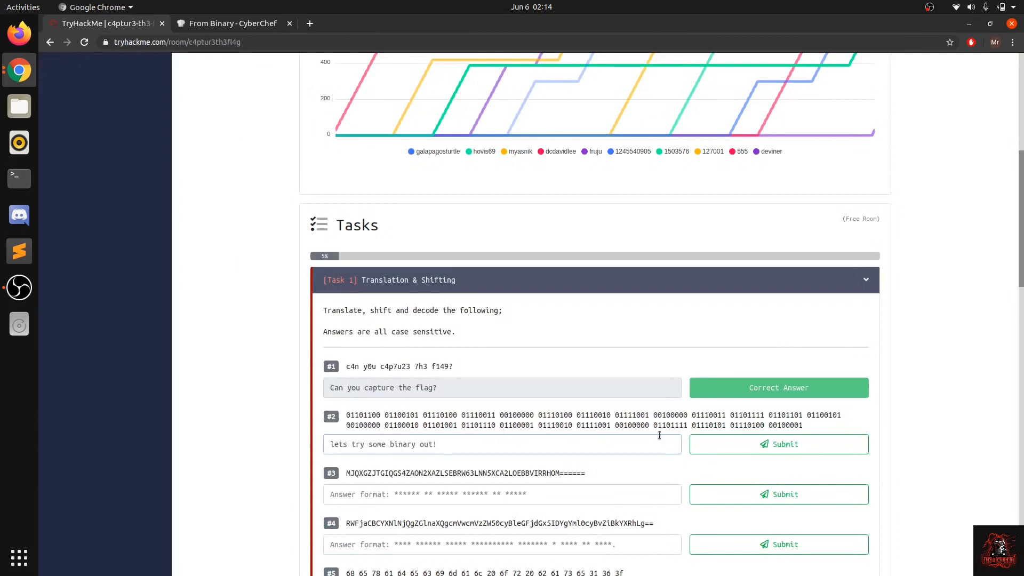
{"action": "left_click", "coordinate": [722, 439]}
Step: Examine question #3's encoded string, including its character set and the trailing equals signs
{"action": "scroll", "coordinate": [583, 446], "scroll_direction": "down", "scroll_amount": 2}
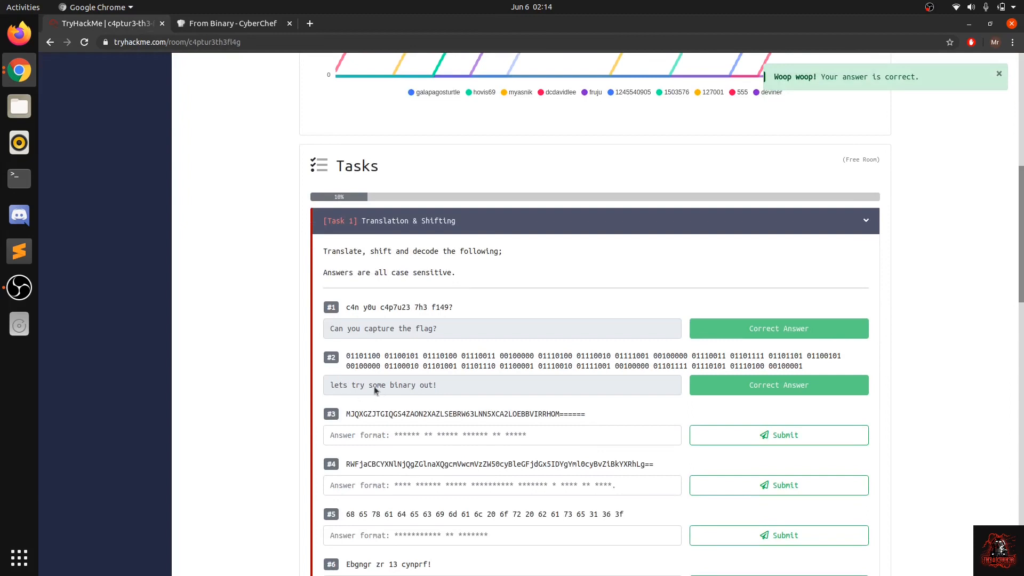
{"action": "scroll", "coordinate": [362, 386], "scroll_direction": "down", "scroll_amount": 2}
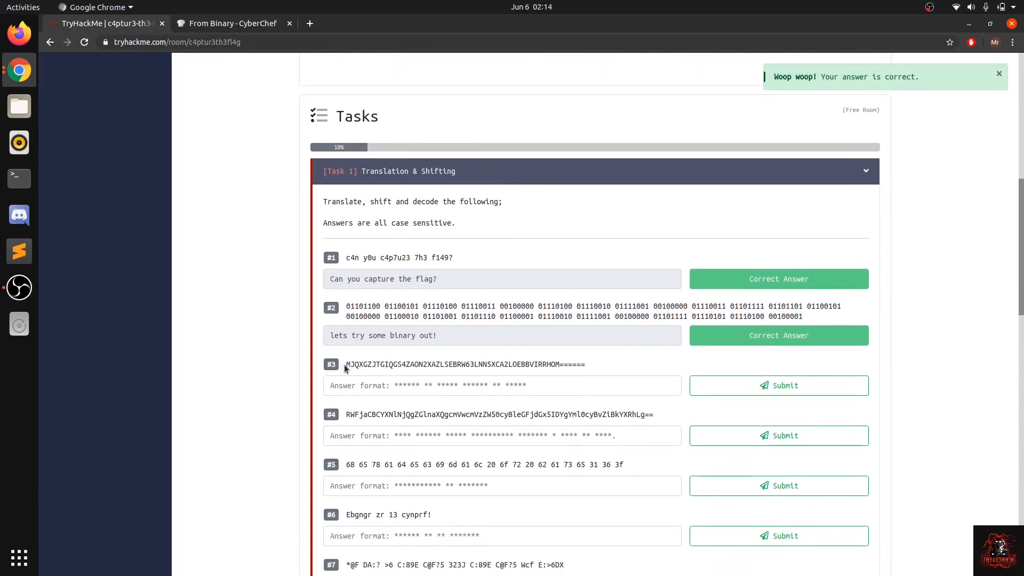
{"action": "left_click_drag", "start_coordinate": [345, 367], "coordinate": [584, 373]}
{"action": "left_click", "coordinate": [591, 373]}
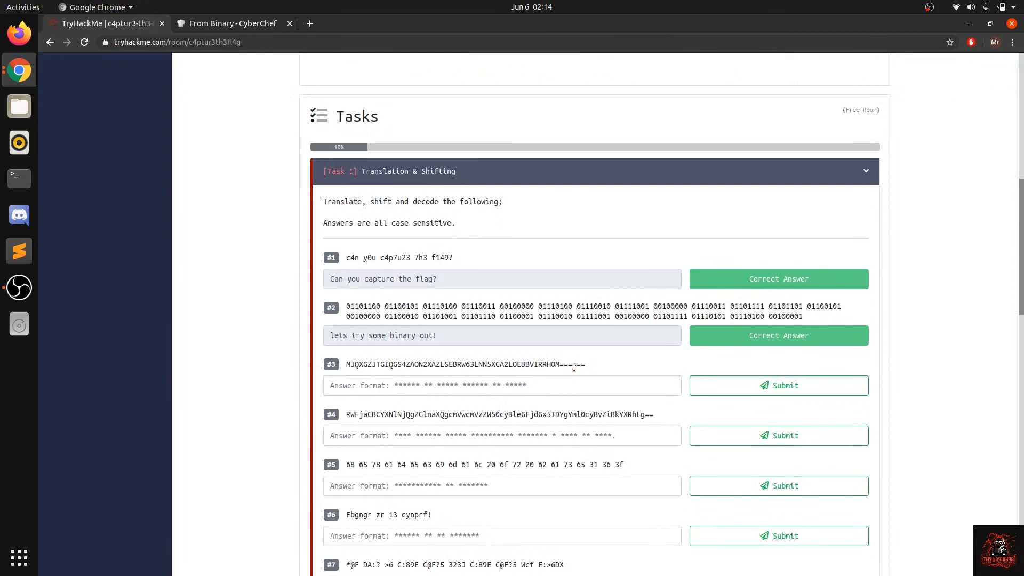
{"action": "double_click", "coordinate": [482, 364]}
{"action": "left_click", "coordinate": [481, 364]}
{"action": "double_click", "coordinate": [456, 366]}
{"action": "left_click", "coordinate": [456, 366]}
{"action": "left_click_drag", "start_coordinate": [346, 364], "coordinate": [603, 367]}
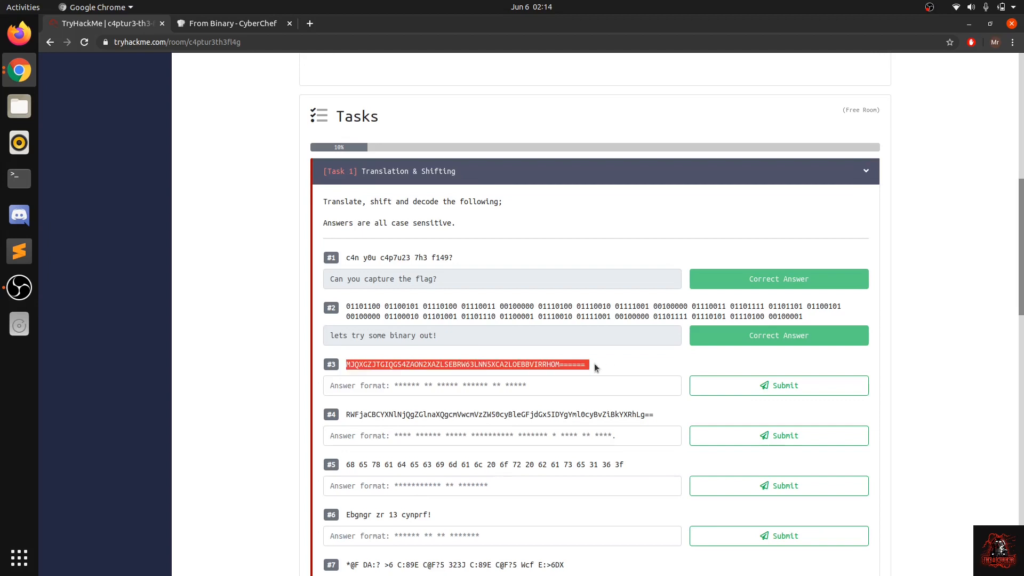
{"action": "left_click", "coordinate": [587, 367]}
{"action": "triple_click", "coordinate": [555, 366]}
{"action": "left_click", "coordinate": [556, 366]}
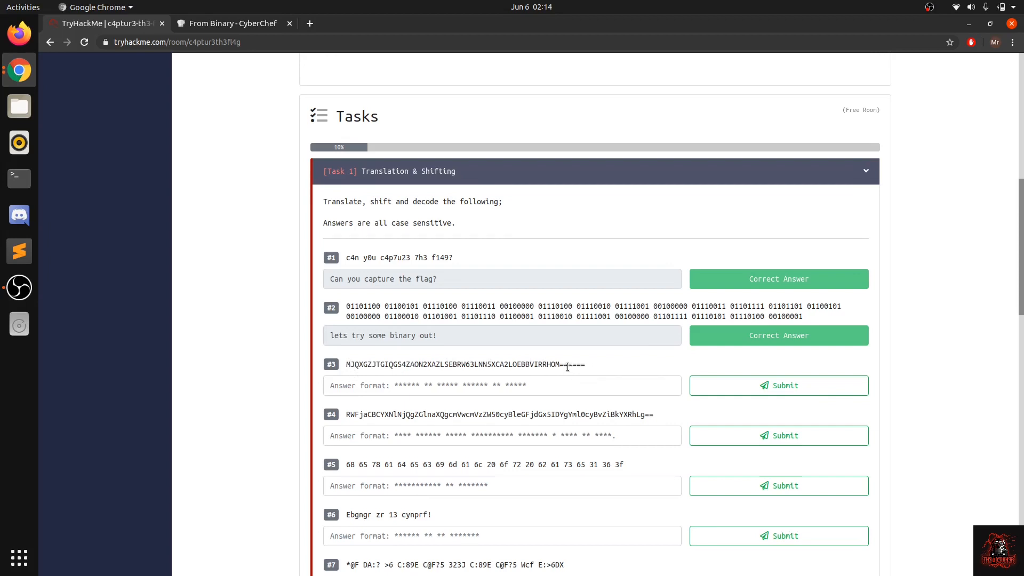
{"action": "left_click_drag", "start_coordinate": [559, 367], "coordinate": [588, 367]}
{"action": "left_click", "coordinate": [588, 368]}
{"action": "left_click_drag", "start_coordinate": [586, 367], "coordinate": [347, 361]}
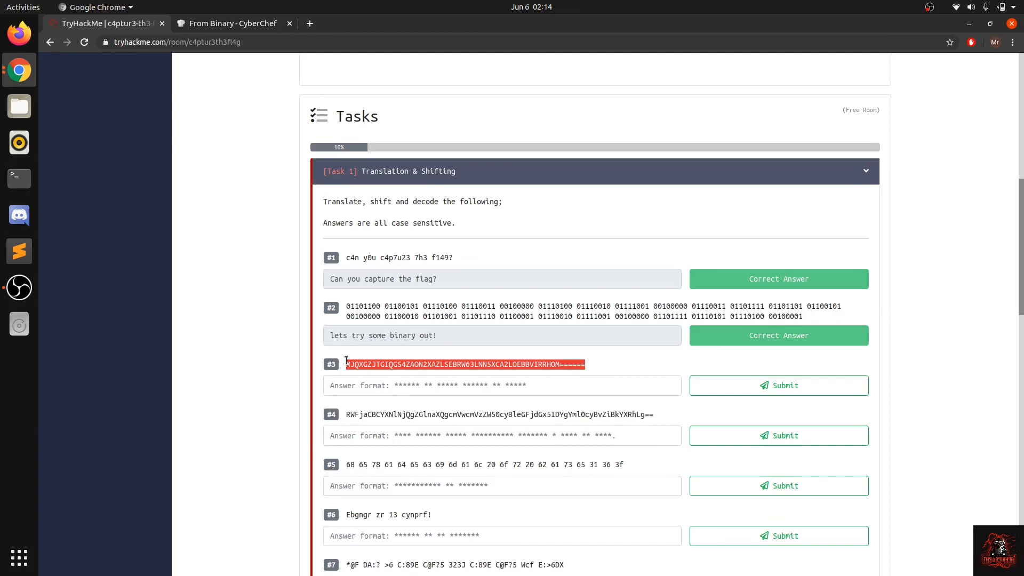
{"action": "left_click", "coordinate": [374, 401]}
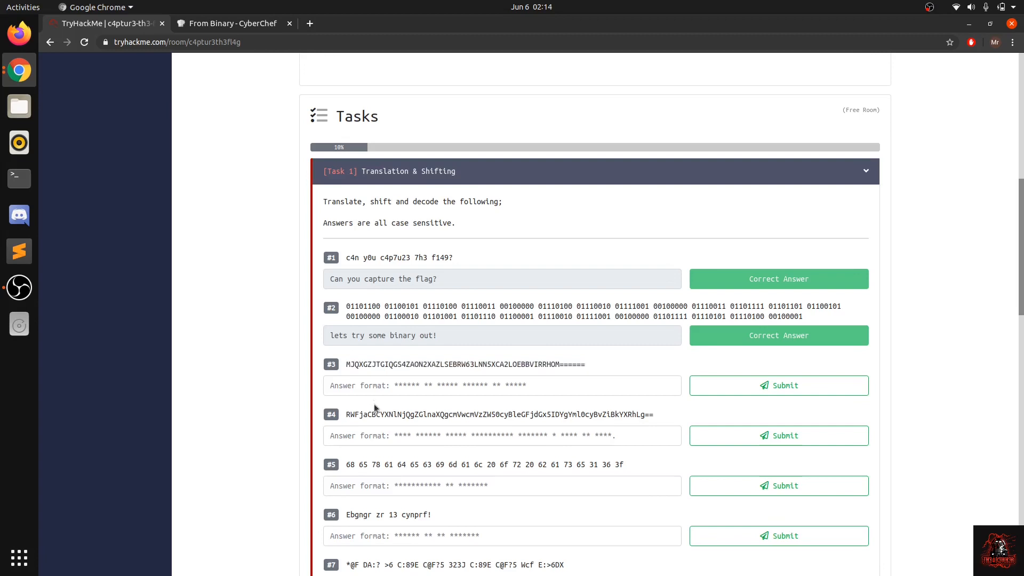
Step: Copy question #3's full encoded string and switch to CyberChef
{"action": "triple_click", "coordinate": [382, 363]}
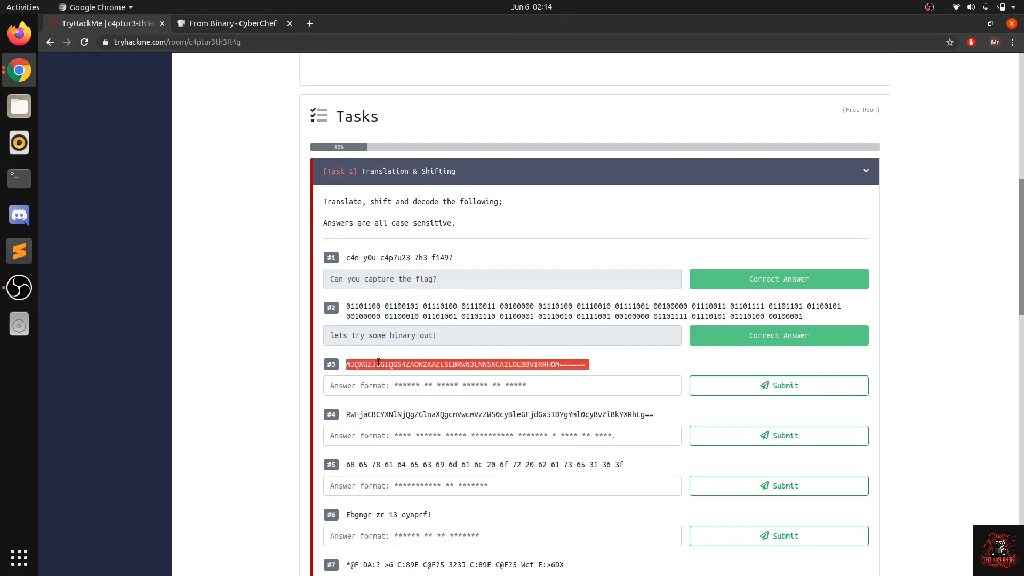
{"action": "left_click", "coordinate": [356, 365]}
{"action": "double_click", "coordinate": [356, 365]}
{"action": "left_click_drag", "start_coordinate": [587, 368], "coordinate": [340, 372]}
{"action": "key", "text": "ctrl+c"}
{"action": "left_click", "coordinate": [206, 28]}
Step: Clear the From Binary recipe and replace the input with question #3's string, removing the blank space before it
{"action": "left_click", "coordinate": [658, 215]}
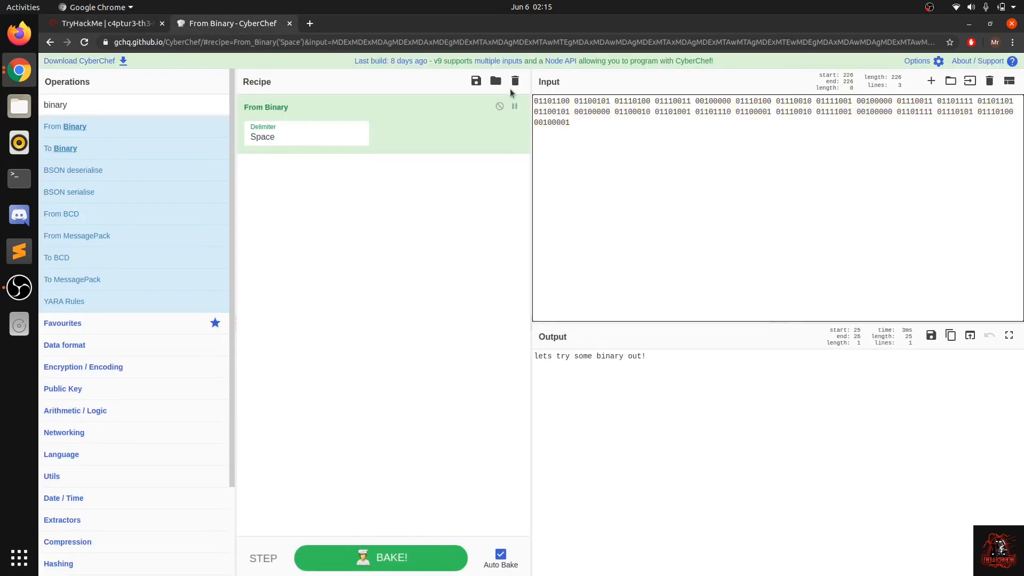
{"action": "left_click", "coordinate": [515, 81]}
{"action": "left_click", "coordinate": [571, 142]}
{"action": "key", "text": "ctrl+a"}
{"action": "key", "text": "ctrl+v"}
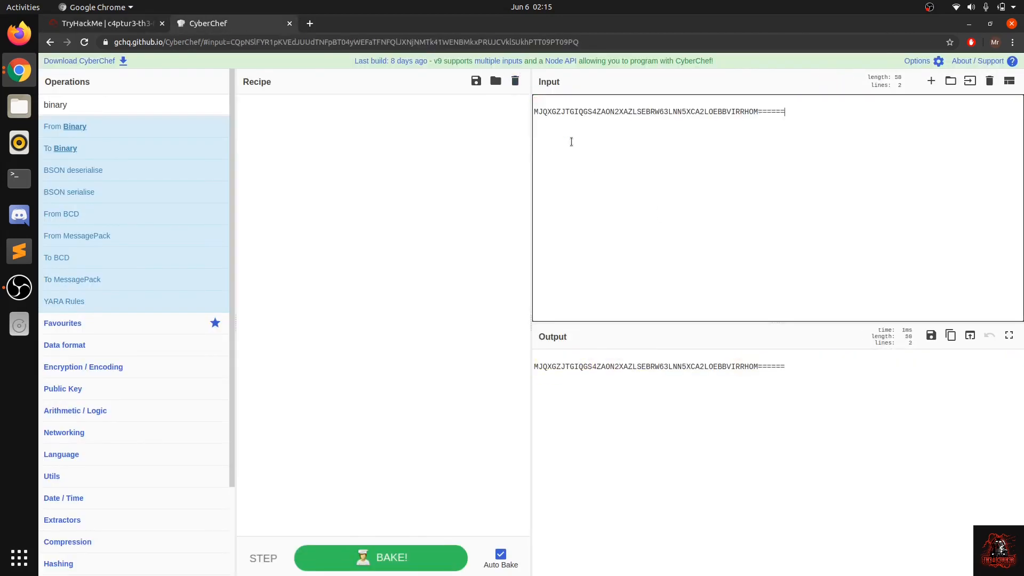
{"action": "left_click", "coordinate": [532, 111]}
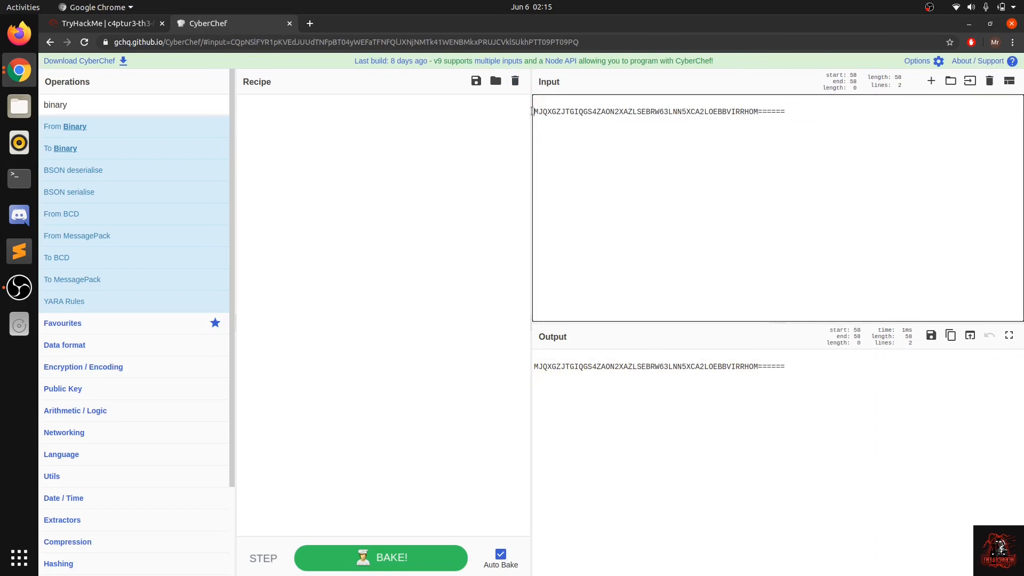
{"action": "key", "text": "BackSpace"}
{"action": "key", "text": "BackSpace"}
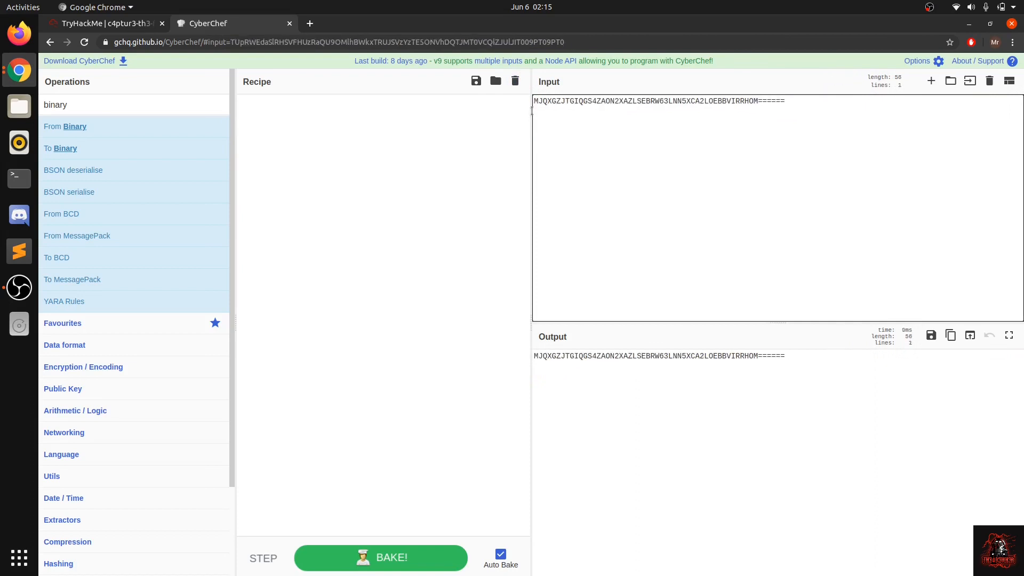
Step: Find the "base" operations and decode the input by adding From Base32 to the recipe
{"action": "double_click", "coordinate": [186, 103]}
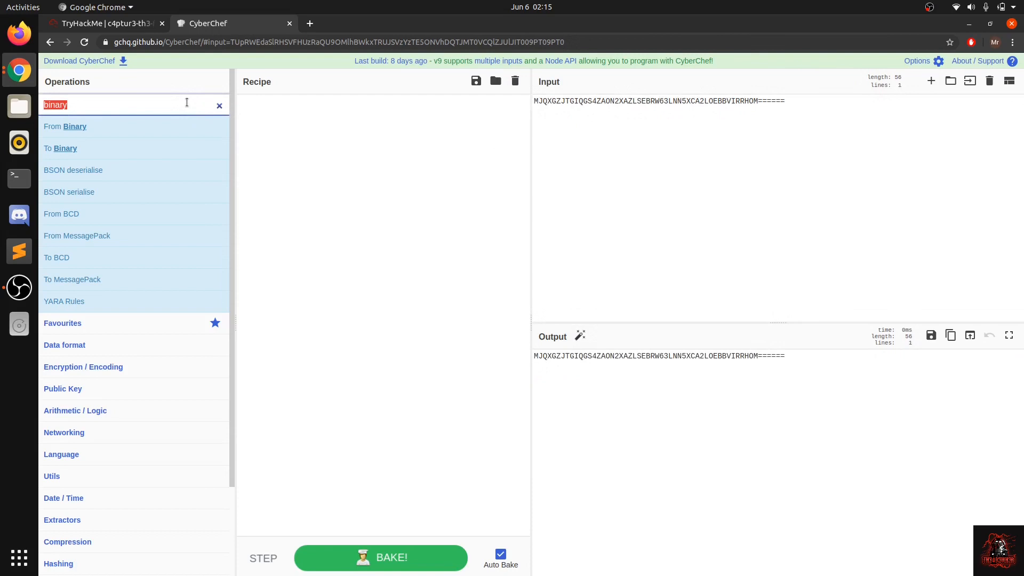
{"action": "type", "text": "base"}
{"action": "mouse_move", "coordinate": [163, 152]}
{"action": "left_click_drag", "start_coordinate": [163, 152], "coordinate": [324, 201]}
Step: Copy the decoded text and submit "base32 is super common in CTF's" as the answer to question #3 on TryHackMe
{"action": "left_click", "coordinate": [664, 355]}
{"action": "left_click_drag", "start_coordinate": [664, 356], "coordinate": [514, 362]}
{"action": "key", "text": "ctrl+c"}
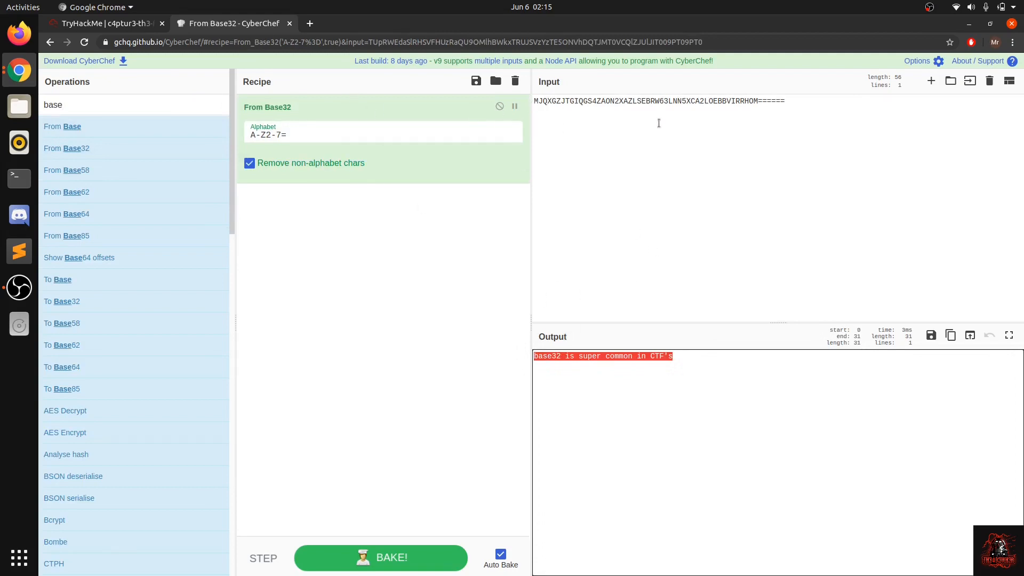
{"action": "left_click", "coordinate": [129, 19]}
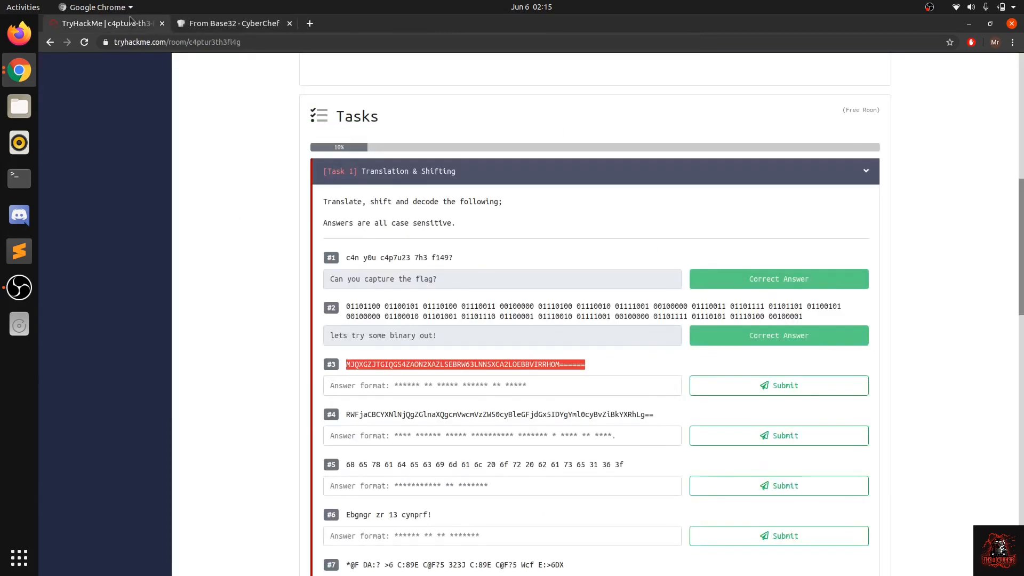
{"action": "left_click", "coordinate": [443, 385]}
{"action": "key", "text": "ctrl+v"}
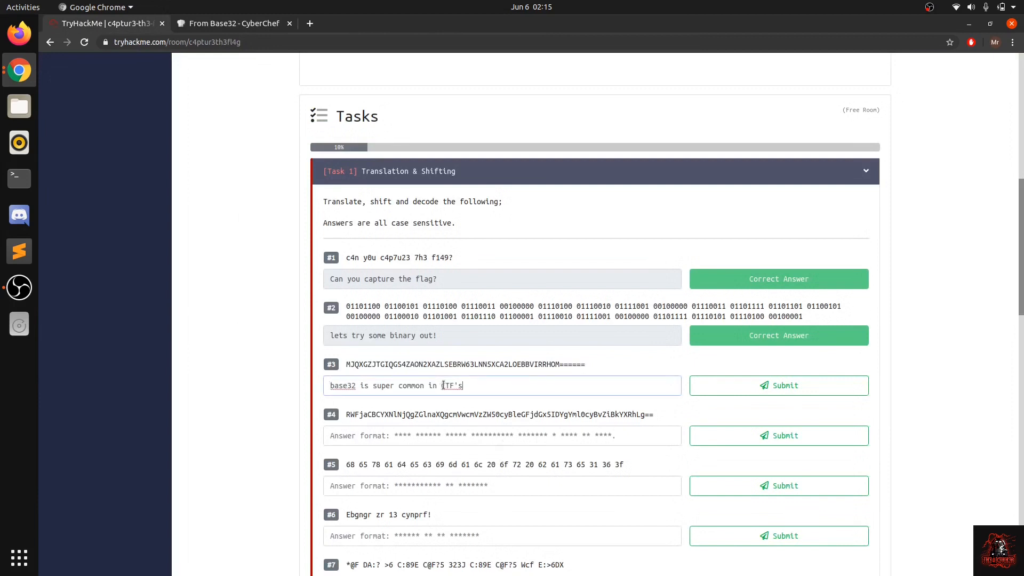
{"action": "key", "text": "Return"}
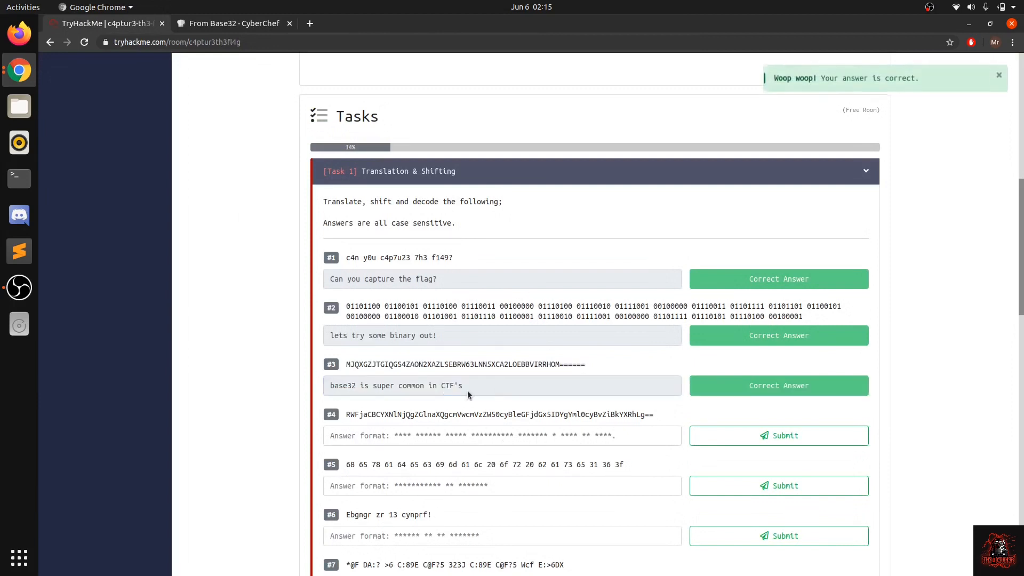
Step: Enlarge the page zoom to 110% on TryHackMe and 125% on CyberChef
{"action": "key", "text": "ctrl+plus"}
{"action": "key", "text": "ctrl+plus"}
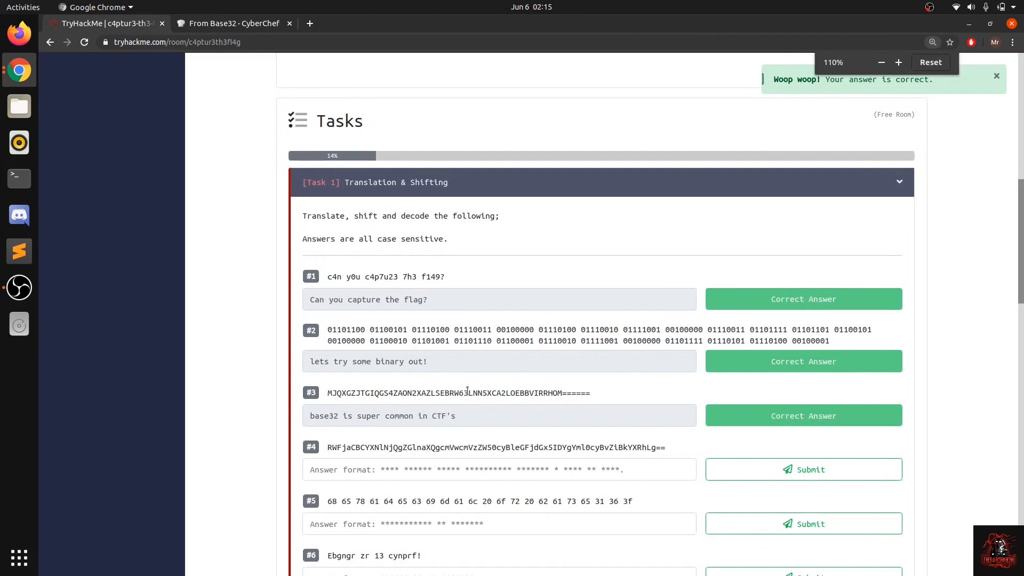
{"action": "left_click", "coordinate": [210, 24]}
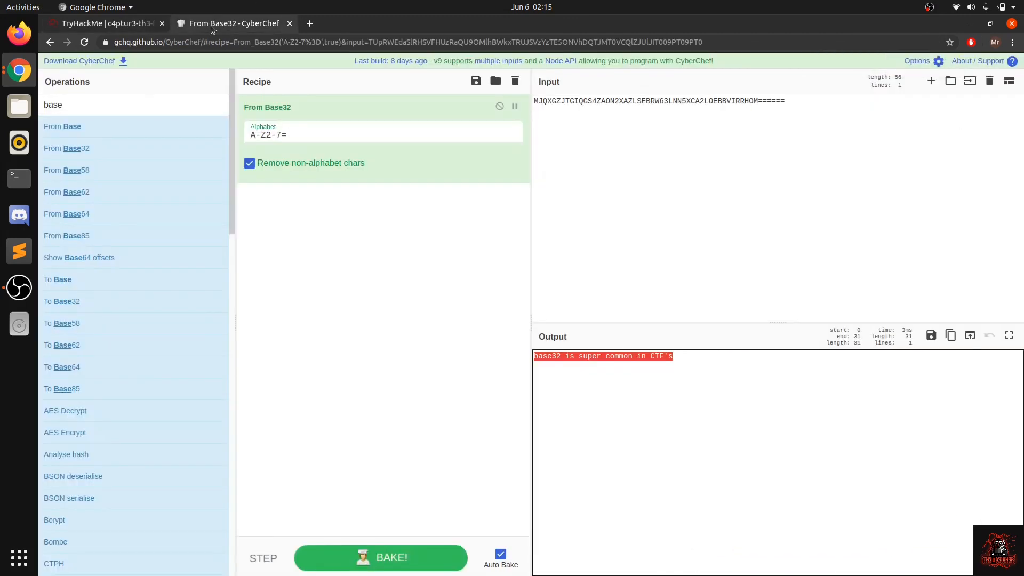
{"action": "key", "text": "ctrl+plus"}
{"action": "key", "text": "ctrl+plus"}
{"action": "key", "text": "ctrl+plus"}
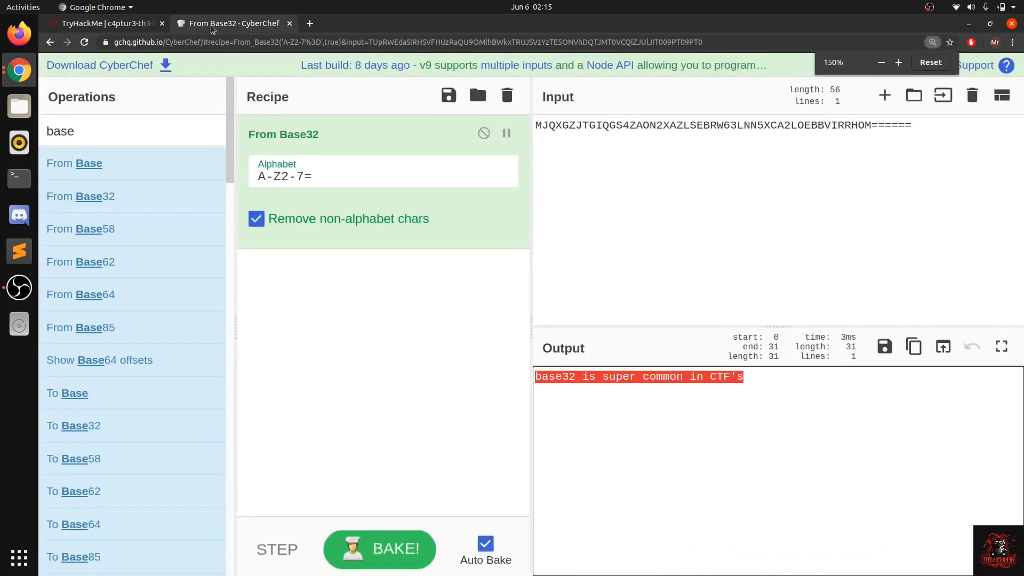
{"action": "left_click", "coordinate": [156, 25]}
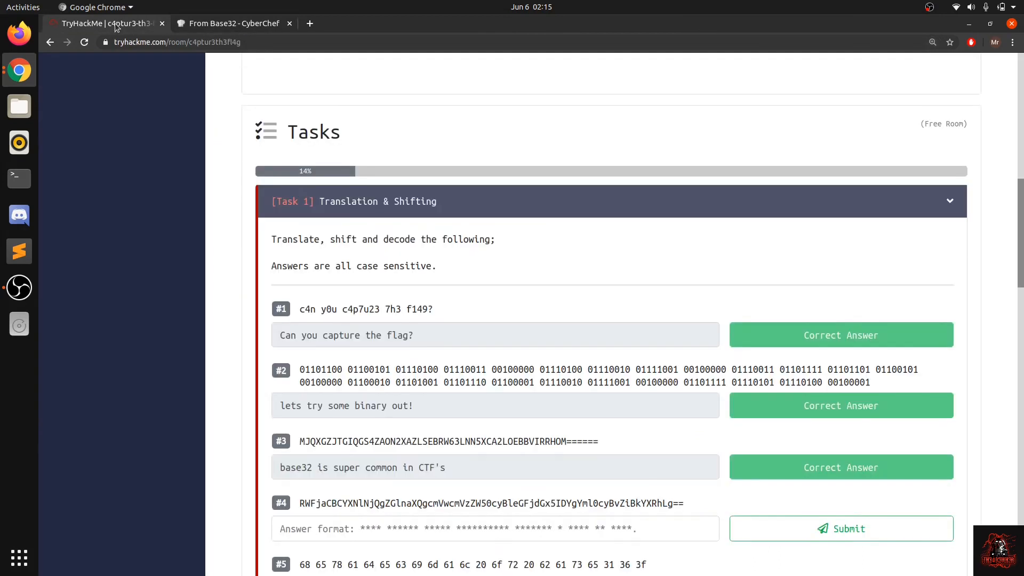
{"action": "left_click", "coordinate": [202, 26]}
{"action": "key", "text": "ctrl+minus"}
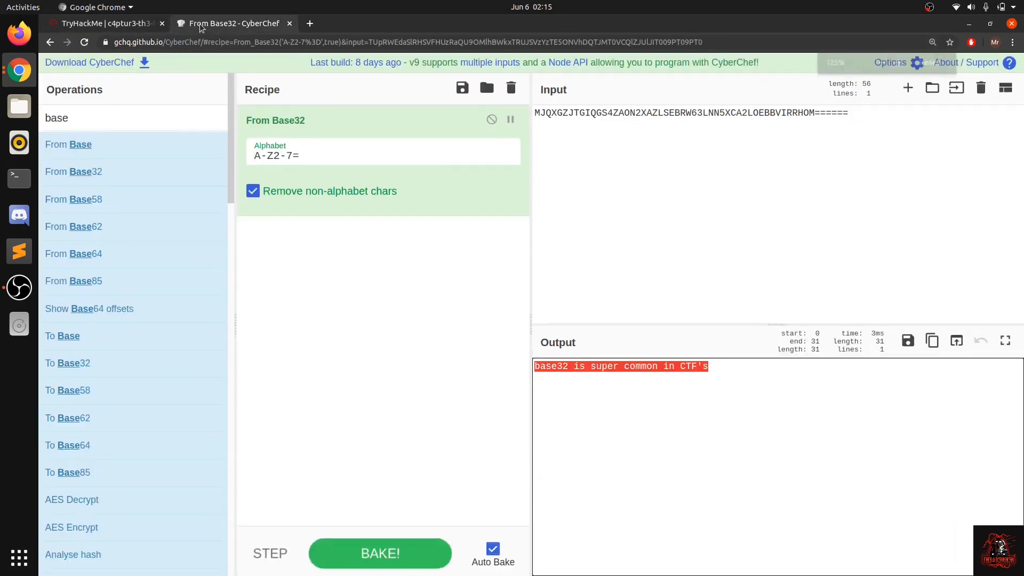
{"action": "left_click", "coordinate": [118, 23]}
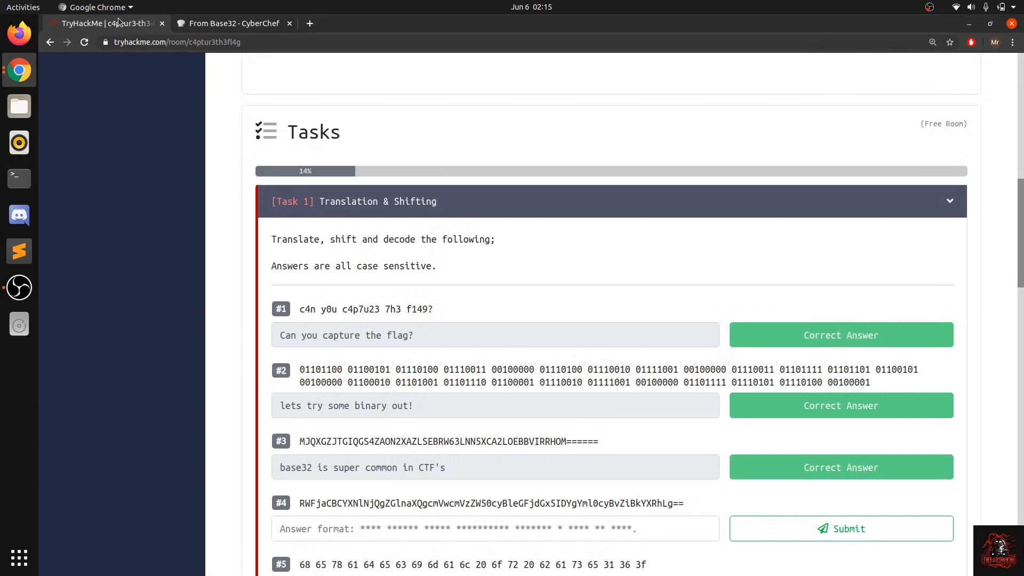
{"action": "key", "text": "ctrl+minus"}
Step: Copy question #4's full encoded string, including the trailing "==", and switch to CyberChef
{"action": "scroll", "coordinate": [412, 289], "scroll_direction": "down", "scroll_amount": 4}
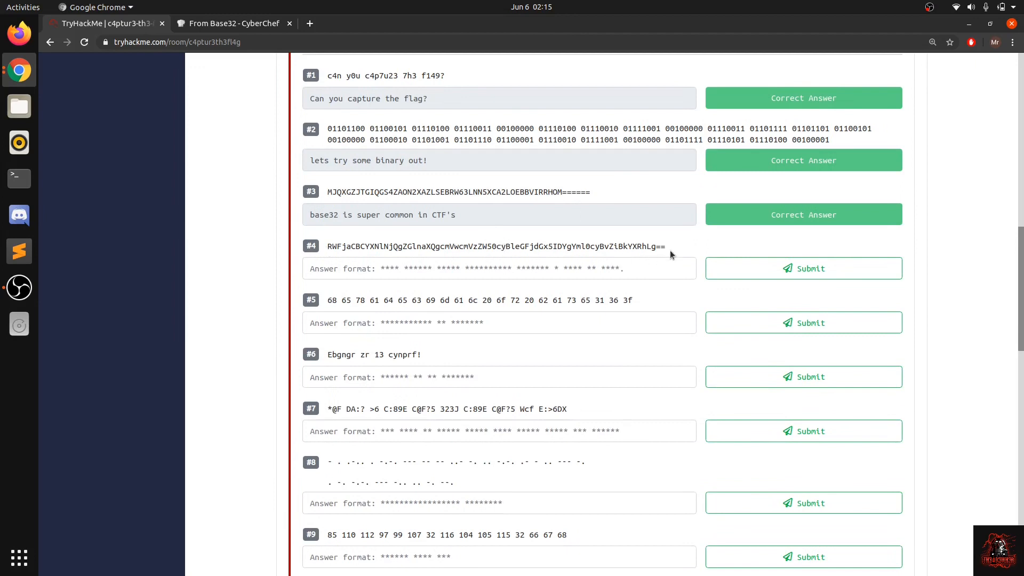
{"action": "left_click_drag", "start_coordinate": [670, 250], "coordinate": [347, 246]}
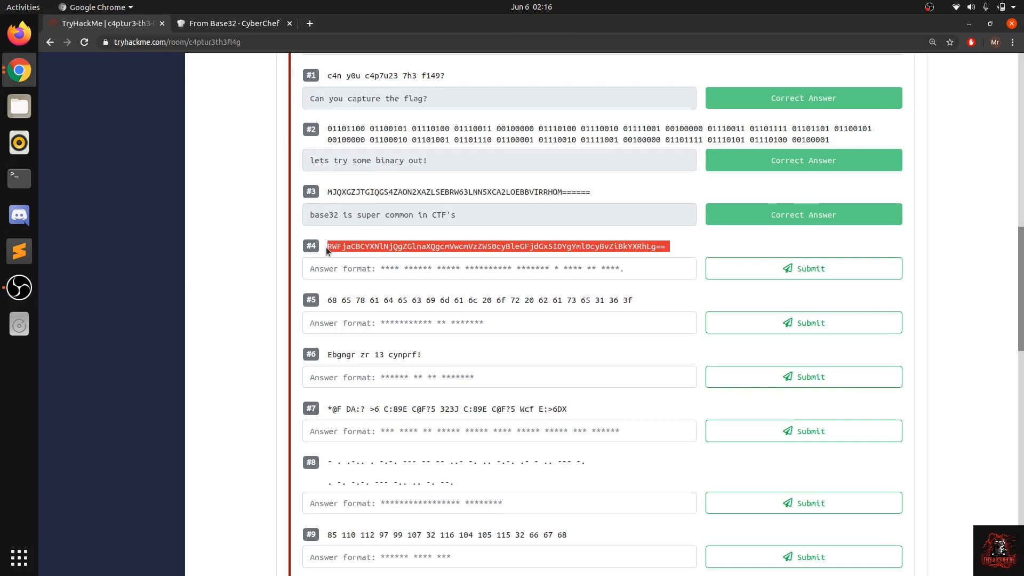
{"action": "left_click_drag", "start_coordinate": [666, 247], "coordinate": [316, 246]}
{"action": "left_click", "coordinate": [655, 247]}
{"action": "left_click", "coordinate": [378, 244]}
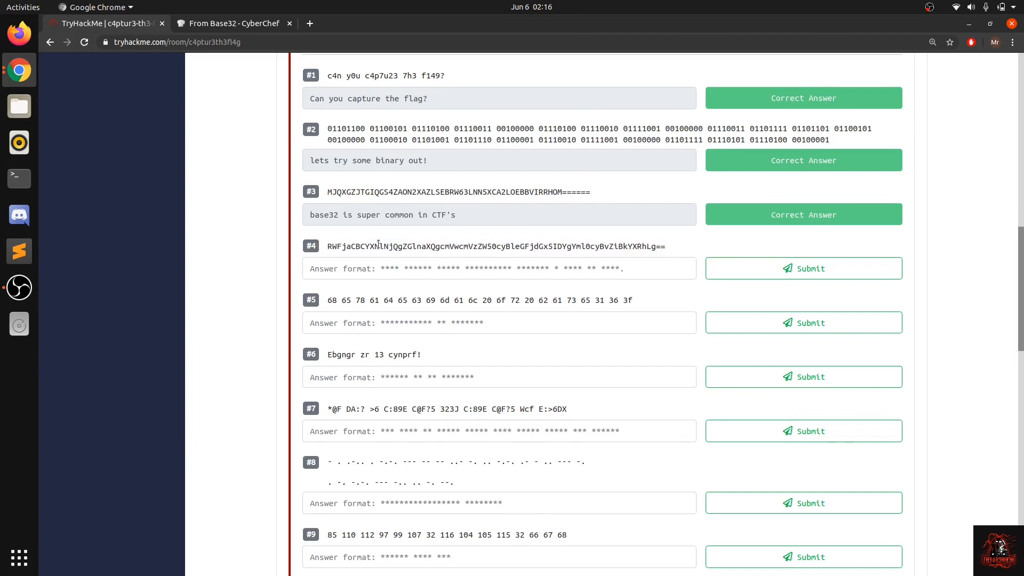
{"action": "left_click", "coordinate": [232, 26]}
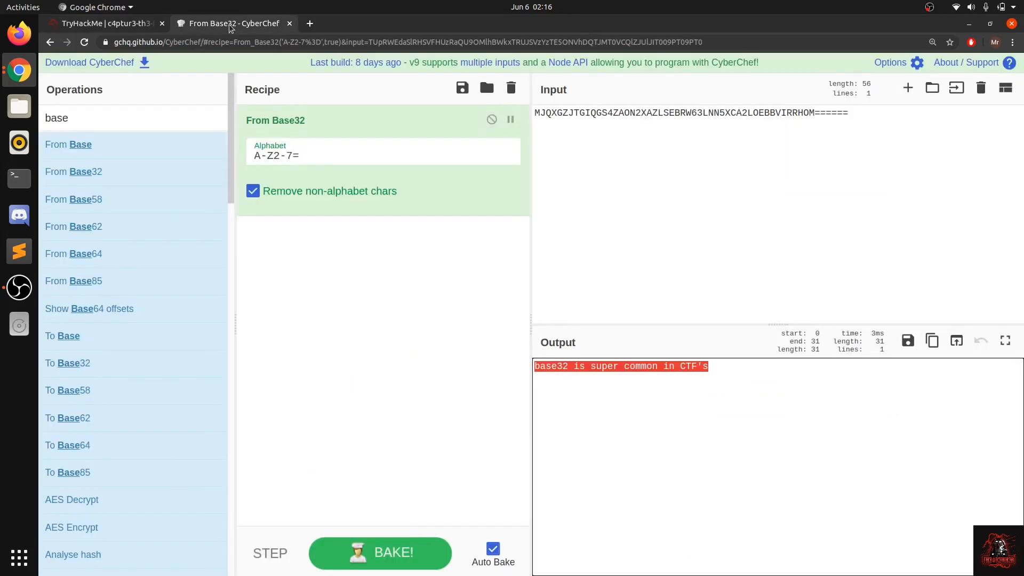
Step: Clear the From Base32 recipe and replace the input with question #4's string, removing the blank line before it
{"action": "left_click", "coordinate": [511, 90]}
{"action": "left_click", "coordinate": [569, 160]}
{"action": "key", "text": "ctrl+a"}
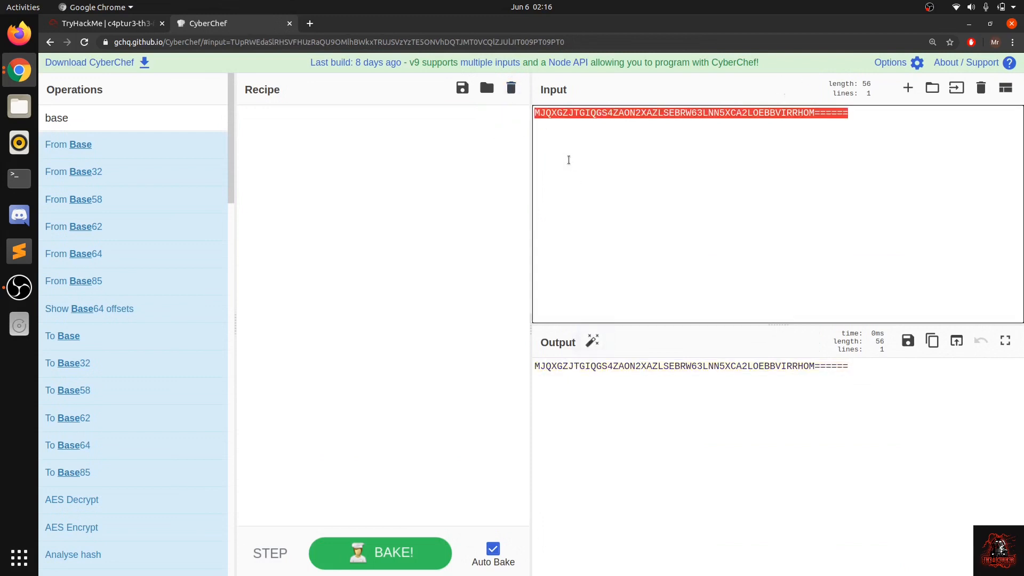
{"action": "type", "text": "RWFjaCBCYXNlNjQgZGlnaXQgcmVwcmVzZW50cyBleGFjdGx5IDYgYml0cyBvZiBkYXRhLg=="}
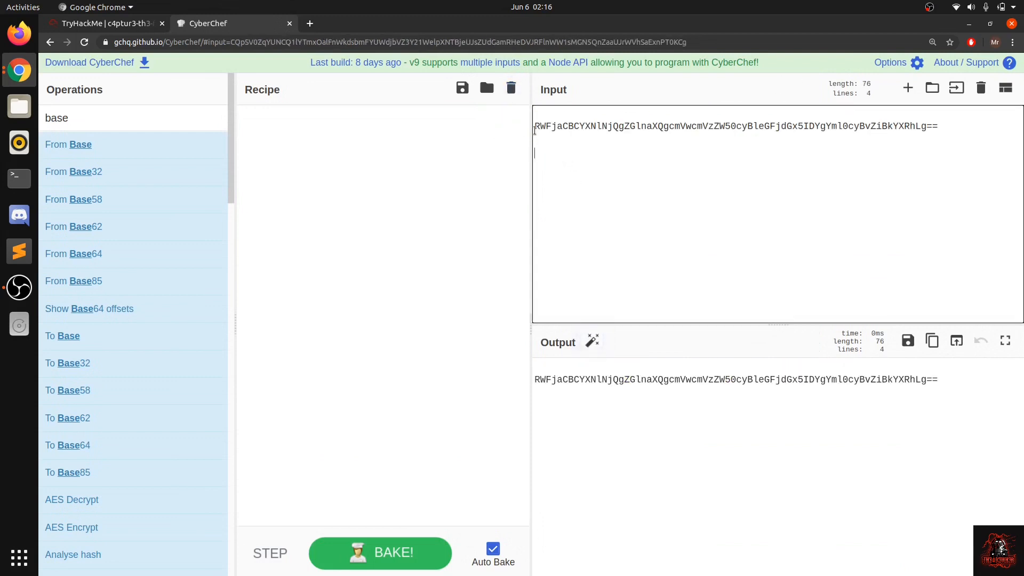
{"action": "left_click", "coordinate": [535, 127]}
{"action": "key", "text": "BackSpace"}
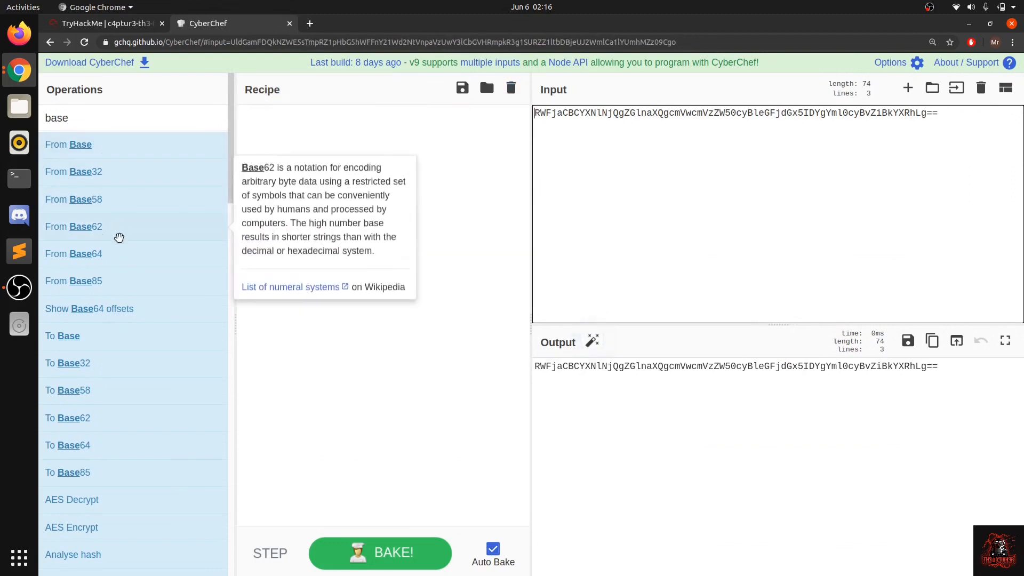
Step: Decode the input with the From Base64 operation and copy the whole decoded sentence
{"action": "left_click_drag", "start_coordinate": [151, 254], "coordinate": [275, 277]}
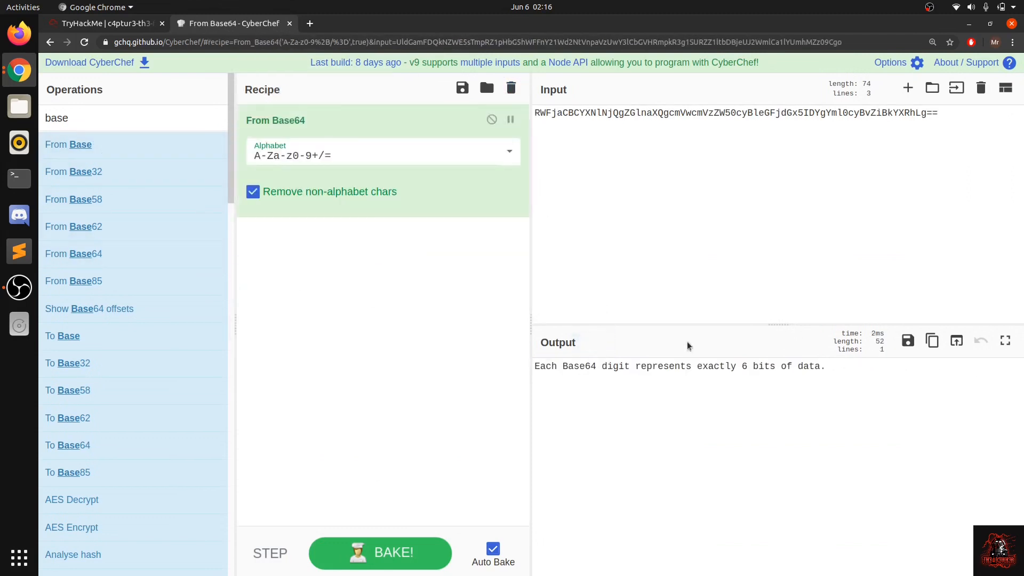
{"action": "left_click_drag", "start_coordinate": [827, 371], "coordinate": [521, 372]}
{"action": "key", "text": "ctrl+c"}
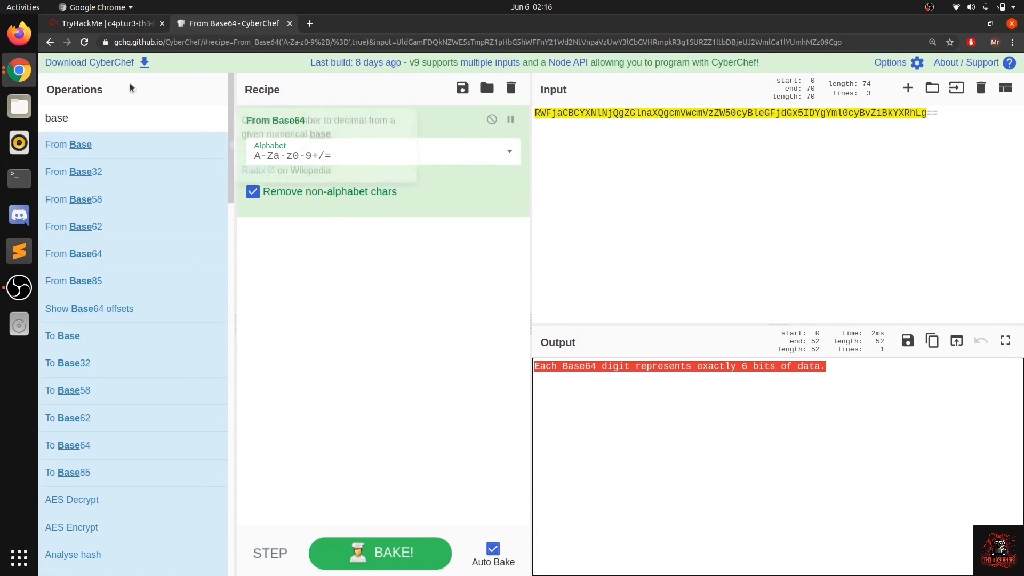
Step: Switch to TryHackMe and submit the copied decoded sentence as the answer to question #4
{"action": "left_click", "coordinate": [92, 24]}
{"action": "left_click", "coordinate": [404, 266]}
{"action": "key", "text": "ctrl+v"}
{"action": "key", "text": "Return"}
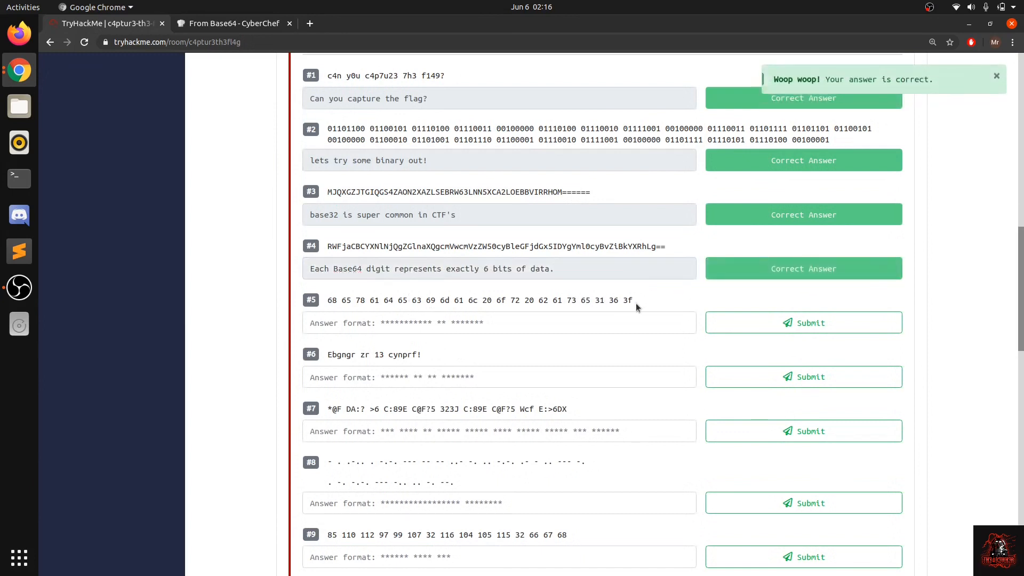
{"action": "left_click_drag", "start_coordinate": [638, 307], "coordinate": [327, 304]}
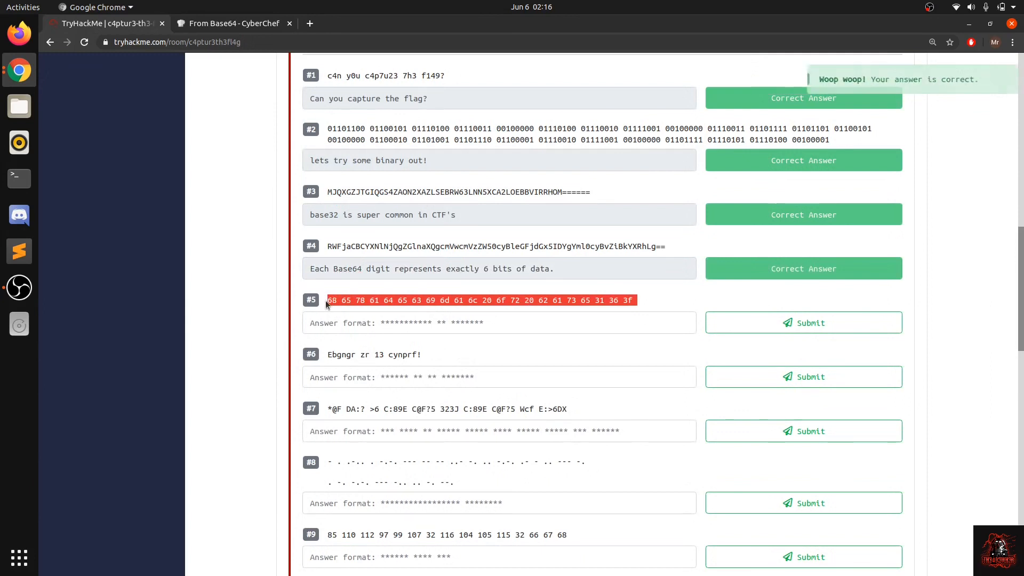
{"action": "left_click", "coordinate": [350, 303]}
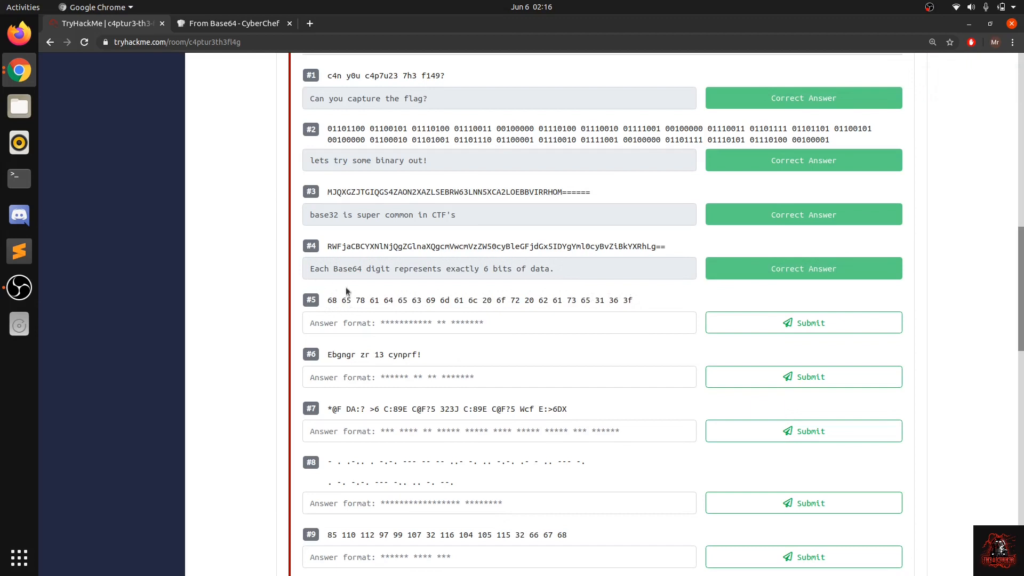
{"action": "left_click_drag", "start_coordinate": [370, 300], "coordinate": [627, 296]}
{"action": "left_click", "coordinate": [627, 298]}
{"action": "left_click_drag", "start_coordinate": [327, 300], "coordinate": [583, 309]}
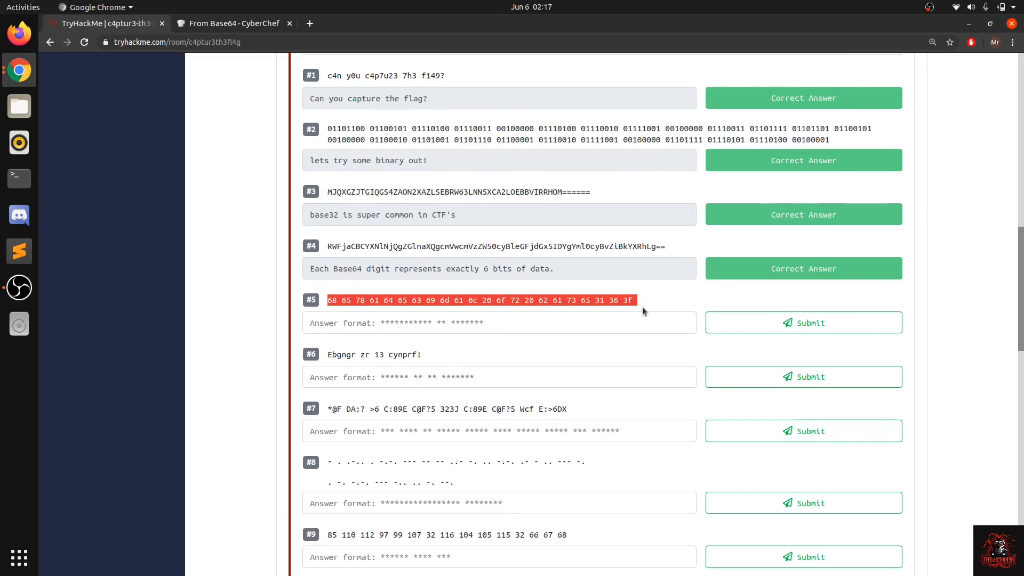
{"action": "left_click", "coordinate": [612, 300]}
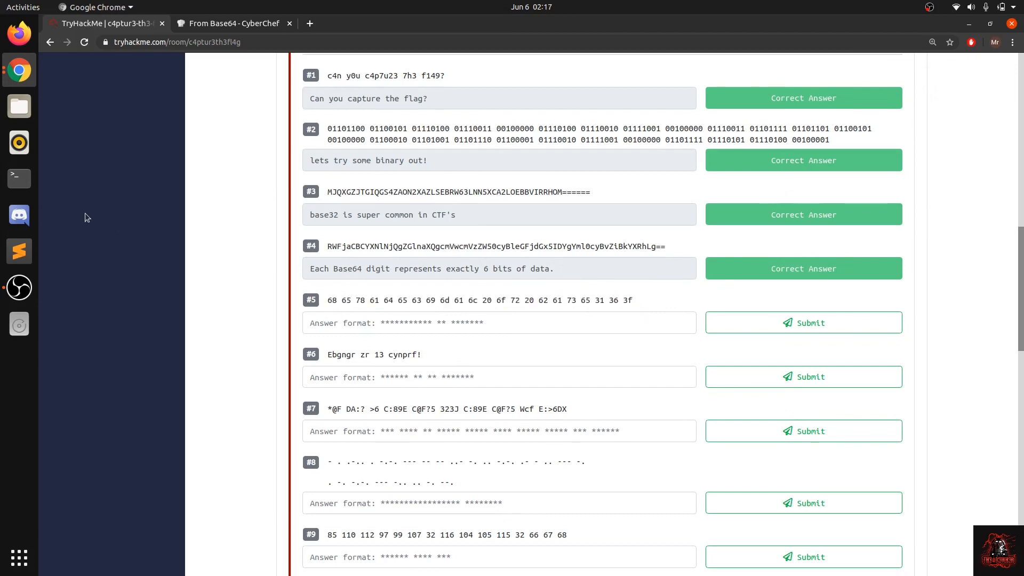
Step: Look up the hexadecimal character codes in the terminal with "man ascii", then close the terminal
{"action": "left_click", "coordinate": [19, 177]}
{"action": "type", "text": "man ascii"}
{"action": "key", "text": "Return"}
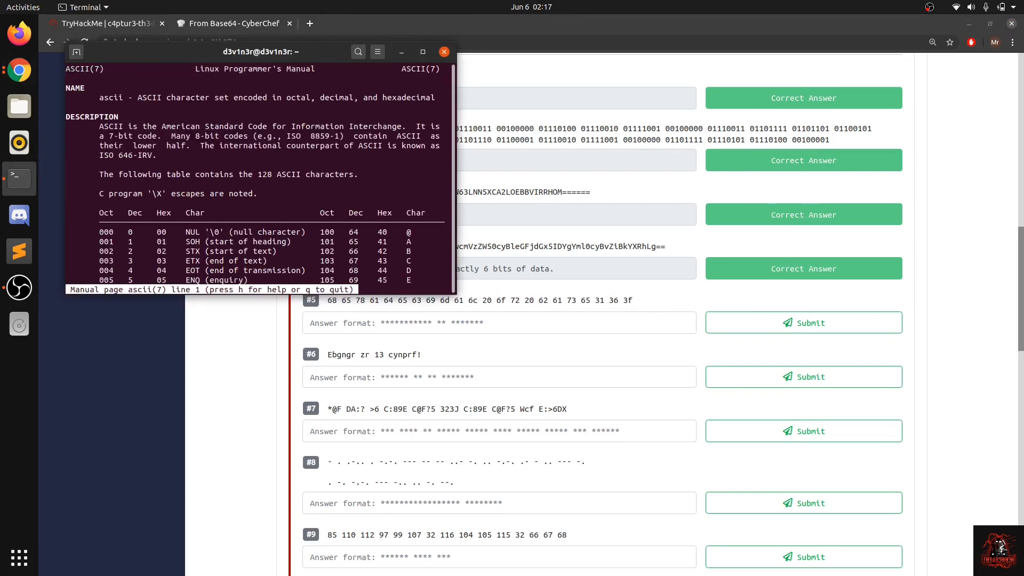
{"action": "double_click", "coordinate": [269, 52]}
{"action": "scroll", "coordinate": [405, 415], "scroll_direction": "down", "scroll_amount": 15}
{"action": "scroll", "coordinate": [405, 415], "scroll_direction": "up", "scroll_amount": 10}
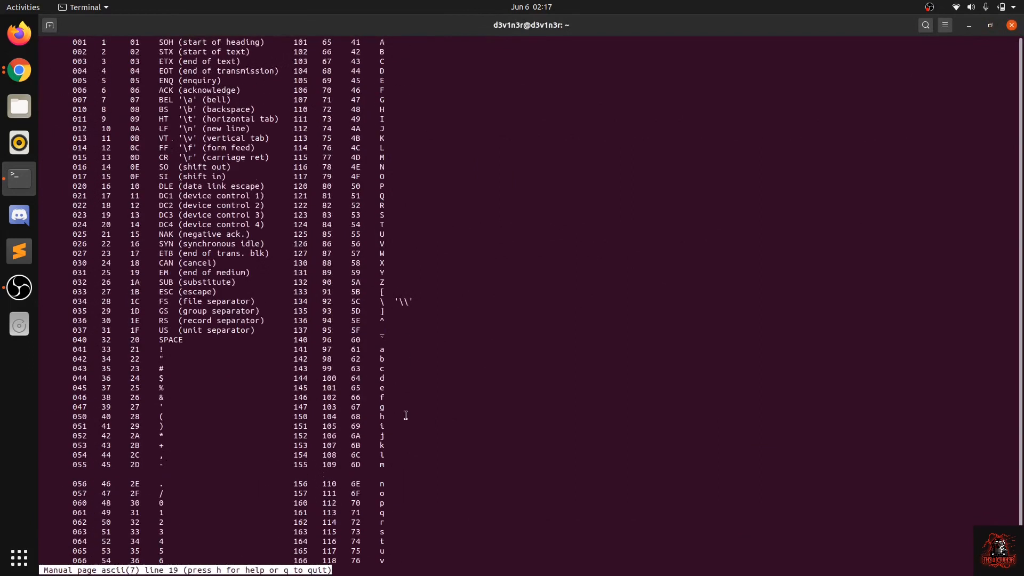
{"action": "scroll", "coordinate": [405, 415], "scroll_direction": "up", "scroll_amount": 2}
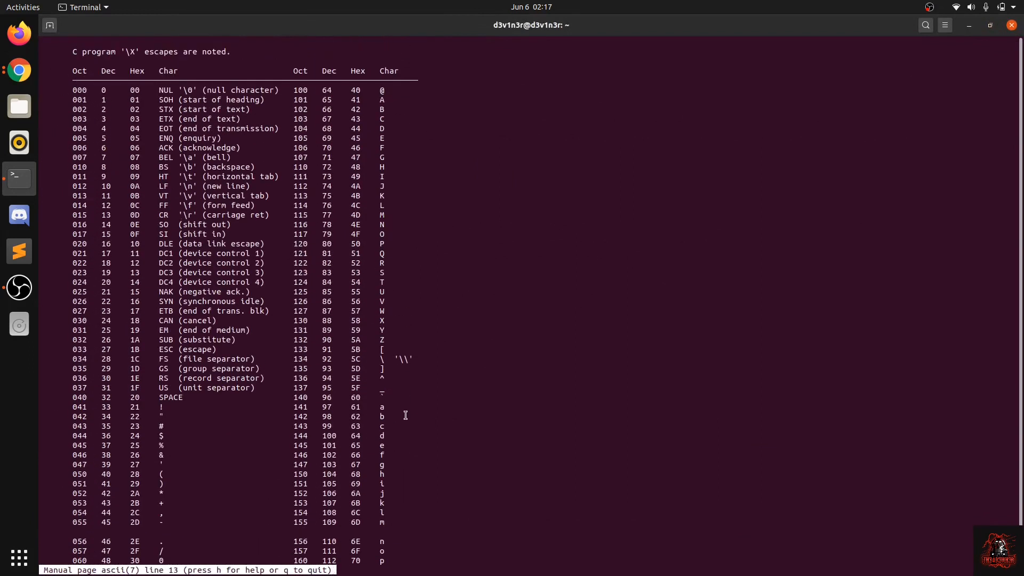
{"action": "left_click", "coordinate": [1012, 27]}
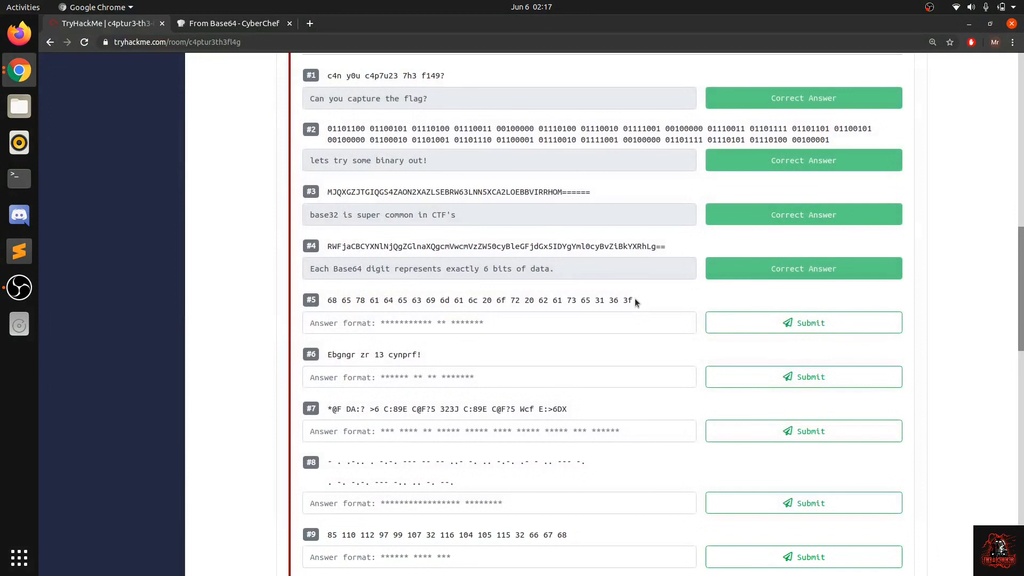
Step: Copy question #5's hex string into CyberChef as the only input and clear the From Base64 recipe
{"action": "left_click_drag", "start_coordinate": [634, 302], "coordinate": [325, 305]}
{"action": "key", "text": "ctrl+c"}
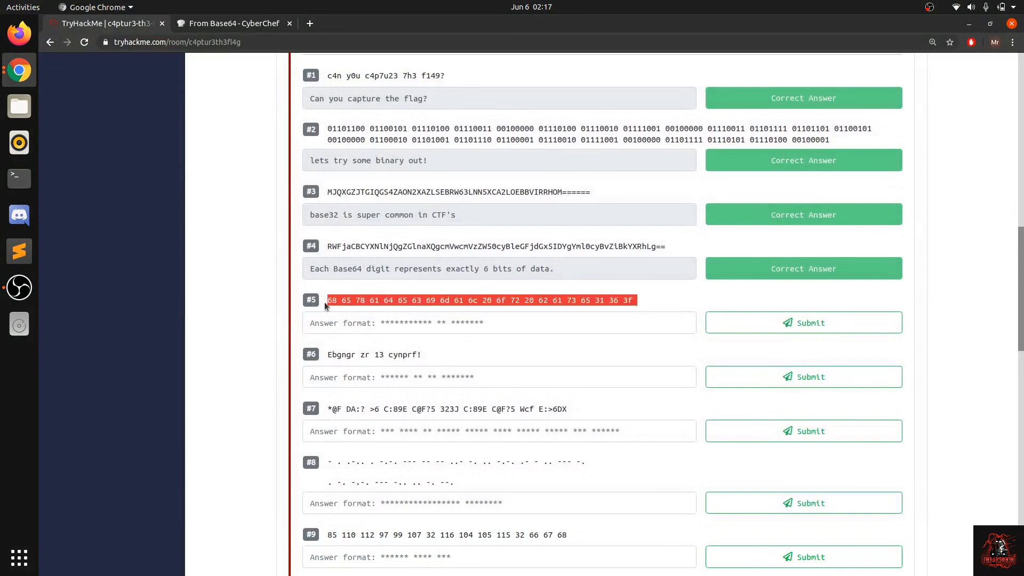
{"action": "left_click", "coordinate": [216, 24]}
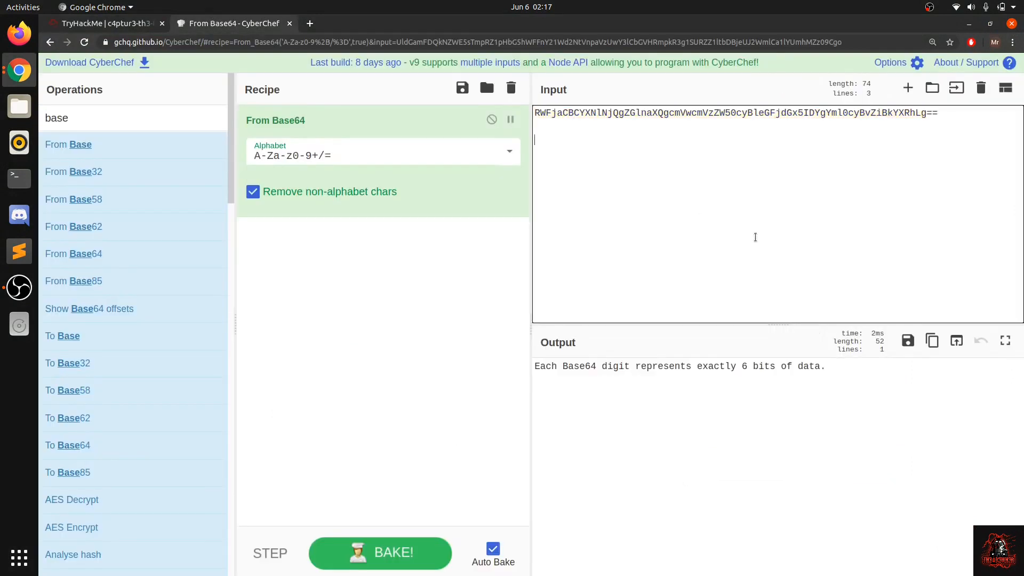
{"action": "key", "text": "ctrl+a"}
{"action": "key", "text": "ctrl+v"}
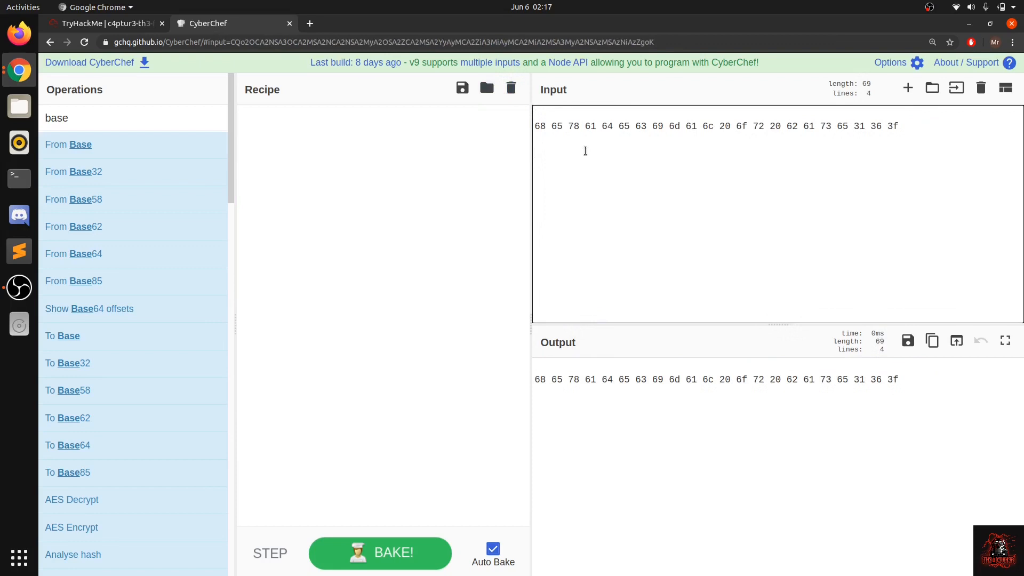
Step: Find the From Hex operation, decode the input with it, and copy the whole decoded text
{"action": "left_click_drag", "start_coordinate": [141, 119], "coordinate": [49, 119]}
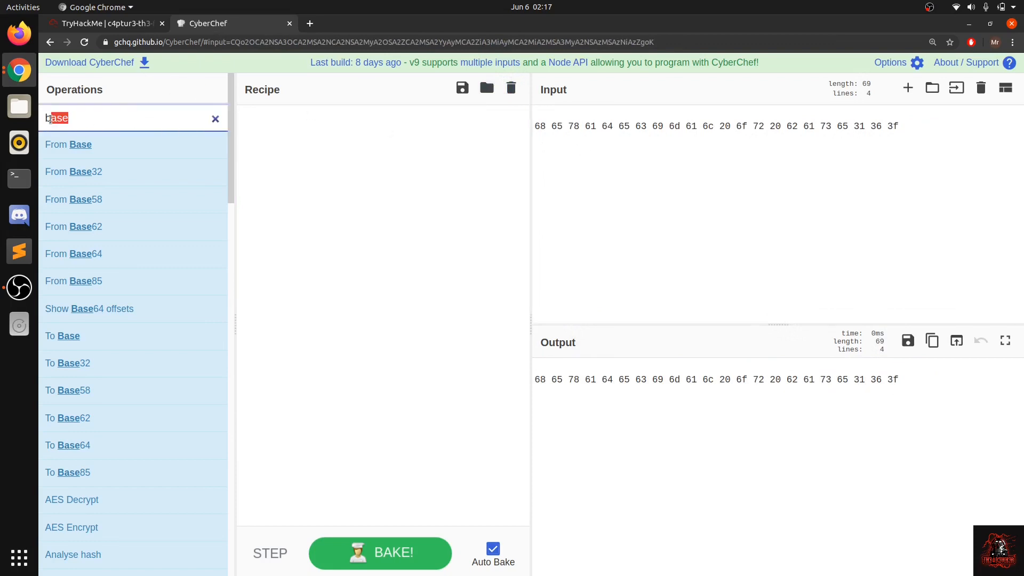
{"action": "key", "text": "BackSpace"}
{"action": "key", "text": "BackSpace"}
{"action": "type", "text": "hex"}
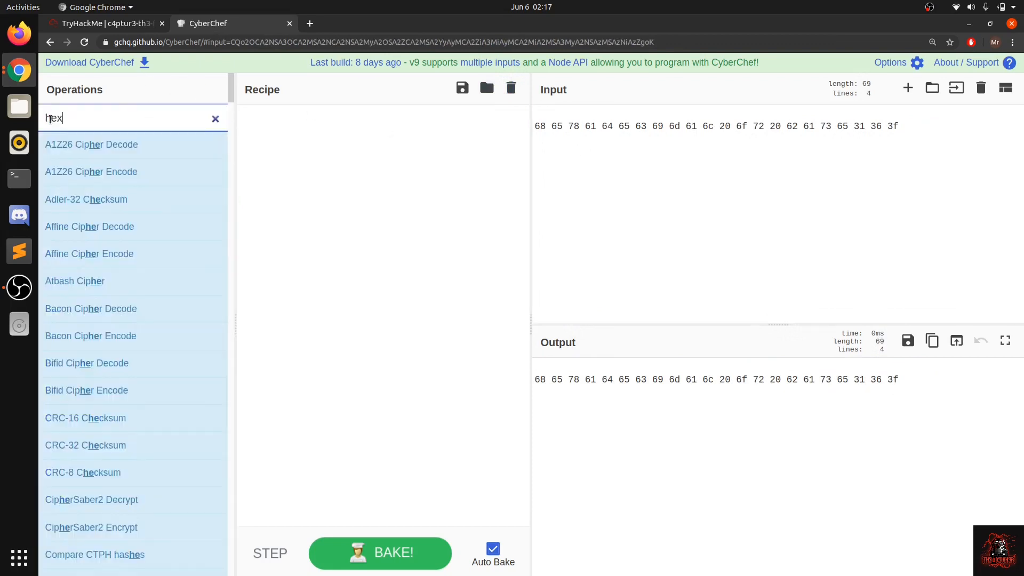
{"action": "left_click_drag", "start_coordinate": [73, 144], "coordinate": [239, 195]}
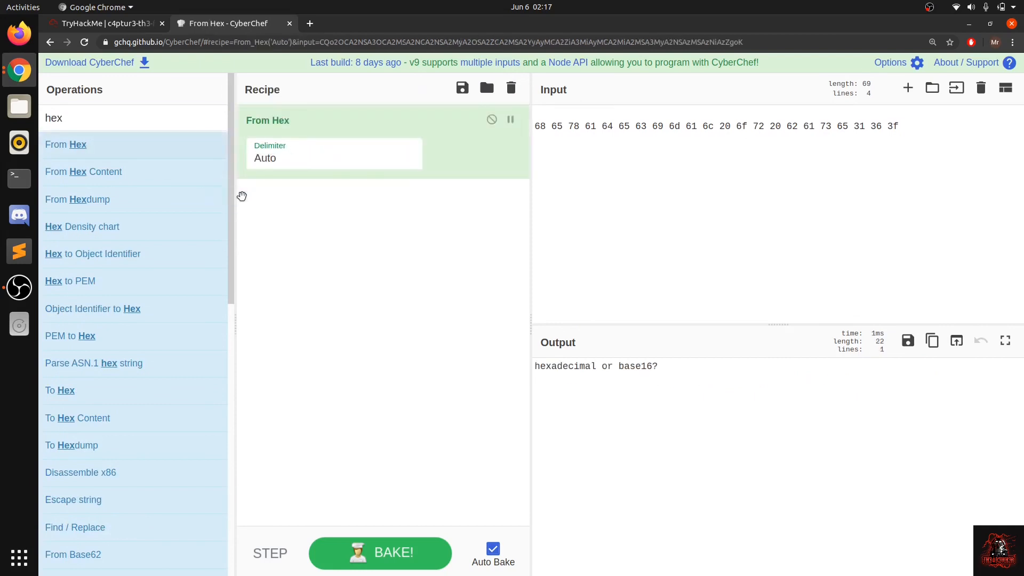
{"action": "left_click", "coordinate": [660, 366]}
{"action": "left_click_drag", "start_coordinate": [661, 365], "coordinate": [503, 366]}
{"action": "key", "text": "ctrl+c"}
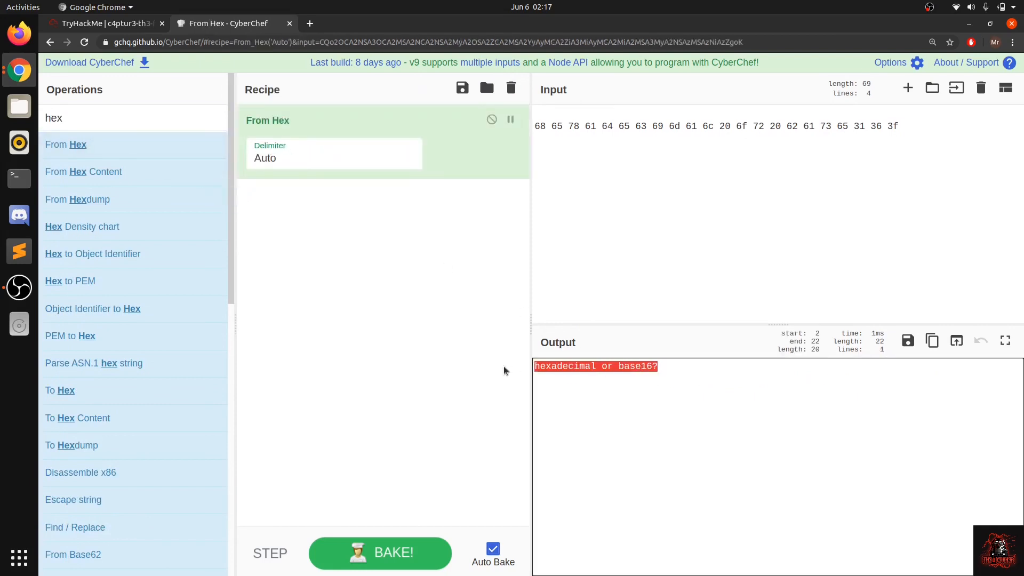
{"action": "left_click", "coordinate": [547, 134]}
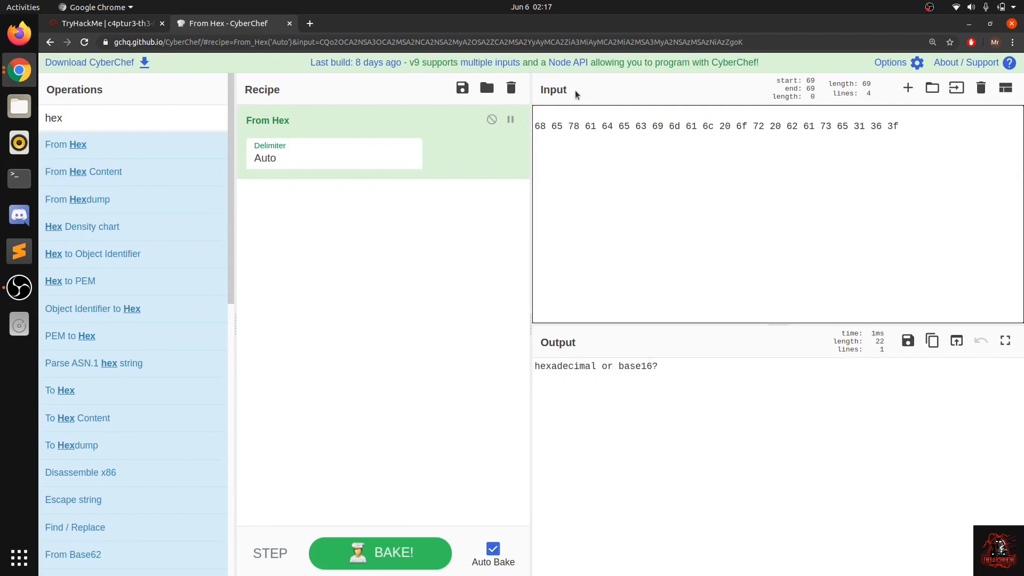
{"action": "left_click_drag", "start_coordinate": [552, 123], "coordinate": [741, 126]}
{"action": "left_click", "coordinate": [741, 127]}
{"action": "left_click_drag", "start_coordinate": [670, 128], "coordinate": [765, 134]}
{"action": "left_click", "coordinate": [765, 133]}
Step: Return to TryHackMe and submit "hexadecimal or base16?" as the answer to question #5
{"action": "left_click", "coordinate": [136, 24]}
{"action": "left_click", "coordinate": [364, 332]}
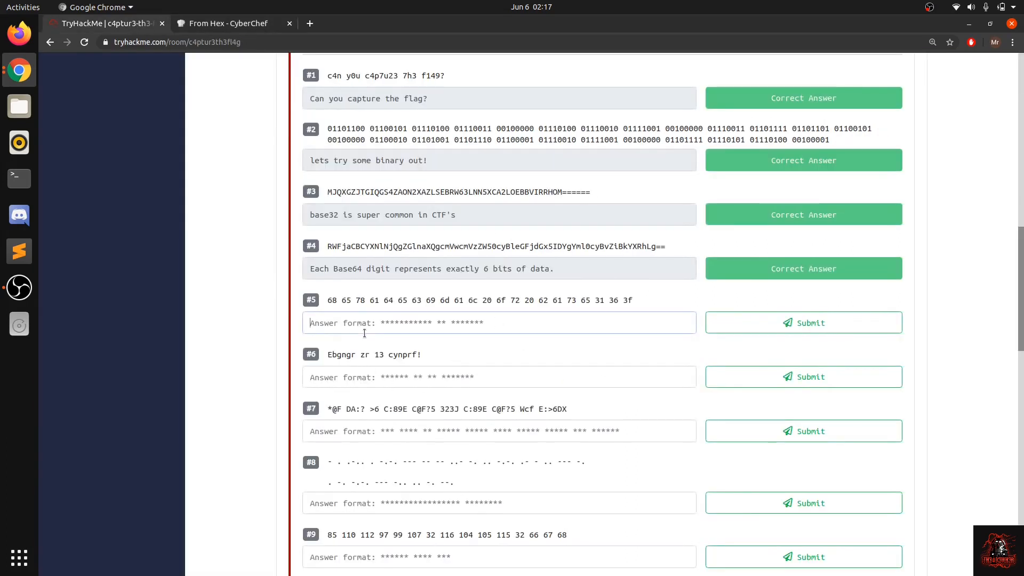
{"action": "key", "text": "ctrl+v"}
{"action": "left_click", "coordinate": [743, 331]}
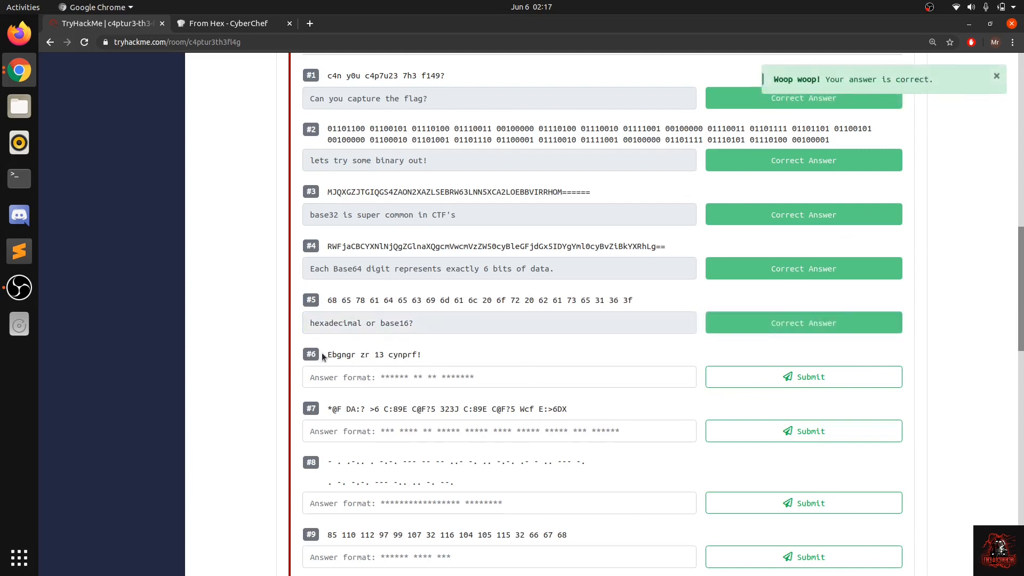
{"action": "left_click_drag", "start_coordinate": [323, 356], "coordinate": [437, 352]}
{"action": "left_click", "coordinate": [436, 356]}
{"action": "left_click", "coordinate": [437, 355]}
{"action": "double_click", "coordinate": [403, 354]}
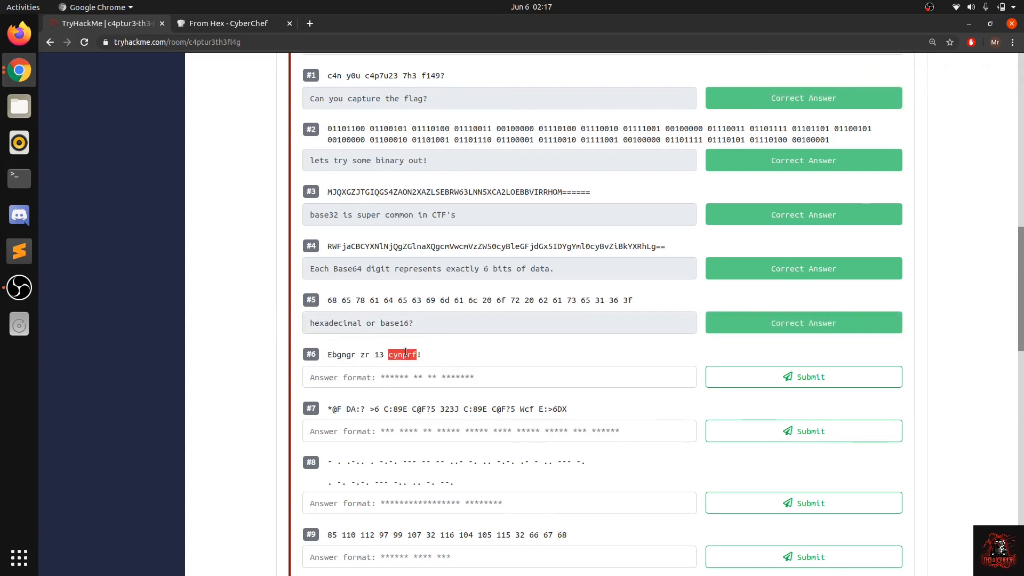
{"action": "left_click", "coordinate": [407, 353]}
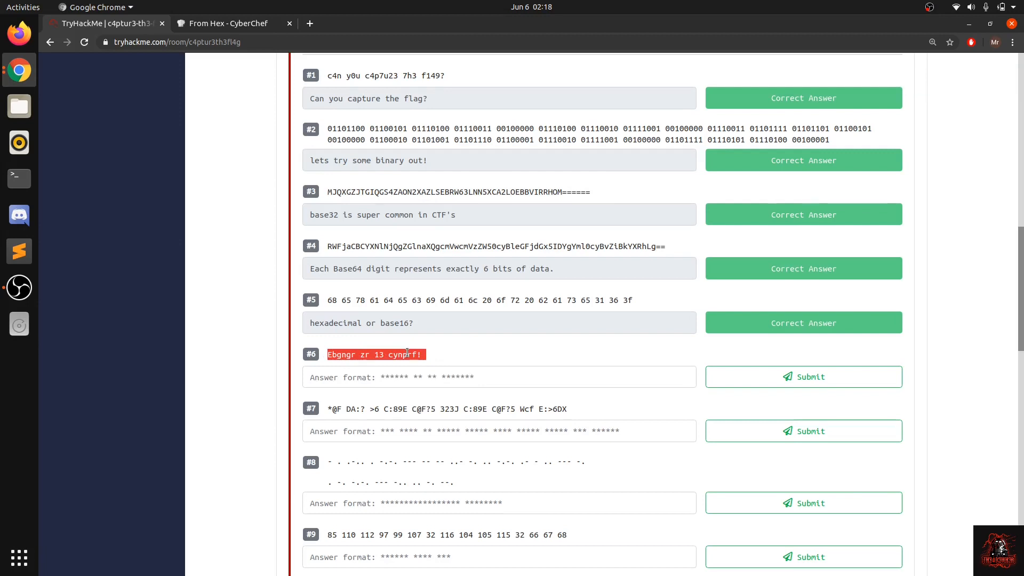
{"action": "double_click", "coordinate": [378, 354]}
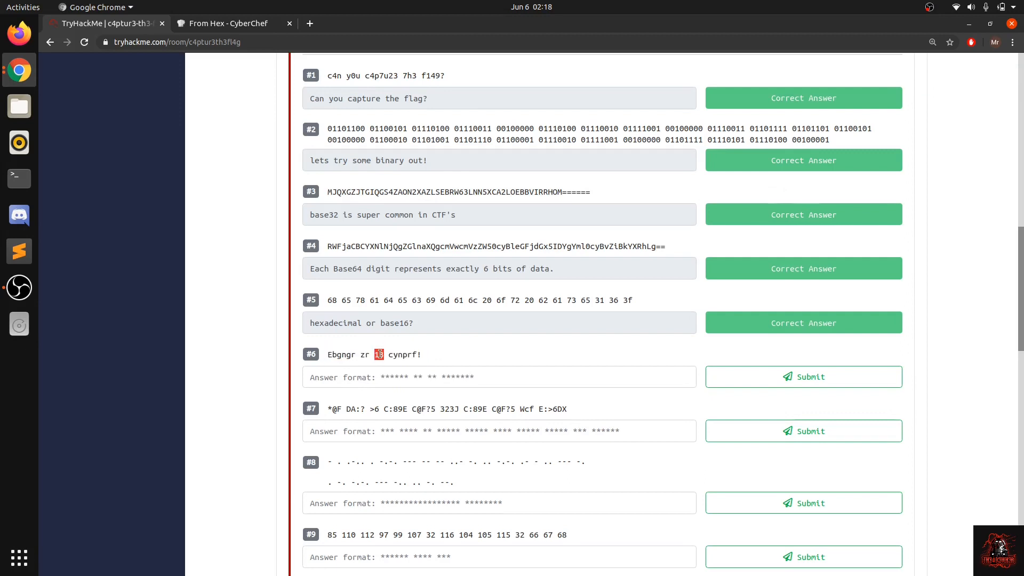
Step: Copy question #6's string "Ebgngr zr 13 cynprf!", clear CyberChef's From Hex recipe, and replace the input with the string
{"action": "left_click_drag", "start_coordinate": [419, 354], "coordinate": [323, 352]}
{"action": "key", "text": "ctrl+c"}
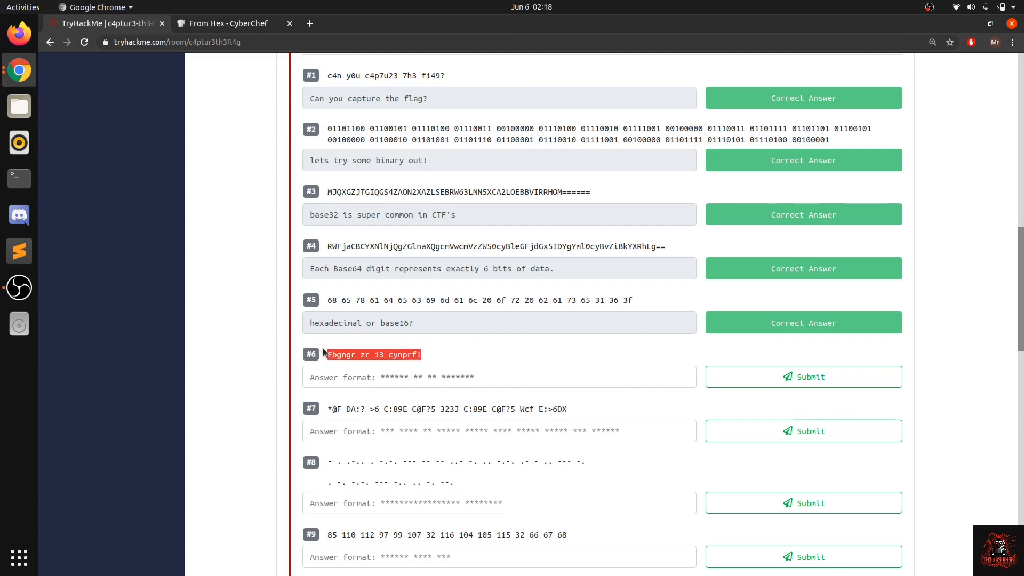
{"action": "left_click", "coordinate": [208, 26]}
{"action": "left_click", "coordinate": [510, 87]}
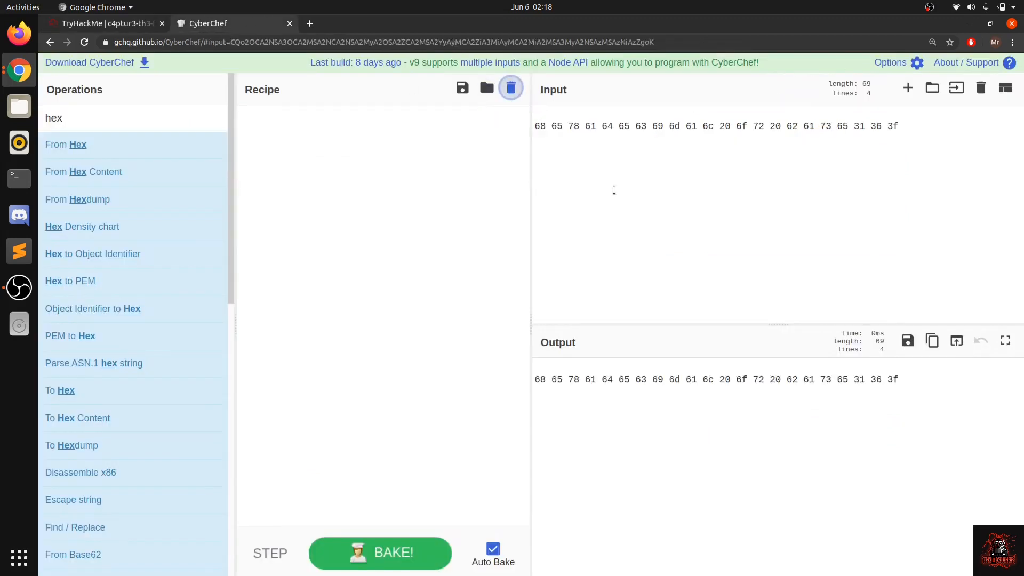
{"action": "left_click", "coordinate": [613, 190]}
{"action": "key", "text": "ctrl+a"}
{"action": "key", "text": "ctrl+v"}
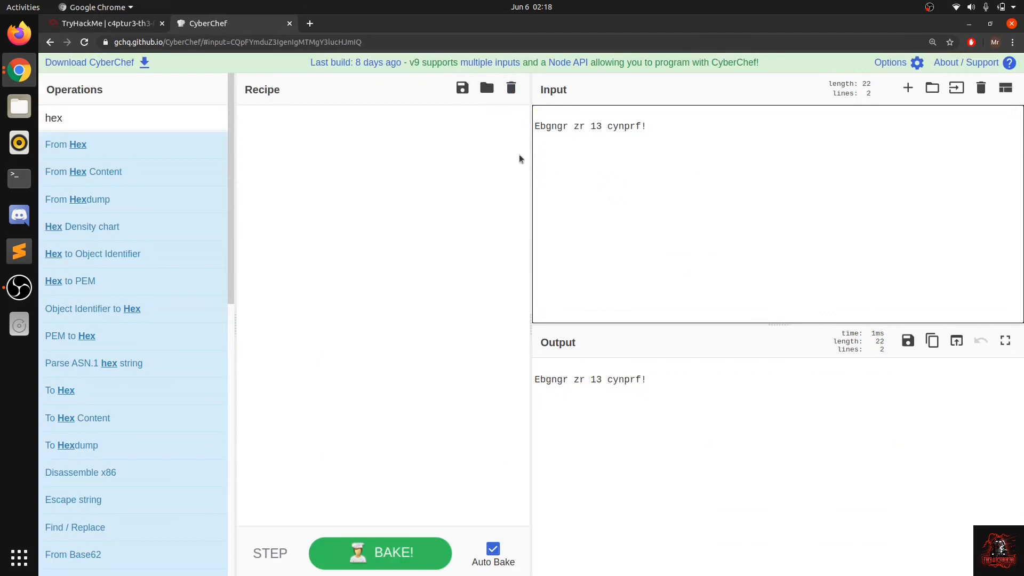
Step: Search the operations for "rot", decode the input with ROT13, and select the decoded sentence
{"action": "left_click", "coordinate": [141, 128]}
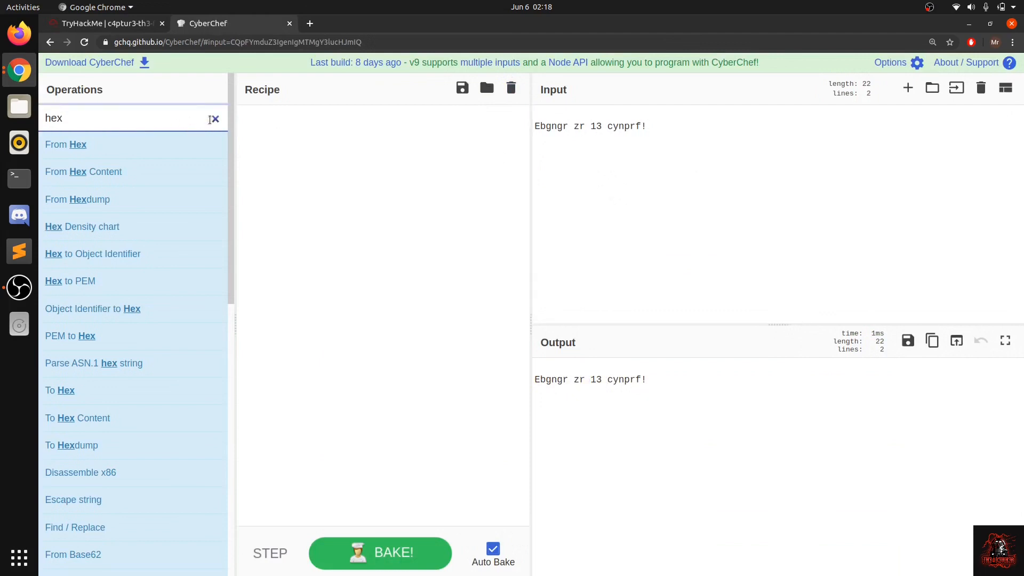
{"action": "left_click", "coordinate": [215, 119]}
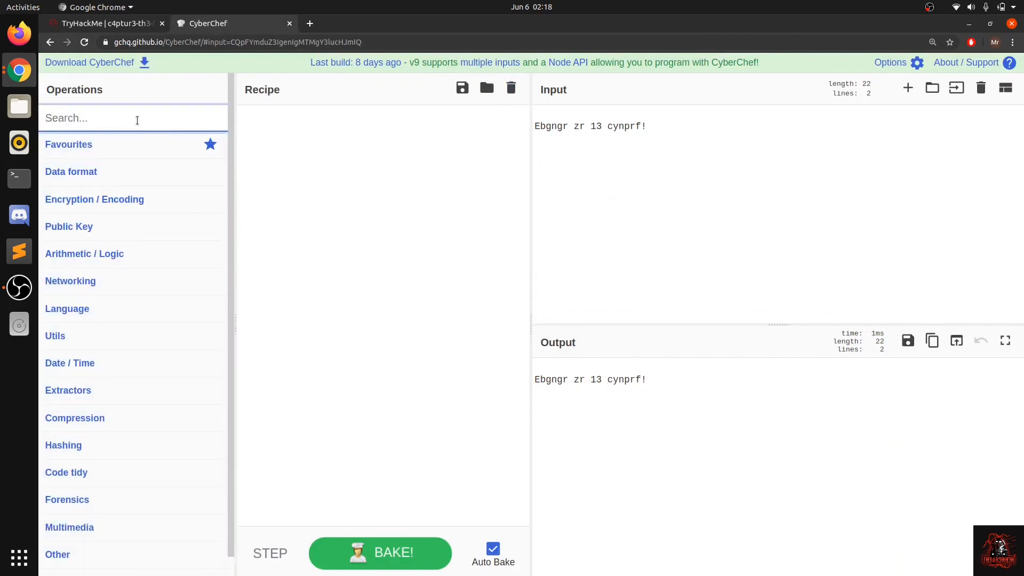
{"action": "type", "text": "rot"}
{"action": "left_click_drag", "start_coordinate": [128, 169], "coordinate": [347, 201]}
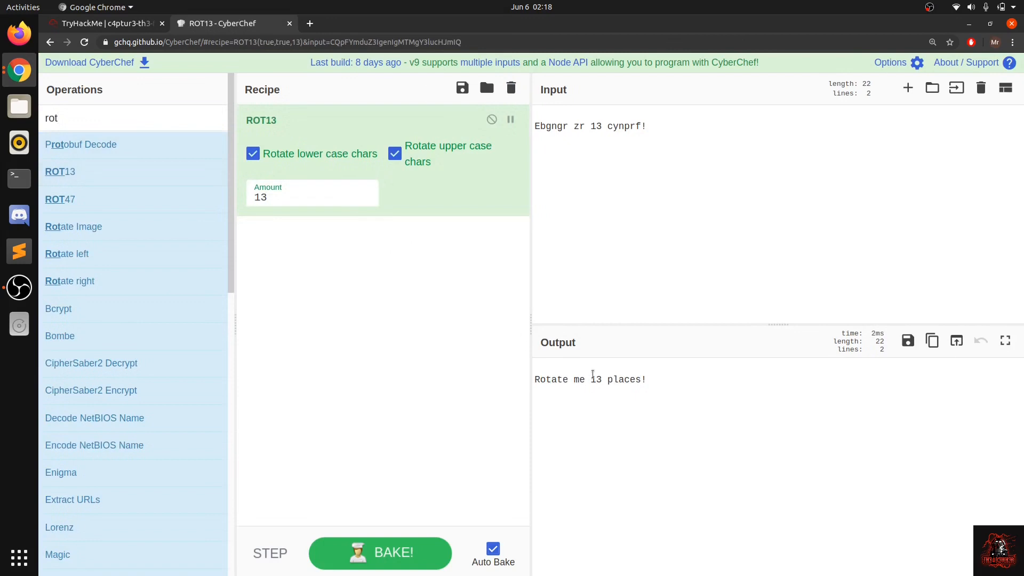
{"action": "mouse_move", "coordinate": [656, 382]}
{"action": "left_mouse_down"}
{"action": "mouse_move", "coordinate": [528, 381]}
{"action": "mouse_move", "coordinate": [664, 373]}
{"action": "left_mouse_up"}
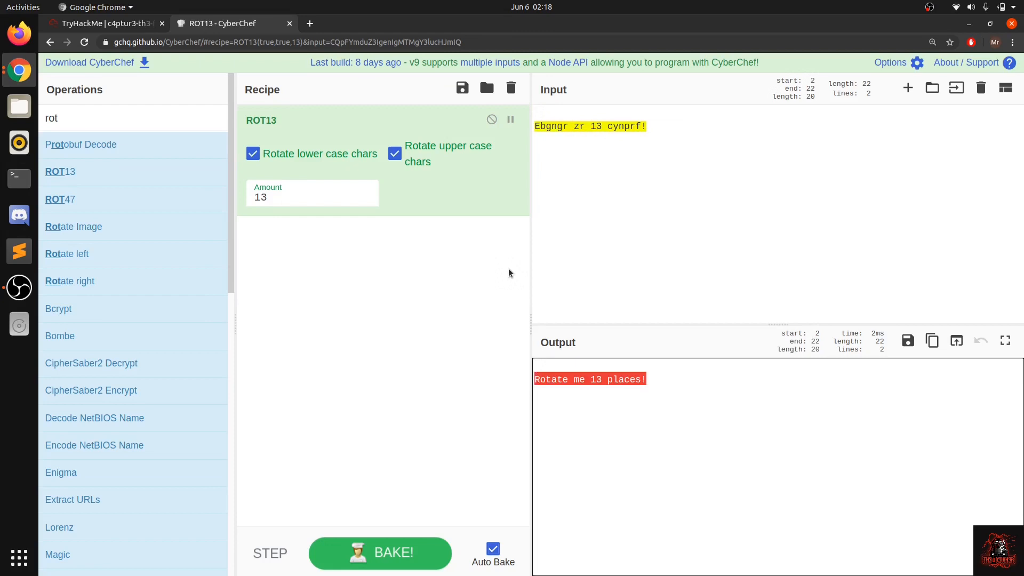
Step: Add three line breaks after the encoded sentence in the input
{"action": "left_click", "coordinate": [574, 266]}
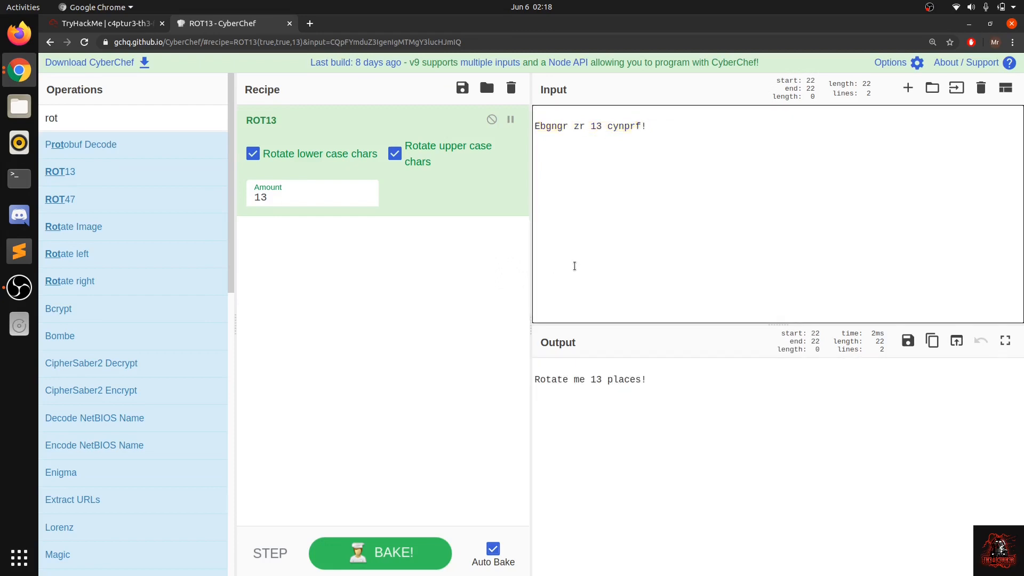
{"action": "key", "text": "Return"}
{"action": "key", "text": "Return"}
{"action": "key", "text": "Return"}
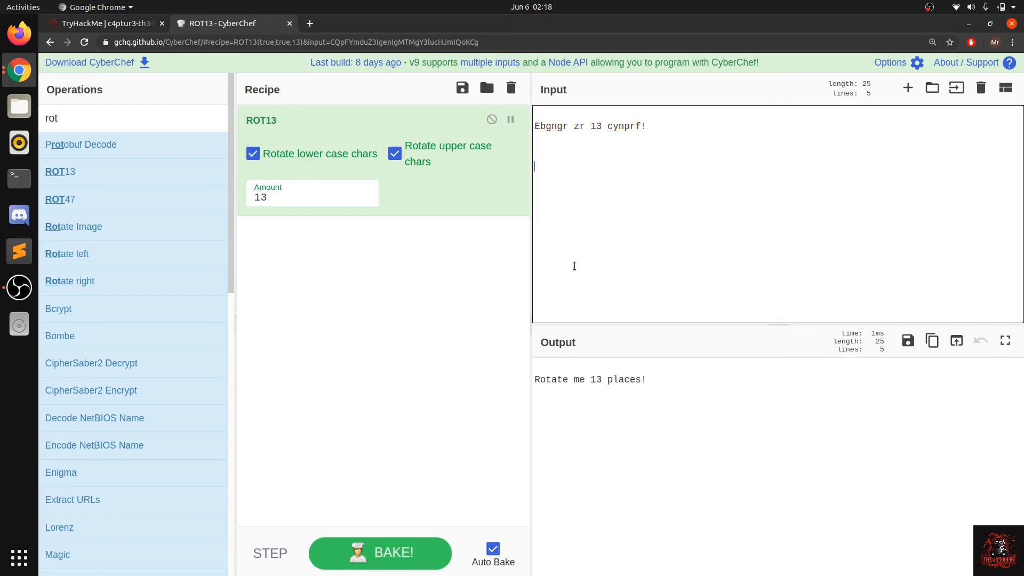
{"action": "left_click_drag", "start_coordinate": [661, 125], "coordinate": [531, 125]}
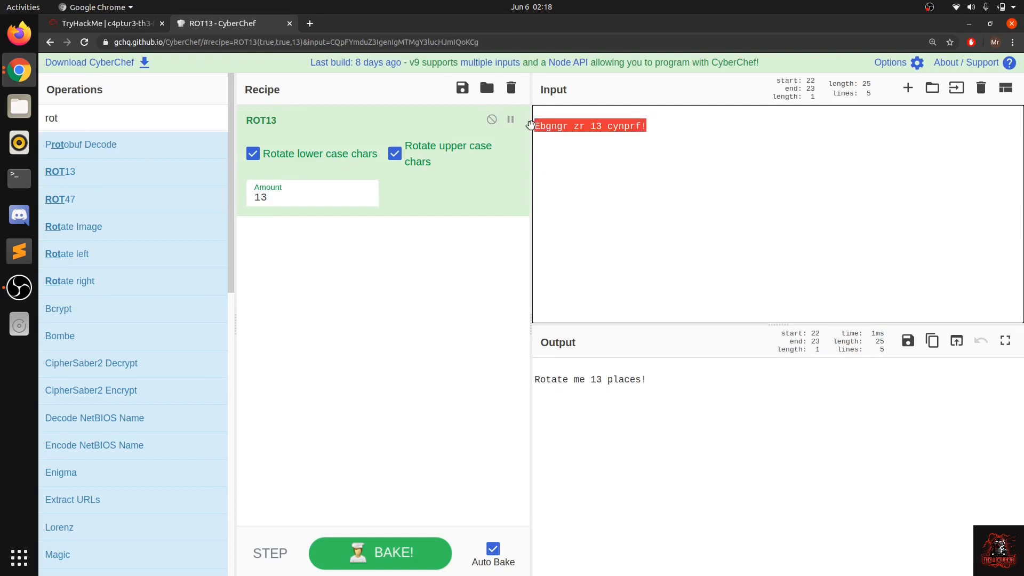
{"action": "double_click", "coordinate": [555, 130]}
{"action": "left_click", "coordinate": [555, 129]}
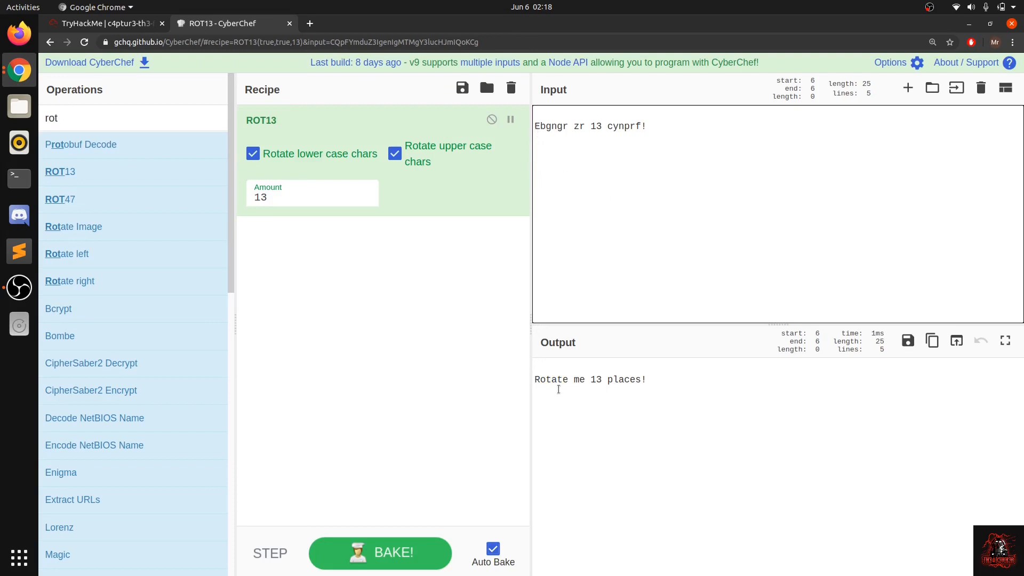
Step: Copy the decoded sentence "Rotate me 13 places!" from the output and switch back to TryHackMe
{"action": "left_click", "coordinate": [649, 382]}
{"action": "left_click_drag", "start_coordinate": [649, 383], "coordinate": [503, 376]}
{"action": "key", "text": "ctrl+c"}
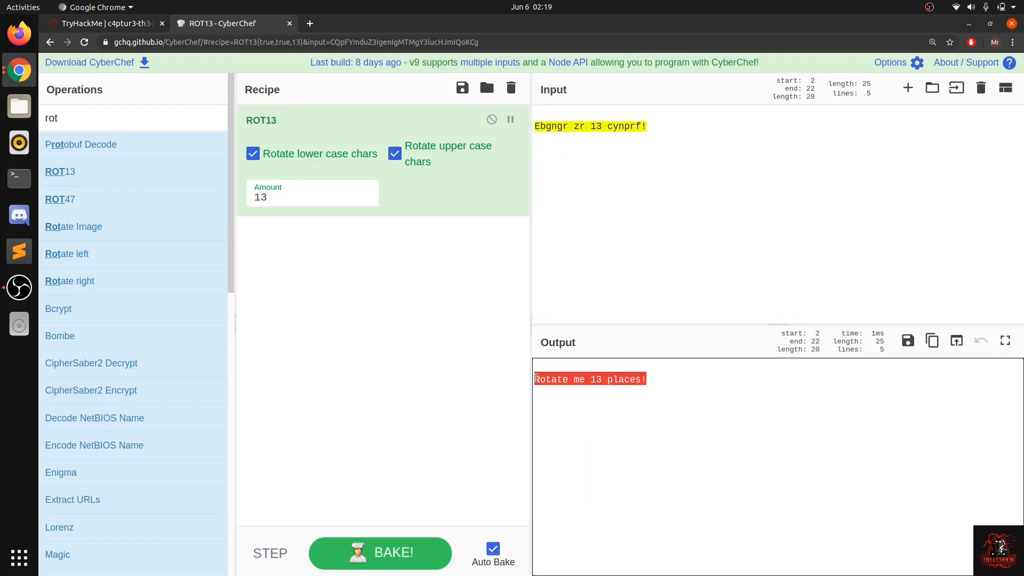
{"action": "left_click", "coordinate": [119, 24]}
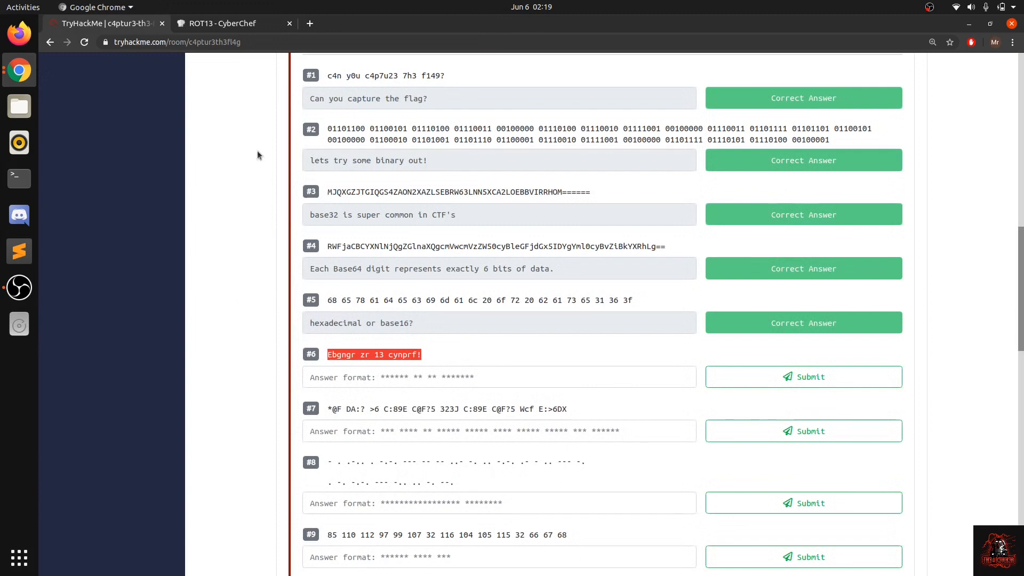
Step: Paste "Rotate me 13 places!" as the answer to question #6 and submit it
{"action": "left_click", "coordinate": [340, 370]}
{"action": "key", "text": "ctrl+v"}
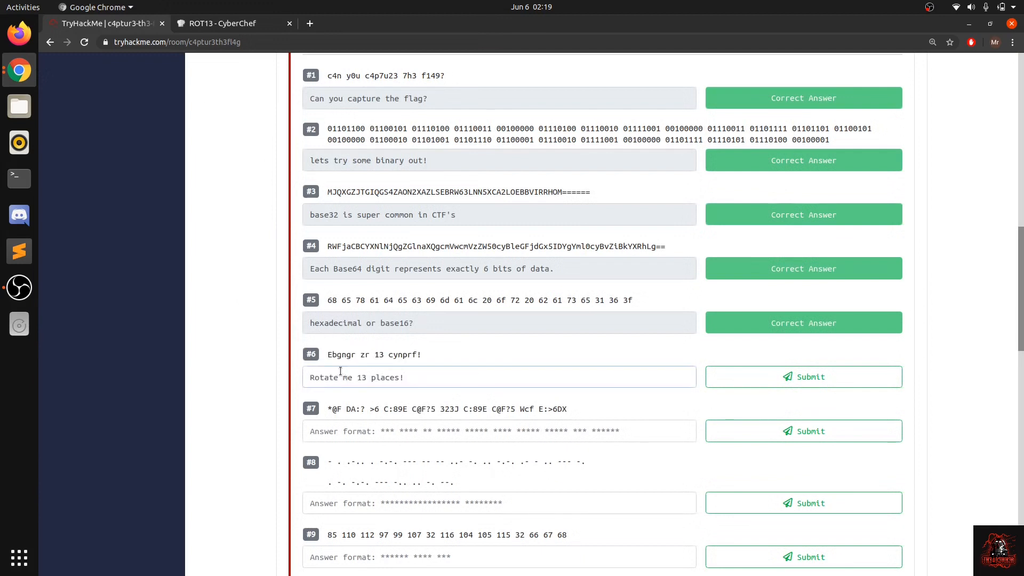
{"action": "key", "text": "Return"}
Step: Copy question #7's encoded string "*@F DA:? >6 C:89E C@F?5 323J C:89E C@F?5 Wcf E:>6DX" and switch to CyberChef
{"action": "scroll", "coordinate": [420, 410], "scroll_direction": "down", "scroll_amount": 2}
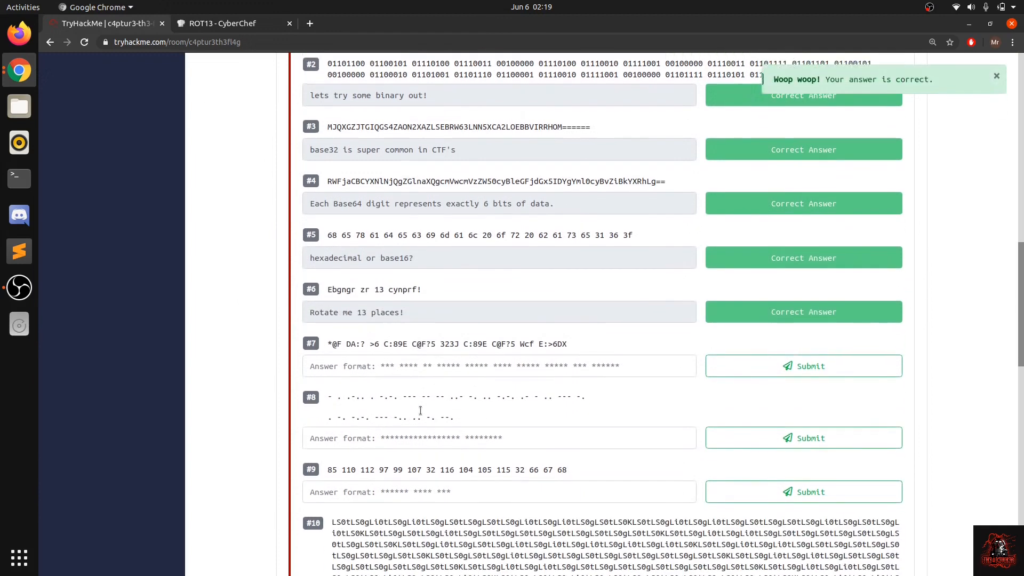
{"action": "left_click_drag", "start_coordinate": [328, 336], "coordinate": [585, 360]}
{"action": "key", "text": "ctrl+c"}
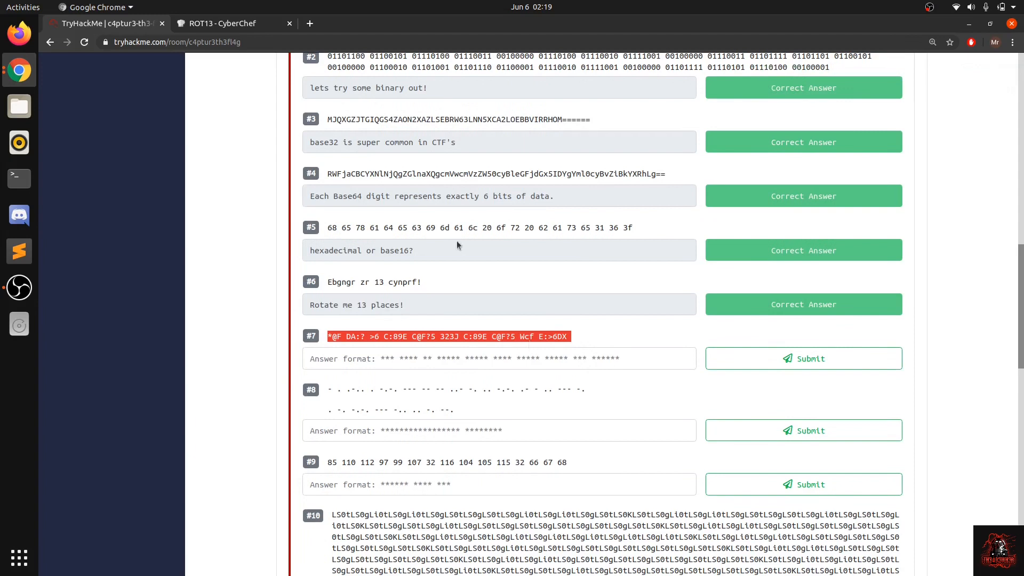
{"action": "left_click", "coordinate": [231, 24]}
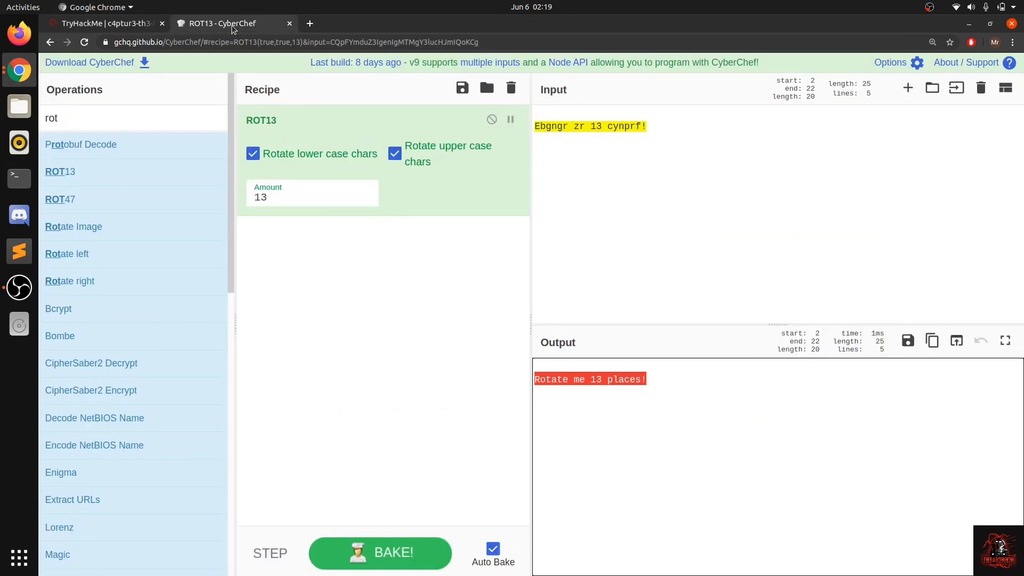
Step: Replace the ROT13 recipe with ROT47 and replace the input with question #7's copied string
{"action": "left_click", "coordinate": [511, 88]}
{"action": "left_click", "coordinate": [87, 113]}
{"action": "left_click_drag", "start_coordinate": [93, 195], "coordinate": [295, 195]}
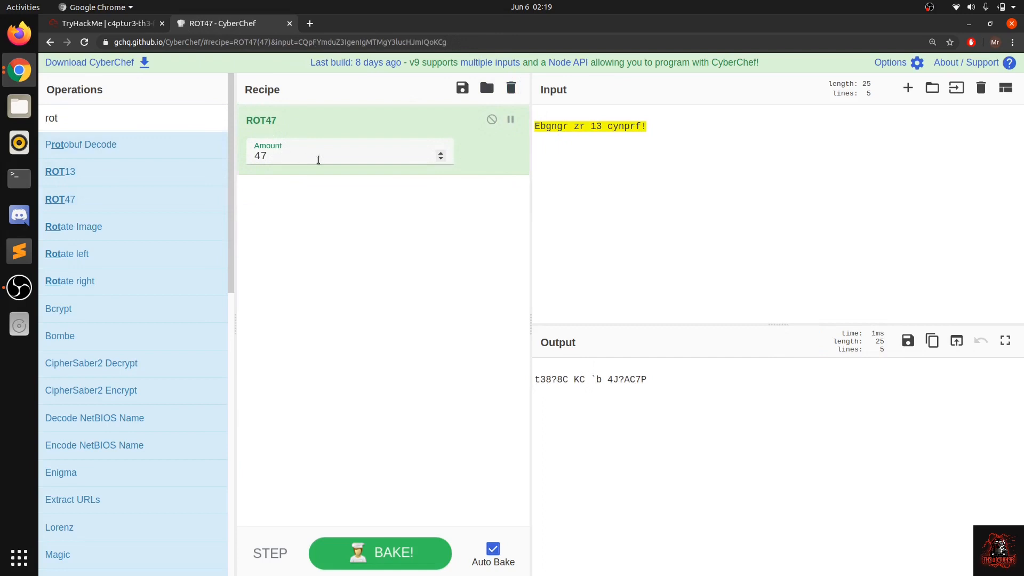
{"action": "left_click", "coordinate": [574, 191]}
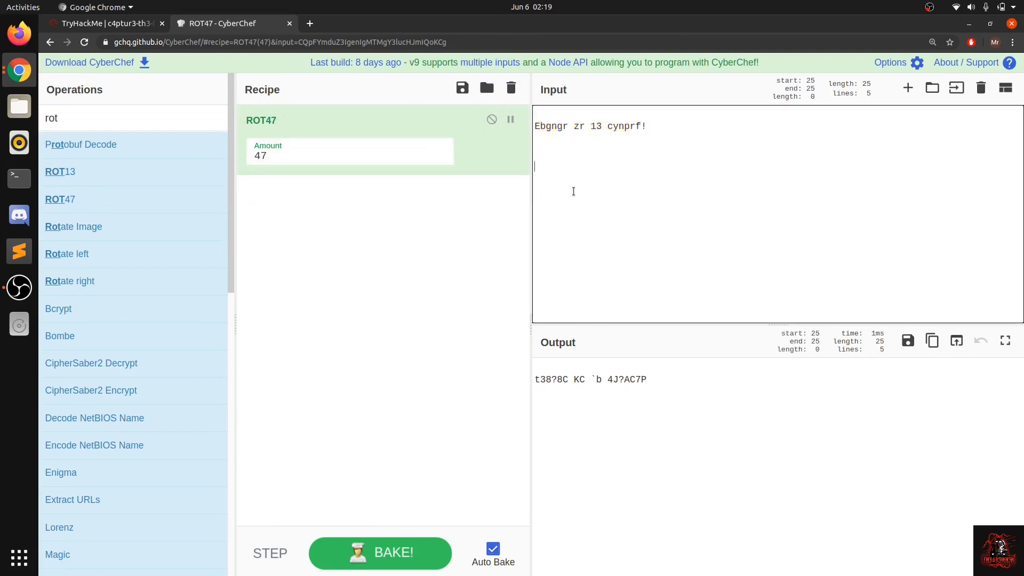
{"action": "key", "text": "ctrl+a"}
{"action": "key", "text": "ctrl+v"}
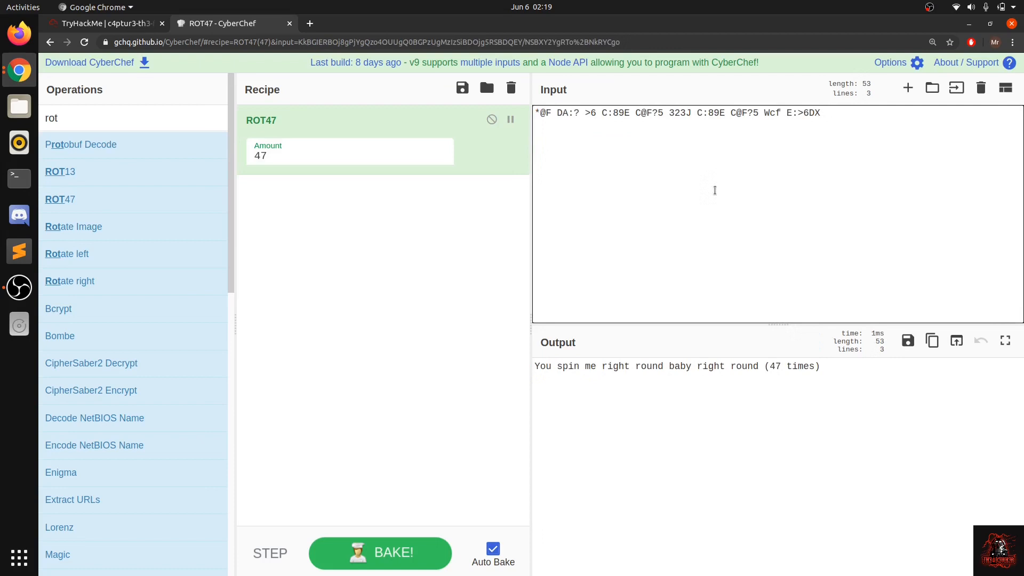
Step: Copy the decoded sentence "You spin me right round baby right round (47 times)" and submit it in TryHackMe as question #7's answer
{"action": "triple_click", "coordinate": [639, 368]}
{"action": "key", "text": "ctrl+c"}
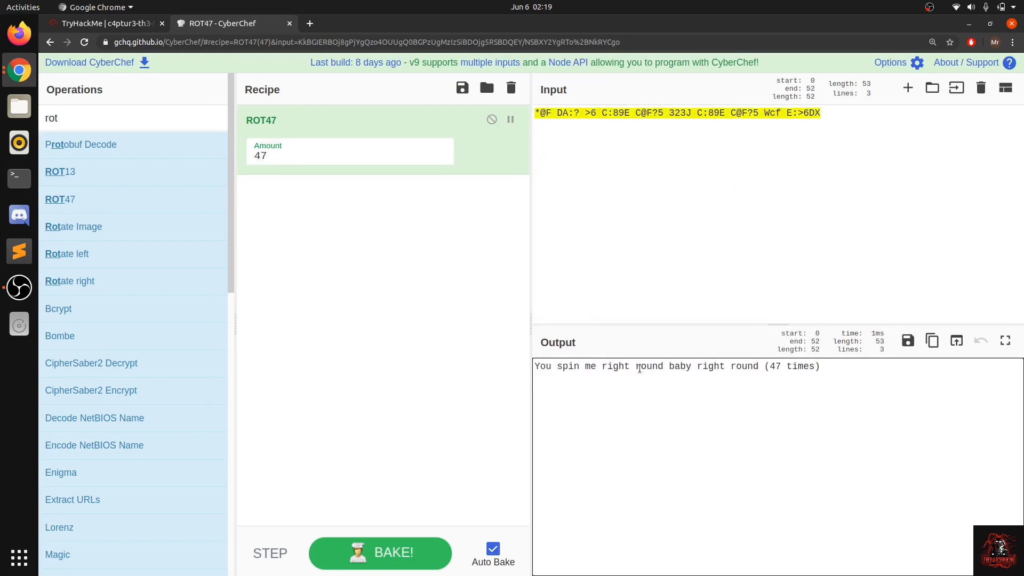
{"action": "double_click", "coordinate": [640, 368]}
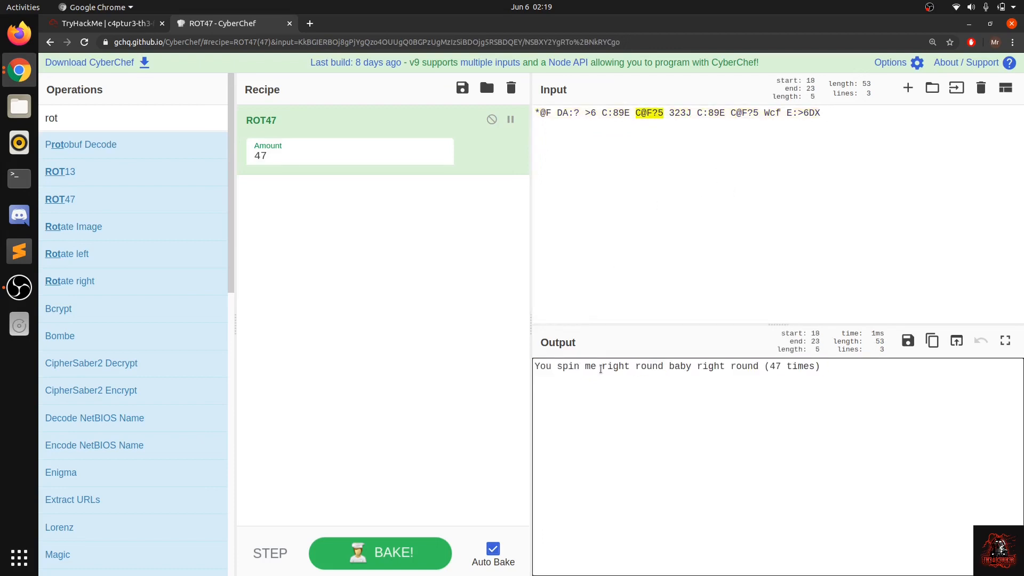
{"action": "left_click_drag", "start_coordinate": [535, 365], "coordinate": [820, 372]}
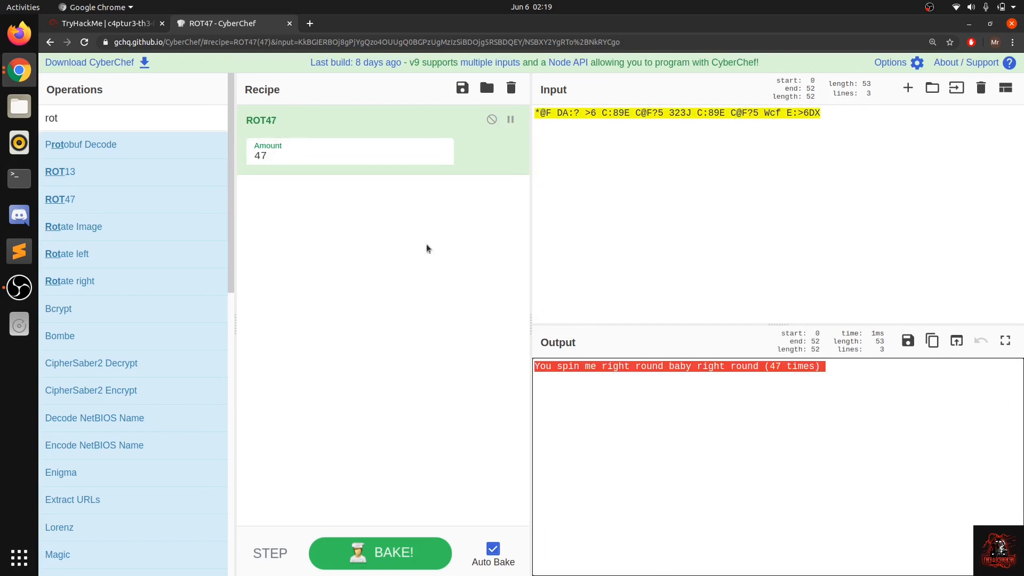
{"action": "left_click", "coordinate": [148, 30]}
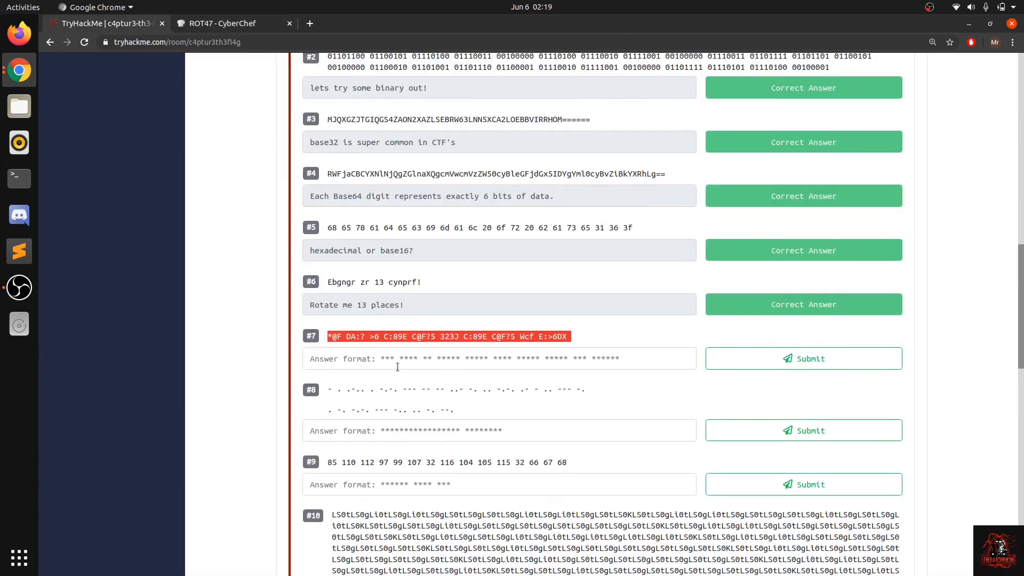
{"action": "left_click", "coordinate": [387, 349]}
{"action": "key", "text": "ctrl+v"}
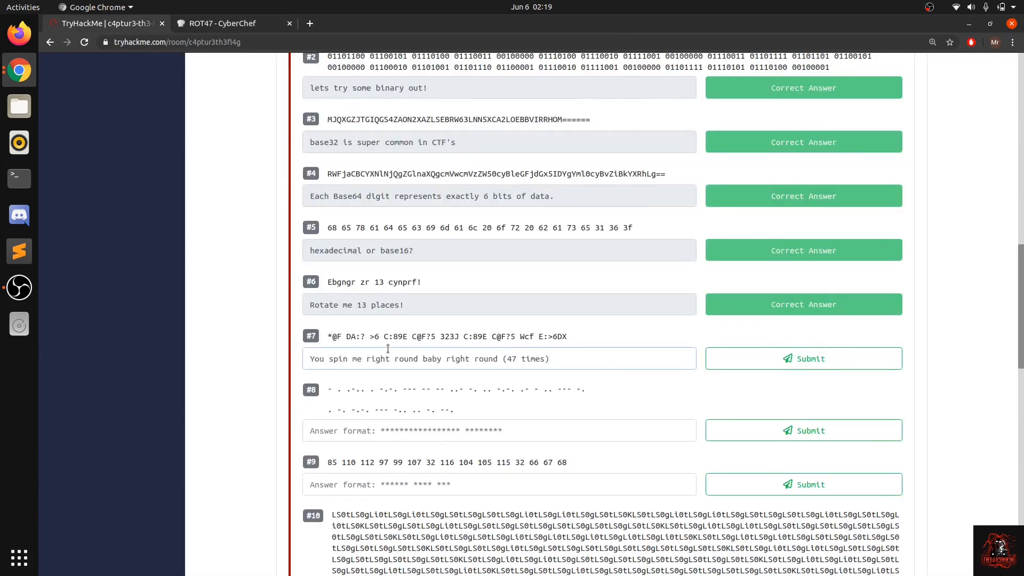
{"action": "key", "text": "Return"}
Step: Copy both lines of question #8's dots-and-dashes string and switch to CyberChef
{"action": "scroll", "coordinate": [501, 424], "scroll_direction": "down", "scroll_amount": 2}
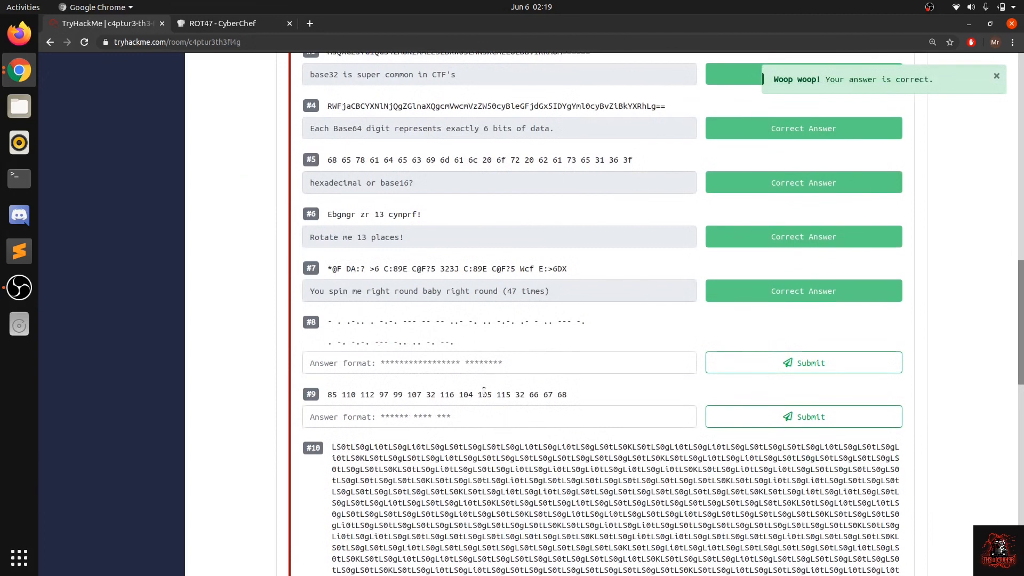
{"action": "left_click_drag", "start_coordinate": [456, 343], "coordinate": [326, 324]}
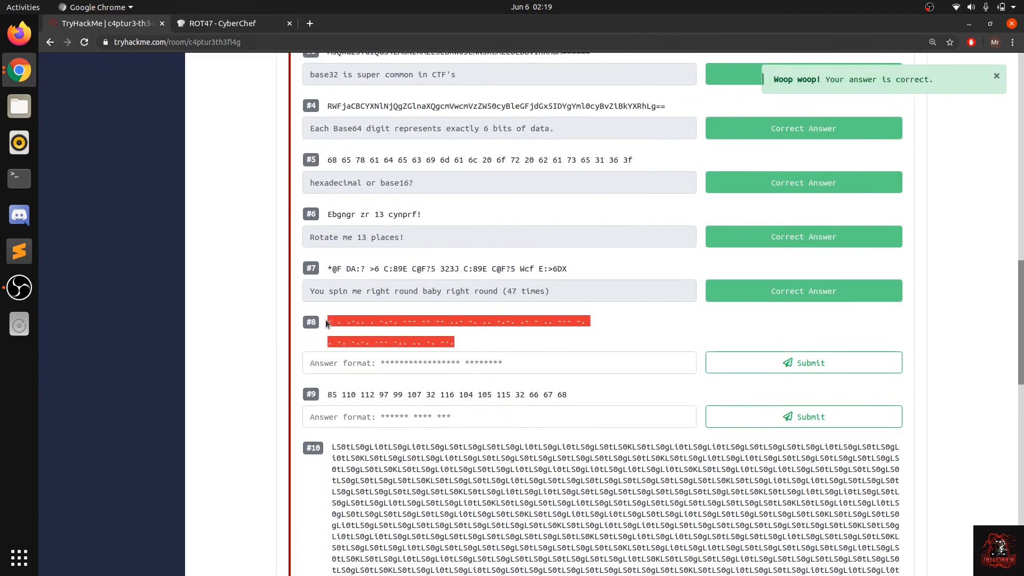
{"action": "left_click", "coordinate": [326, 323]}
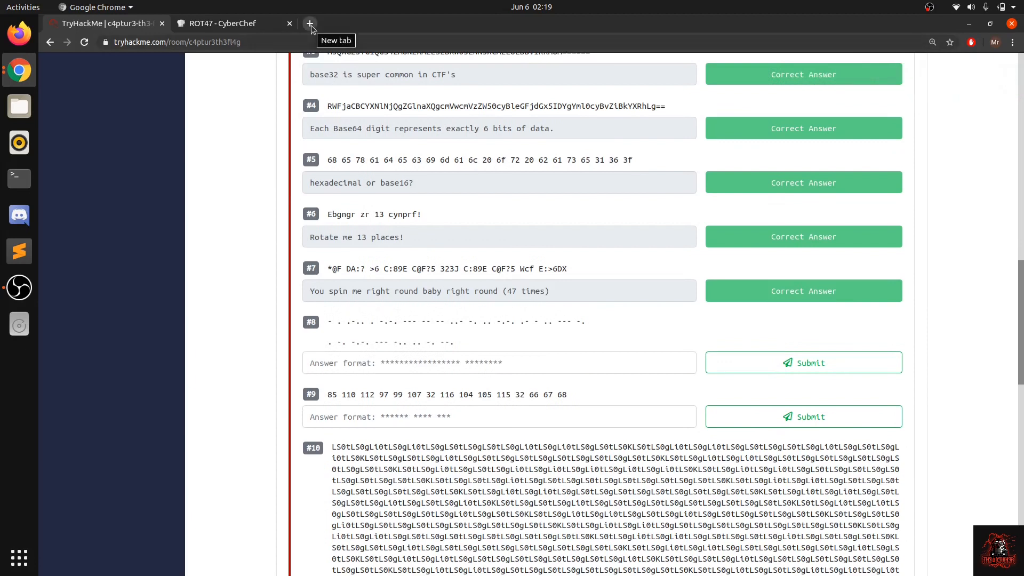
{"action": "triple_click", "coordinate": [337, 326]}
{"action": "key", "text": "ctrl+c"}
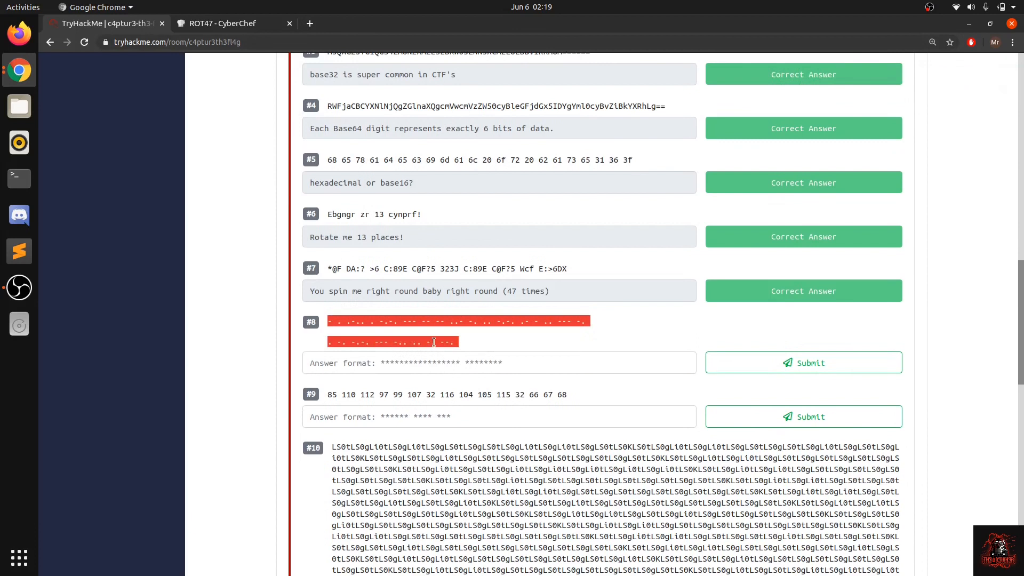
{"action": "left_click", "coordinate": [222, 24]}
Step: Clear the ROT47 recipe and replace the input with the copied Morse string, removing the trailing line break
{"action": "left_click", "coordinate": [670, 207]}
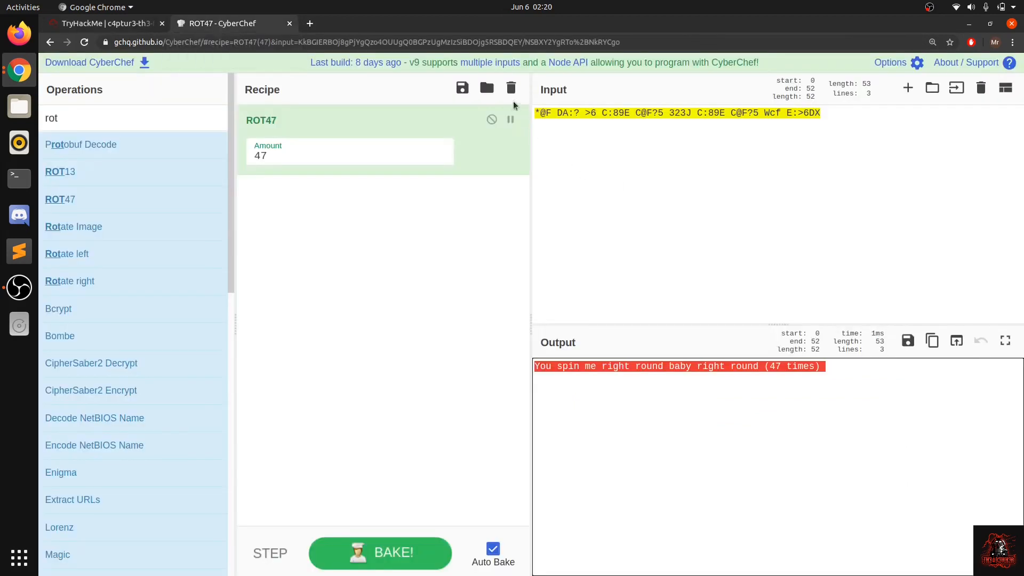
{"action": "left_click", "coordinate": [511, 87]}
{"action": "key", "text": "ctrl+a"}
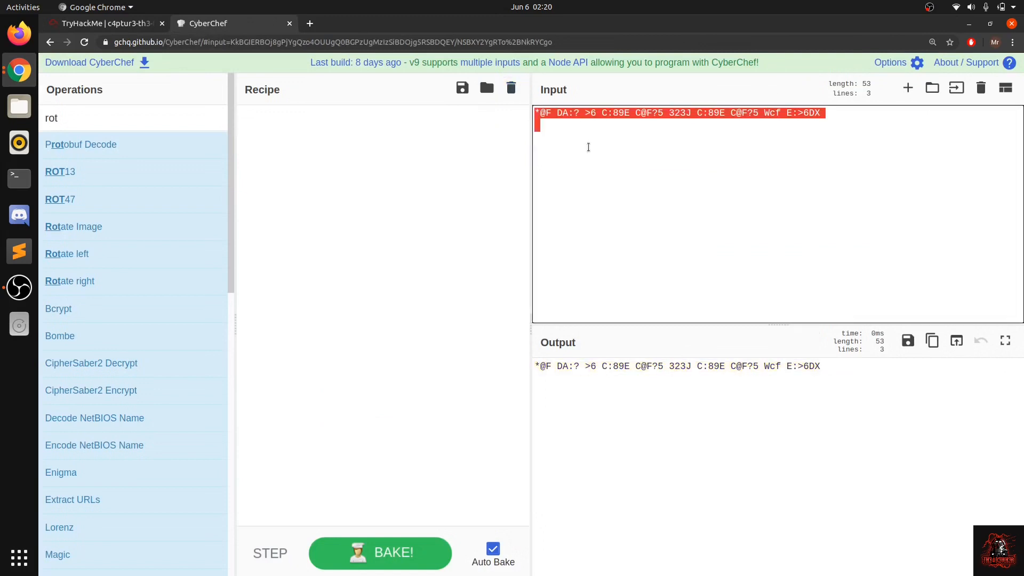
{"action": "key", "text": "ctrl+v"}
{"action": "key", "text": "BackSpace"}
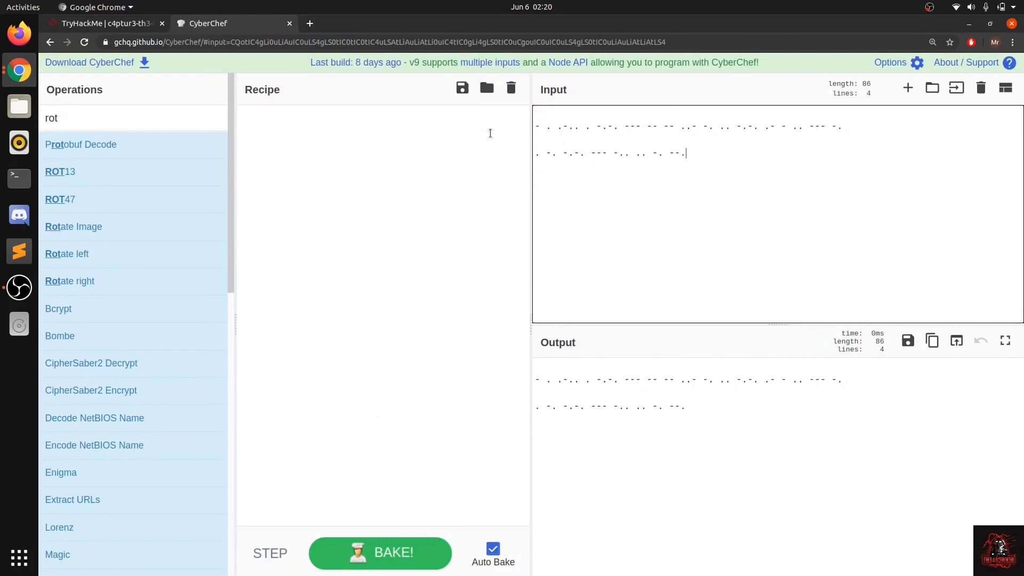
Step: Search the operations for "morse" and decode the input with From Morse Code
{"action": "left_click_drag", "start_coordinate": [139, 116], "coordinate": [41, 116]}
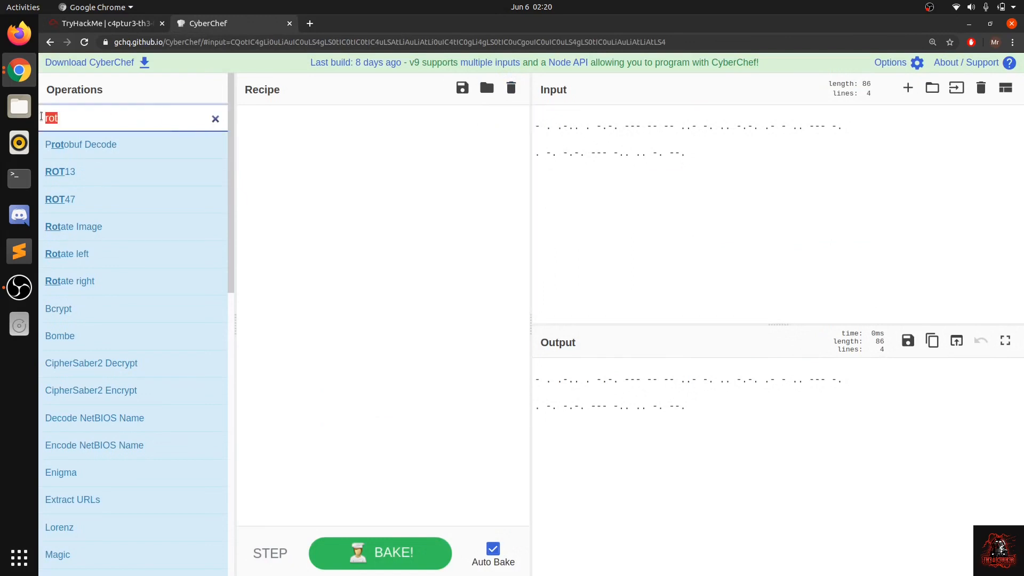
{"action": "type", "text": "morse"}
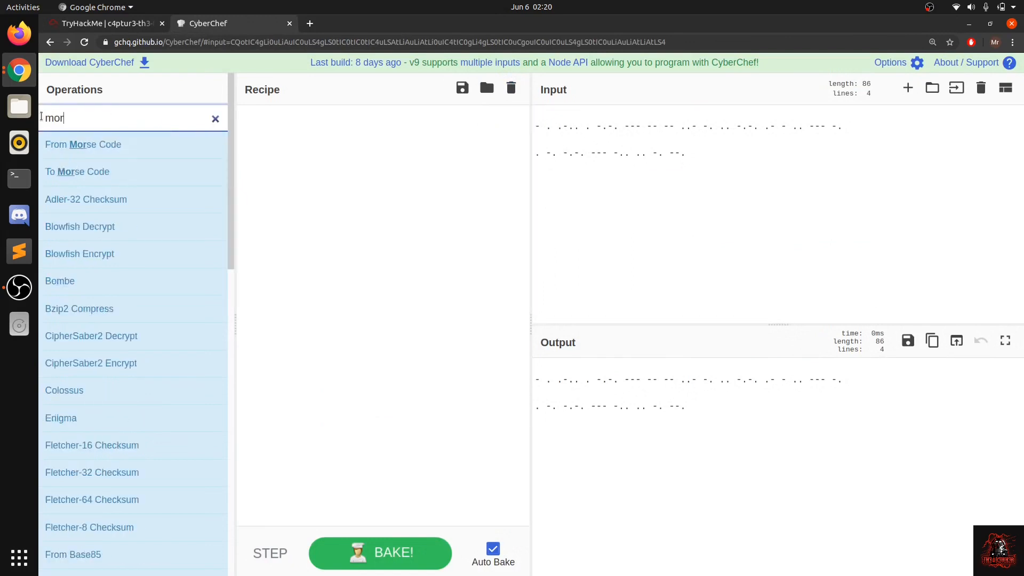
{"action": "left_click", "coordinate": [92, 154]}
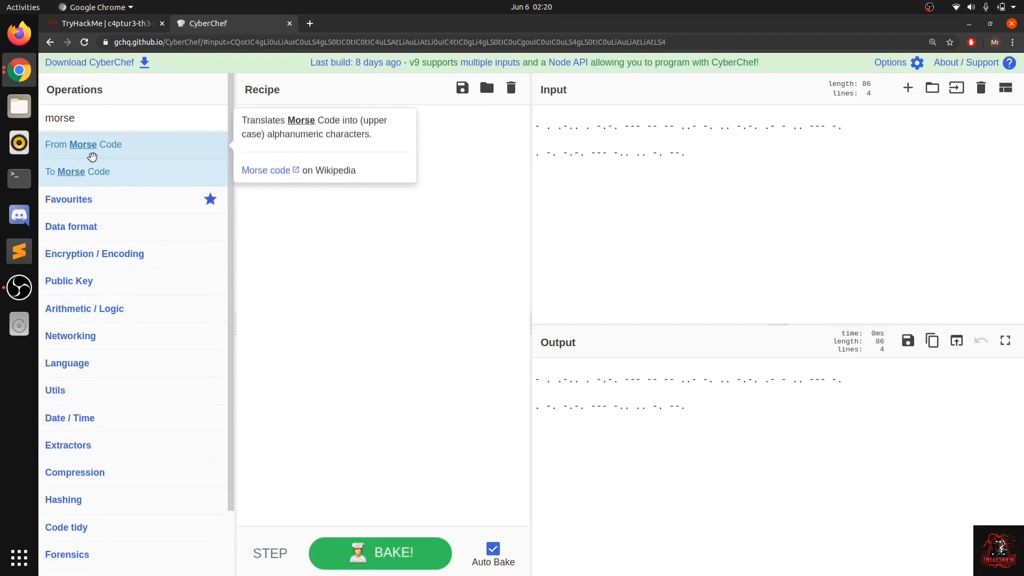
{"action": "left_click_drag", "start_coordinate": [180, 150], "coordinate": [425, 227]}
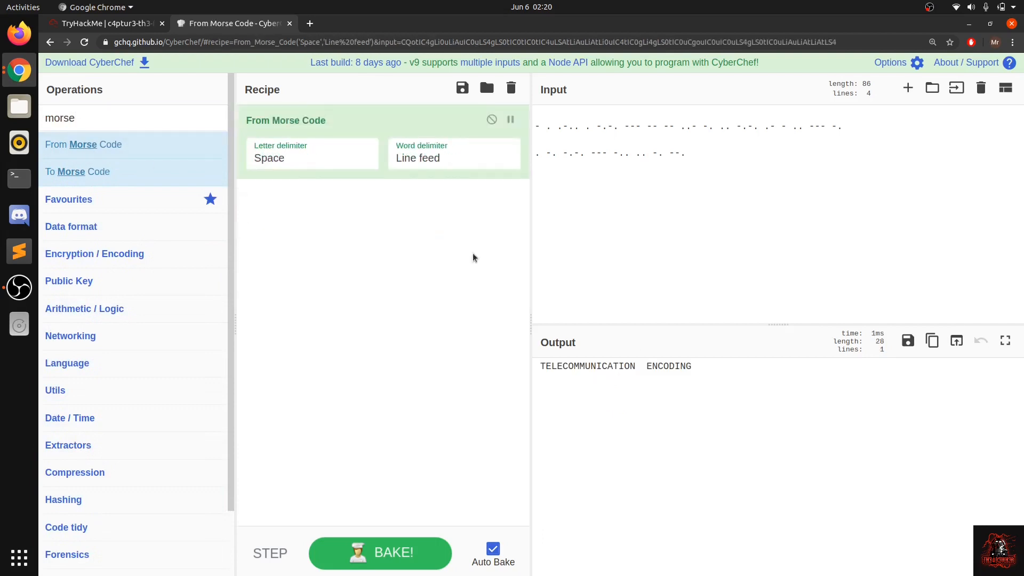
Step: Copy the decoded text "TELECOMMUNICATION ENCODING" and submit it in TryHackMe as question #8's answer
{"action": "left_click", "coordinate": [693, 370]}
{"action": "left_click_drag", "start_coordinate": [692, 370], "coordinate": [540, 364]}
{"action": "key", "text": "ctrl+c"}
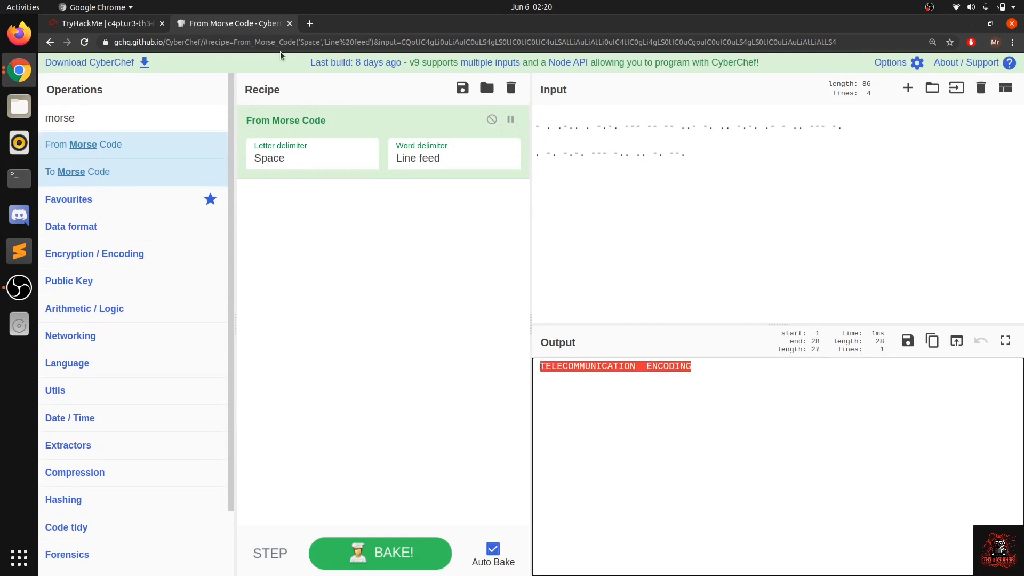
{"action": "left_click", "coordinate": [138, 27]}
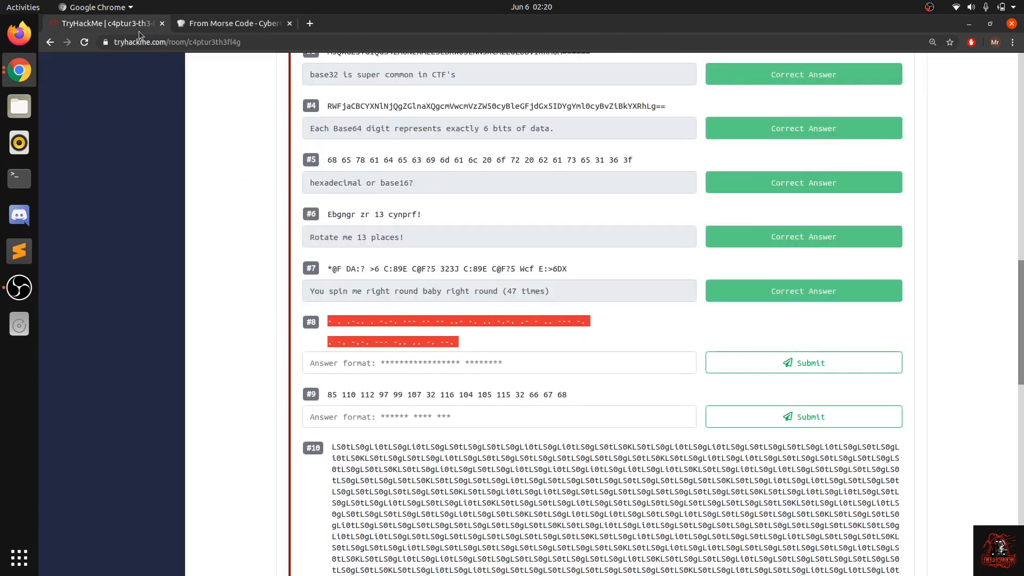
{"action": "left_click", "coordinate": [390, 363]}
{"action": "key", "text": "ctrl+v"}
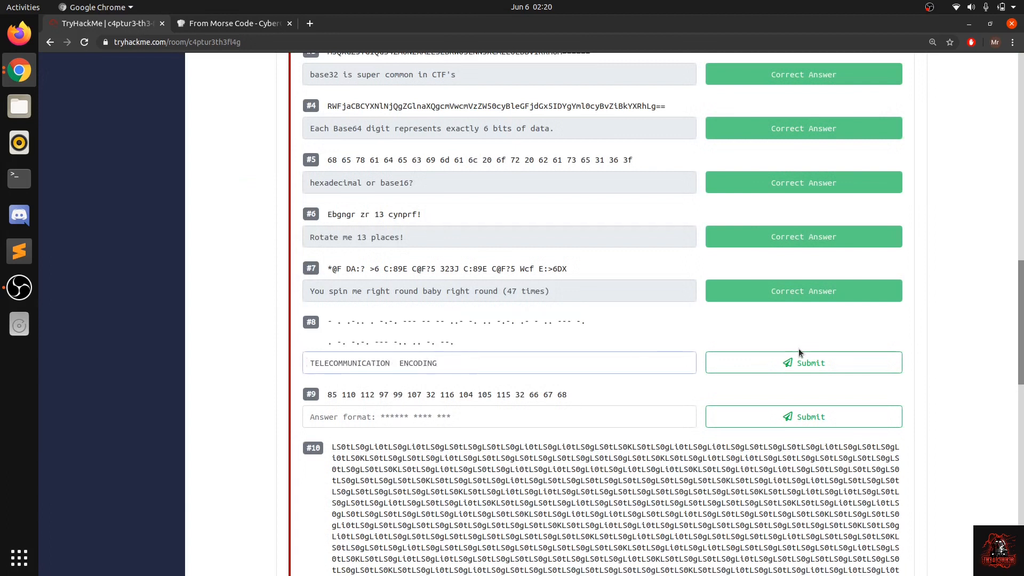
{"action": "left_click", "coordinate": [804, 352]}
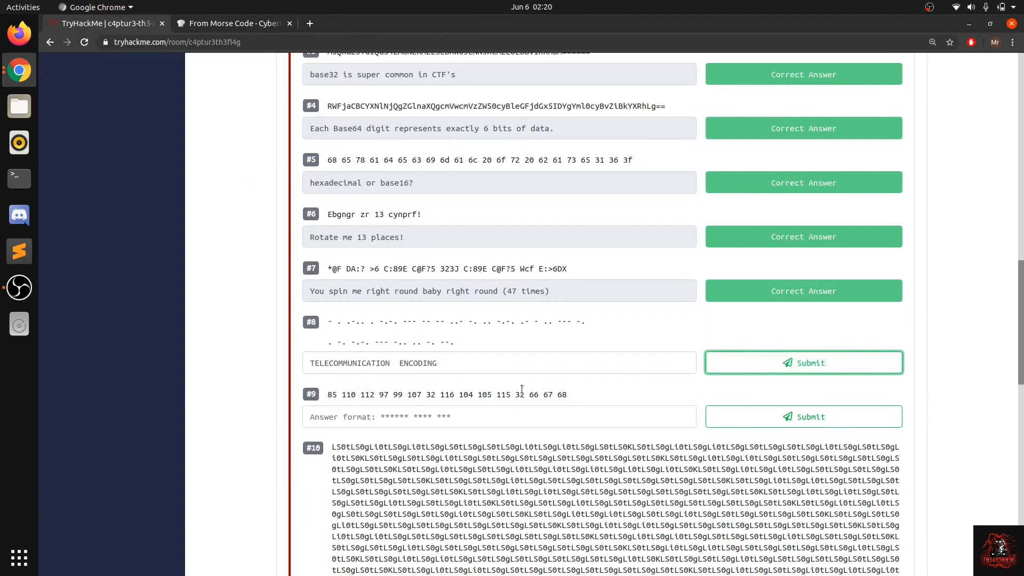
Step: Compare question #9's number string with question #5's hexadecimal string, and select the whole question #9 string
{"action": "scroll", "coordinate": [426, 346], "scroll_direction": "down", "scroll_amount": 3}
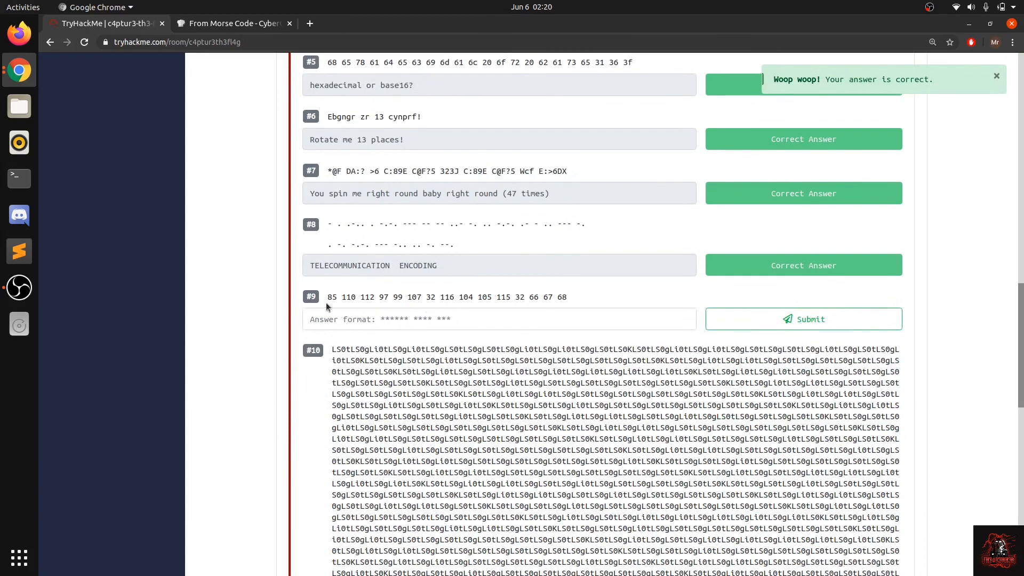
{"action": "left_click_drag", "start_coordinate": [568, 298], "coordinate": [328, 299]}
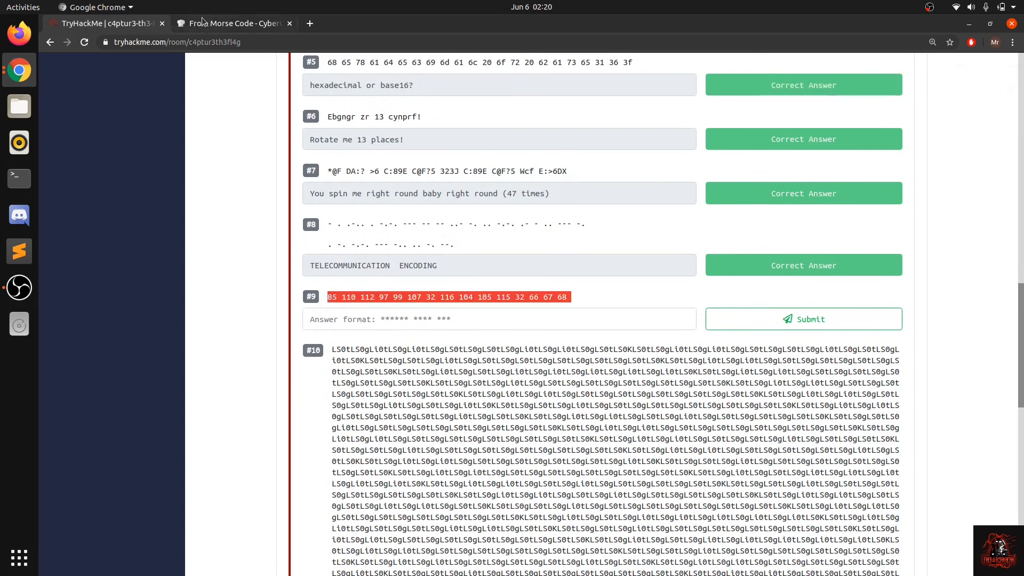
{"action": "scroll", "coordinate": [310, 216], "scroll_direction": "up", "scroll_amount": 4}
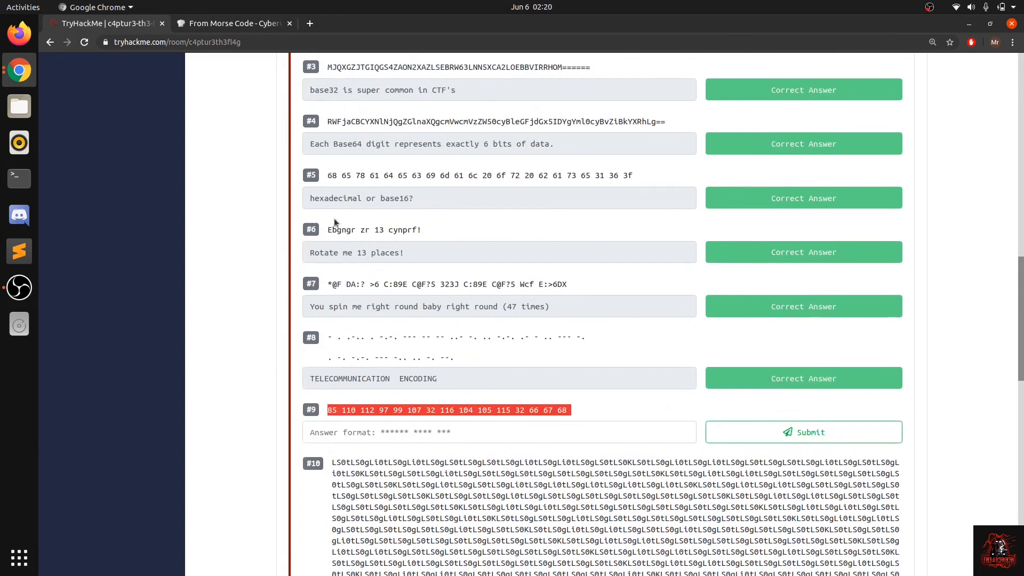
{"action": "left_click_drag", "start_coordinate": [327, 175], "coordinate": [551, 175]}
{"action": "double_click", "coordinate": [554, 176]}
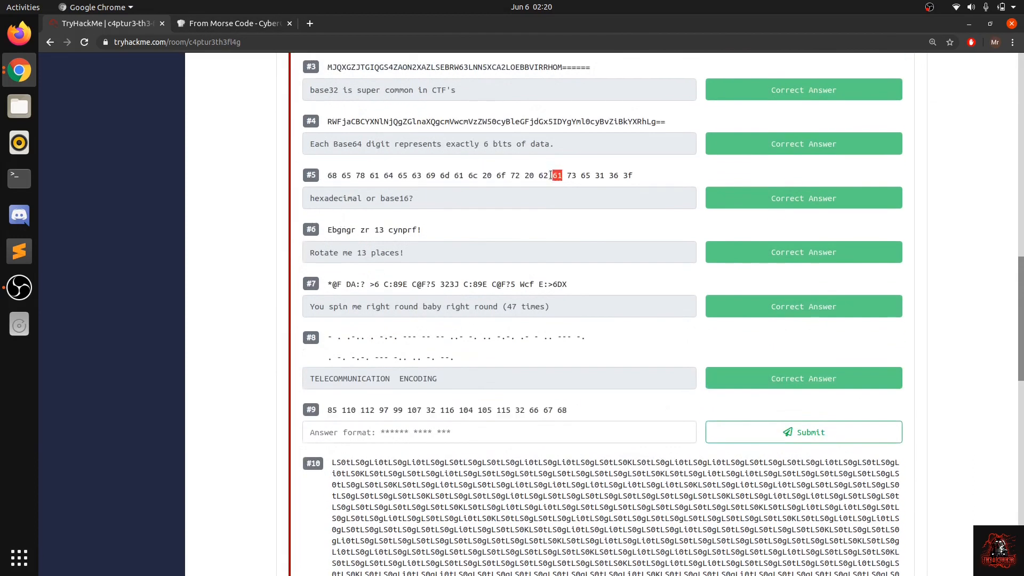
{"action": "scroll", "coordinate": [432, 336], "scroll_direction": "down", "scroll_amount": 2}
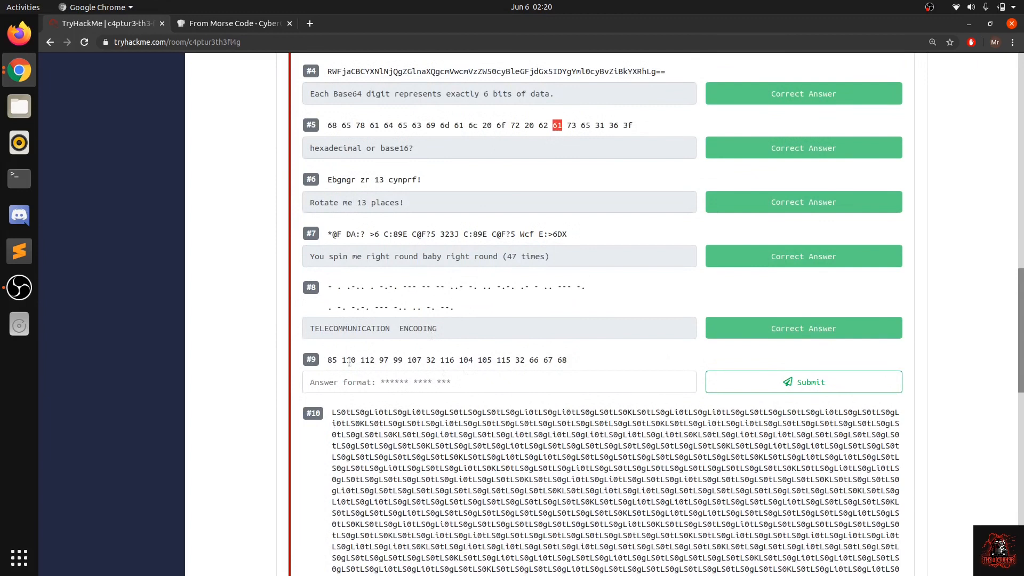
{"action": "left_click_drag", "start_coordinate": [327, 360], "coordinate": [618, 355]}
{"action": "key", "text": "ctrl+c"}
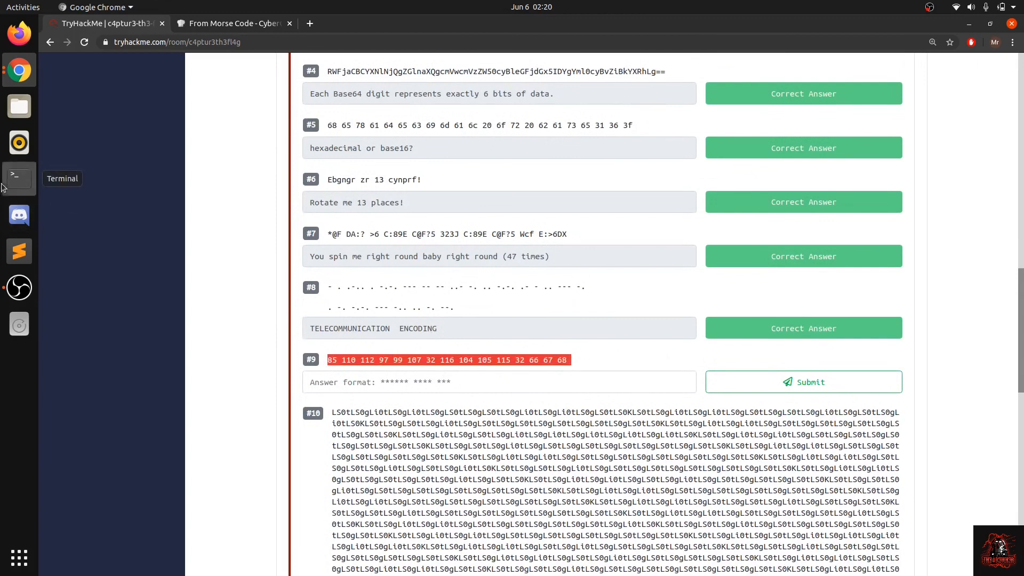
Step: Switch to the Terminal and display the ASCII manual page with "man ascii"
{"action": "left_click", "coordinate": [20, 178]}
{"action": "type", "text": "man ascii"}
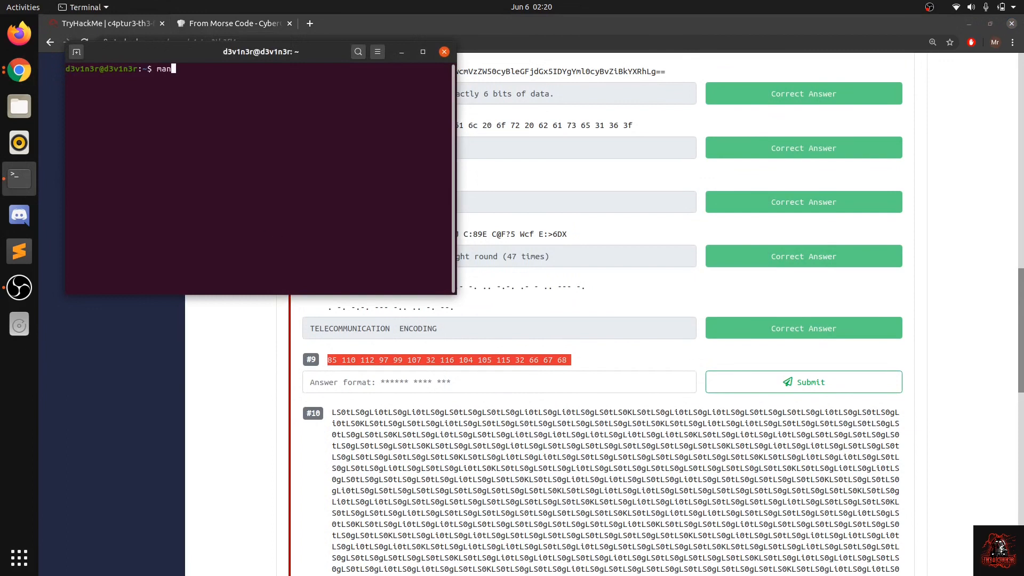
{"action": "key", "text": "Return"}
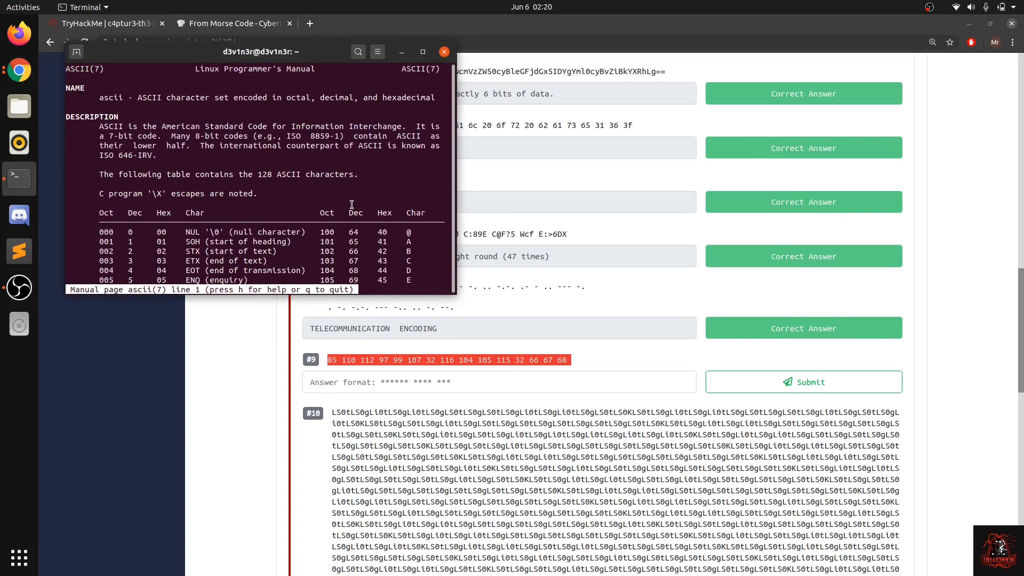
Step: Look up decimal code 85 in the ASCII manual page's character table
{"action": "scroll", "coordinate": [352, 204], "scroll_direction": "down", "scroll_amount": 7}
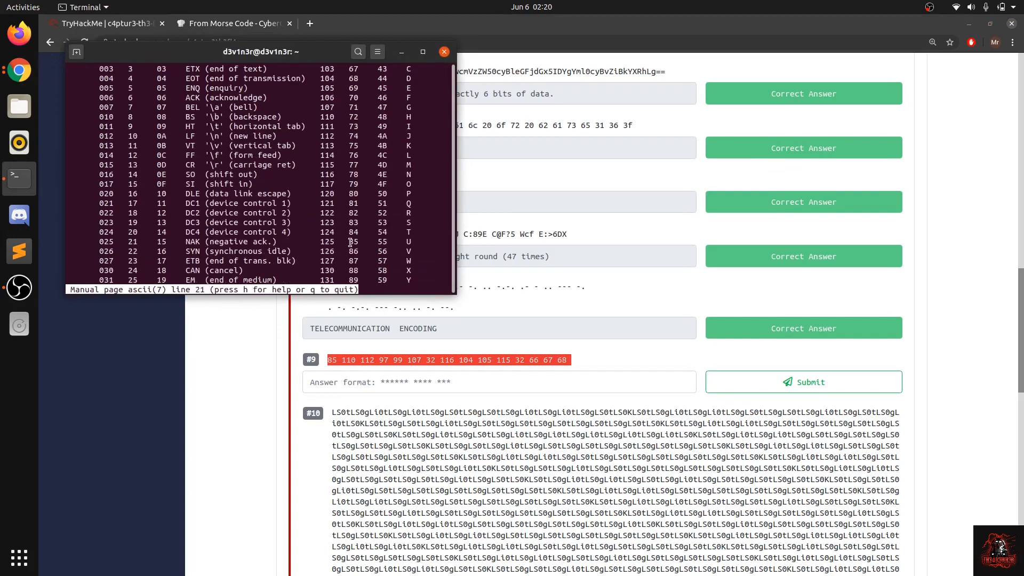
{"action": "left_click_drag", "start_coordinate": [350, 242], "coordinate": [363, 241]}
{"action": "left_click", "coordinate": [366, 241]}
{"action": "left_click", "coordinate": [363, 241]}
{"action": "scroll", "coordinate": [364, 240], "scroll_direction": "up", "scroll_amount": 6}
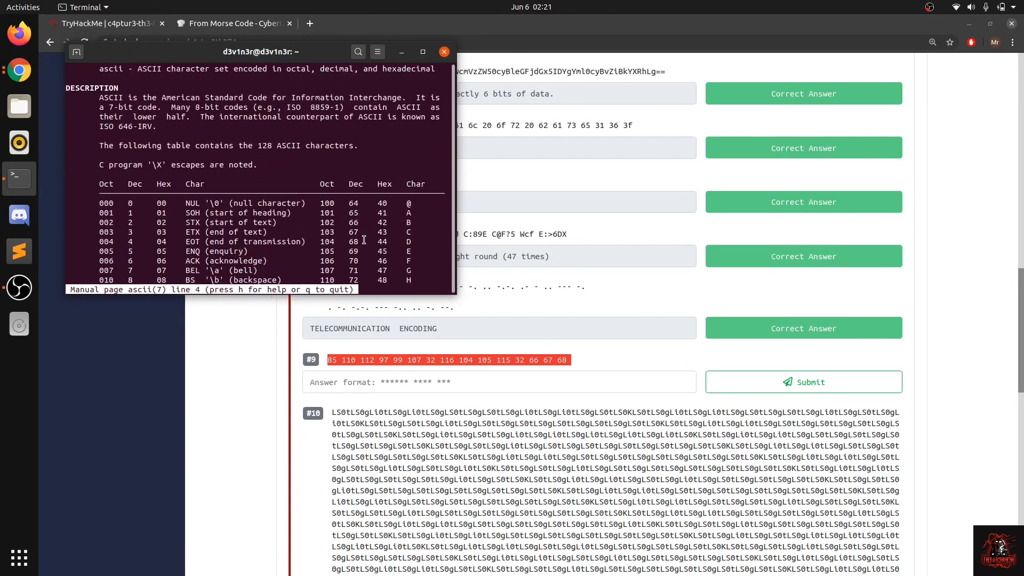
Step: Return to CyberChef in Chrome, clear the recipe, and replace the input with question #9's number string
{"action": "left_click", "coordinate": [547, 353]}
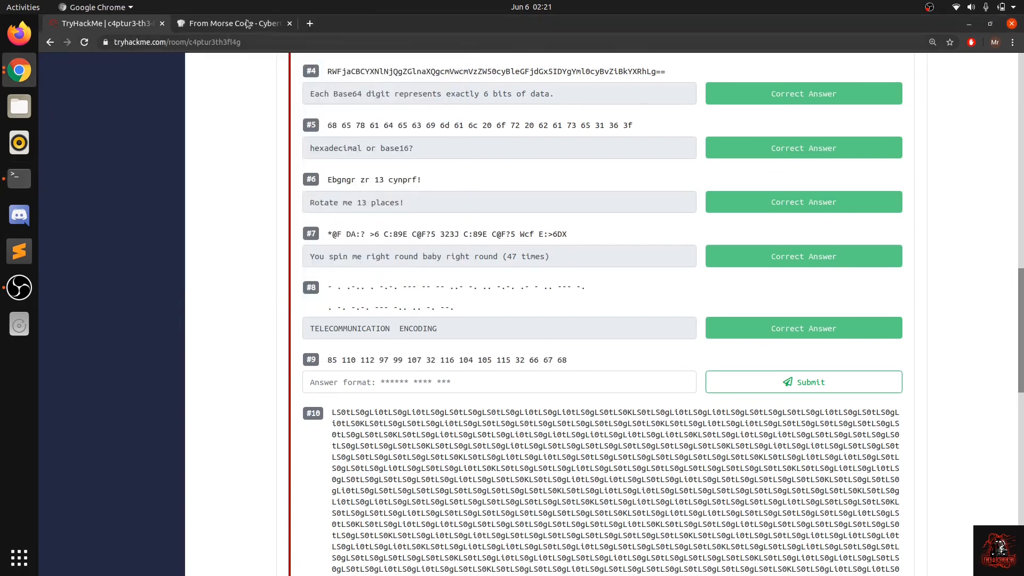
{"action": "left_click", "coordinate": [247, 23]}
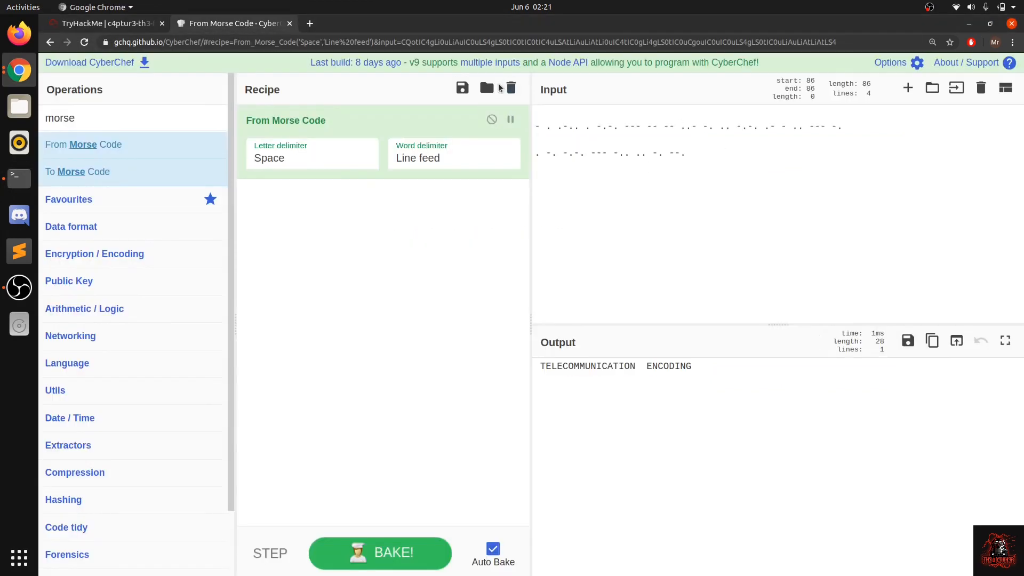
{"action": "left_click", "coordinate": [510, 88]}
{"action": "key", "text": "ctrl+a"}
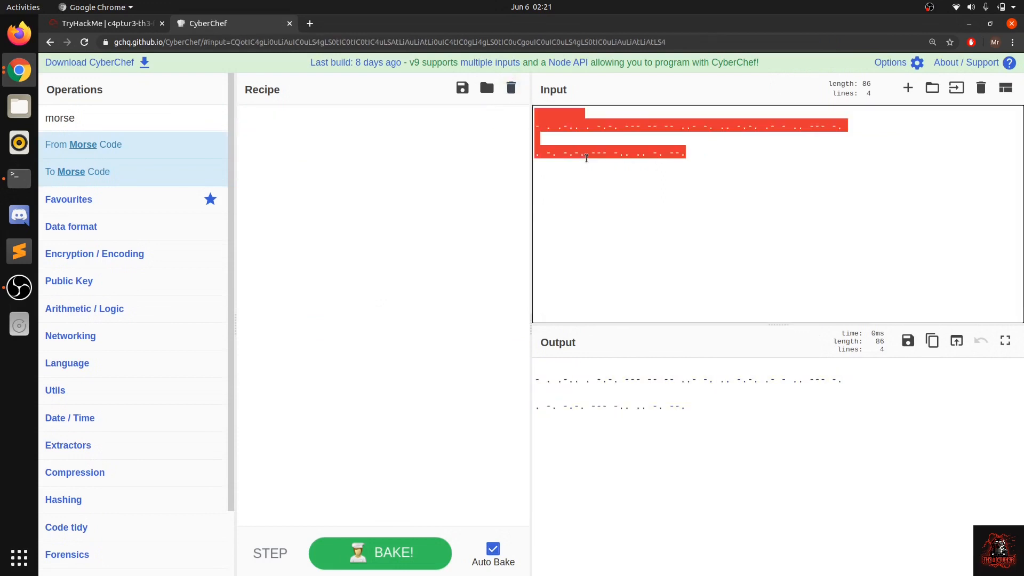
{"action": "key", "text": "ctrl+v"}
Step: Search the operations for "decima" and decode the input with From Decimal
{"action": "double_click", "coordinate": [86, 119]}
{"action": "type", "text": "dec"}
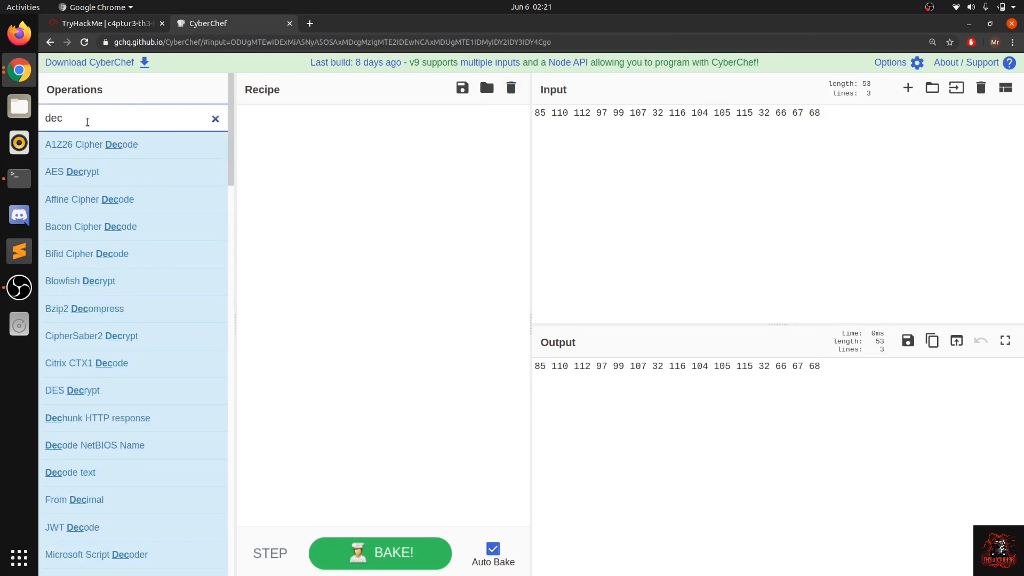
{"action": "type", "text": "ima"}
{"action": "left_click_drag", "start_coordinate": [91, 142], "coordinate": [321, 214]}
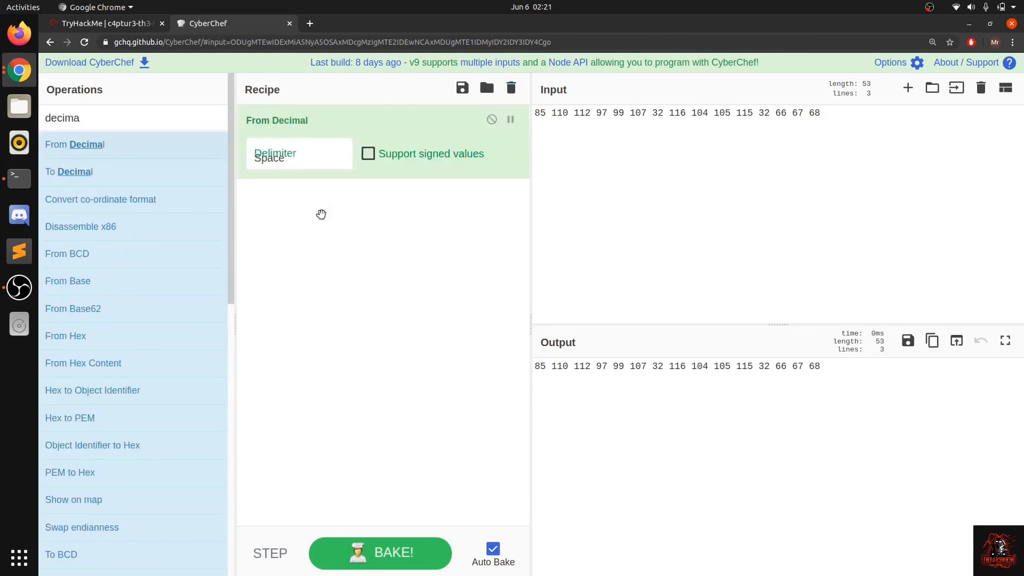
Step: Copy the decoded text "Unpack this BCD" and submit it in TryHackMe as question #9's answer
{"action": "left_click_drag", "start_coordinate": [619, 364], "coordinate": [502, 365]}
{"action": "key", "text": "ctrl+c"}
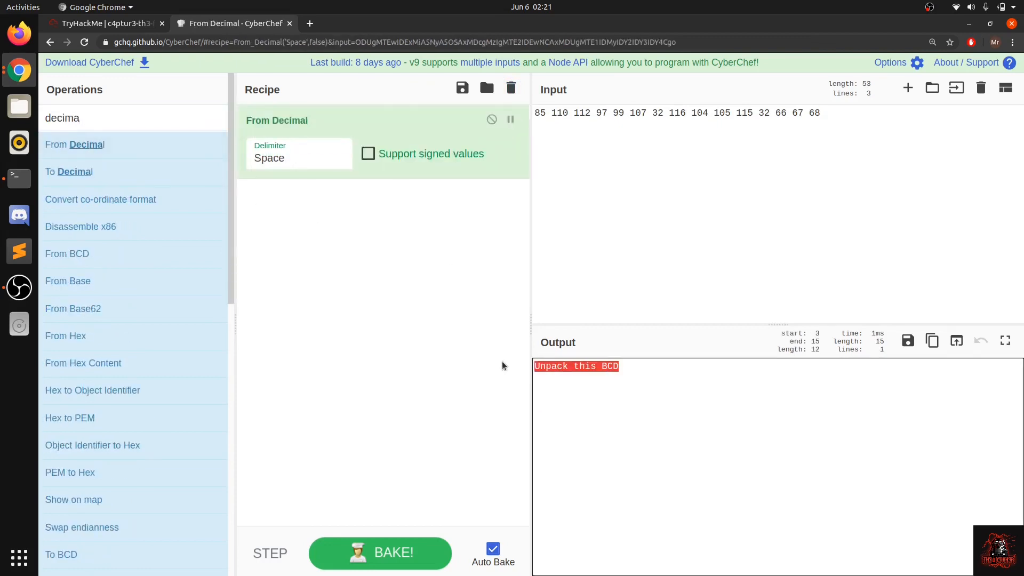
{"action": "left_click", "coordinate": [112, 26]}
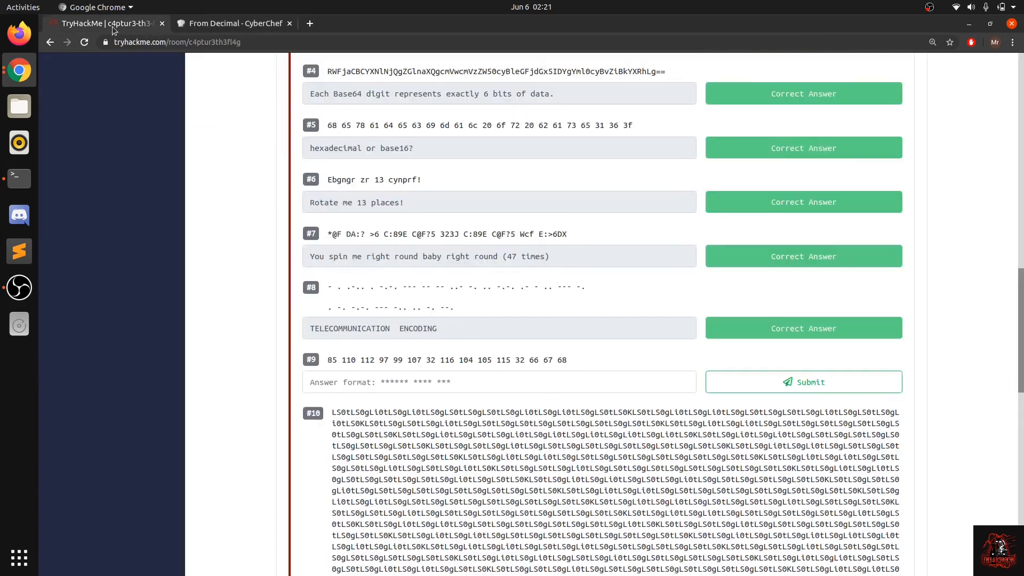
{"action": "left_click", "coordinate": [386, 388]}
{"action": "key", "text": "ctrl+v"}
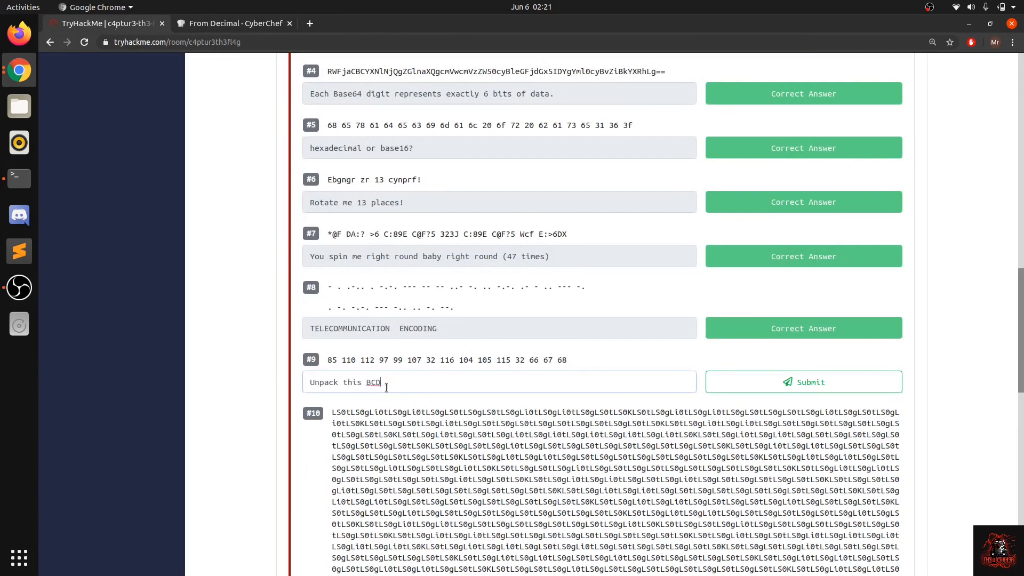
{"action": "key", "text": "Return"}
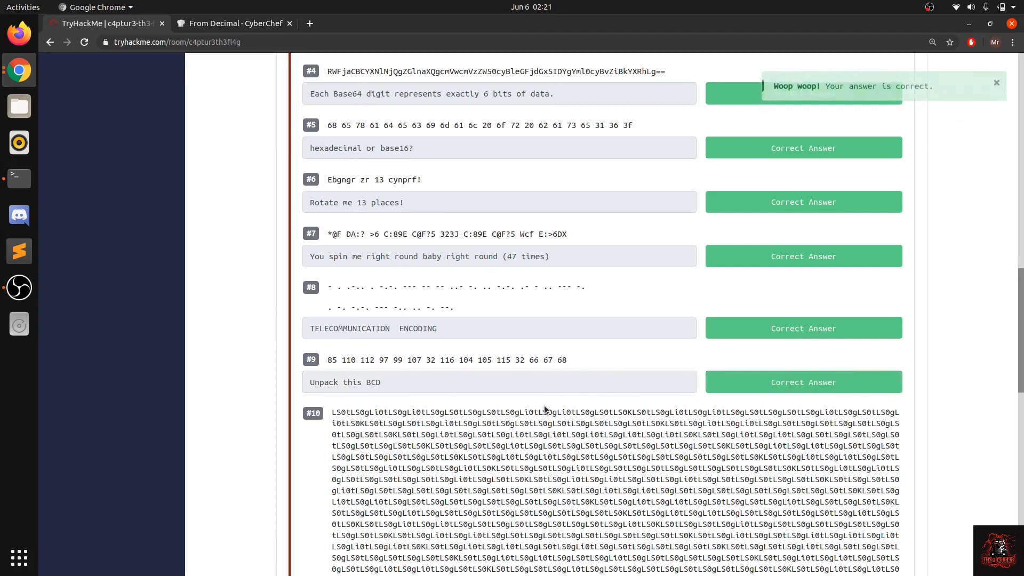
Step: Review the extent of question #10's long encoded string and copy the whole string
{"action": "scroll", "coordinate": [543, 406], "scroll_direction": "down", "scroll_amount": 6}
{"action": "scroll", "coordinate": [544, 405], "scroll_direction": "up", "scroll_amount": 3}
{"action": "scroll", "coordinate": [544, 405], "scroll_direction": "down", "scroll_amount": 4}
{"action": "scroll", "coordinate": [544, 406], "scroll_direction": "down", "scroll_amount": 5}
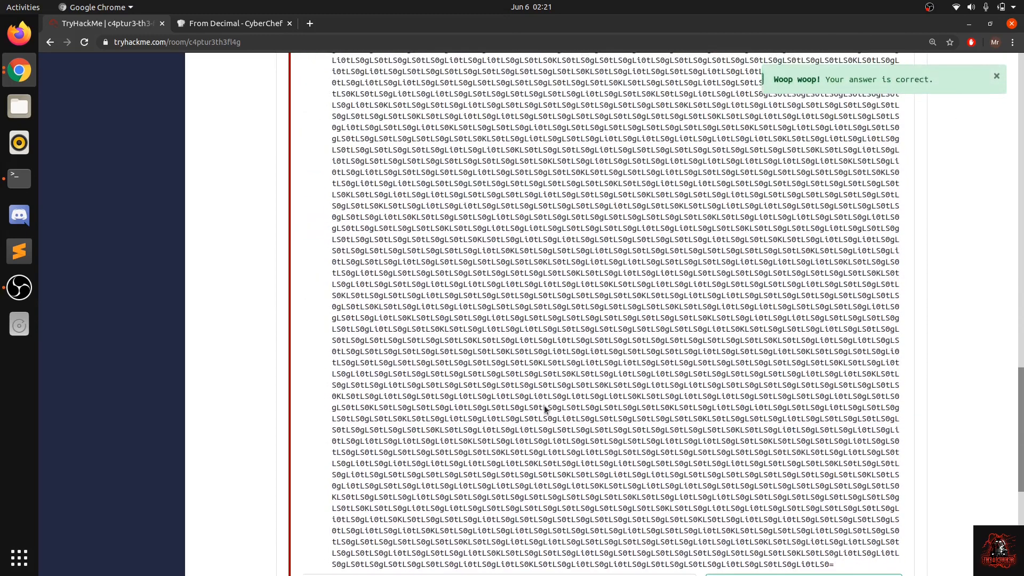
{"action": "scroll", "coordinate": [544, 405], "scroll_direction": "down", "scroll_amount": 4}
{"action": "scroll", "coordinate": [543, 438], "scroll_direction": "up", "scroll_amount": 1}
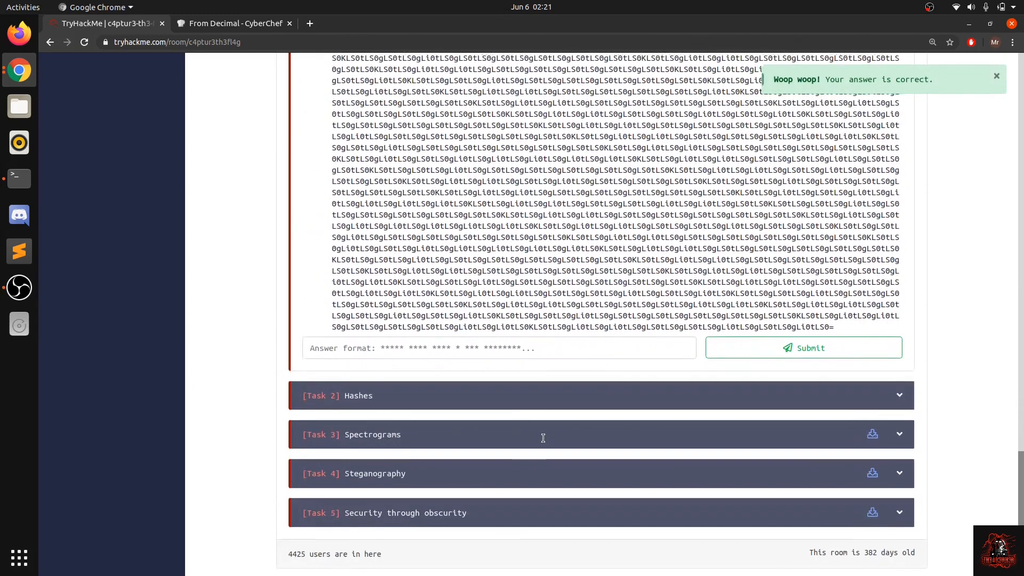
{"action": "scroll", "coordinate": [594, 365], "scroll_direction": "up", "scroll_amount": 3}
{"action": "scroll", "coordinate": [594, 365], "scroll_direction": "down", "scroll_amount": 4}
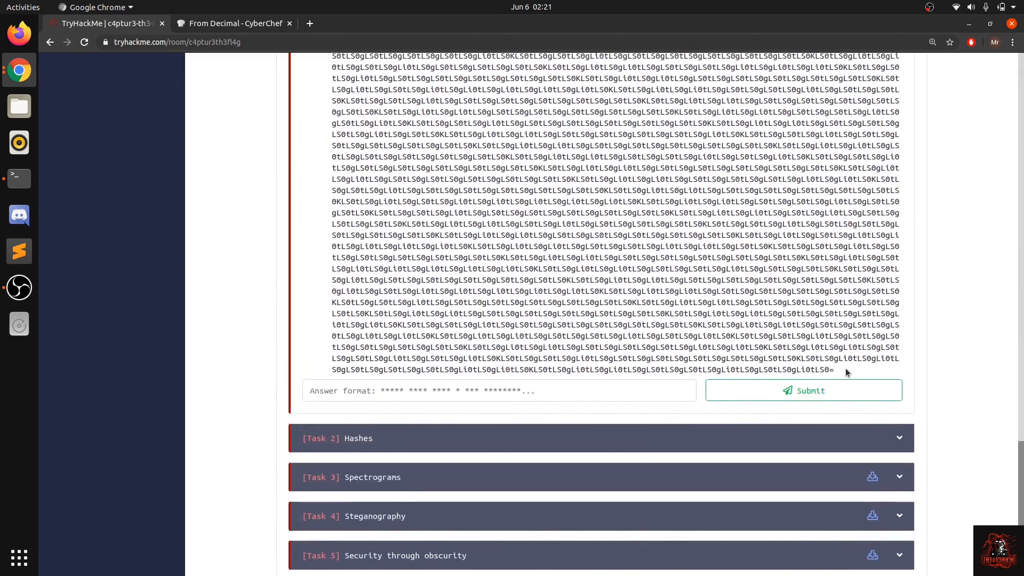
{"action": "left_click_drag", "start_coordinate": [834, 371], "coordinate": [831, 369]}
{"action": "triple_click", "coordinate": [830, 370]}
{"action": "triple_click", "coordinate": [830, 369]}
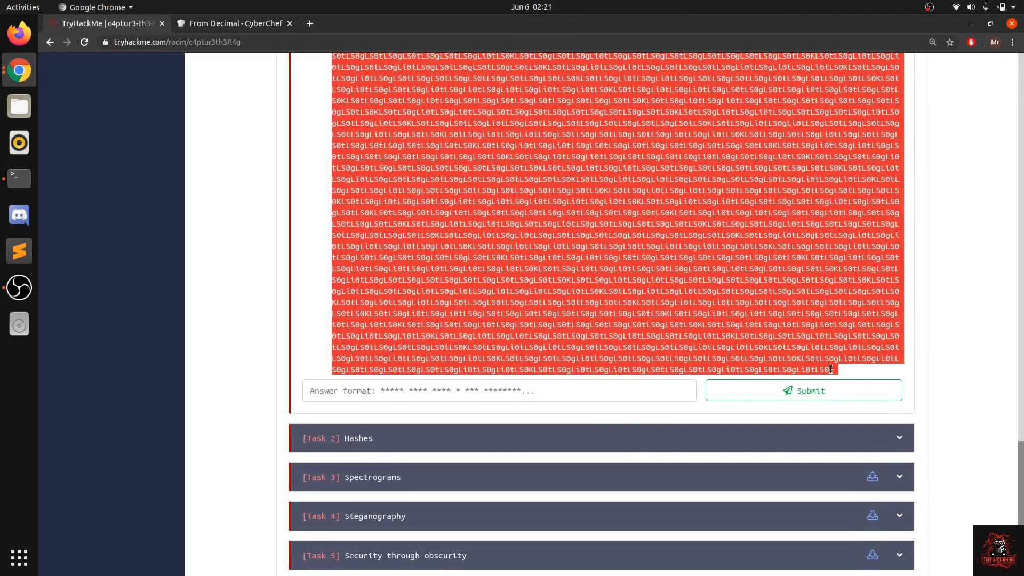
Step: Inspect the characters in question #10's string, including the equals sign at its end
{"action": "left_click", "coordinate": [714, 300]}
{"action": "left_click_drag", "start_coordinate": [600, 258], "coordinate": [612, 258]}
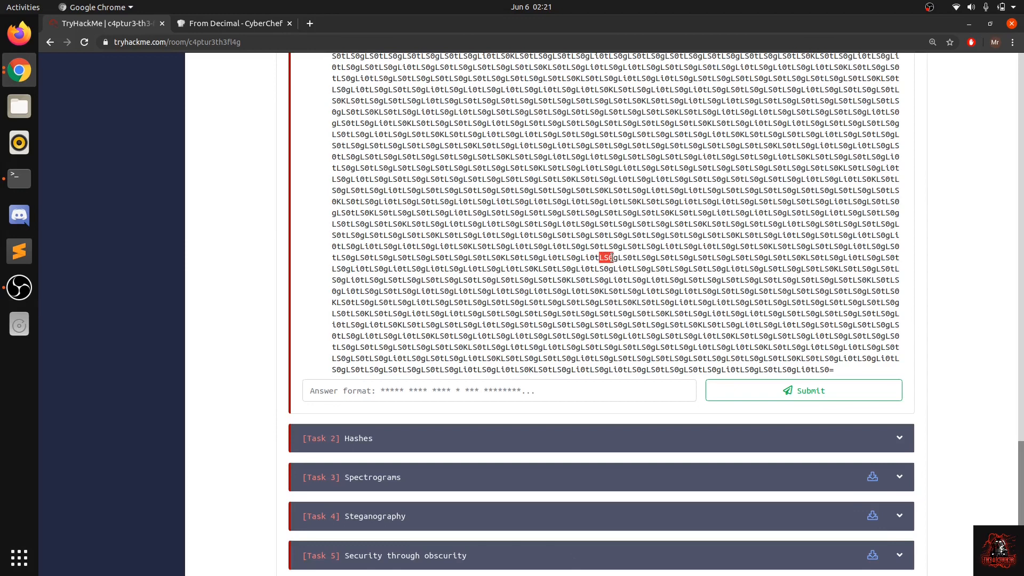
{"action": "left_click", "coordinate": [616, 258]}
{"action": "scroll", "coordinate": [530, 284], "scroll_direction": "up", "scroll_amount": 5}
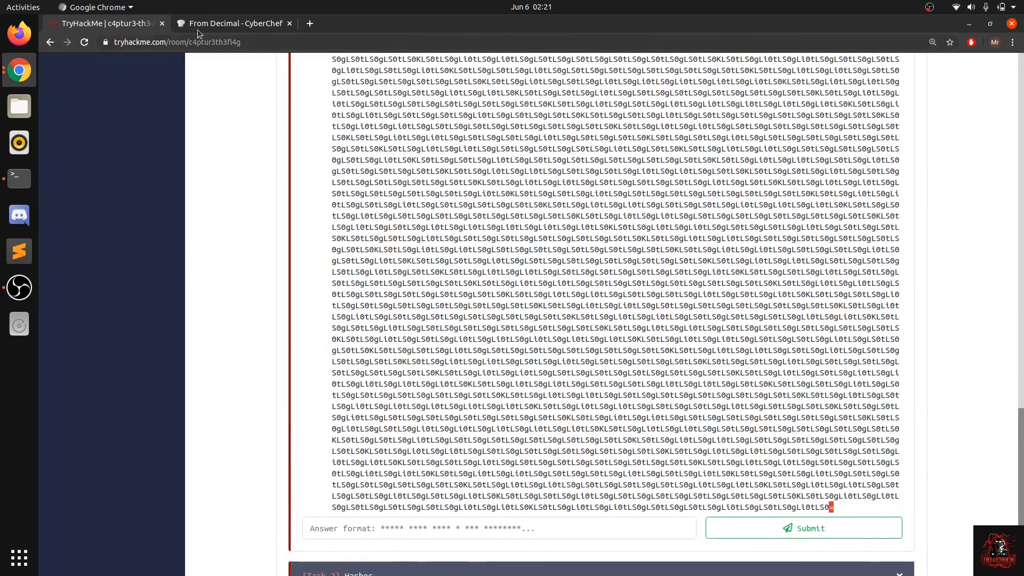
Step: Clear the CyberChef recipe and replace the input with question #10's encoded string
{"action": "left_click", "coordinate": [197, 30]}
{"action": "left_click", "coordinate": [511, 88]}
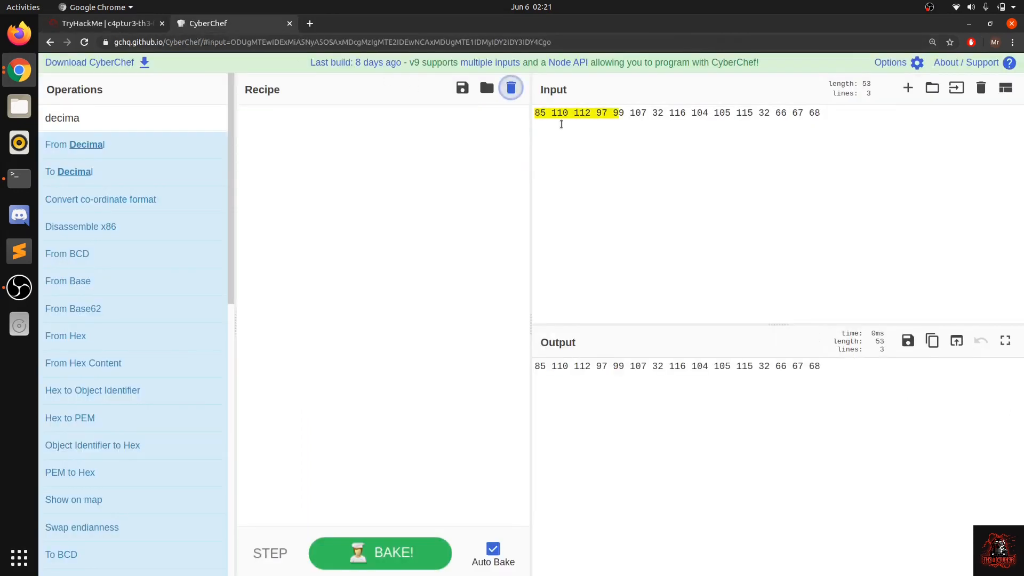
{"action": "key", "text": "ctrl+a"}
{"action": "key", "text": "ctrl+v"}
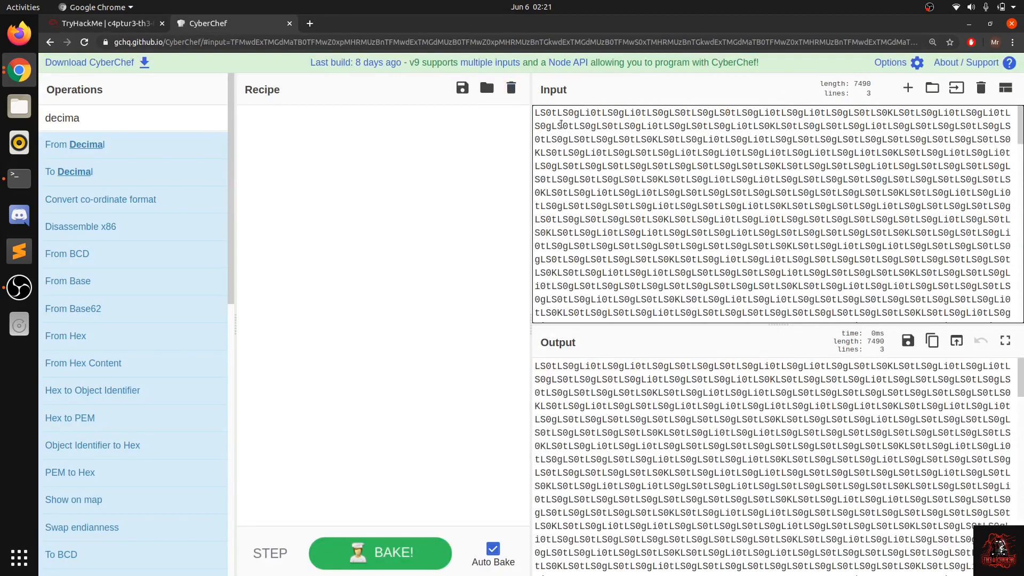
Step: Search the operations for "base" and decode the input with From Base64
{"action": "left_click_drag", "start_coordinate": [174, 116], "coordinate": [32, 121]}
{"action": "type", "text": "base"}
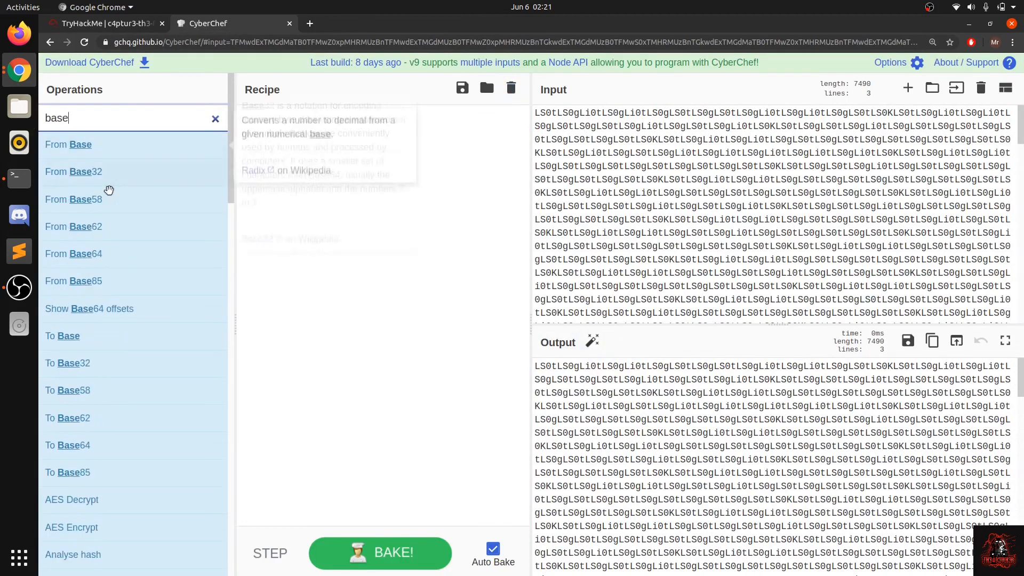
{"action": "double_click", "coordinate": [155, 253]}
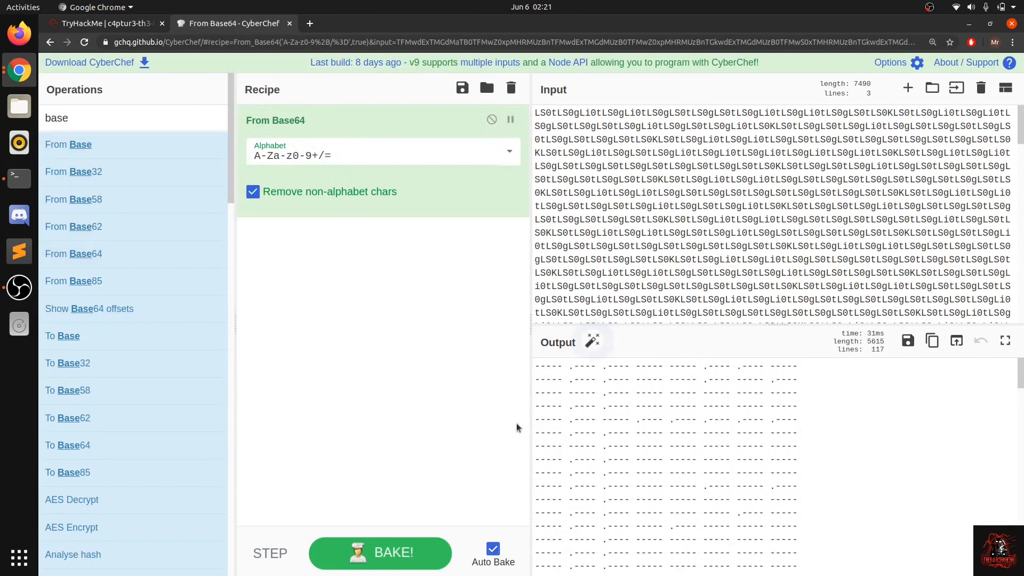
Step: Review the Base64-decoded output, search the operations for "mors", and add From Morse Code after From Base64
{"action": "scroll", "coordinate": [560, 436], "scroll_direction": "down", "scroll_amount": 6}
{"action": "scroll", "coordinate": [561, 436], "scroll_direction": "up", "scroll_amount": 6}
{"action": "scroll", "coordinate": [560, 435], "scroll_direction": "down", "scroll_amount": 3}
{"action": "scroll", "coordinate": [560, 436], "scroll_direction": "up", "scroll_amount": 3}
{"action": "left_click_drag", "start_coordinate": [167, 113], "coordinate": [46, 123]}
{"action": "left_click", "coordinate": [89, 124]}
{"action": "key", "text": "BackSpace"}
{"action": "key", "text": "BackSpace"}
{"action": "key", "text": "BackSpace"}
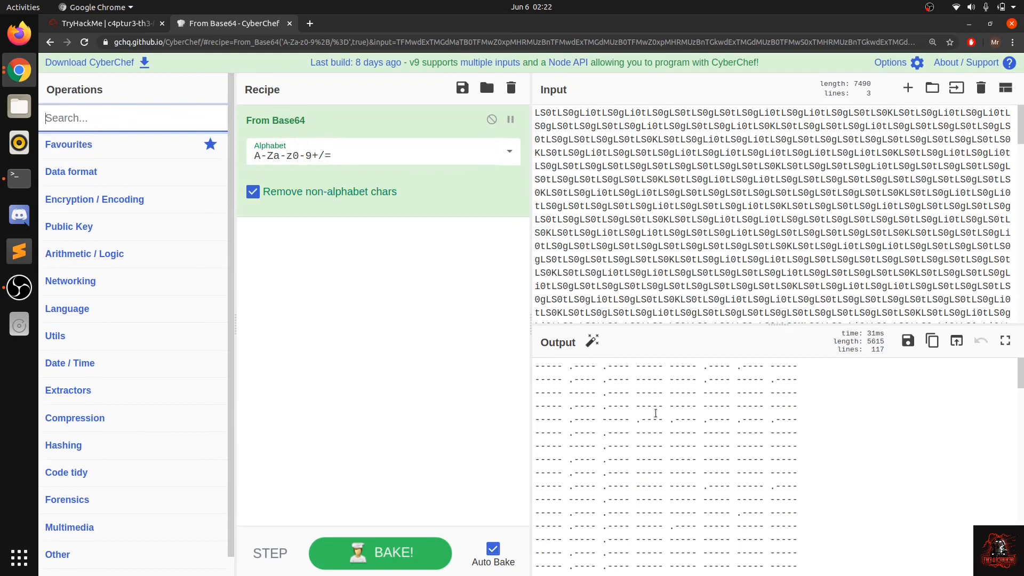
{"action": "type", "text": "mors"}
{"action": "left_click", "coordinate": [101, 147]}
{"action": "left_click_drag", "start_coordinate": [100, 147], "coordinate": [324, 273]}
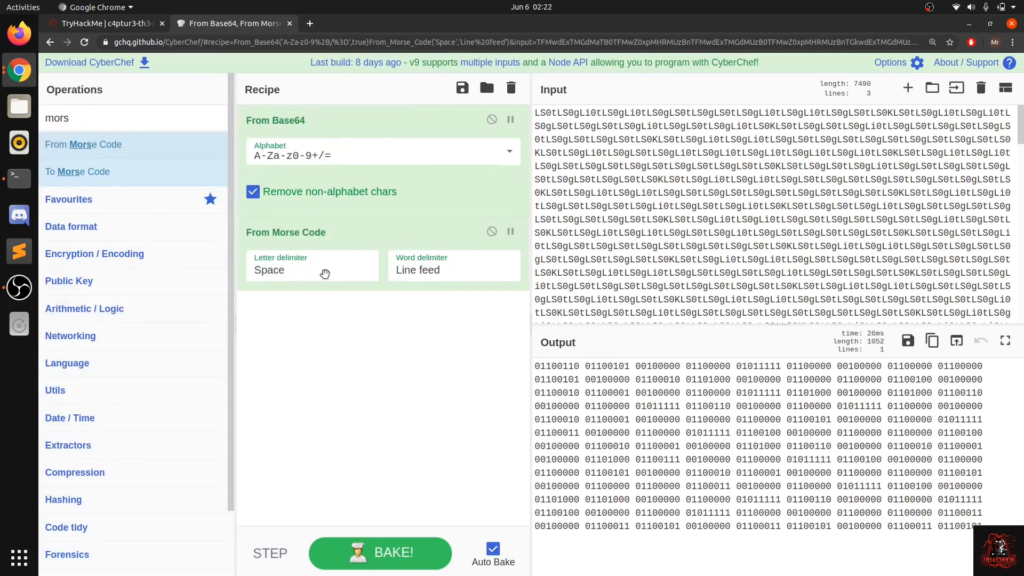
Step: Search the operations for "binar" and add From Binary to the recipe after From Morse Code
{"action": "left_click_drag", "start_coordinate": [664, 540], "coordinate": [536, 362]}
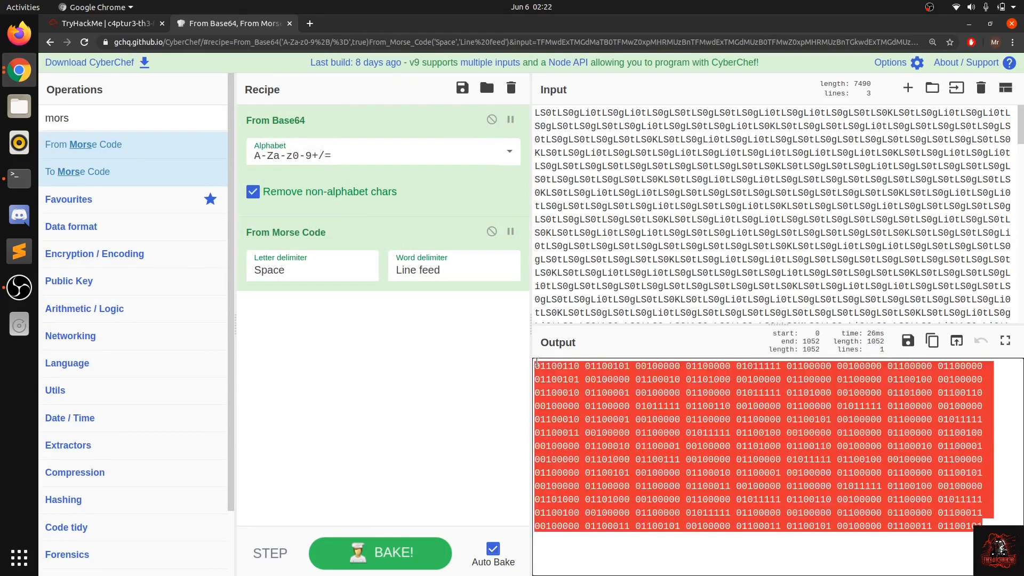
{"action": "left_click", "coordinate": [622, 430]}
{"action": "left_click_drag", "start_coordinate": [94, 118], "coordinate": [46, 118]}
{"action": "type", "text": "binar"}
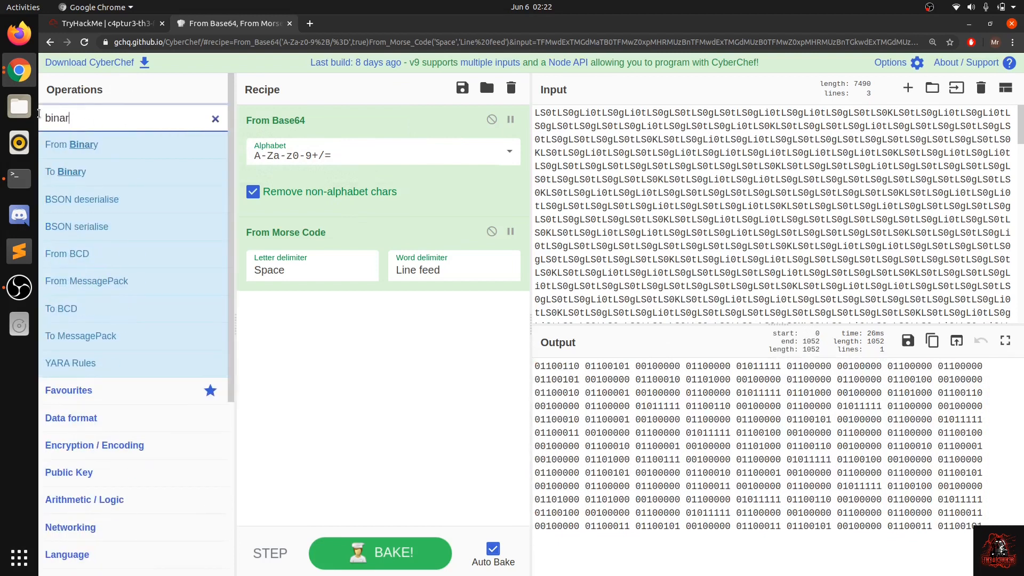
{"action": "left_click_drag", "start_coordinate": [75, 144], "coordinate": [338, 344]}
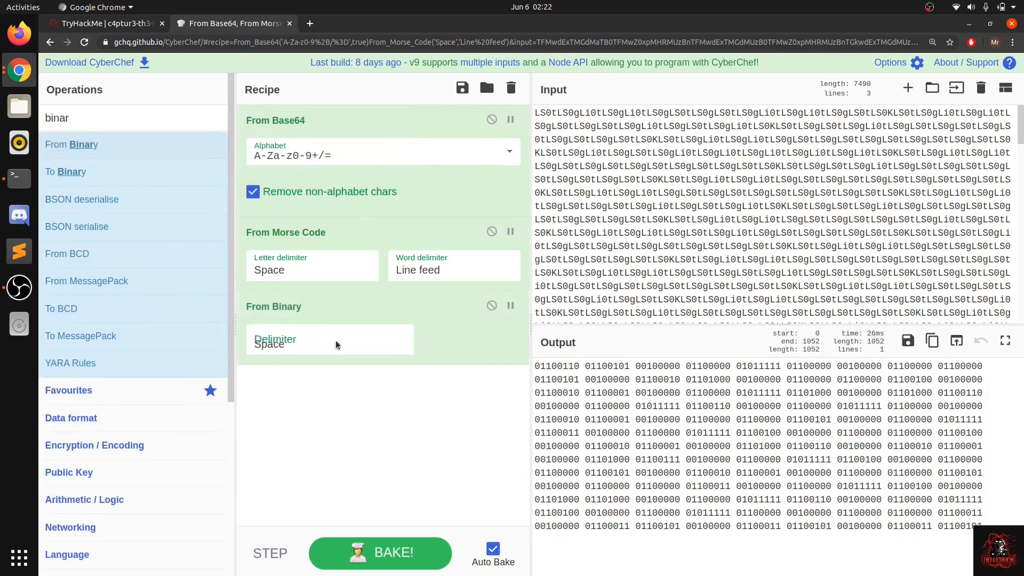
Step: Examine the text produced by From Binary to identify its remaining encoding
{"action": "left_click_drag", "start_coordinate": [749, 409], "coordinate": [655, 475]}
{"action": "left_click_drag", "start_coordinate": [614, 436], "coordinate": [516, 370]}
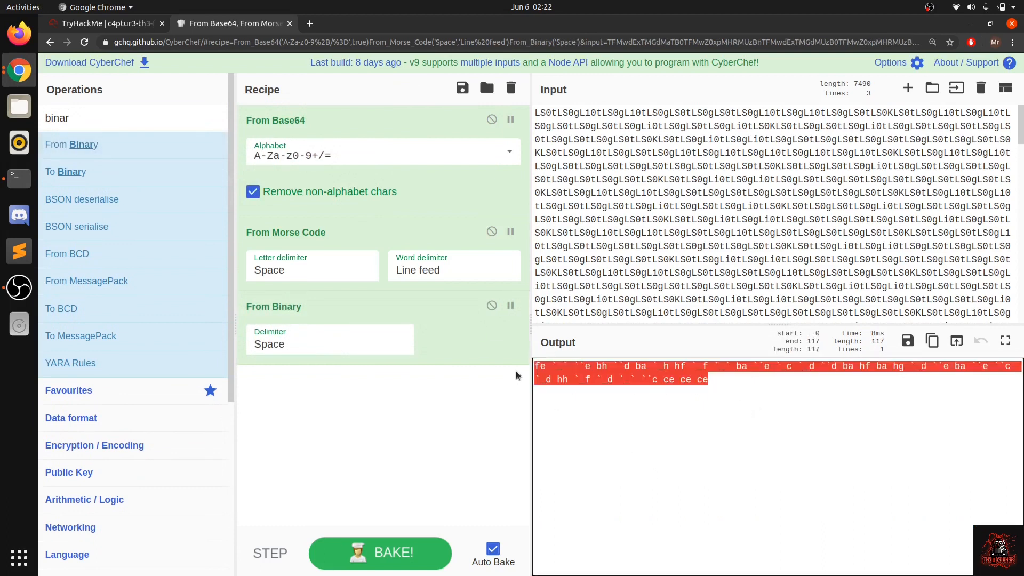
{"action": "left_click_drag", "start_coordinate": [598, 402], "coordinate": [530, 361]}
{"action": "left_click", "coordinate": [542, 376]}
{"action": "left_click", "coordinate": [557, 386]}
{"action": "key", "text": "ctrl+a"}
{"action": "left_click", "coordinate": [599, 413]}
{"action": "left_click_drag", "start_coordinate": [599, 413], "coordinate": [539, 365]}
{"action": "left_click", "coordinate": [540, 365]}
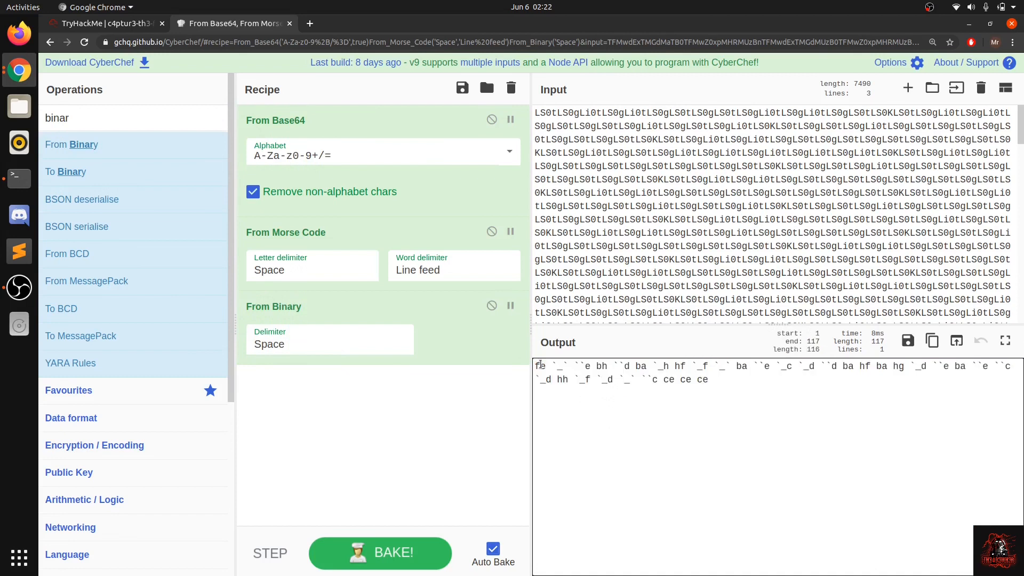
Step: Search the operations for "rot" and add ROT47 to the recipe after From Binary
{"action": "double_click", "coordinate": [48, 118]}
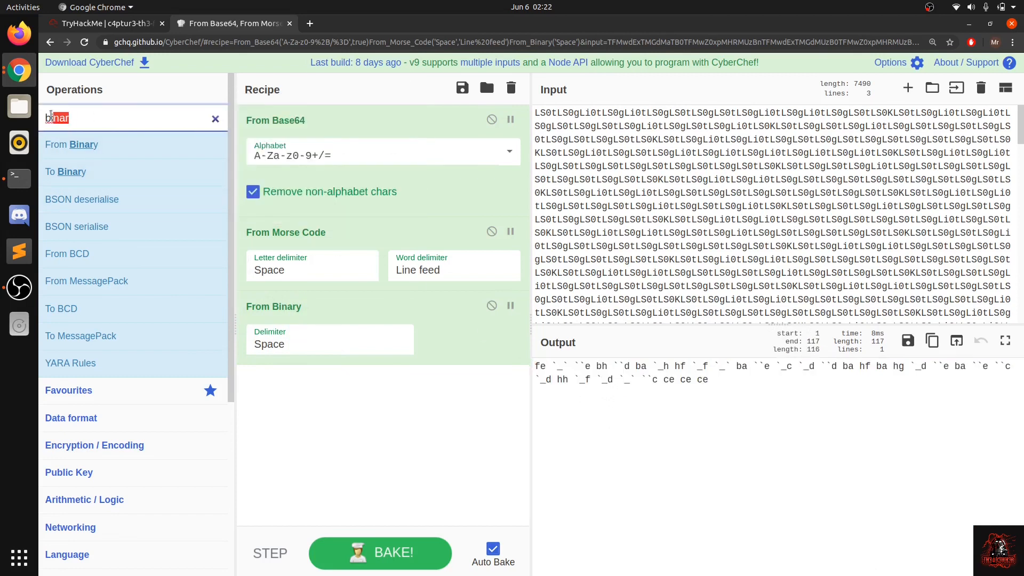
{"action": "key", "text": "BackSpace"}
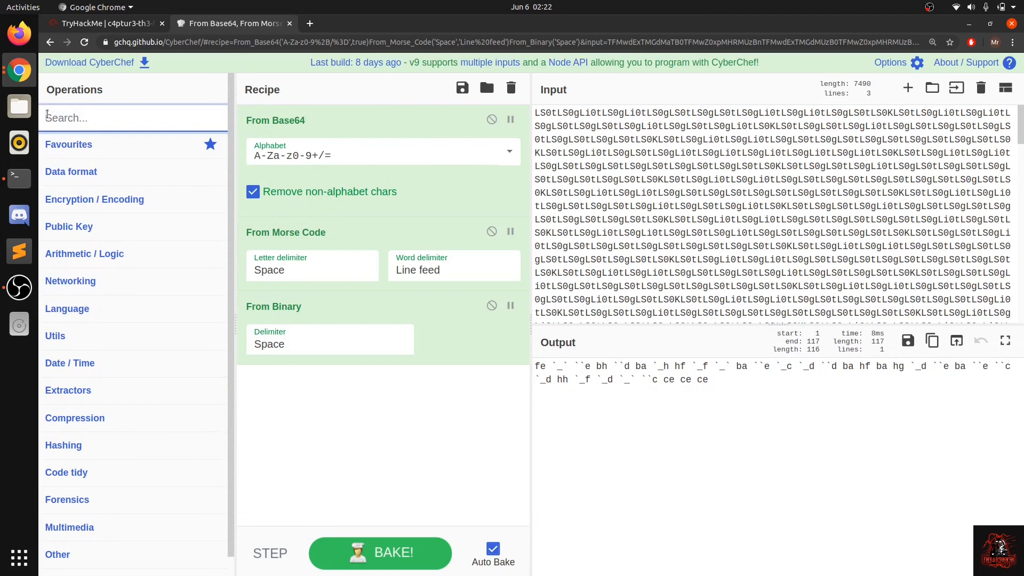
{"action": "type", "text": "rot"}
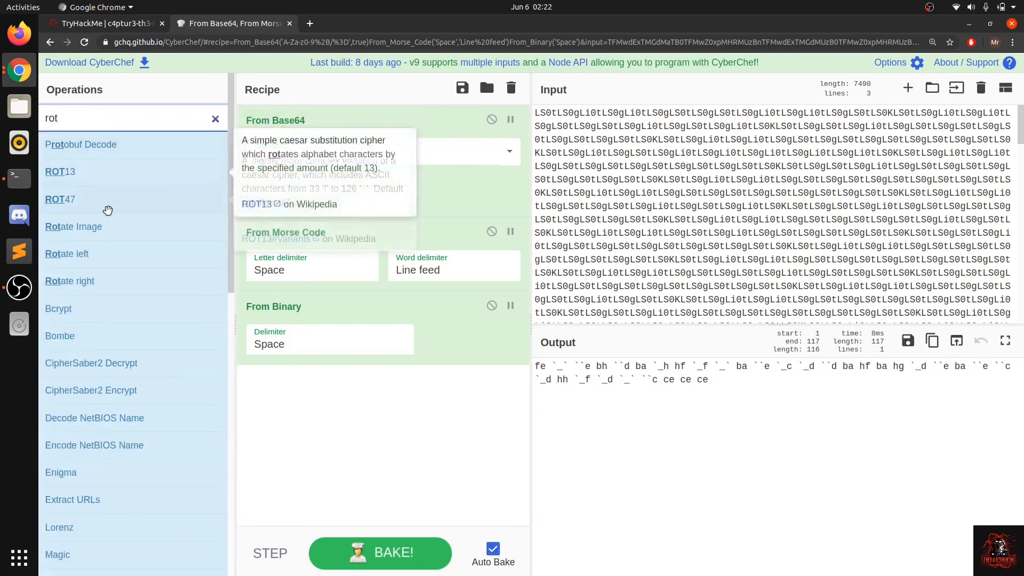
{"action": "left_click_drag", "start_coordinate": [709, 380], "coordinate": [531, 368]}
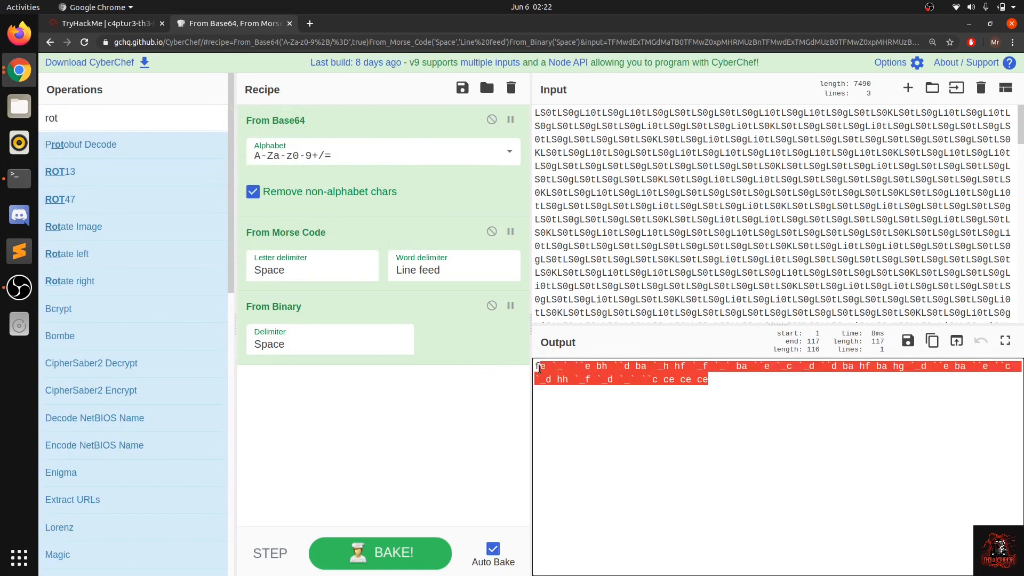
{"action": "left_click", "coordinate": [585, 380]}
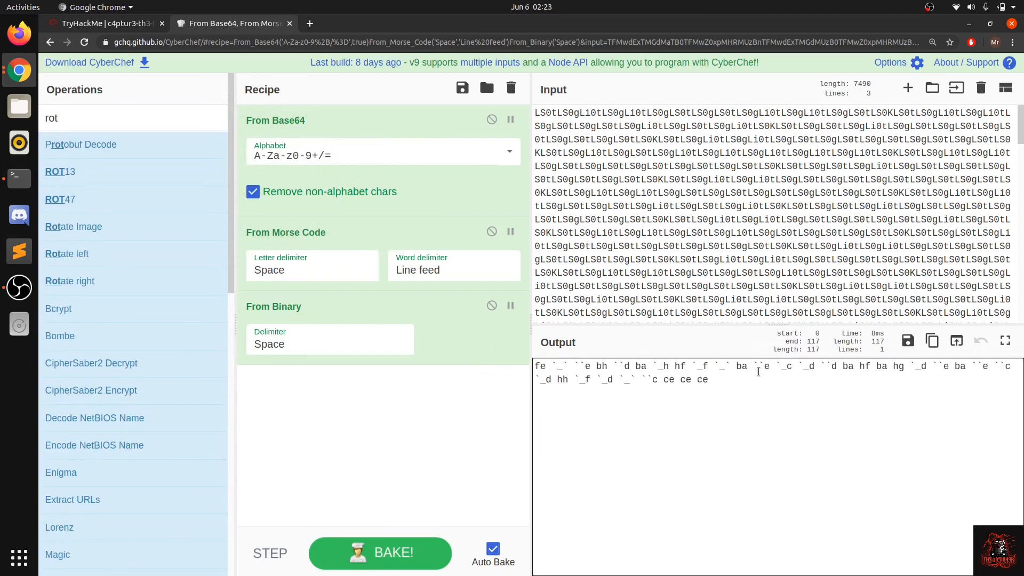
{"action": "mouse_move", "coordinate": [112, 200]}
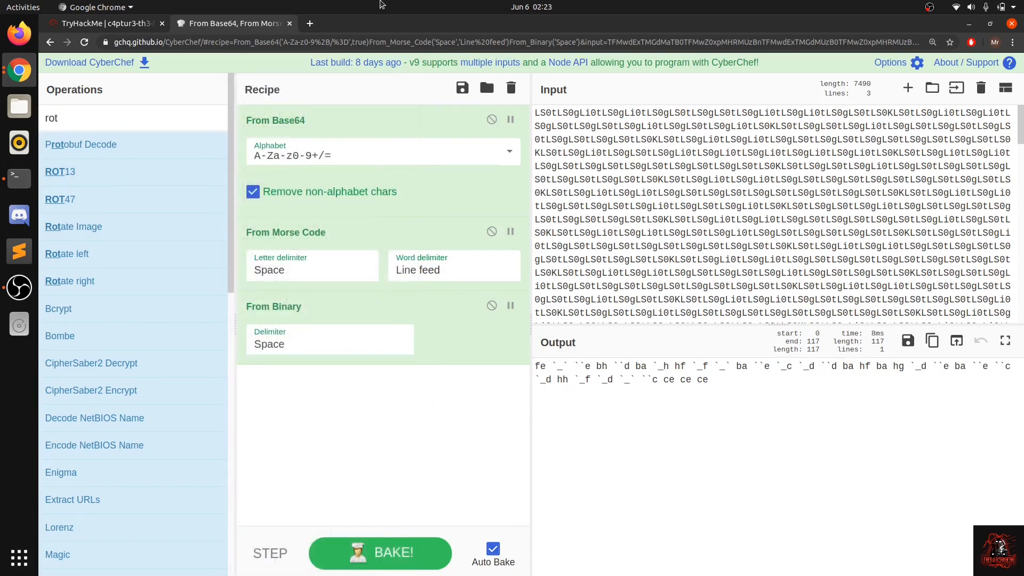
{"action": "left_click_drag", "start_coordinate": [763, 394], "coordinate": [474, 339]}
{"action": "left_click", "coordinate": [580, 401]}
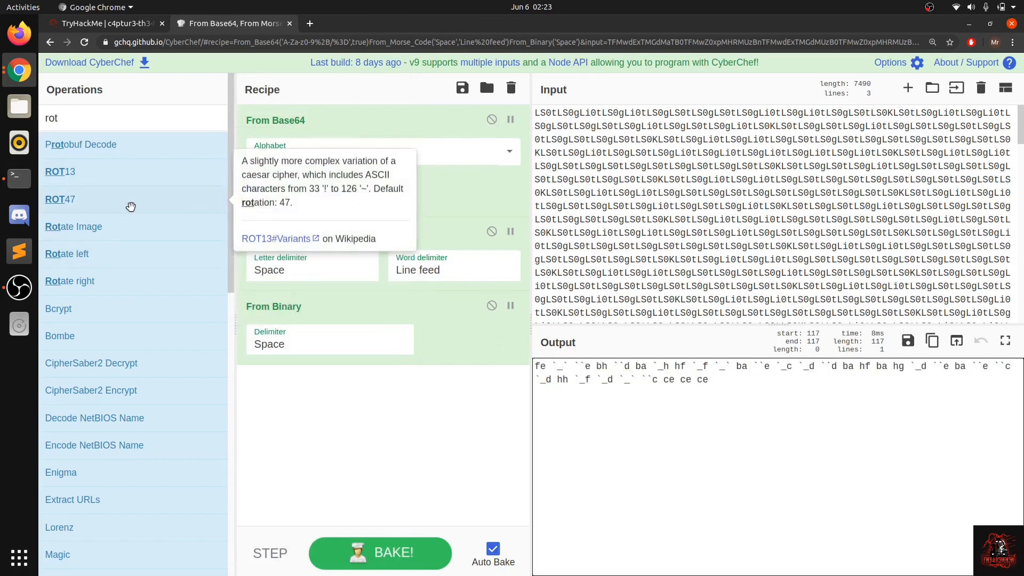
{"action": "left_click_drag", "start_coordinate": [130, 206], "coordinate": [322, 414]}
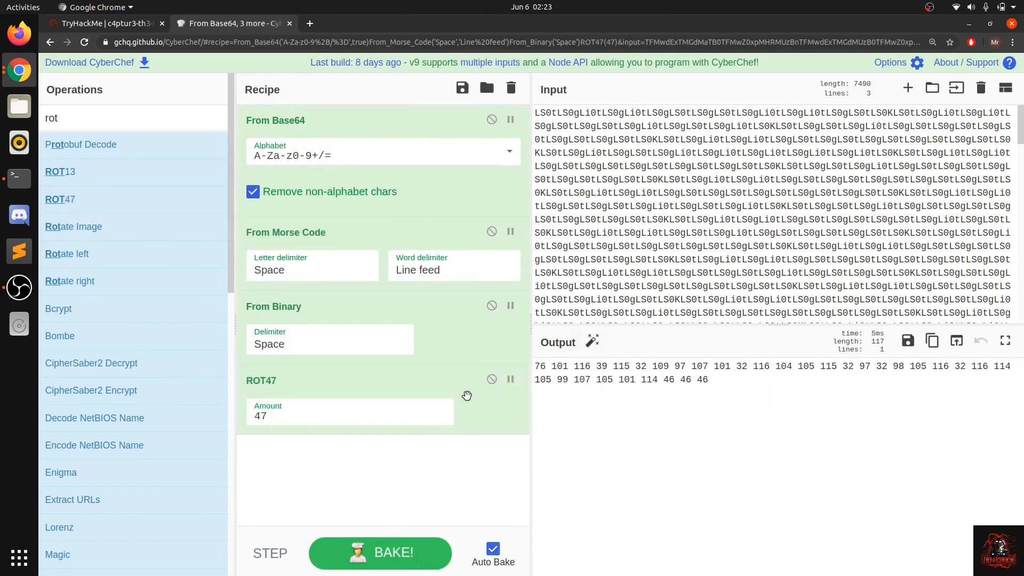
Step: Review the ROT47 output, search the operations for "decim", and add From Decimal to the end of the recipe
{"action": "left_click", "coordinate": [757, 408]}
{"action": "left_click_drag", "start_coordinate": [757, 408], "coordinate": [536, 369]}
{"action": "left_click", "coordinate": [535, 368]}
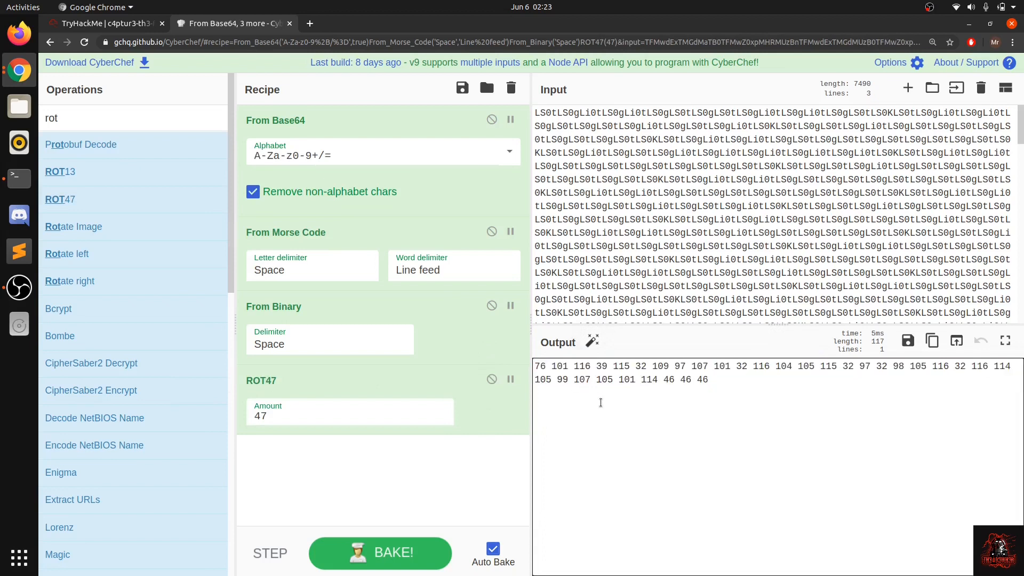
{"action": "left_click_drag", "start_coordinate": [600, 402], "coordinate": [511, 361]}
{"action": "left_click", "coordinate": [693, 409]}
{"action": "left_click_drag", "start_coordinate": [114, 112], "coordinate": [29, 108]}
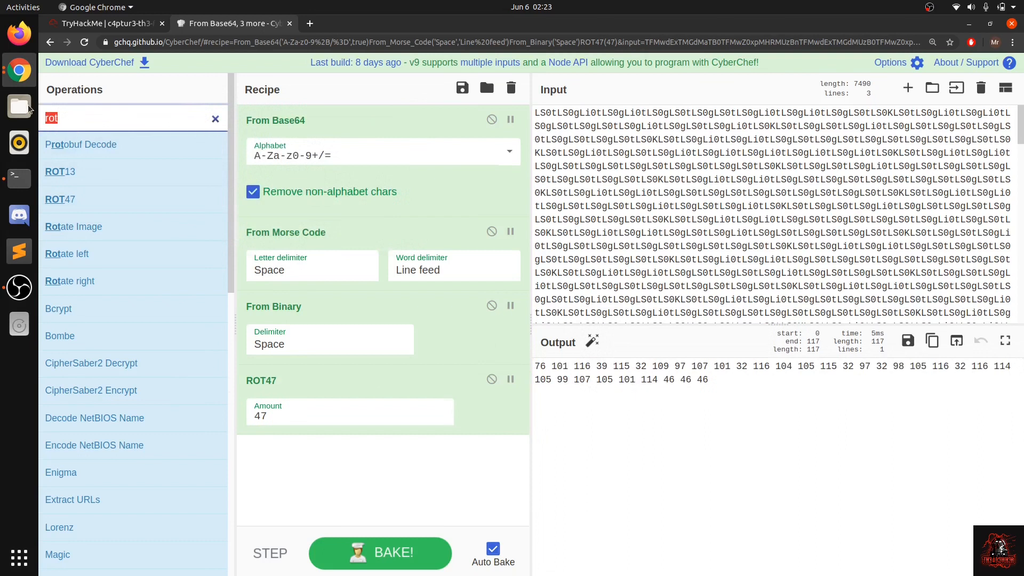
{"action": "type", "text": "dec"}
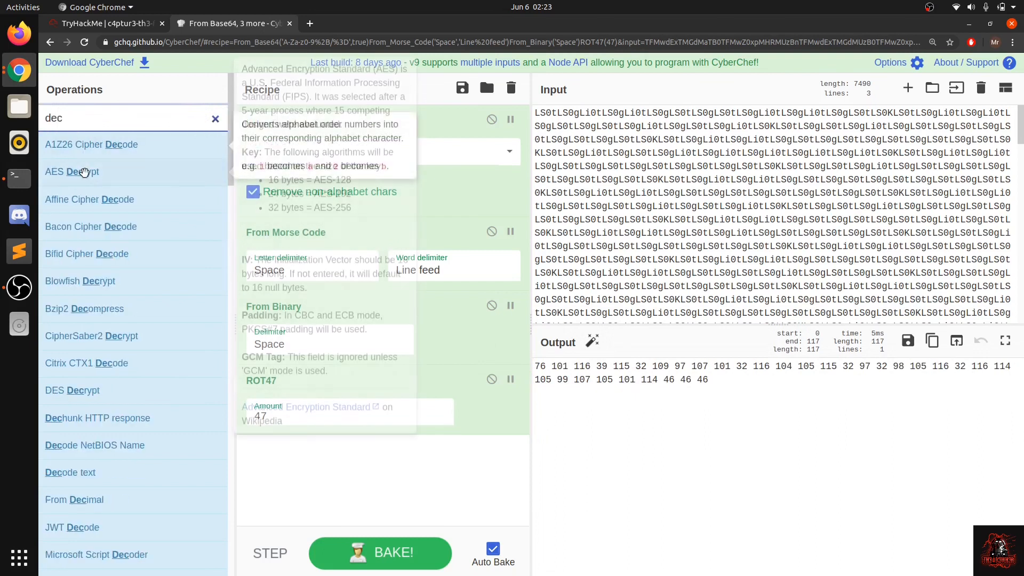
{"action": "type", "text": "im"}
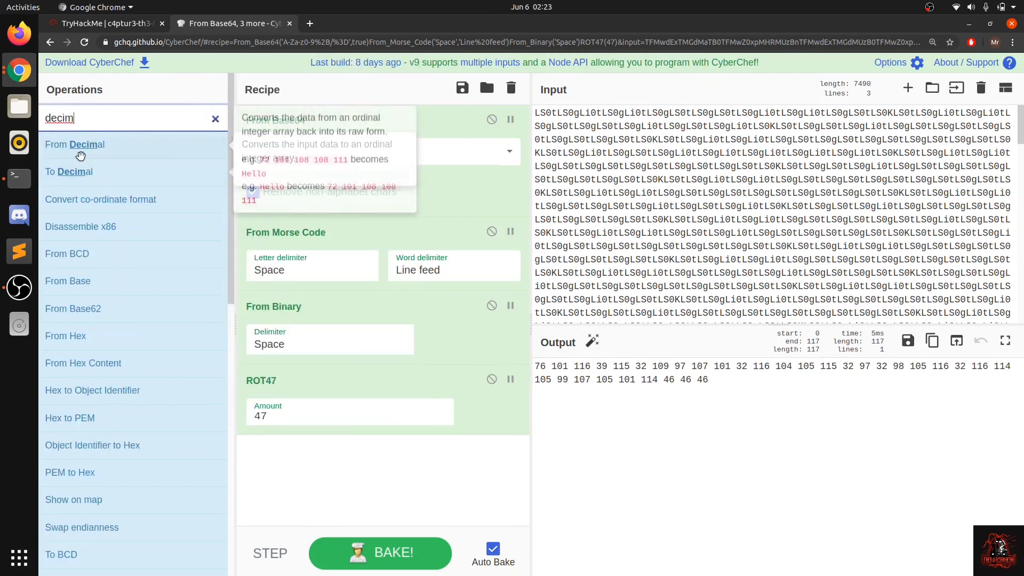
{"action": "left_click_drag", "start_coordinate": [73, 144], "coordinate": [280, 459]}
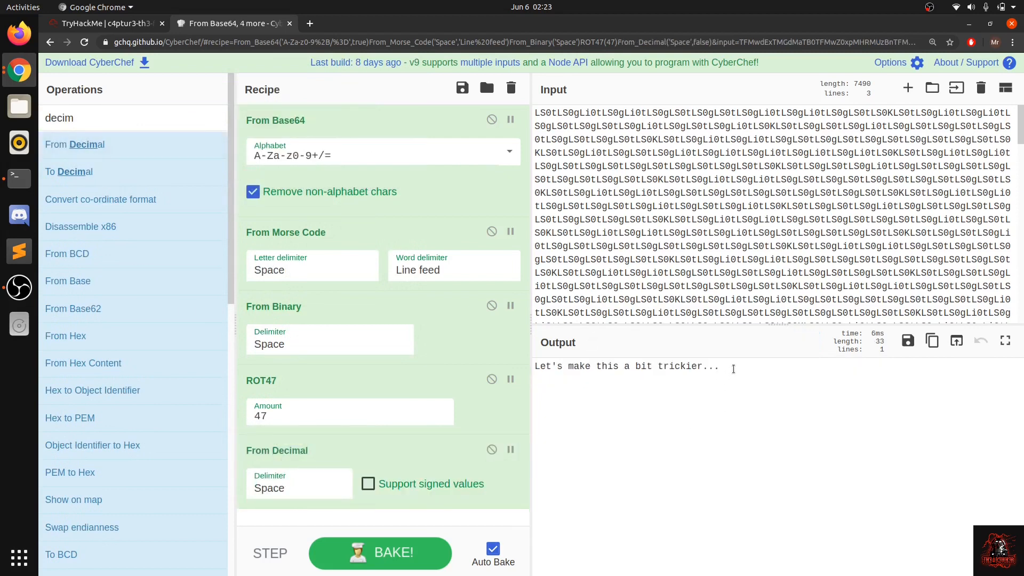
Step: Copy the decoded text "Let's make this a bit trickier..." and submit it on TryHackMe as the answer to question #10
{"action": "left_click_drag", "start_coordinate": [720, 367], "coordinate": [521, 358]}
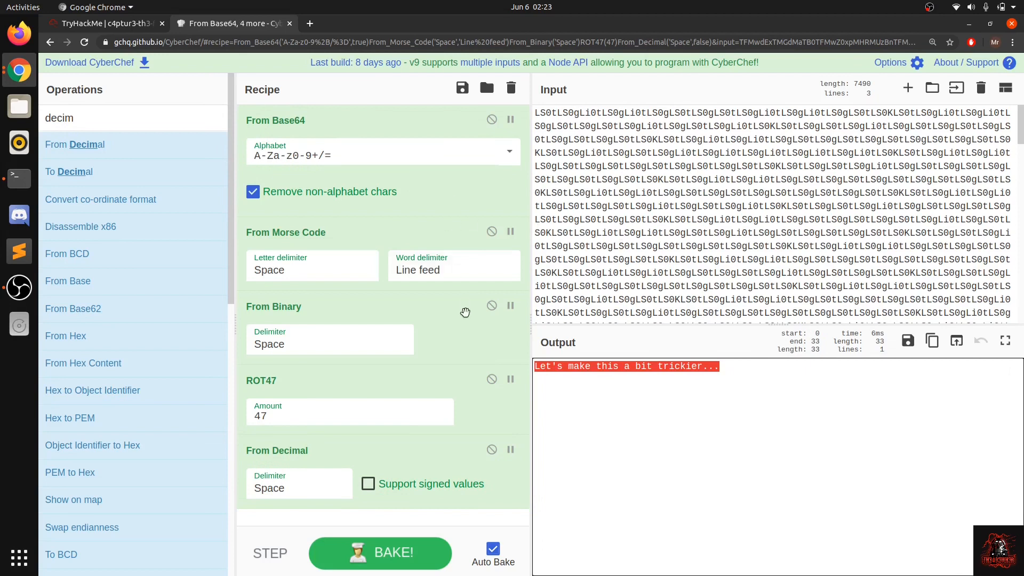
{"action": "left_click", "coordinate": [755, 198]}
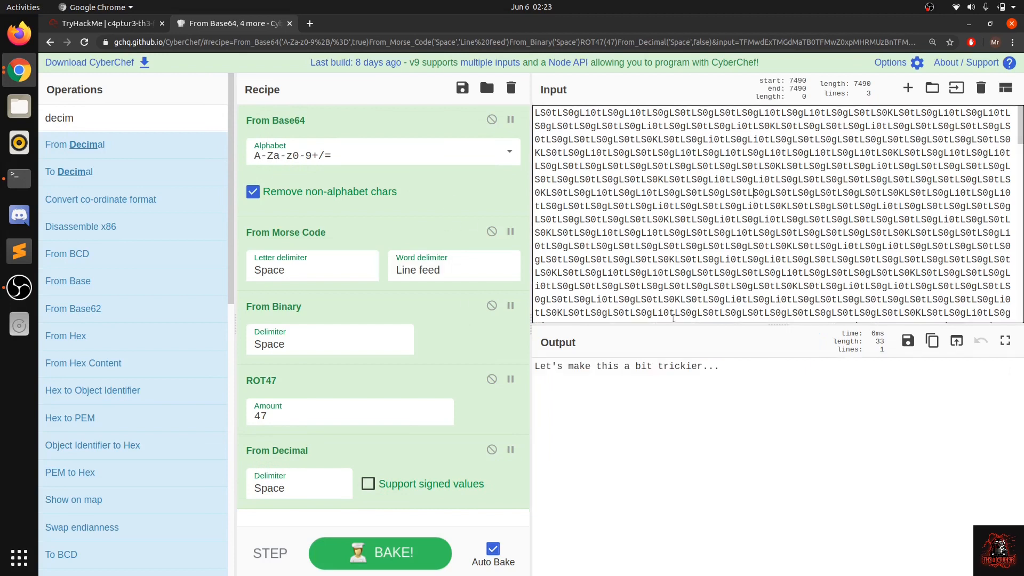
{"action": "triple_click", "coordinate": [659, 362]}
{"action": "key", "text": "ctrl+c"}
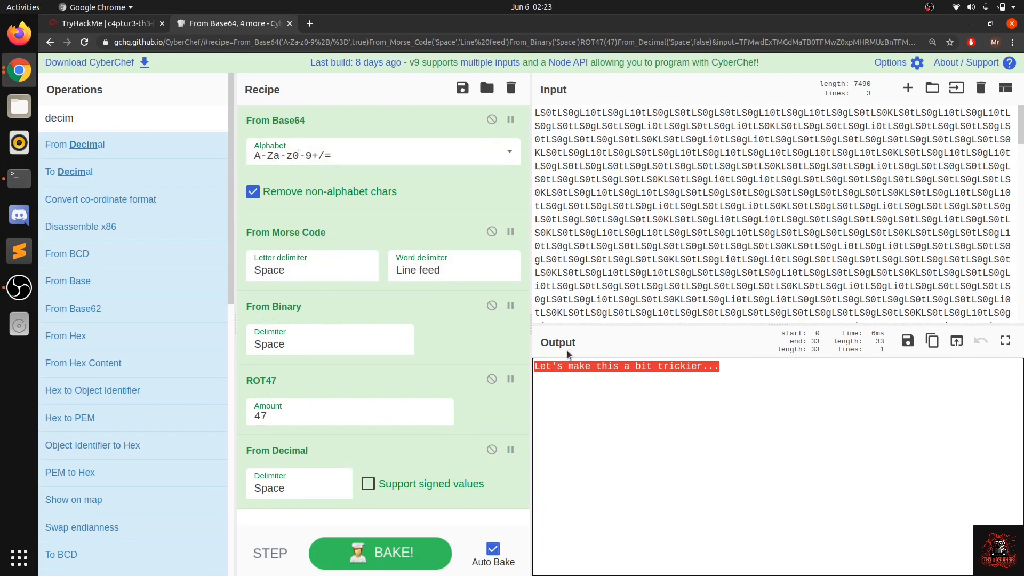
{"action": "left_click", "coordinate": [107, 23]}
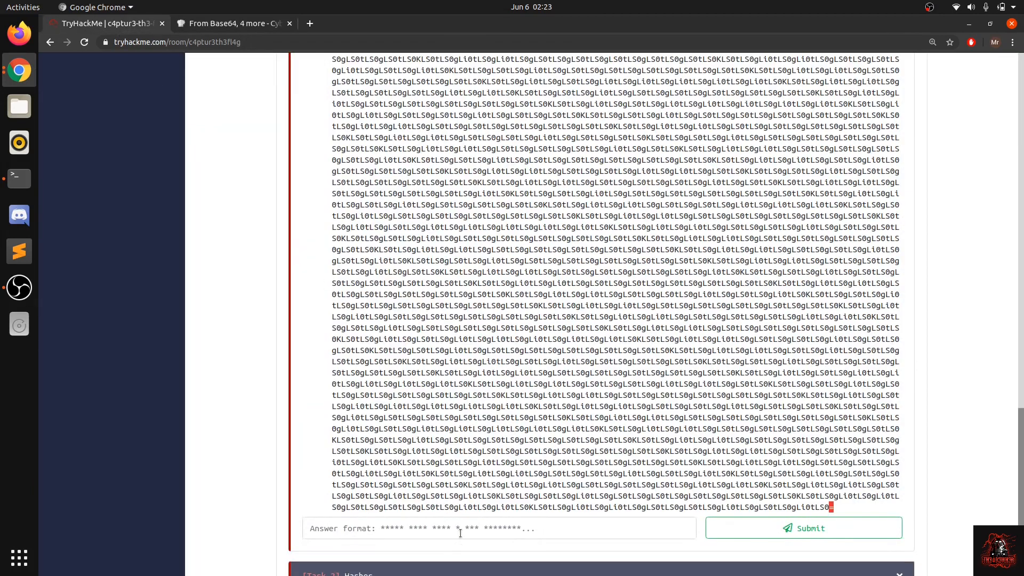
{"action": "scroll", "coordinate": [460, 533], "scroll_direction": "down", "scroll_amount": 3}
{"action": "key", "text": "ctrl+v"}
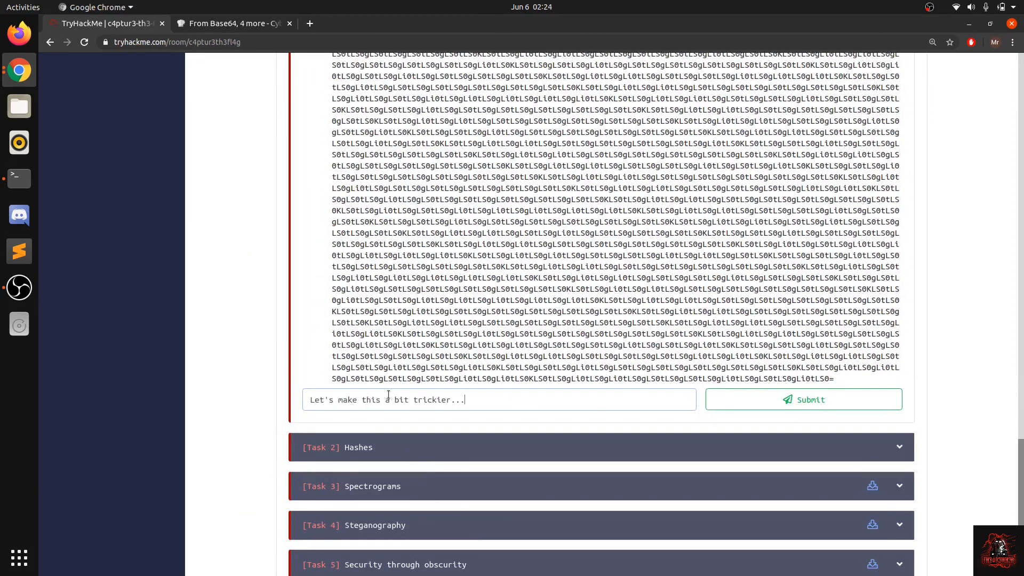
{"action": "key", "text": "Return"}
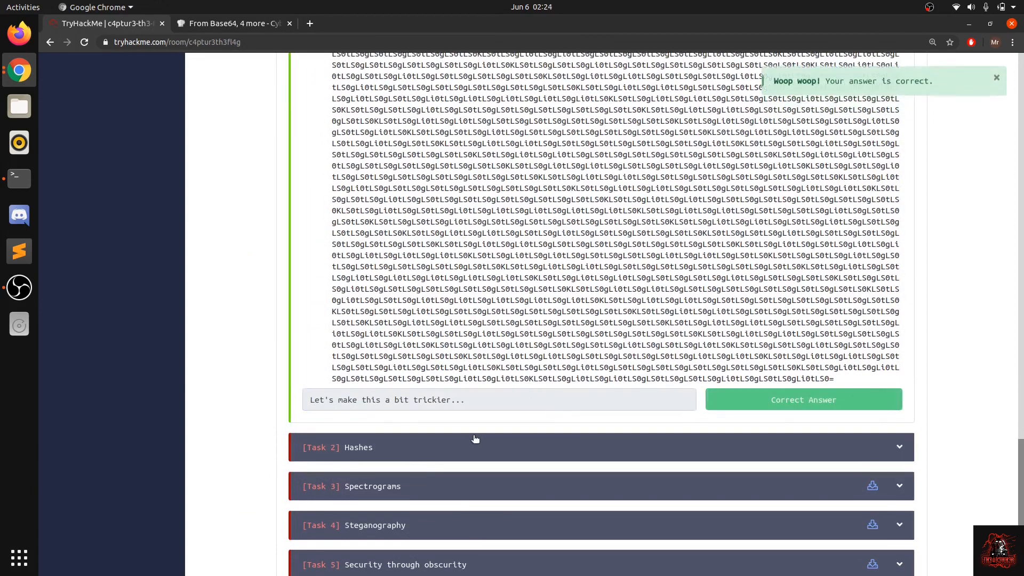
Step: Expand Task 2, Hashes, and read the beginning of its introduction about hash functions
{"action": "left_click", "coordinate": [475, 439]}
{"action": "scroll", "coordinate": [469, 426], "scroll_direction": "up", "scroll_amount": 6}
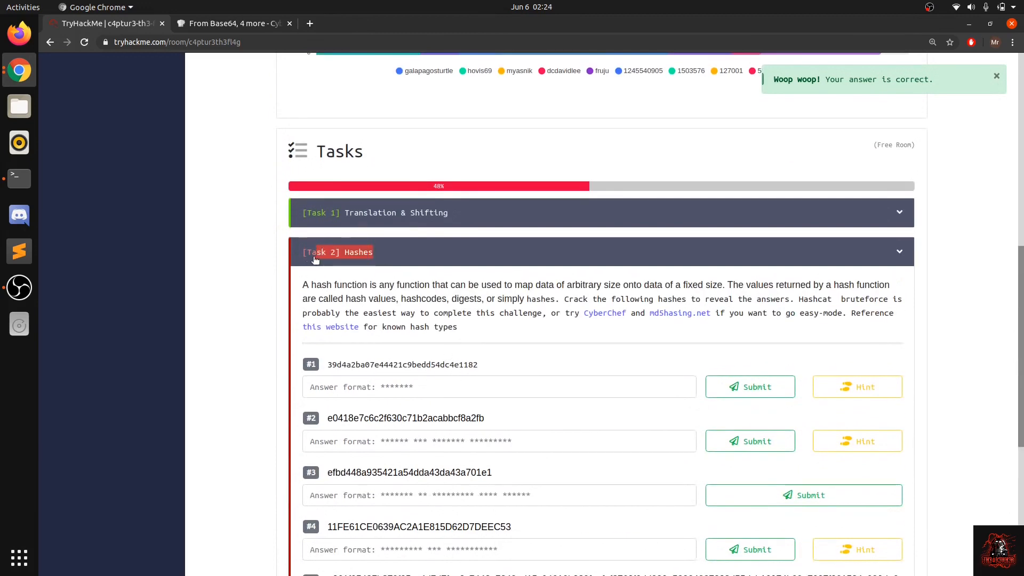
{"action": "left_click", "coordinate": [312, 255]}
{"action": "left_click", "coordinate": [362, 395]}
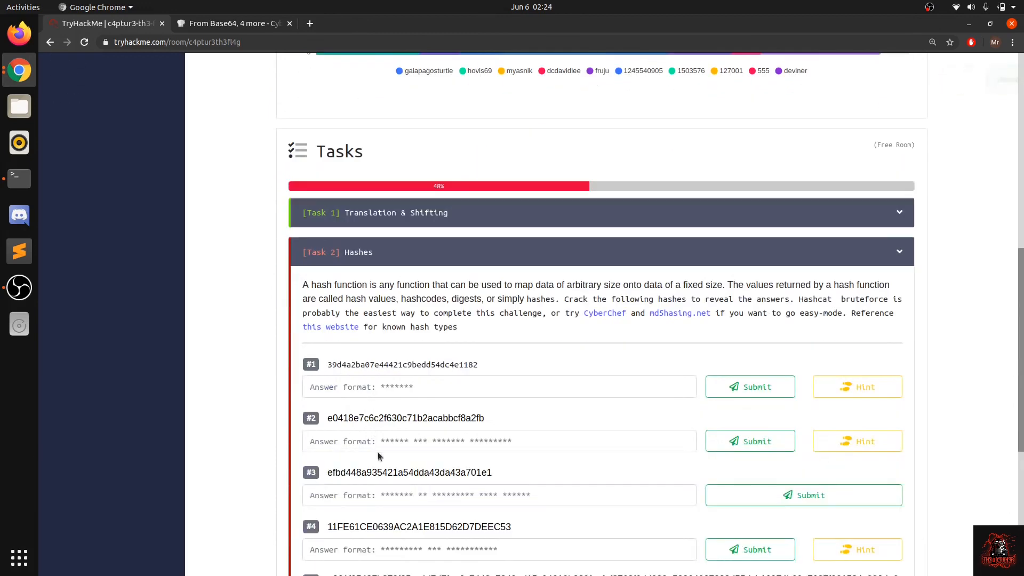
{"action": "left_click_drag", "start_coordinate": [309, 258], "coordinate": [452, 268]}
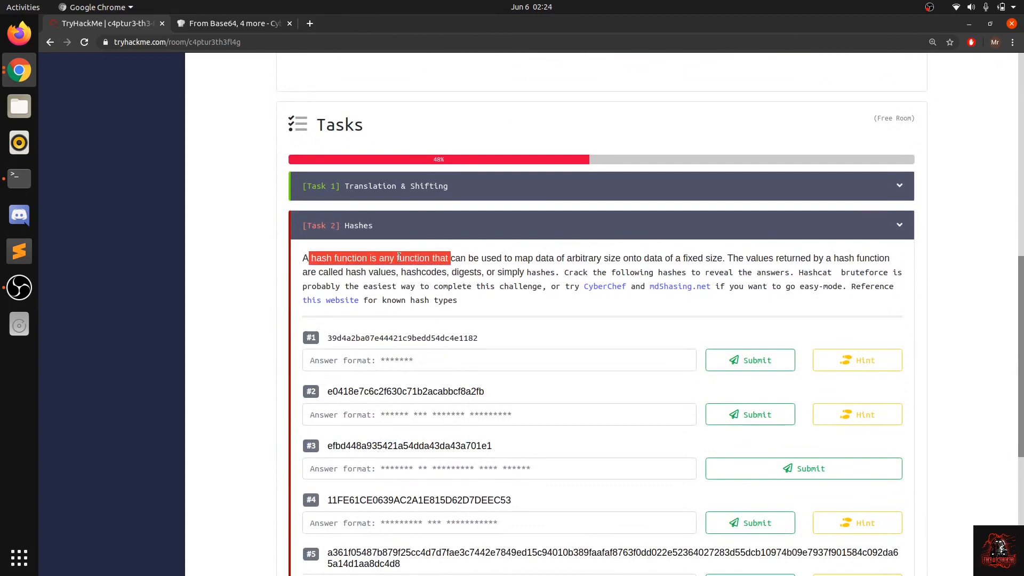
{"action": "left_click", "coordinate": [469, 256]}
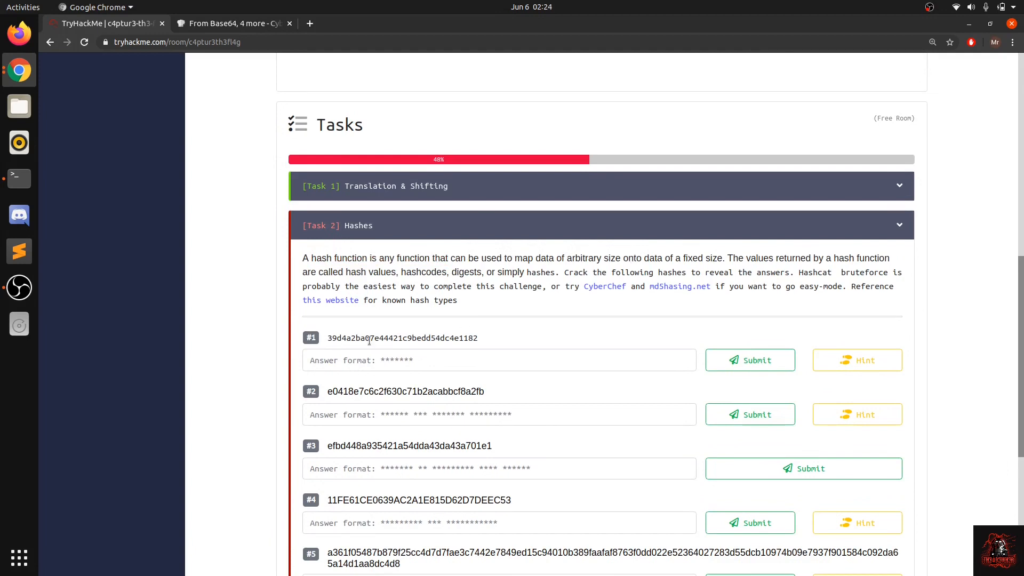
Step: Read the Task 2 advice on cracking the hashes and open the linked md5hashing.net site in a new tab
{"action": "left_click", "coordinate": [309, 24]}
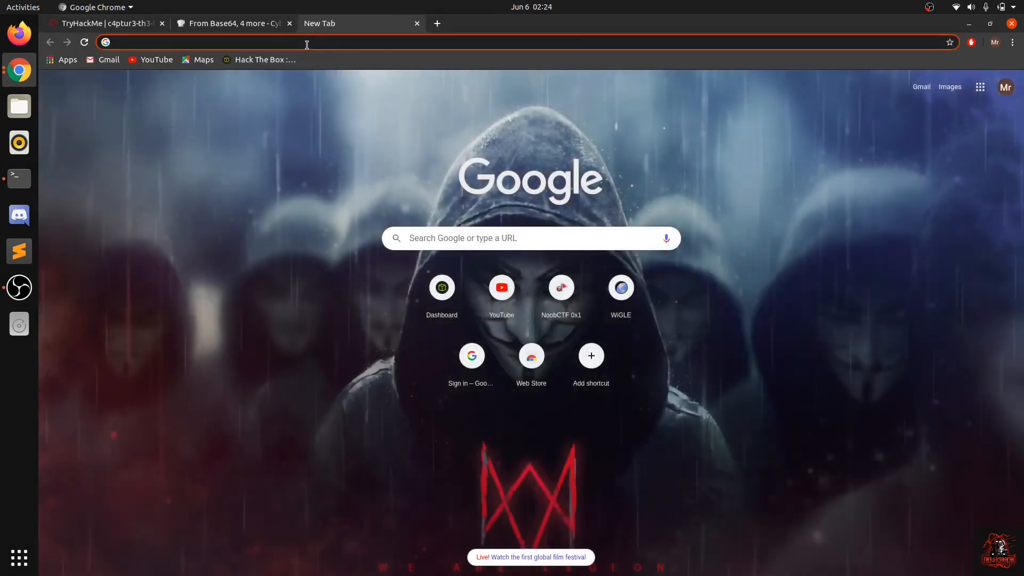
{"action": "left_click", "coordinate": [417, 23]}
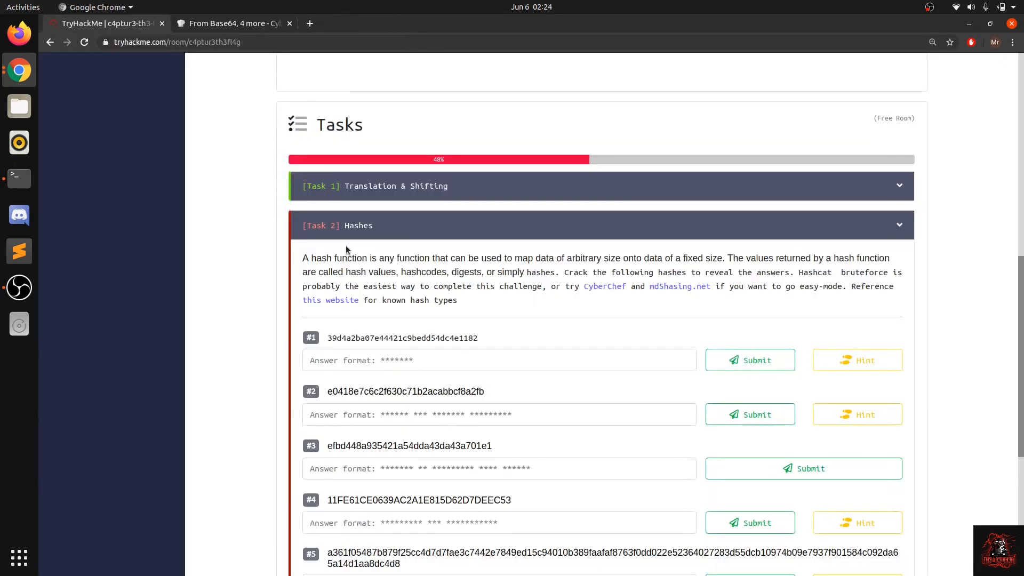
{"action": "scroll", "coordinate": [347, 250], "scroll_direction": "down", "scroll_amount": 1}
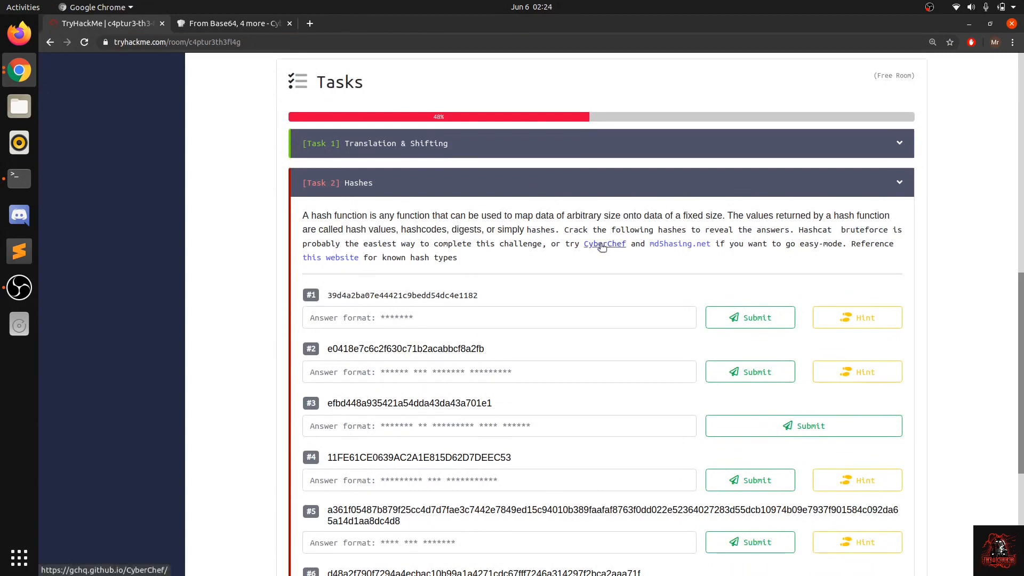
{"action": "left_click_drag", "start_coordinate": [443, 231], "coordinate": [519, 229]}
{"action": "double_click", "coordinate": [516, 230]}
{"action": "left_click", "coordinate": [517, 230]}
{"action": "right_click", "coordinate": [682, 249]}
{"action": "left_click", "coordinate": [698, 251]}
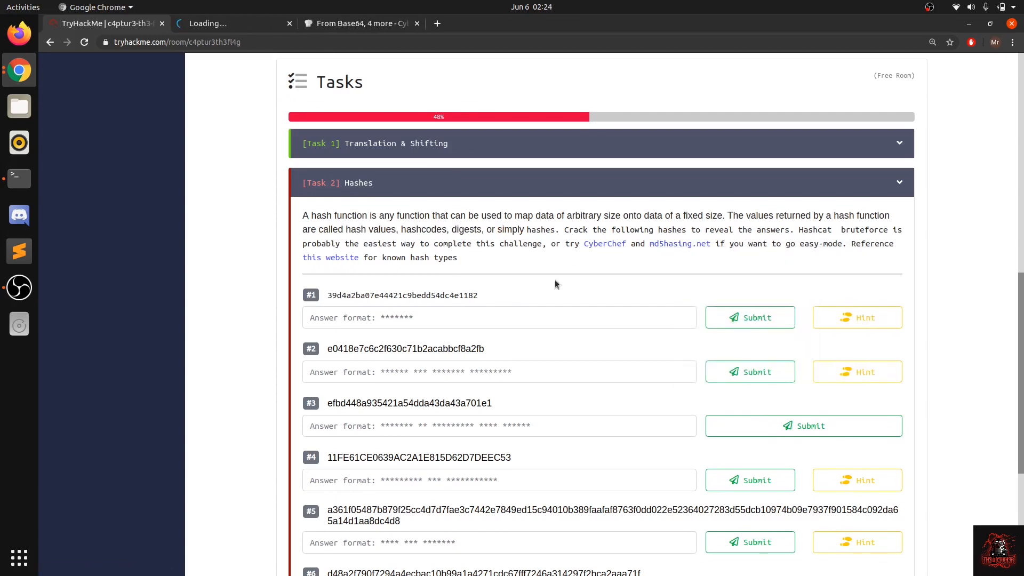
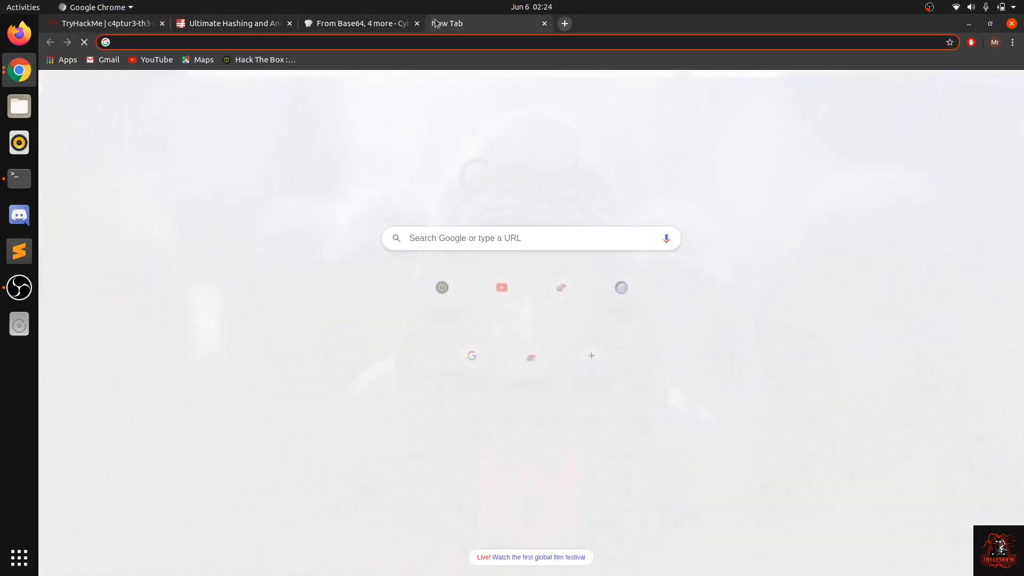
Step: Search the web for "example hashes" and open hashcat's Example hashes wiki page
{"action": "type", "text": "exampl"}
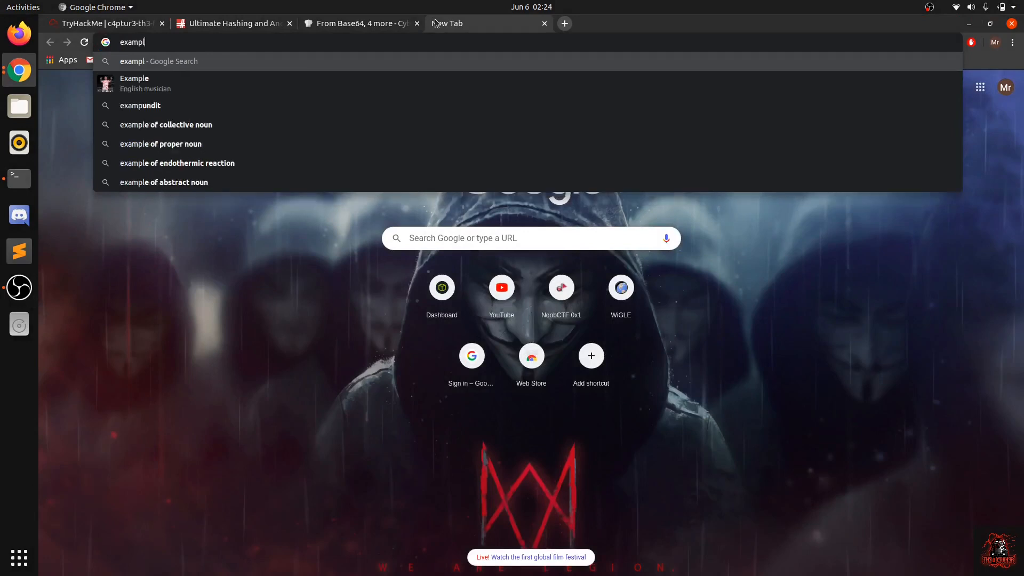
{"action": "type", "text": "e hashes"}
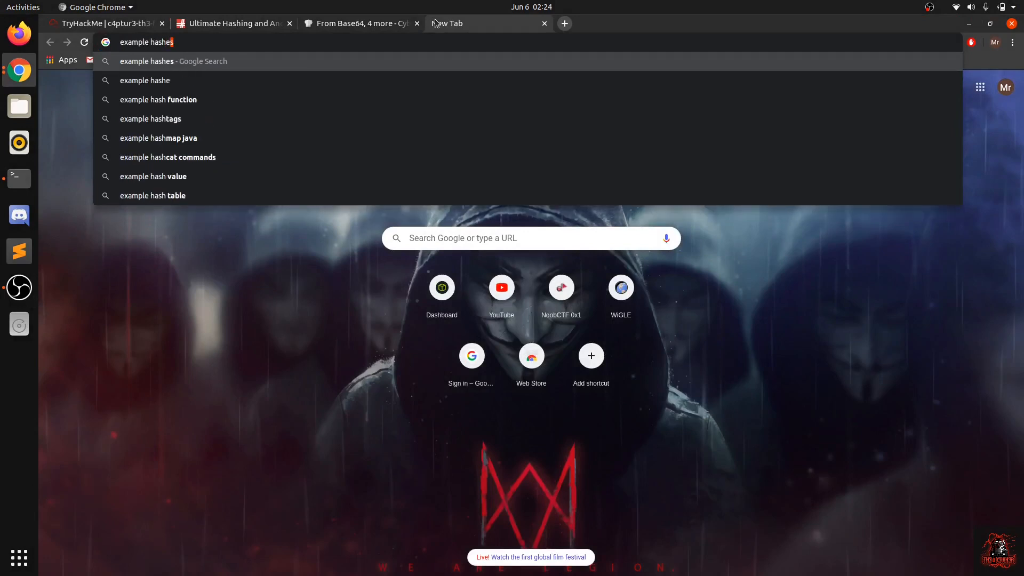
{"action": "key", "text": "Return"}
{"action": "left_click", "coordinate": [145, 165]}
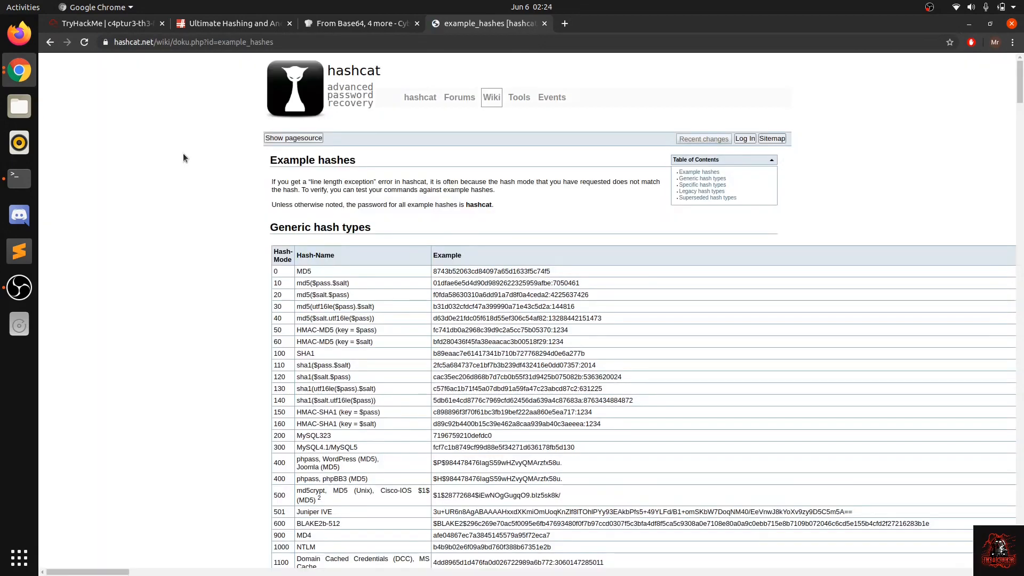
Step: Examine the generic hash types table, comparing the example values for MD5 and SHA1
{"action": "scroll", "coordinate": [287, 290], "scroll_direction": "down", "scroll_amount": 10}
{"action": "scroll", "coordinate": [287, 290], "scroll_direction": "up", "scroll_amount": 6}
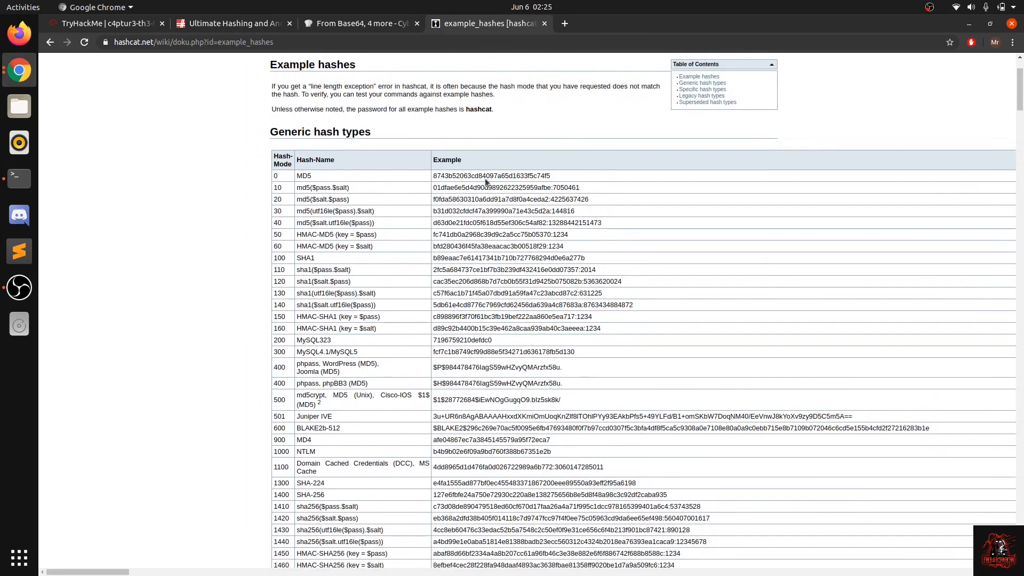
{"action": "scroll", "coordinate": [482, 316], "scroll_direction": "down", "scroll_amount": 5}
{"action": "scroll", "coordinate": [487, 244], "scroll_direction": "up", "scroll_amount": 5}
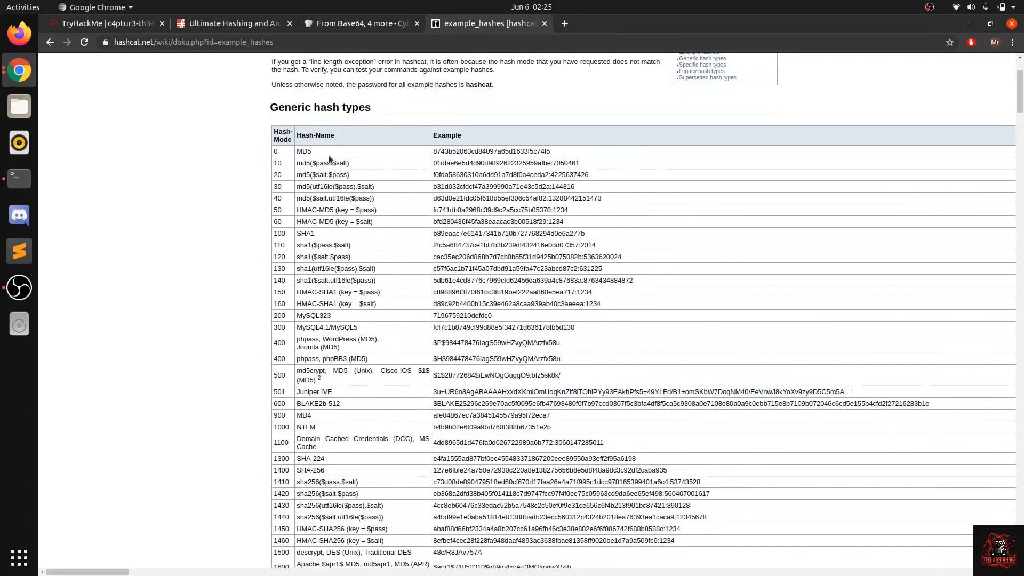
{"action": "double_click", "coordinate": [438, 152]}
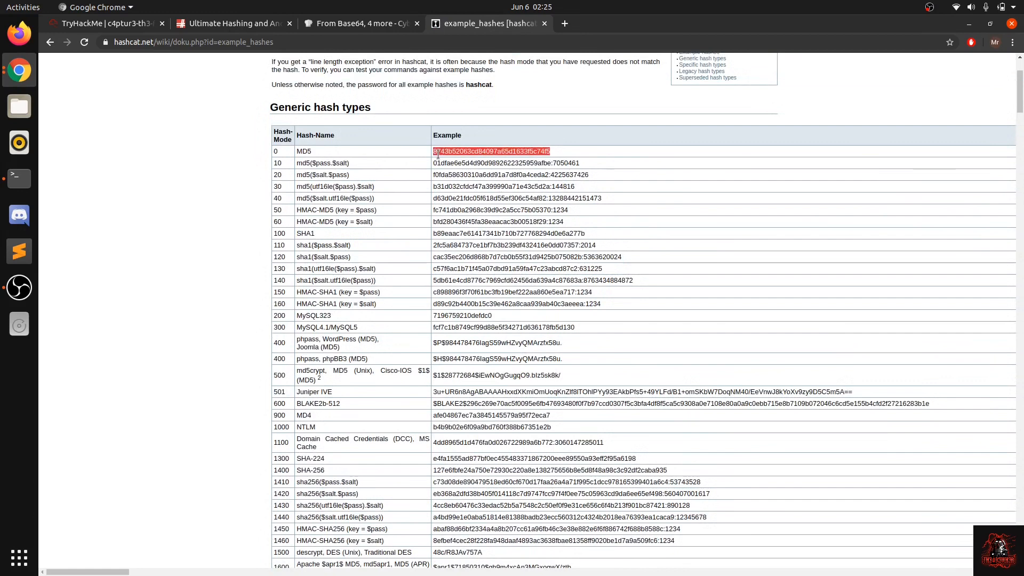
{"action": "left_click", "coordinate": [484, 154]}
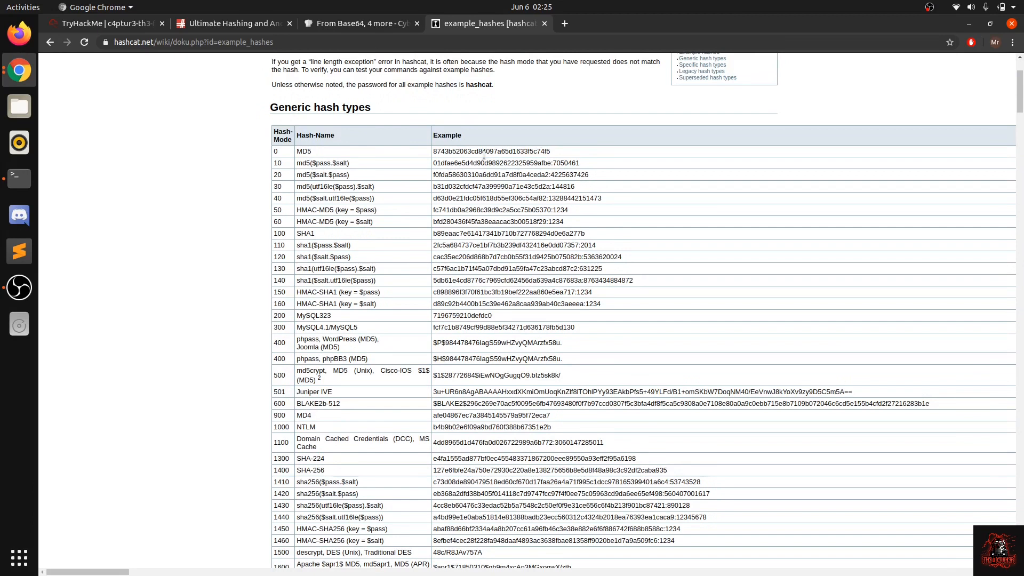
{"action": "double_click", "coordinate": [484, 154]}
{"action": "left_click", "coordinate": [487, 219]}
{"action": "double_click", "coordinate": [471, 233]}
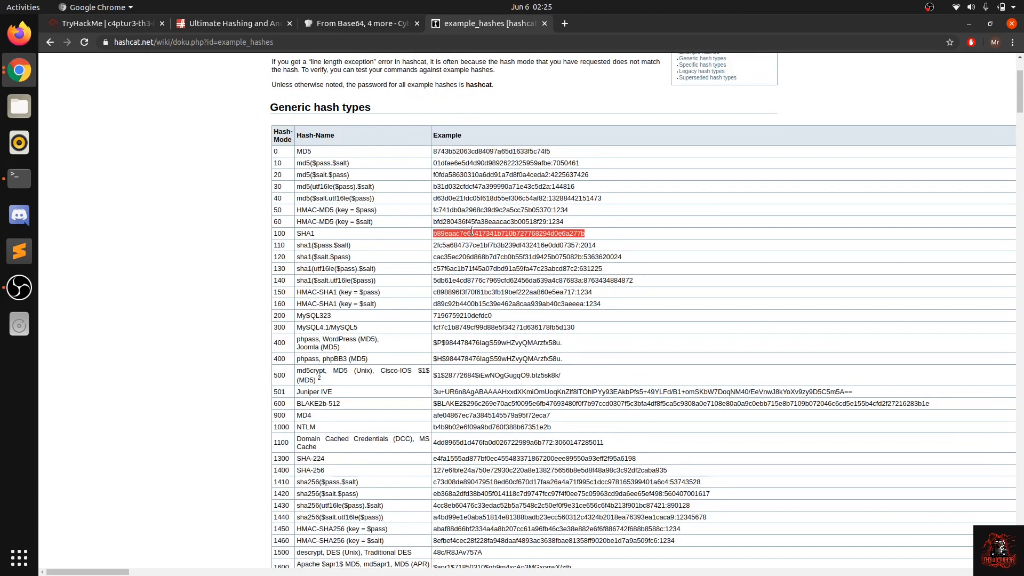
{"action": "left_click", "coordinate": [474, 235]}
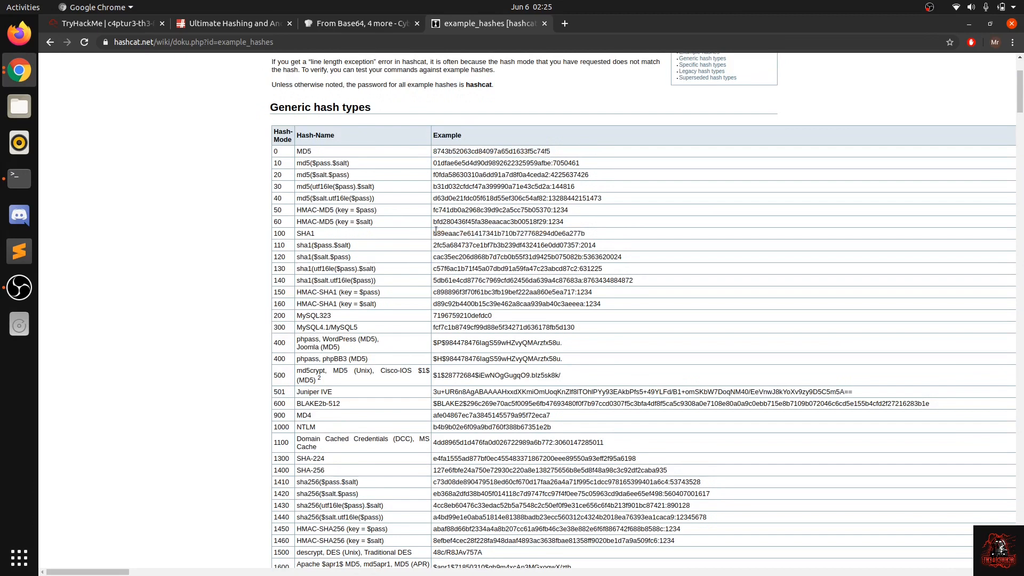
{"action": "left_click_drag", "start_coordinate": [434, 233], "coordinate": [598, 232]}
{"action": "left_click", "coordinate": [573, 233]}
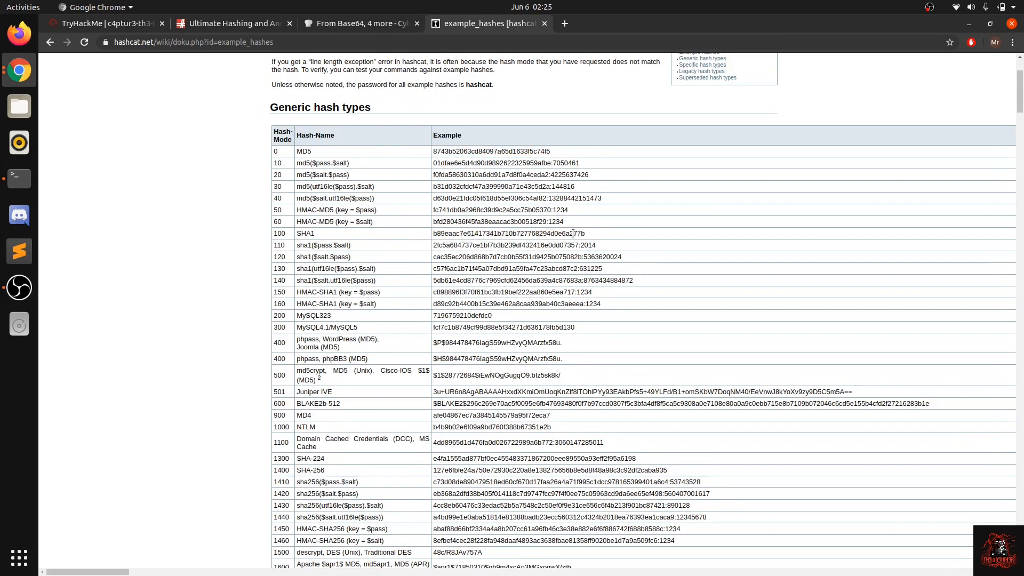
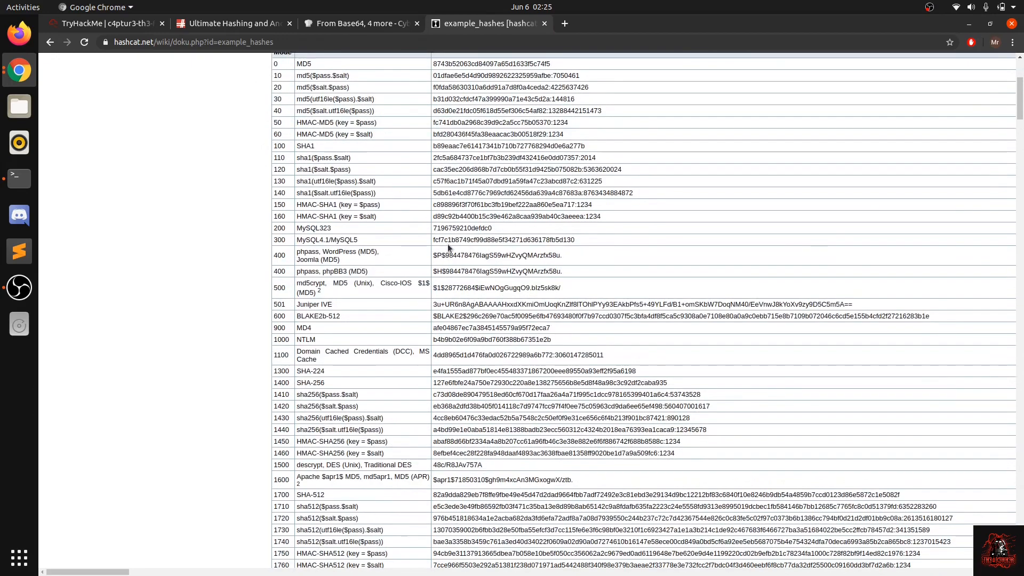
Step: Skim the remaining hash types in hashcat's example hashes table, and close that page
{"action": "scroll", "coordinate": [447, 244], "scroll_direction": "down", "scroll_amount": 20}
{"action": "scroll", "coordinate": [457, 354], "scroll_direction": "down", "scroll_amount": 15}
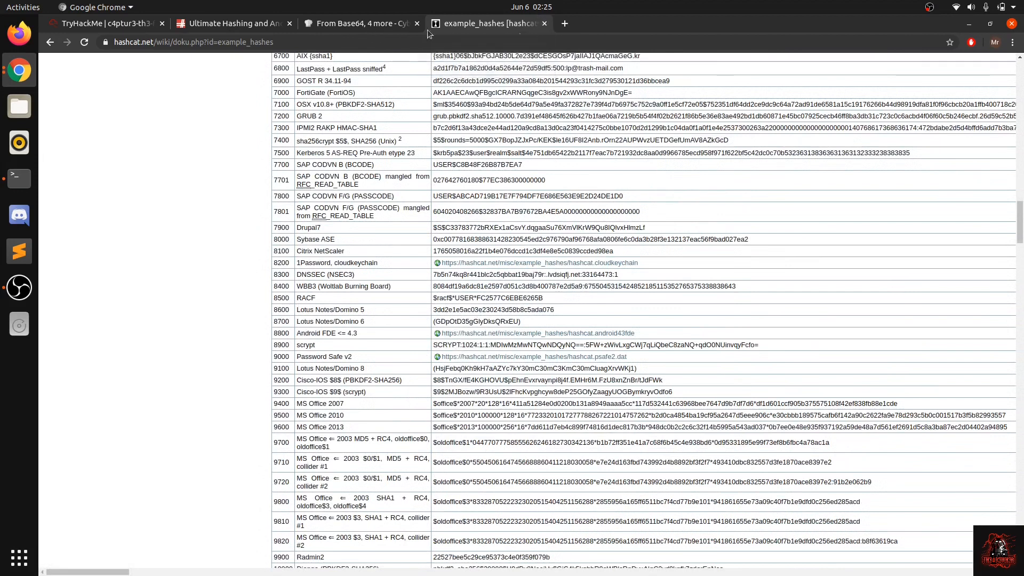
{"action": "left_click", "coordinate": [544, 24]}
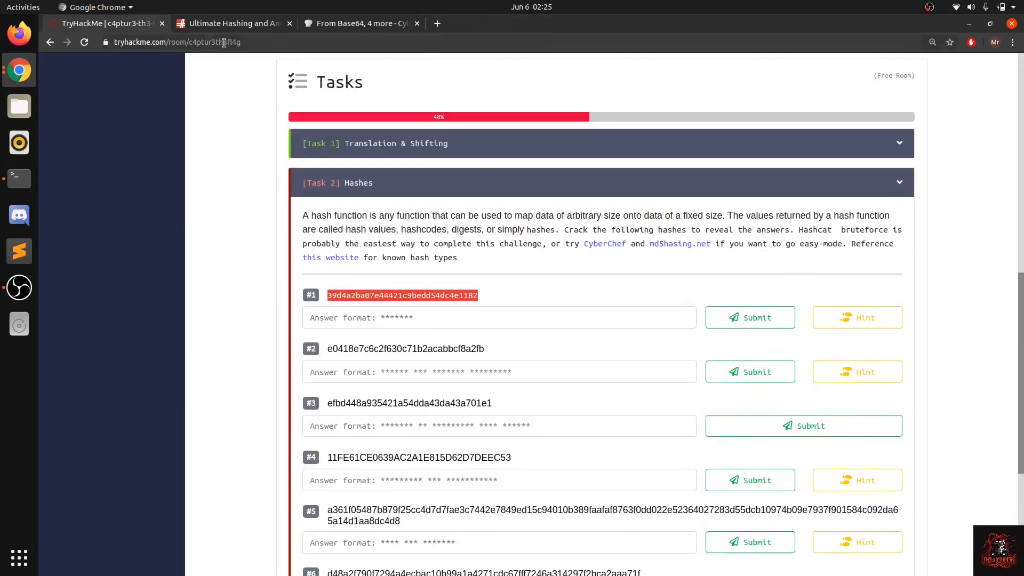
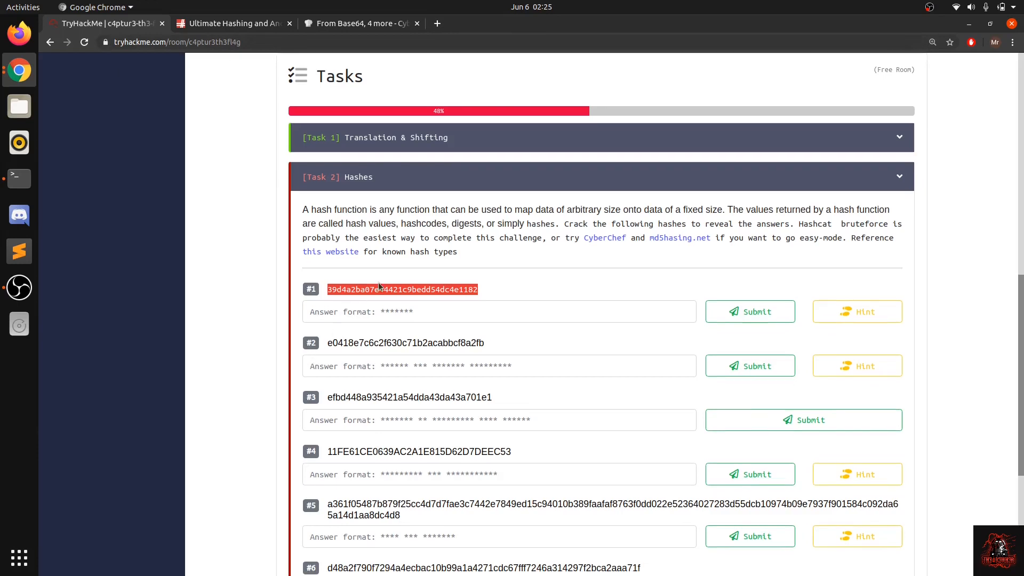
Step: Read the hint for question #1 in Task 2, and close it
{"action": "left_click", "coordinate": [877, 318]}
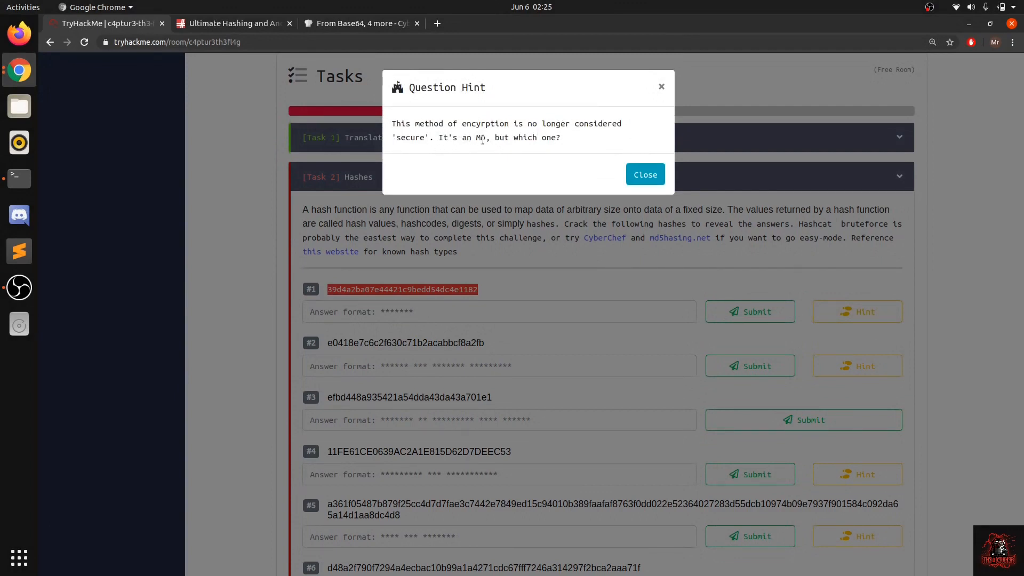
{"action": "left_click", "coordinate": [549, 236]}
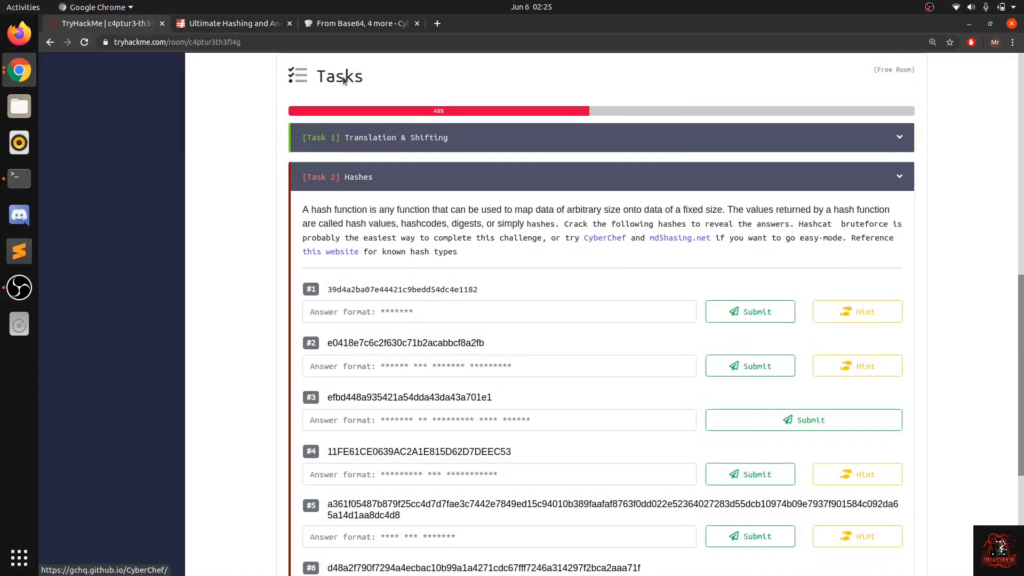
Step: Switch to CyberChef, clear the old recipe, and replace the input with the hash 39d4a2ba07e44421c9bedd54dc4e1182
{"action": "left_click", "coordinate": [362, 24]}
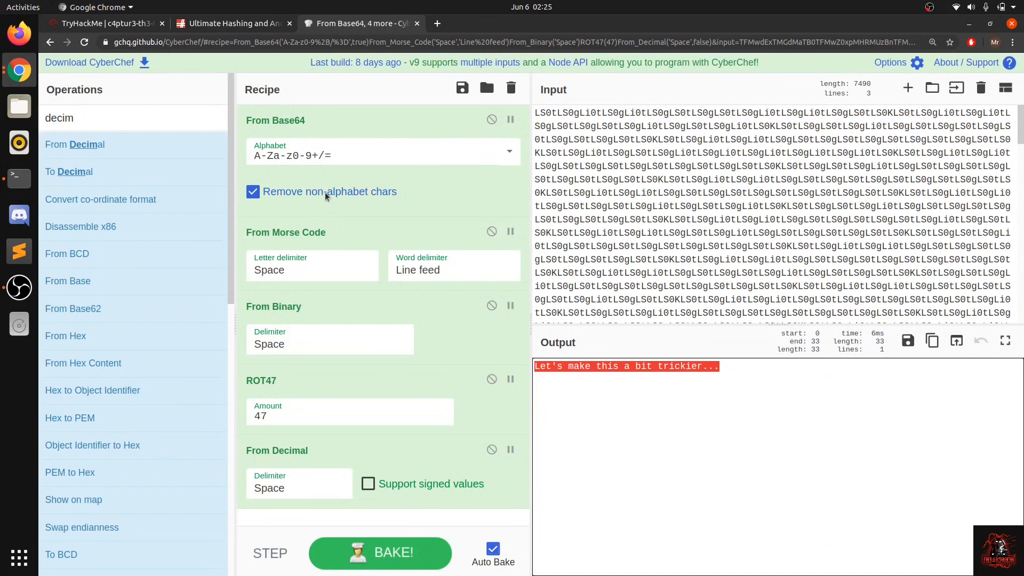
{"action": "left_click", "coordinate": [511, 88]}
{"action": "left_click", "coordinate": [592, 150]}
{"action": "key", "text": "ctrl+a"}
{"action": "type", "text": "39d4a2ba07e44421c9bedd54dc4e1182"}
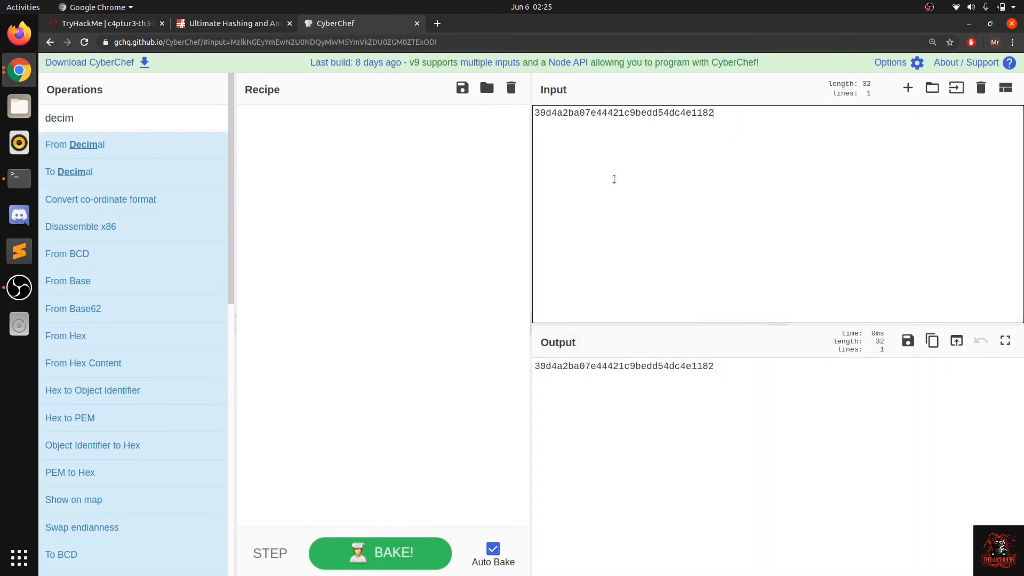
Step: Search the operations for "md", try MD5 on the pasted hash, and clear the recipe
{"action": "left_click", "coordinate": [173, 116]}
{"action": "key", "text": "ctrl+a"}
{"action": "key", "text": "BackSpace"}
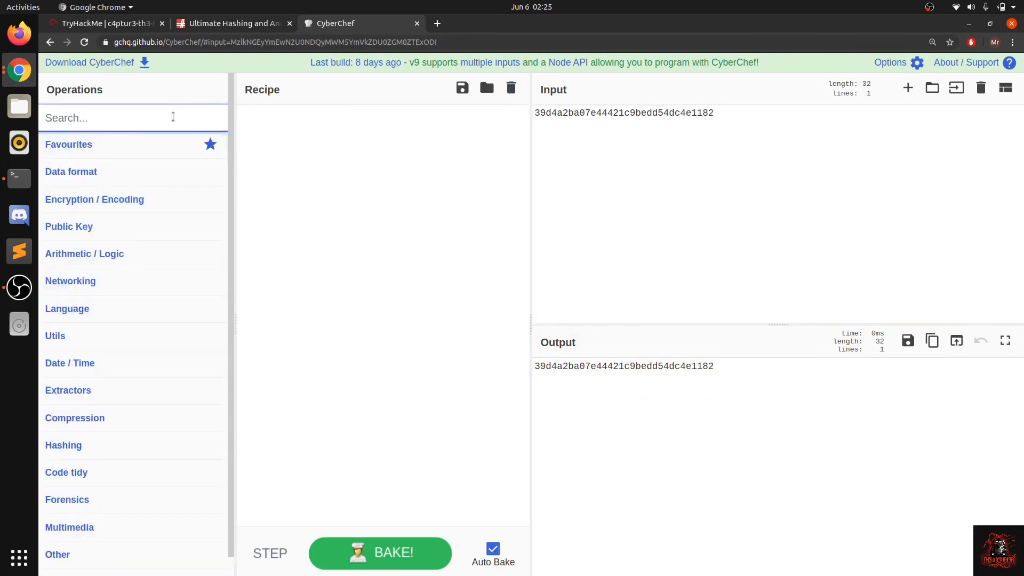
{"action": "type", "text": "md"}
{"action": "mouse_move", "coordinate": [137, 201]}
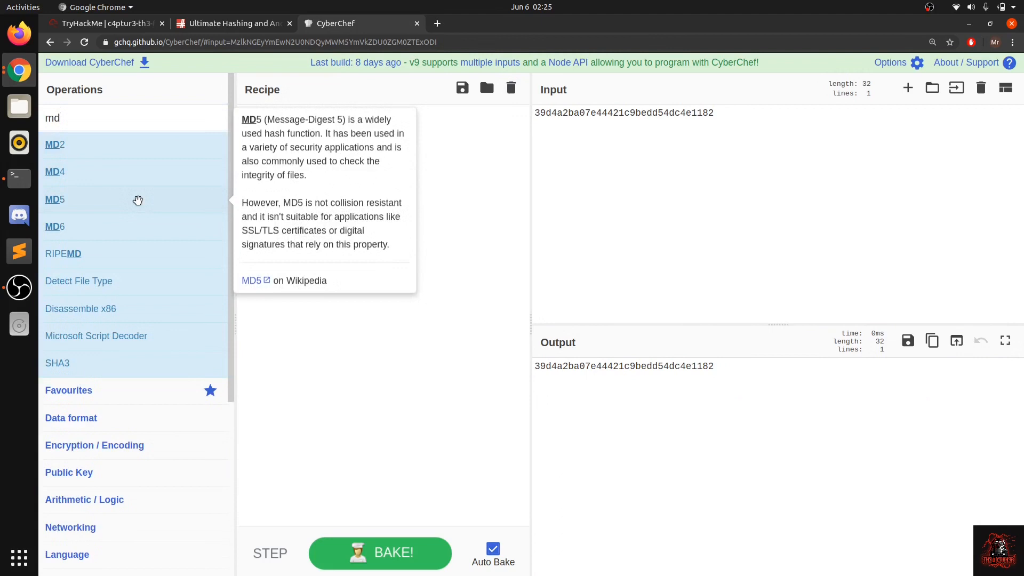
{"action": "left_click_drag", "start_coordinate": [138, 200], "coordinate": [315, 231]}
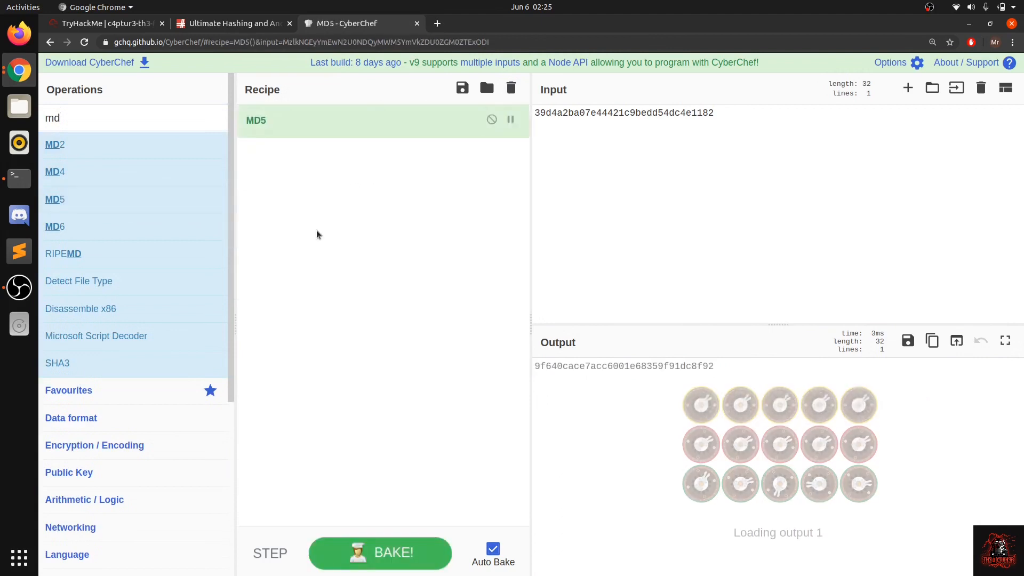
{"action": "left_click", "coordinate": [511, 87]}
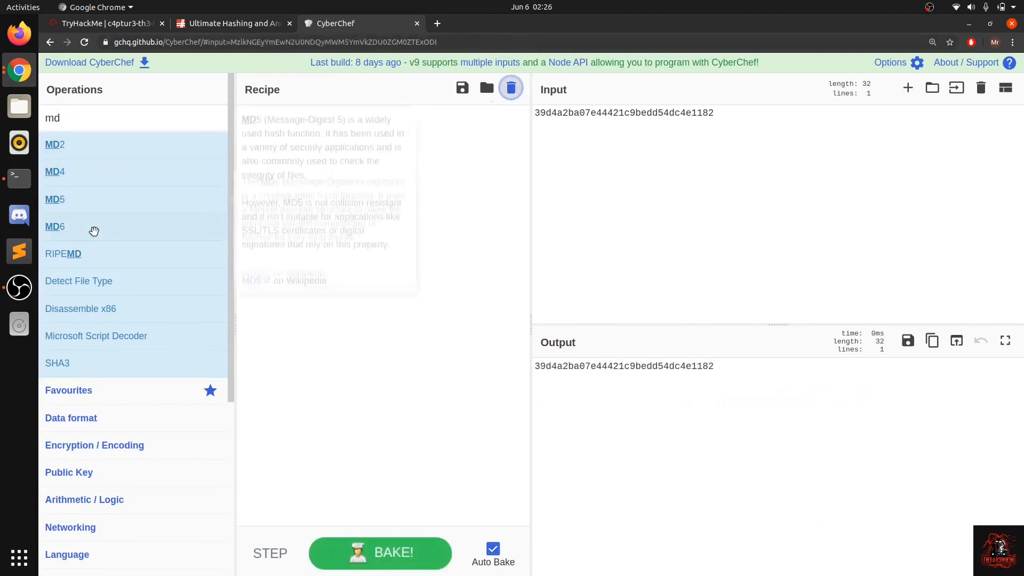
Step: Try MD2, MD4 and RIPEMD one at a time on the pasted hash, clearing the recipe after each
{"action": "left_click_drag", "start_coordinate": [75, 175], "coordinate": [274, 161]}
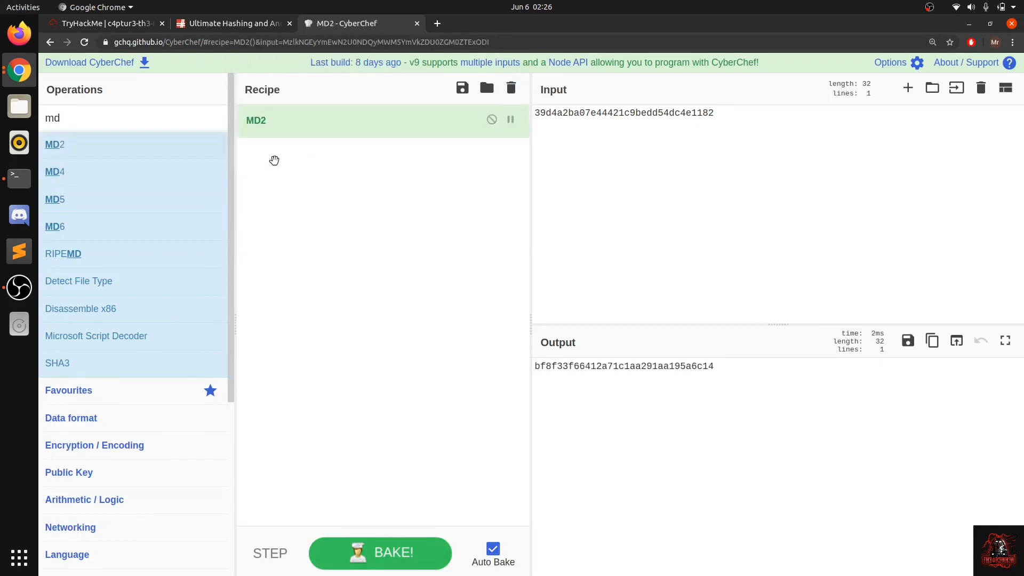
{"action": "left_click", "coordinate": [510, 88]}
{"action": "left_click_drag", "start_coordinate": [68, 173], "coordinate": [427, 198]}
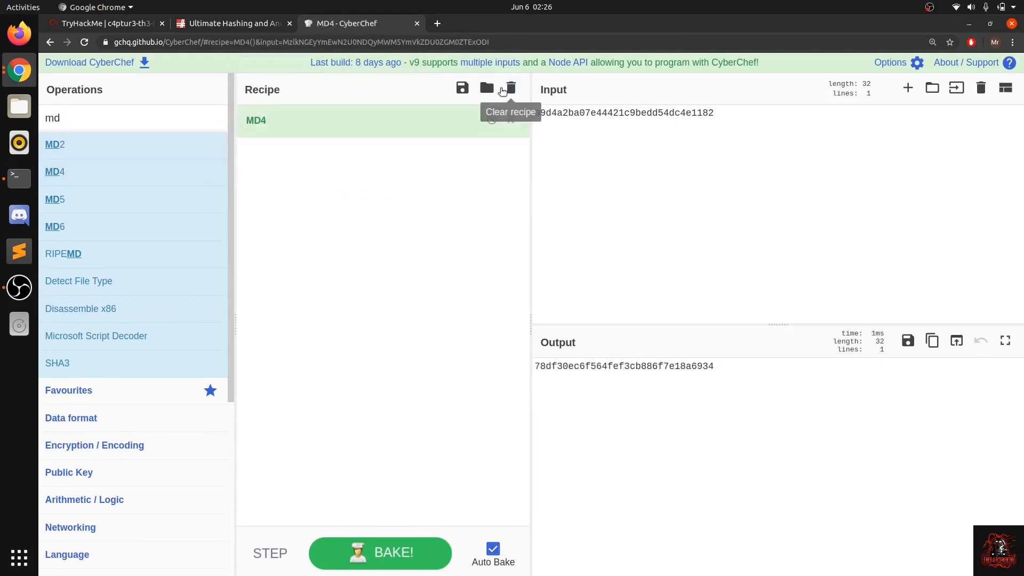
{"action": "left_click", "coordinate": [511, 88]}
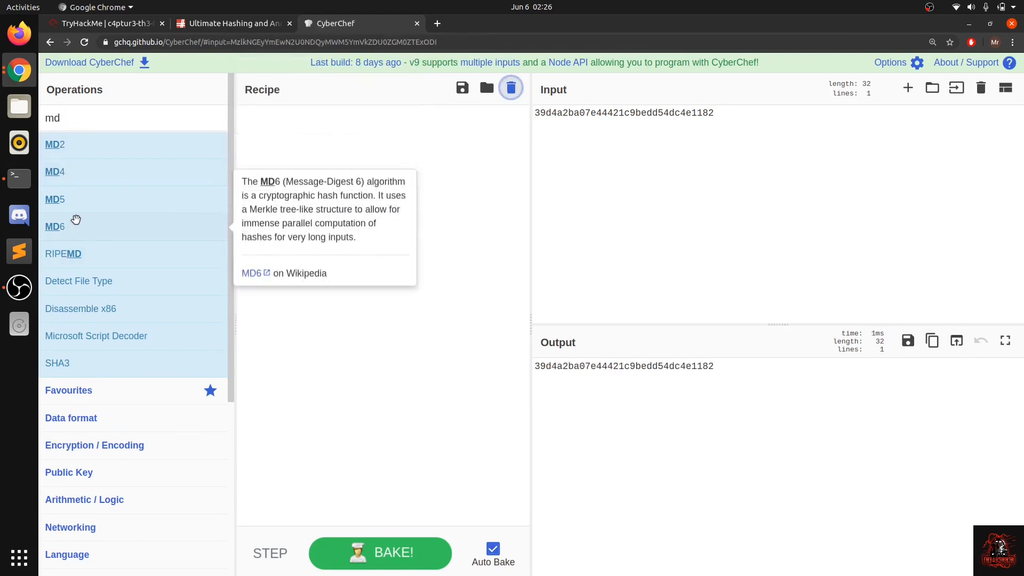
{"action": "left_click_drag", "start_coordinate": [99, 252], "coordinate": [319, 290]}
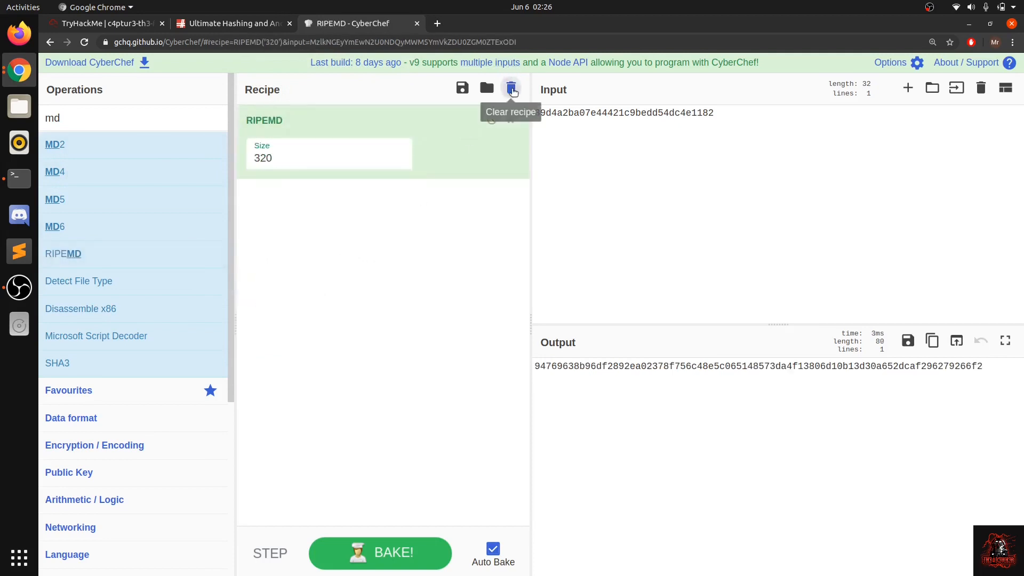
{"action": "left_click", "coordinate": [511, 88]}
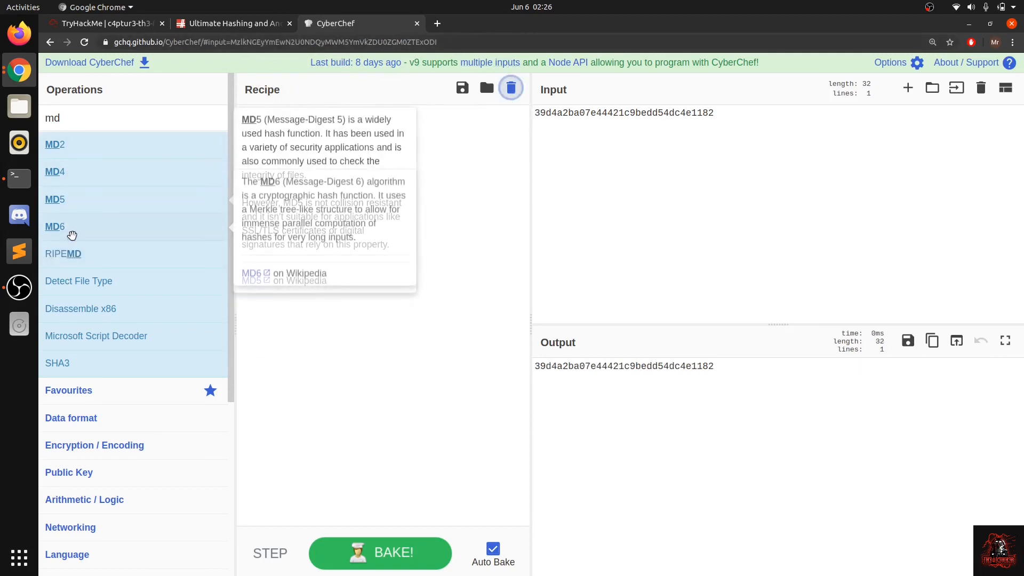
Step: Switch to MD5Hashing.net and start filling in the hash string for the reverse lookup
{"action": "left_click", "coordinate": [244, 27]}
{"action": "left_click", "coordinate": [629, 214]}
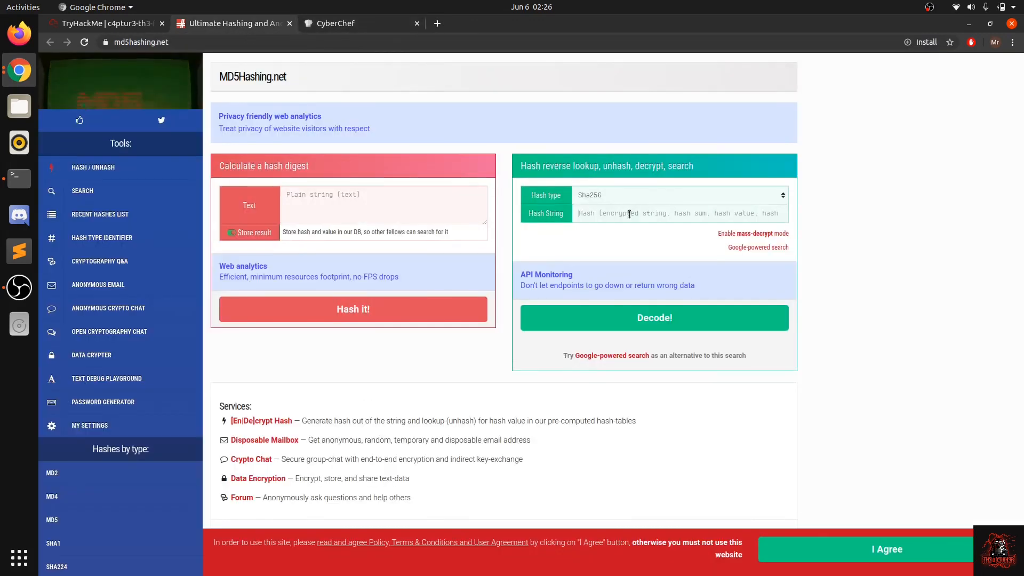
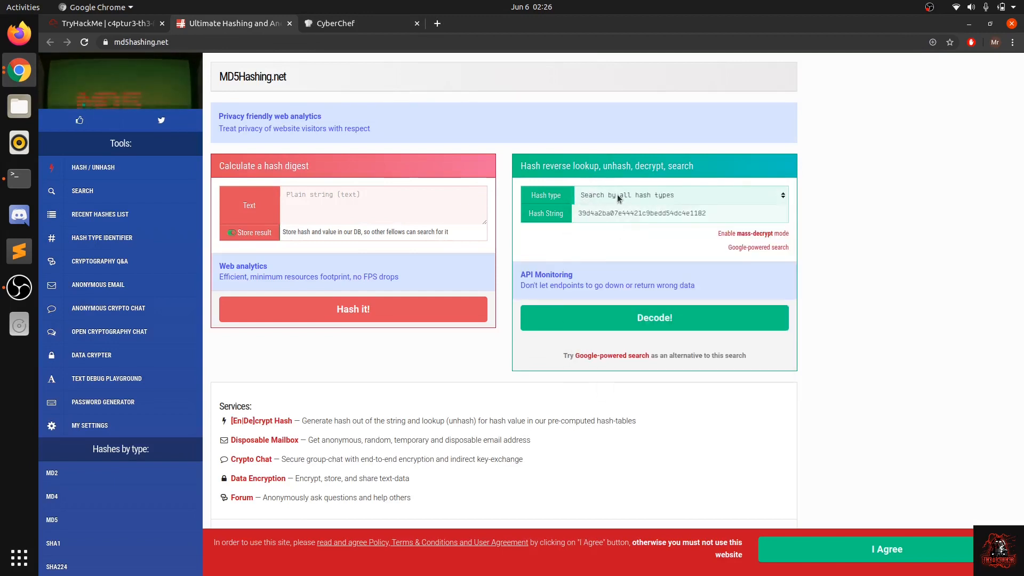
Step: Decode the hash string with a search by all hash types, accepting the site's terms, and copy the decrypted value
{"action": "left_click", "coordinate": [619, 197]}
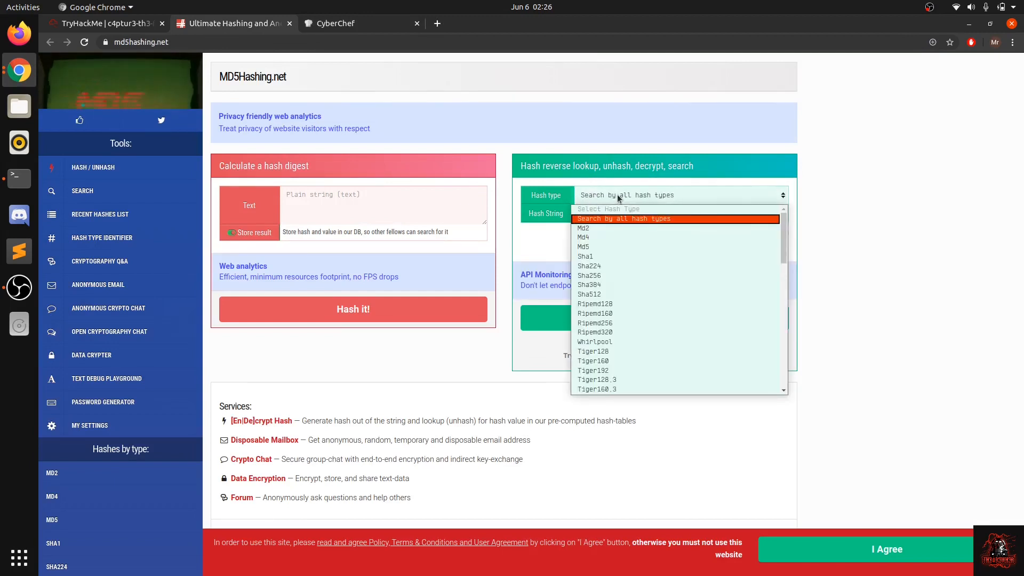
{"action": "left_click", "coordinate": [615, 222]}
{"action": "left_click", "coordinate": [609, 313]}
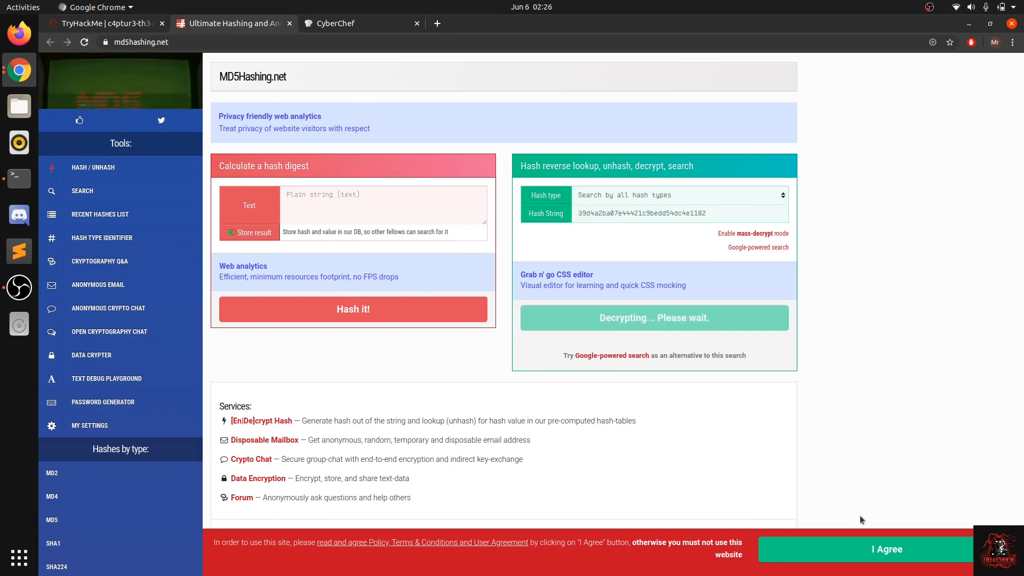
{"action": "left_click", "coordinate": [808, 556]}
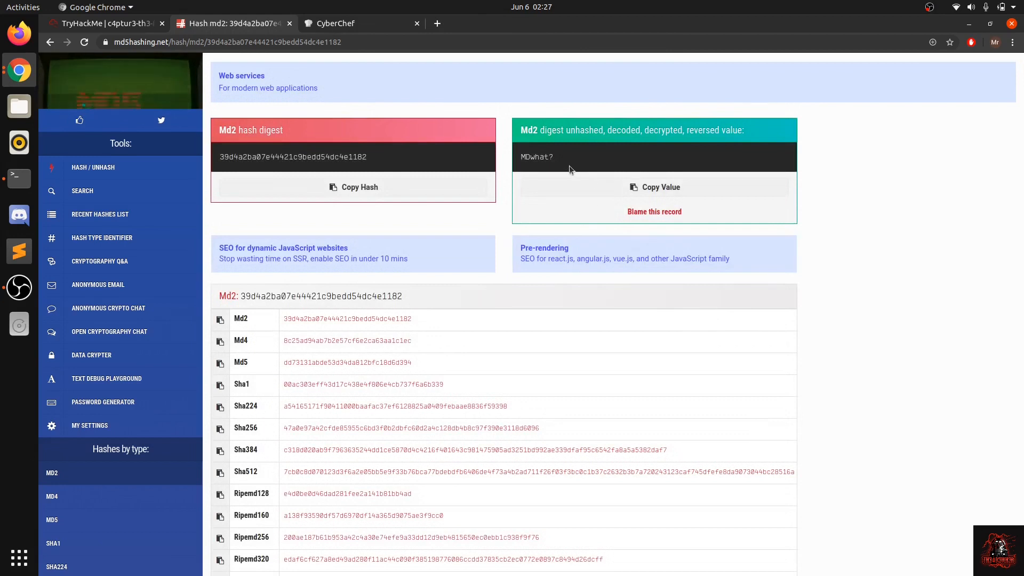
{"action": "left_click_drag", "start_coordinate": [557, 157], "coordinate": [521, 156]}
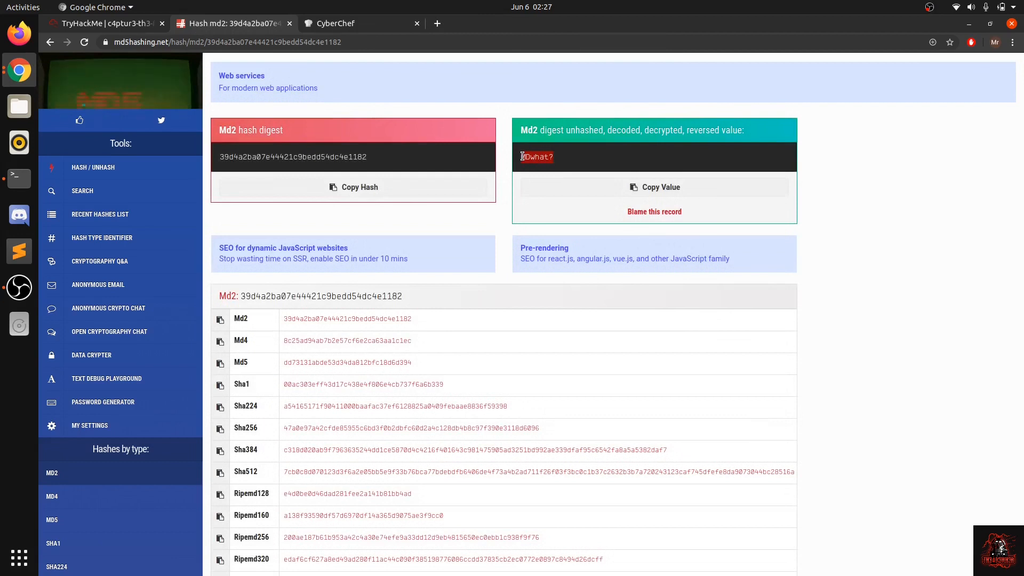
{"action": "left_click", "coordinate": [603, 187]}
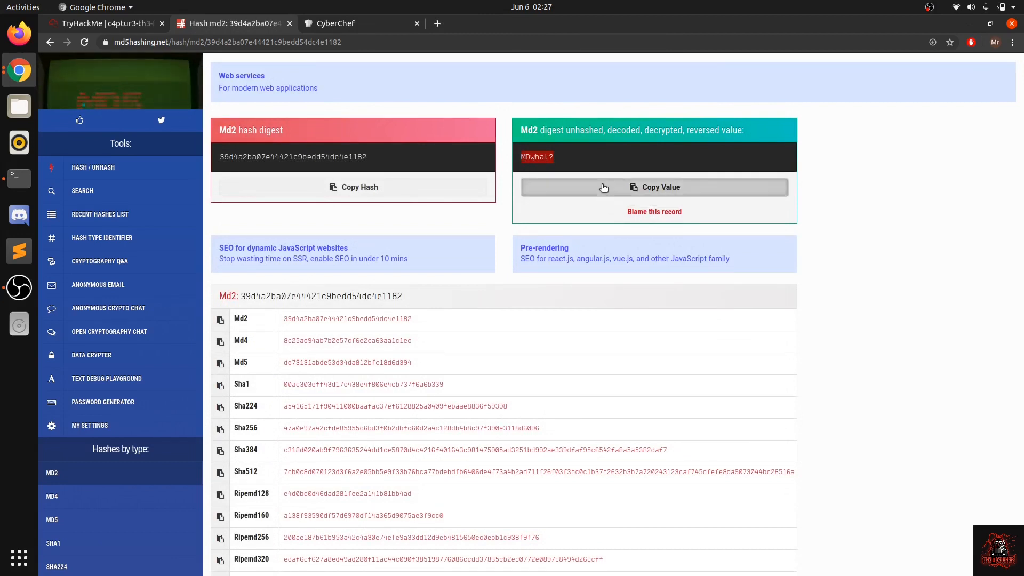
Step: Switch to CyberChef, try MD2 on the pasted hash again, and disable the operation
{"action": "left_click", "coordinate": [370, 22]}
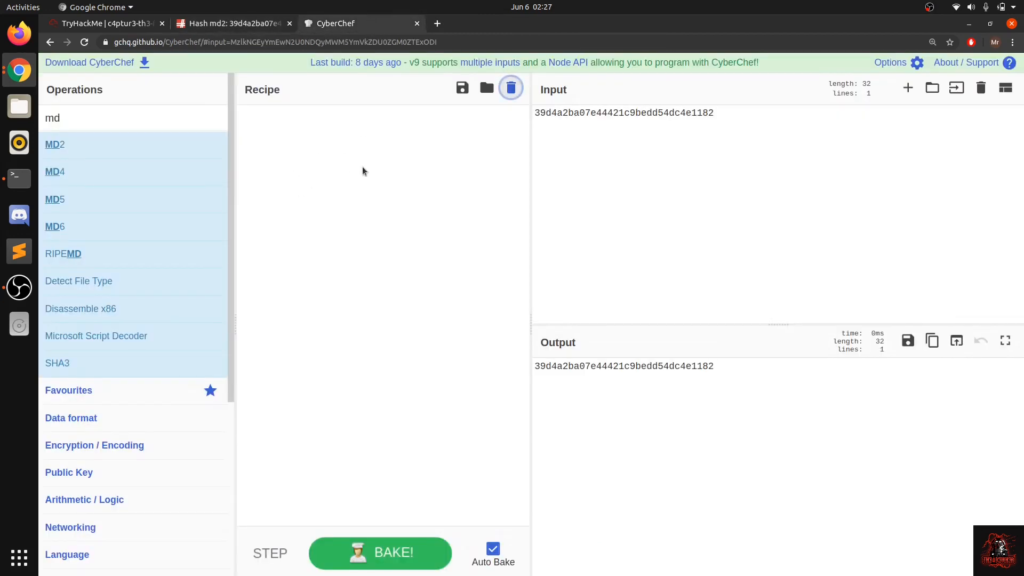
{"action": "left_click_drag", "start_coordinate": [105, 146], "coordinate": [370, 197]}
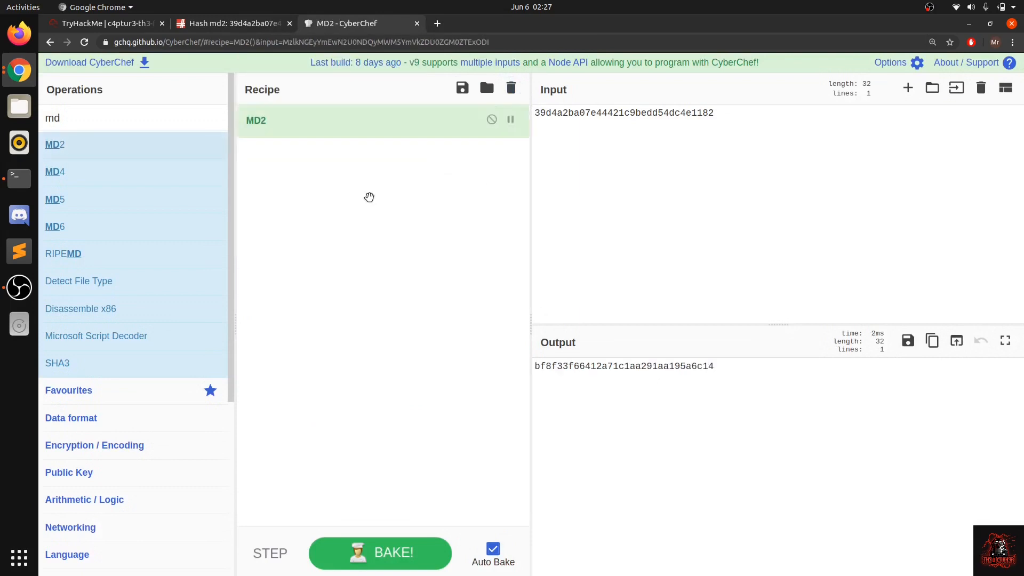
{"action": "left_click", "coordinate": [589, 373]}
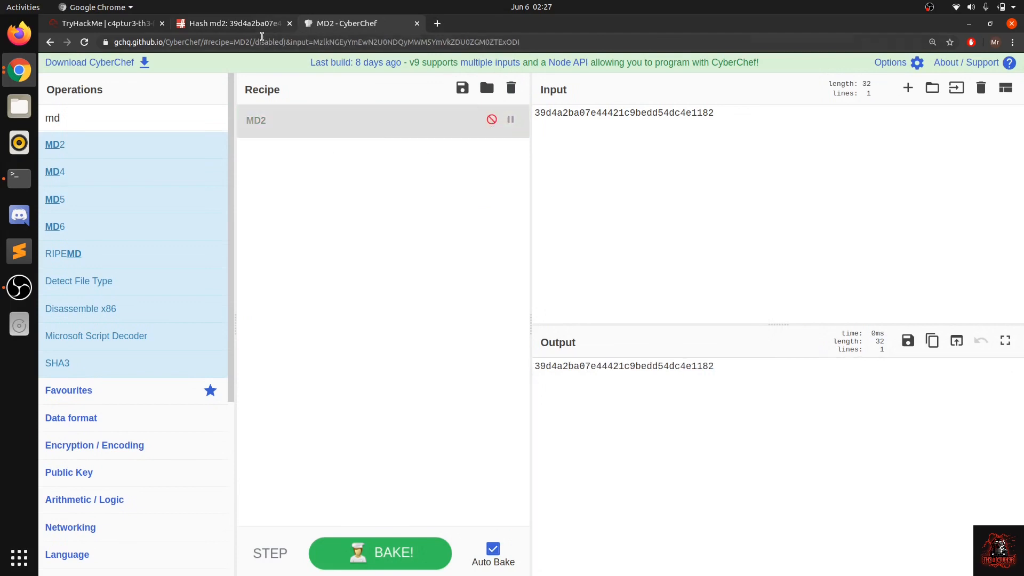
Step: Copy the decrypted value from MD5Hashing.net and submit MDwhat? as the answer to hash #1 in the TryHackMe room
{"action": "left_click", "coordinate": [240, 24]}
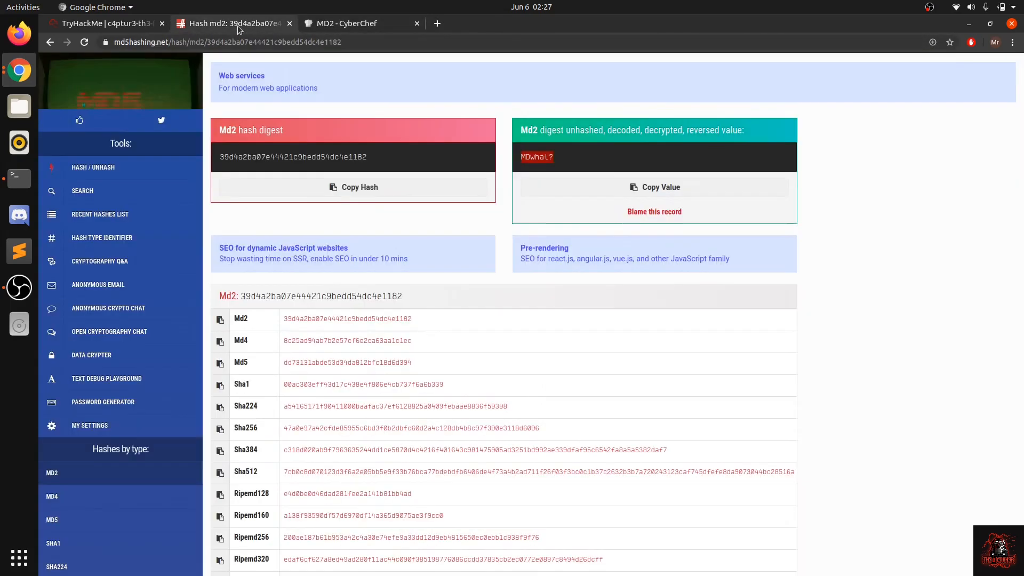
{"action": "left_click", "coordinate": [606, 195]}
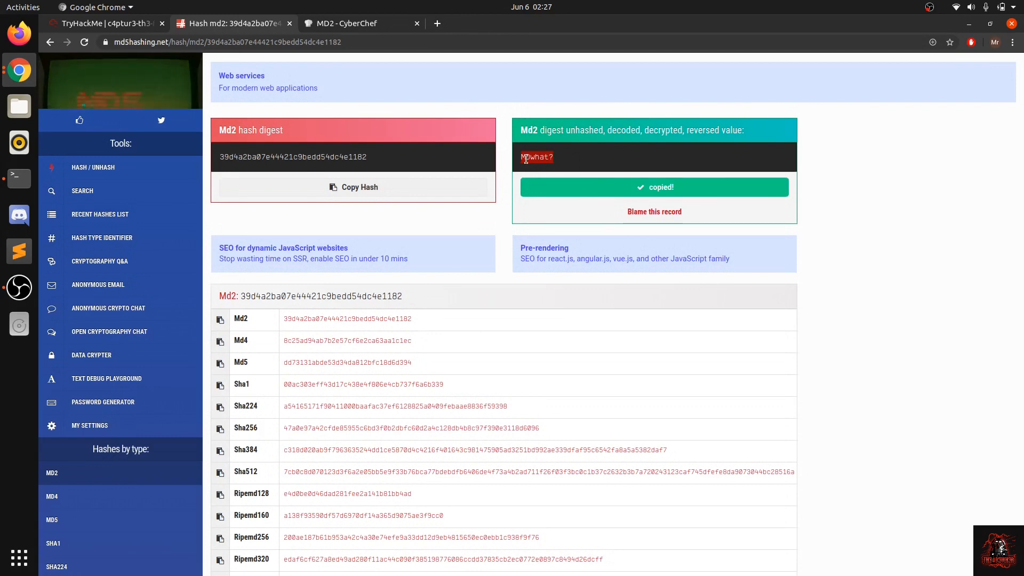
{"action": "left_click", "coordinate": [99, 24]}
{"action": "left_click", "coordinate": [321, 304]}
{"action": "key", "text": "ctrl+v"}
{"action": "left_click", "coordinate": [733, 314]}
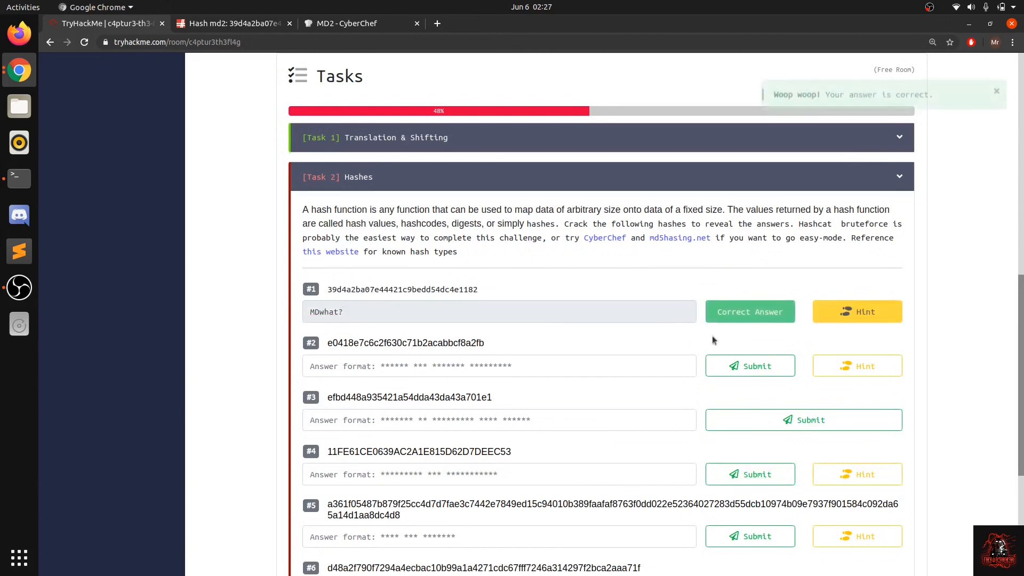
{"action": "scroll", "coordinate": [626, 343], "scroll_direction": "down", "scroll_amount": 2}
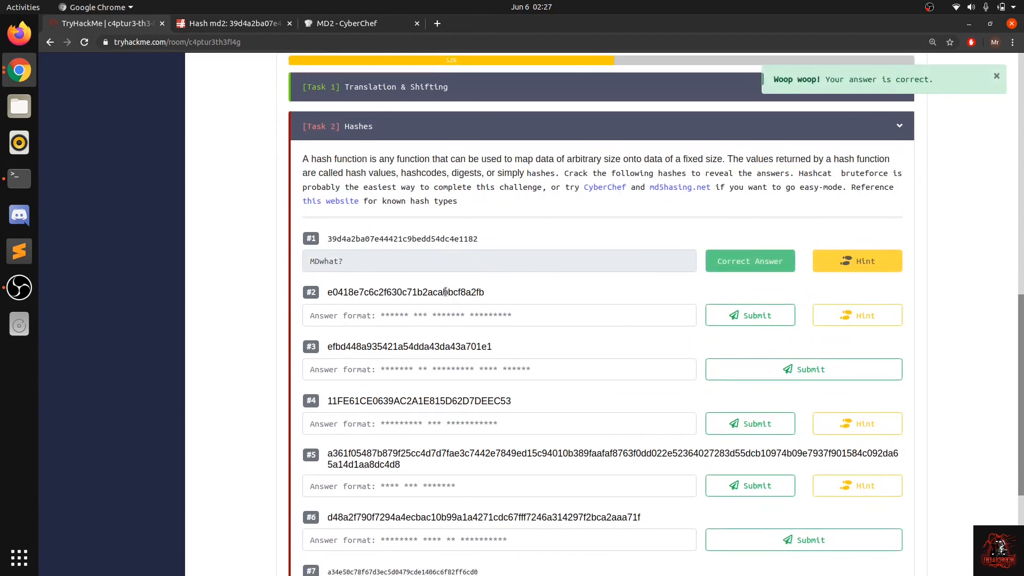
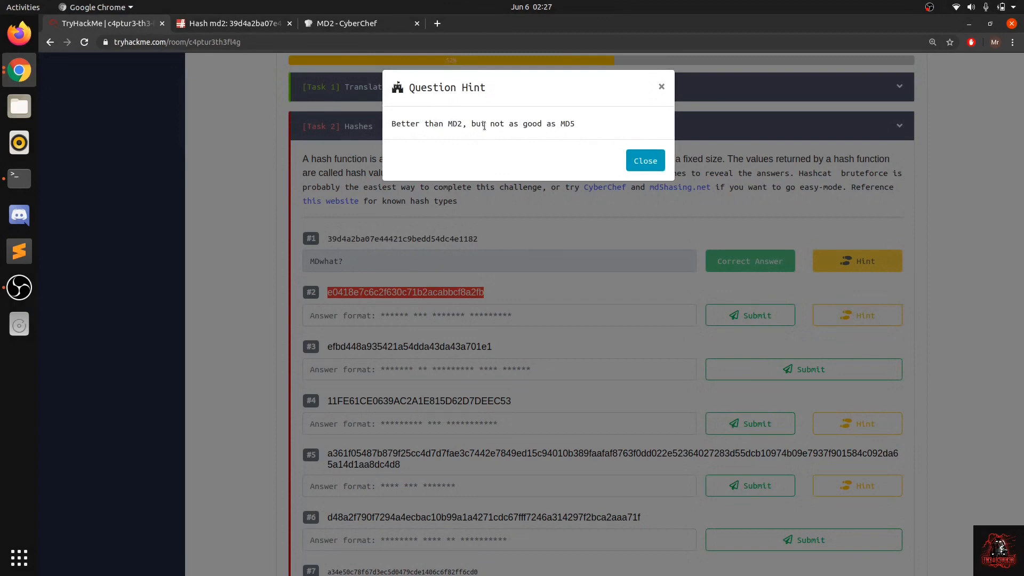
Step: Close the question hint for hash #2 to return to the Task 2 questions
{"action": "left_click", "coordinate": [502, 254]}
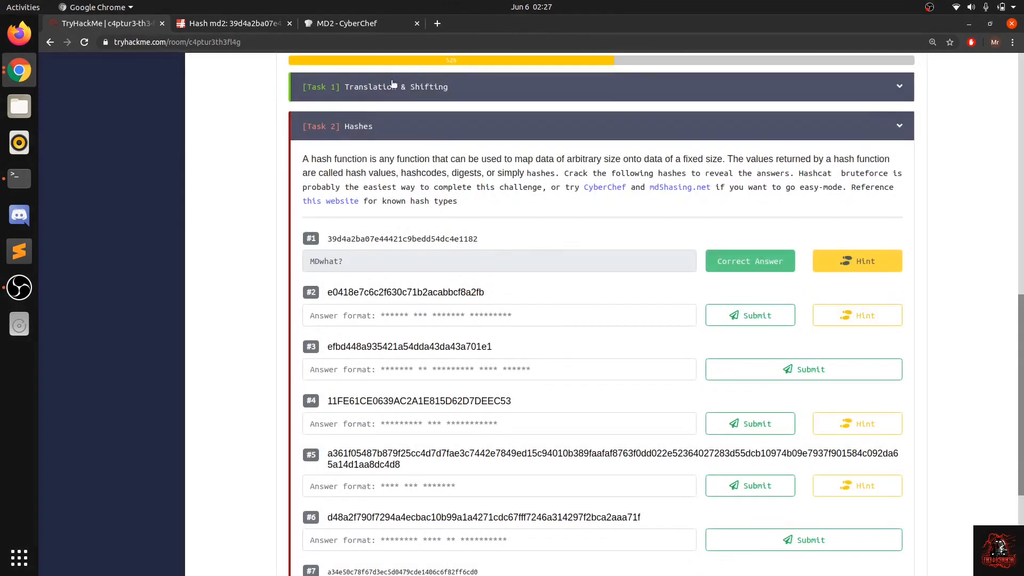
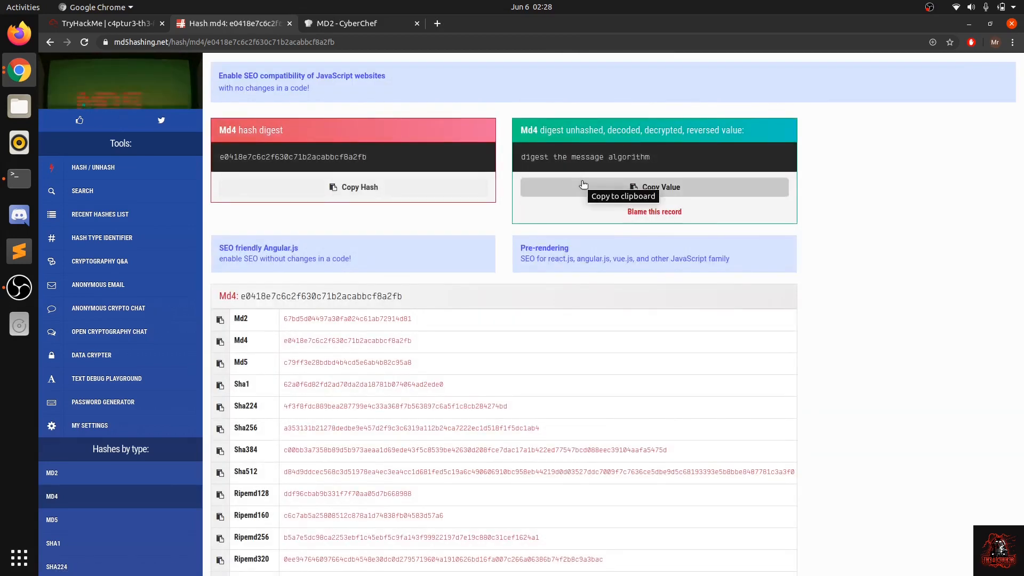
Step: Copy the reversed Md4 value "digest the message algorithm" from the hash result page
{"action": "left_click_drag", "start_coordinate": [522, 159], "coordinate": [672, 167]}
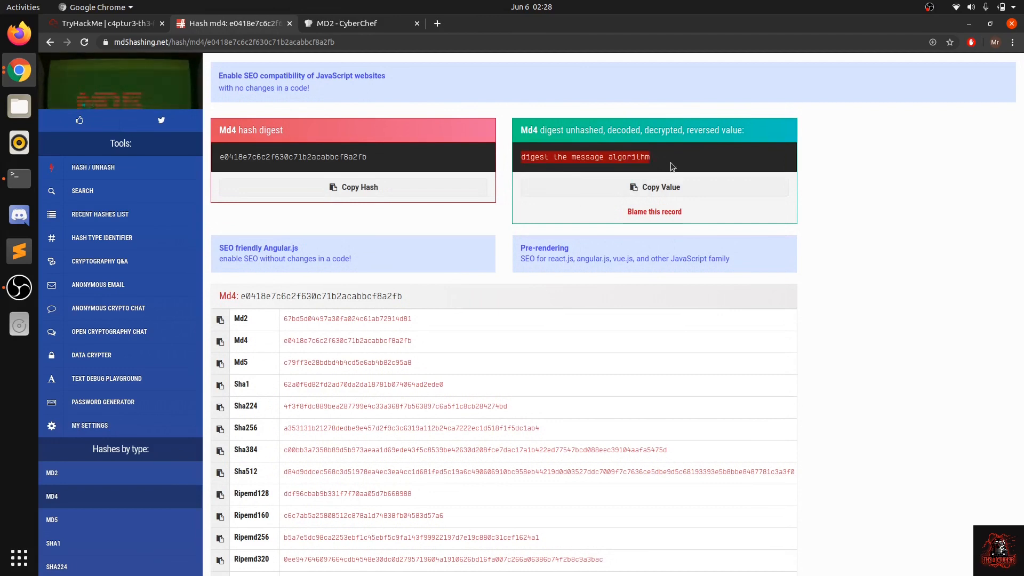
{"action": "left_click", "coordinate": [655, 166]}
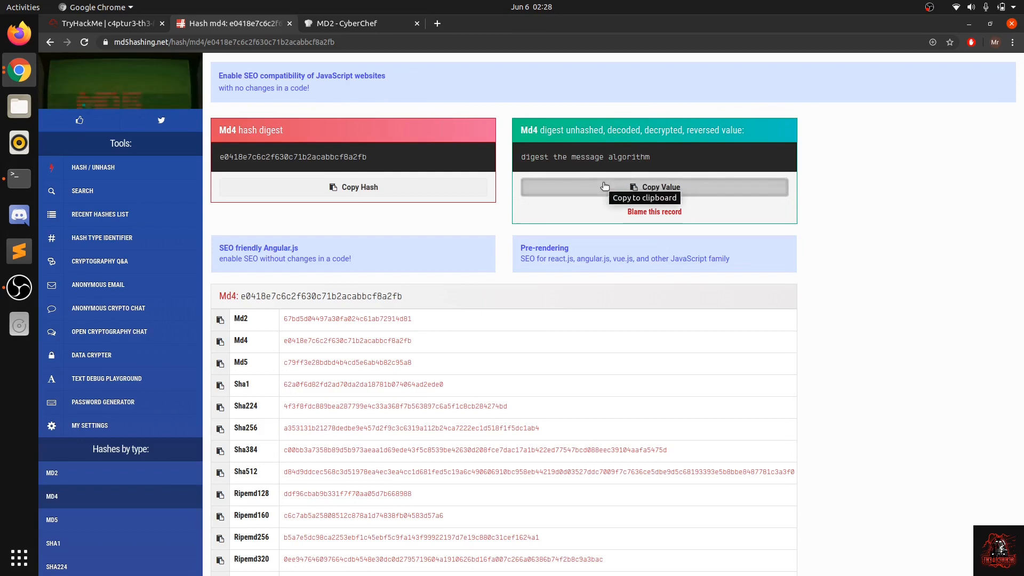
{"action": "left_click", "coordinate": [669, 187]}
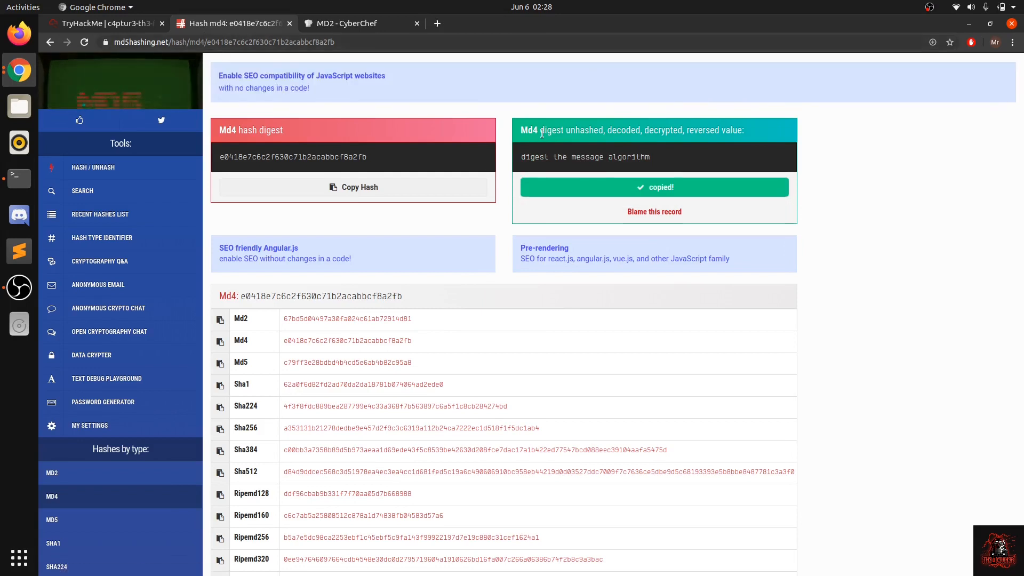
{"action": "left_click_drag", "start_coordinate": [526, 132], "coordinate": [654, 132]}
{"action": "left_click", "coordinate": [510, 128]}
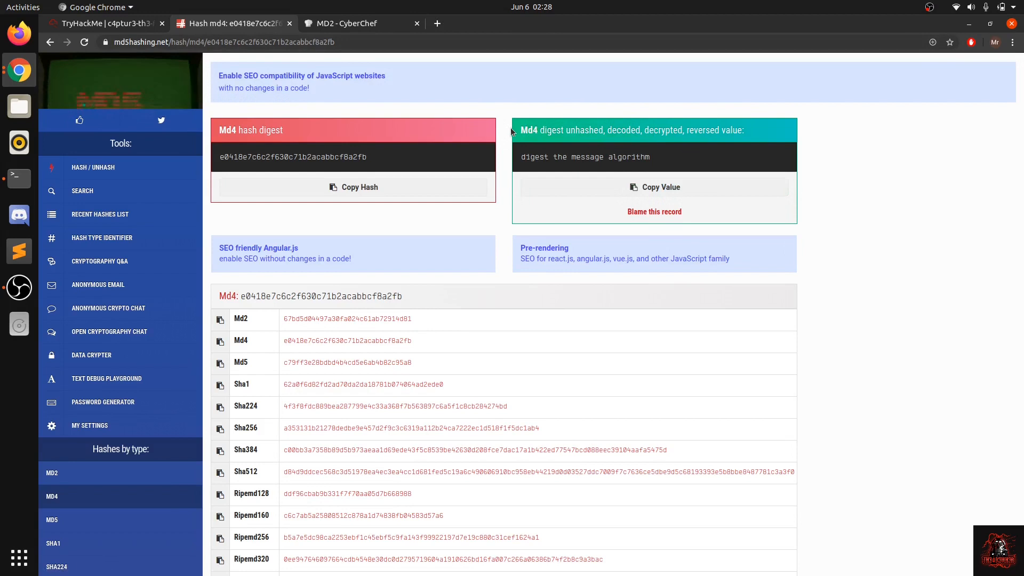
Step: Submit "digest the message algorithm" as the answer to hash #2 on the TryHackMe room page
{"action": "left_click", "coordinate": [112, 23]}
{"action": "left_click", "coordinate": [390, 316]}
{"action": "key", "text": "ctrl+v"}
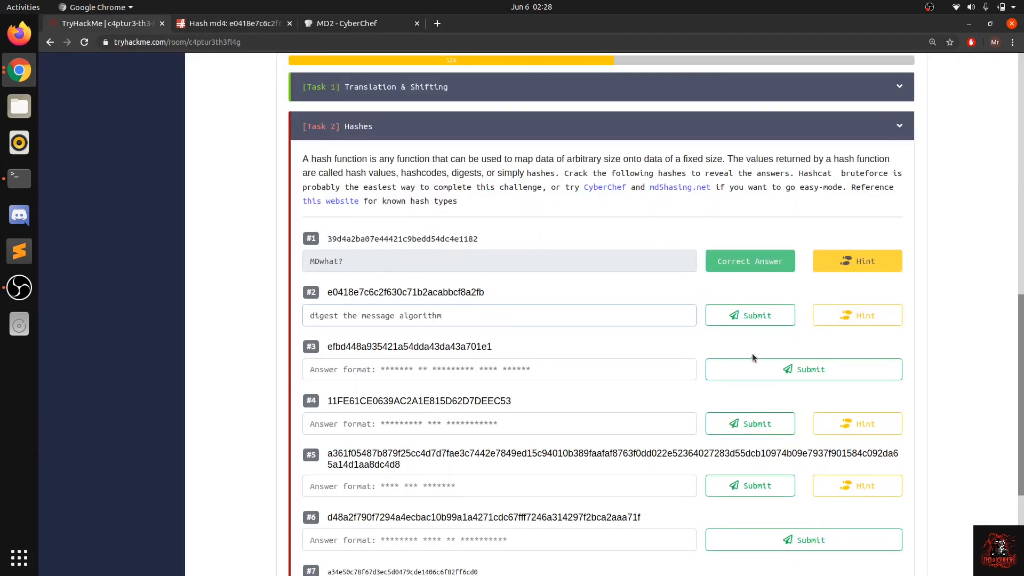
{"action": "left_click", "coordinate": [738, 319]}
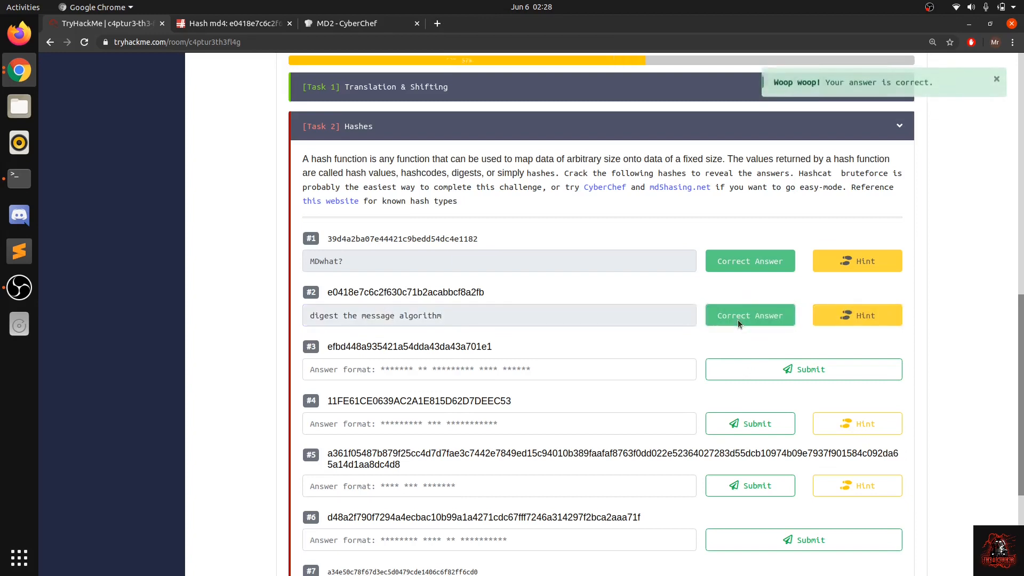
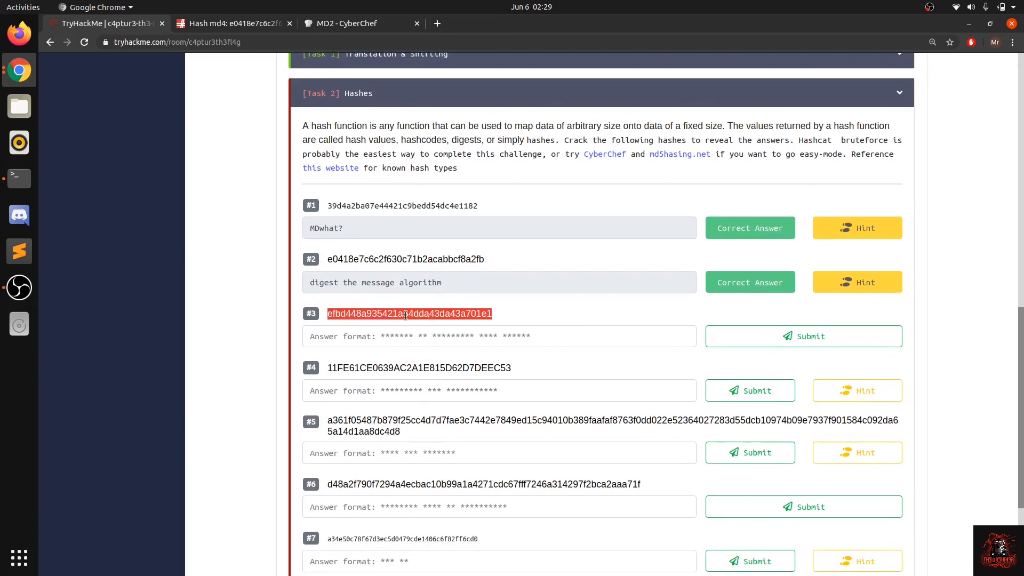
Step: Switch from the TryHackMe room to the open md5hashing.net page to look up hash #3
{"action": "left_click", "coordinate": [266, 22]}
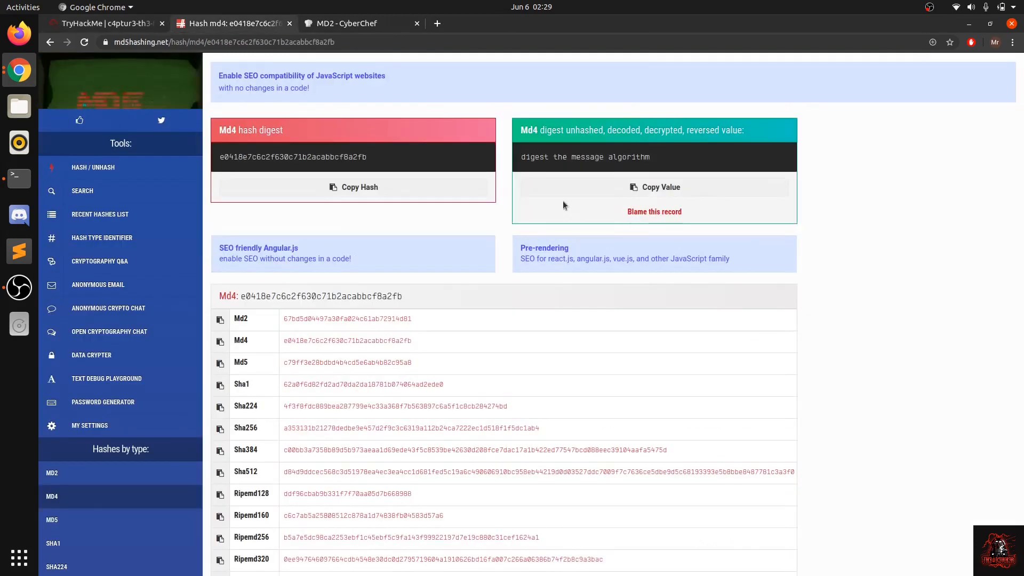
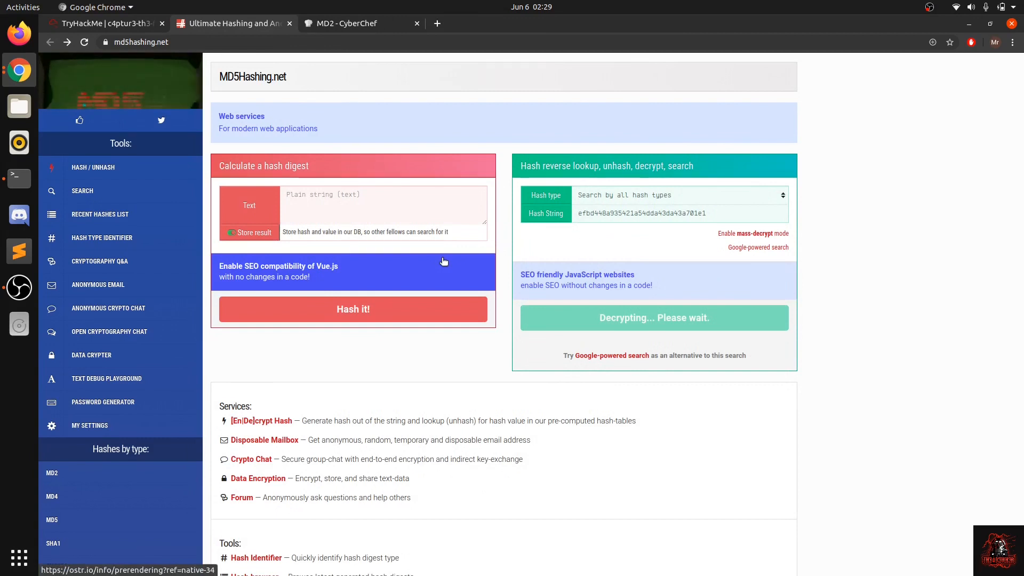
Step: Return to the TryHackMe room, highlight hash #4 in Task 2 and view its question hint
{"action": "left_click", "coordinate": [119, 23]}
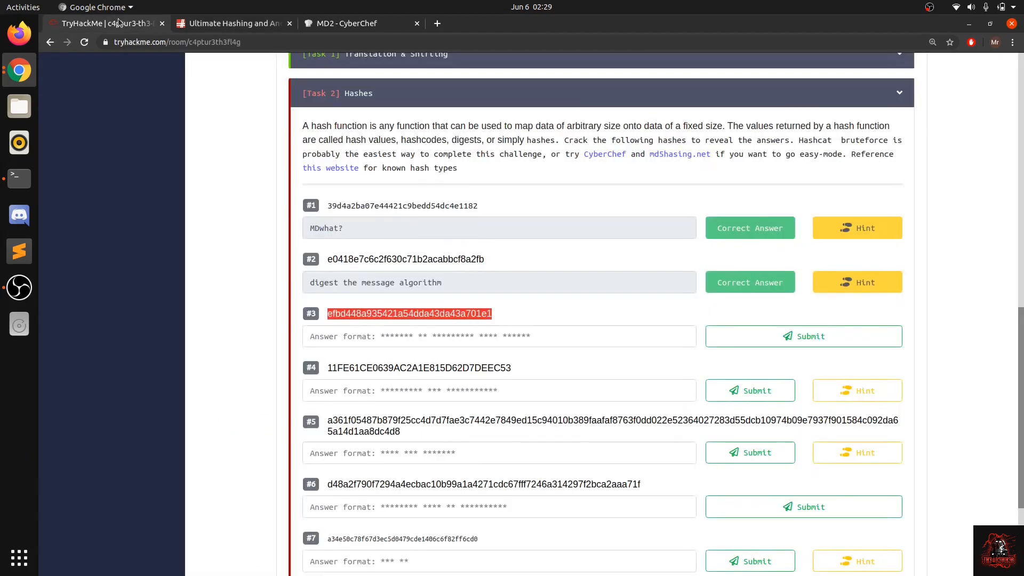
{"action": "left_click", "coordinate": [357, 382]}
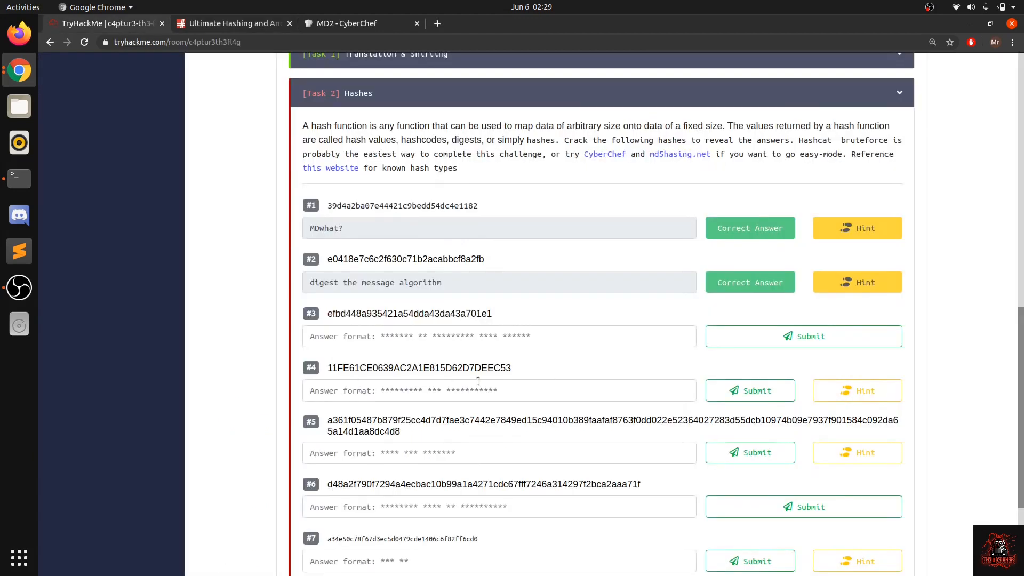
{"action": "double_click", "coordinate": [385, 375]}
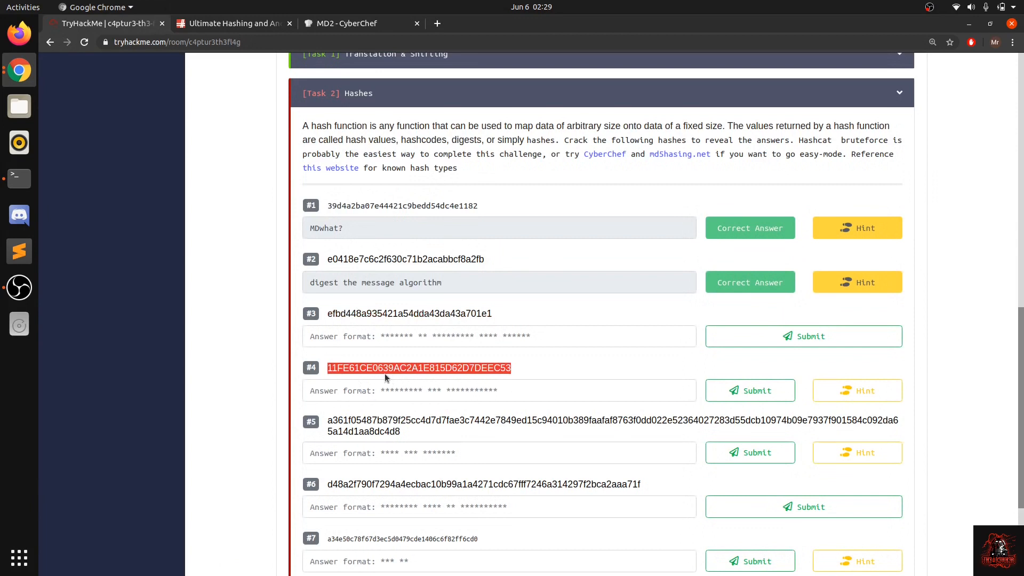
{"action": "left_click", "coordinate": [477, 367]}
{"action": "double_click", "coordinate": [413, 371]}
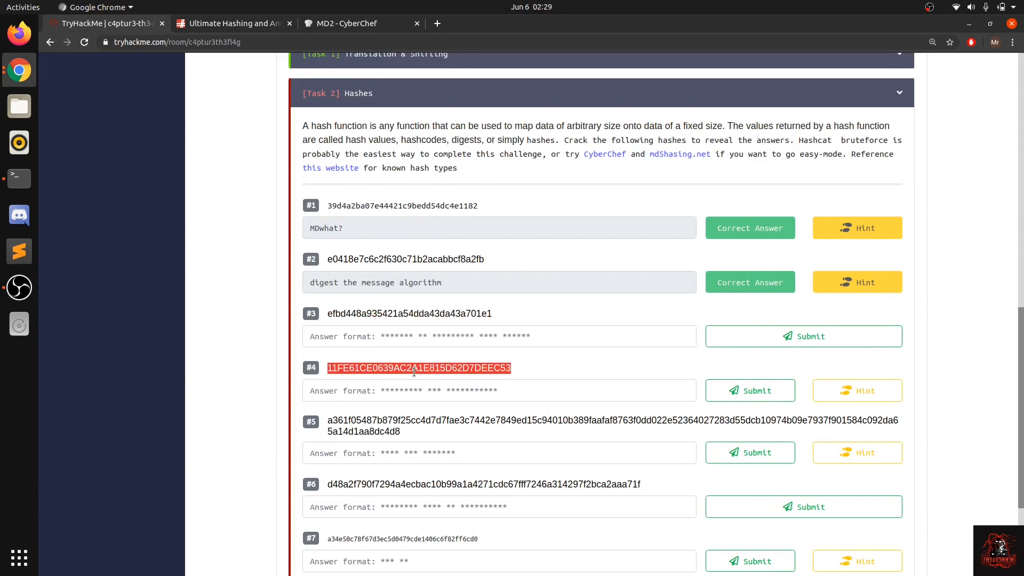
{"action": "left_click", "coordinate": [876, 390]}
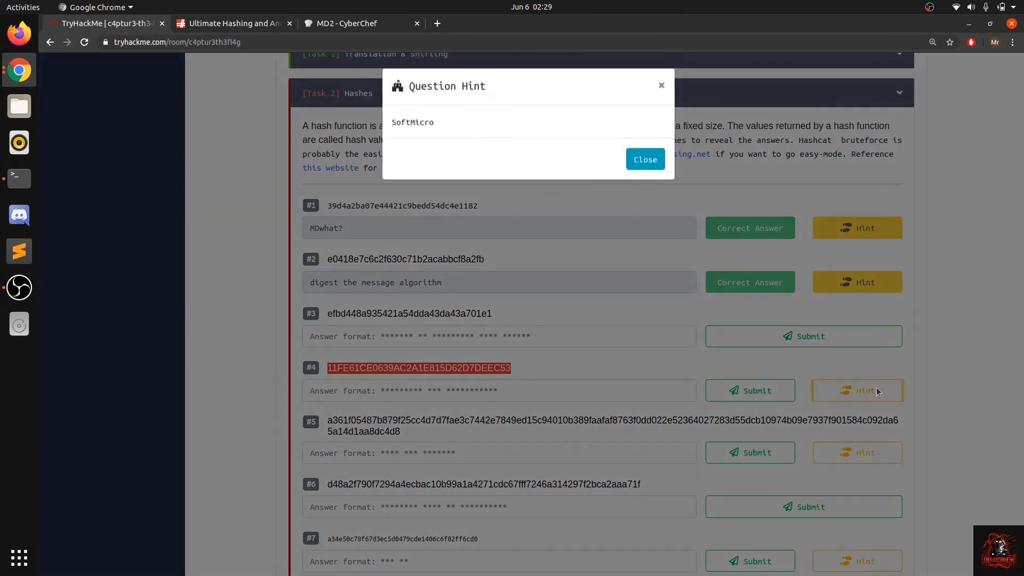
{"action": "left_click", "coordinate": [660, 366]}
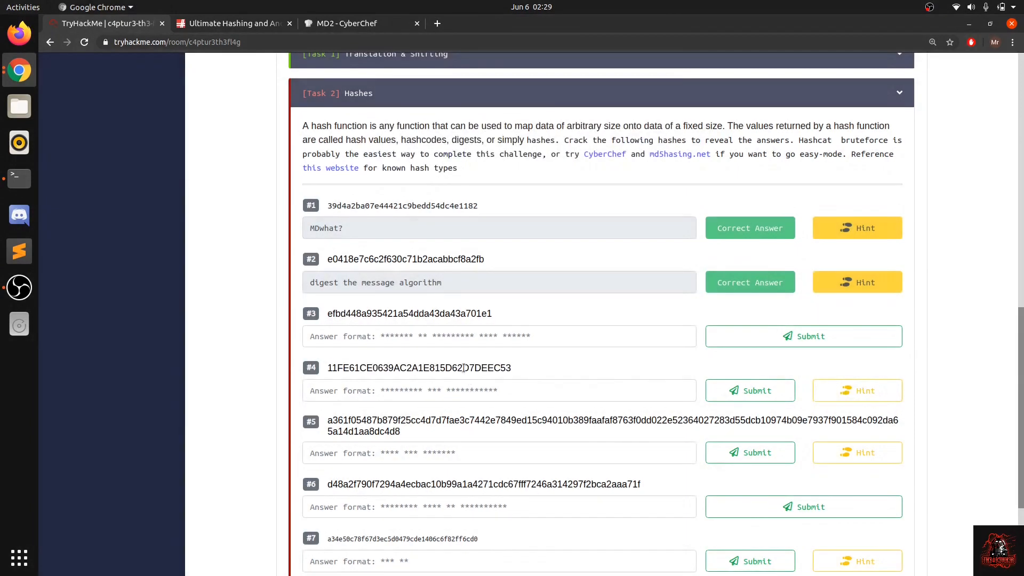
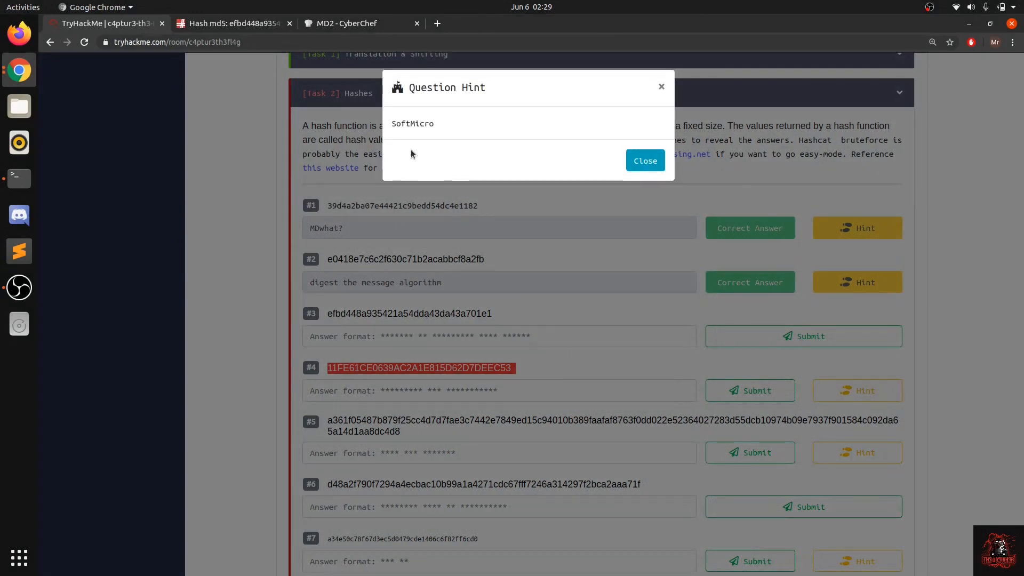
Step: Close the question hint and copy the decoded value of hash #3 from the md5hashing.net result page
{"action": "left_click", "coordinate": [404, 250]}
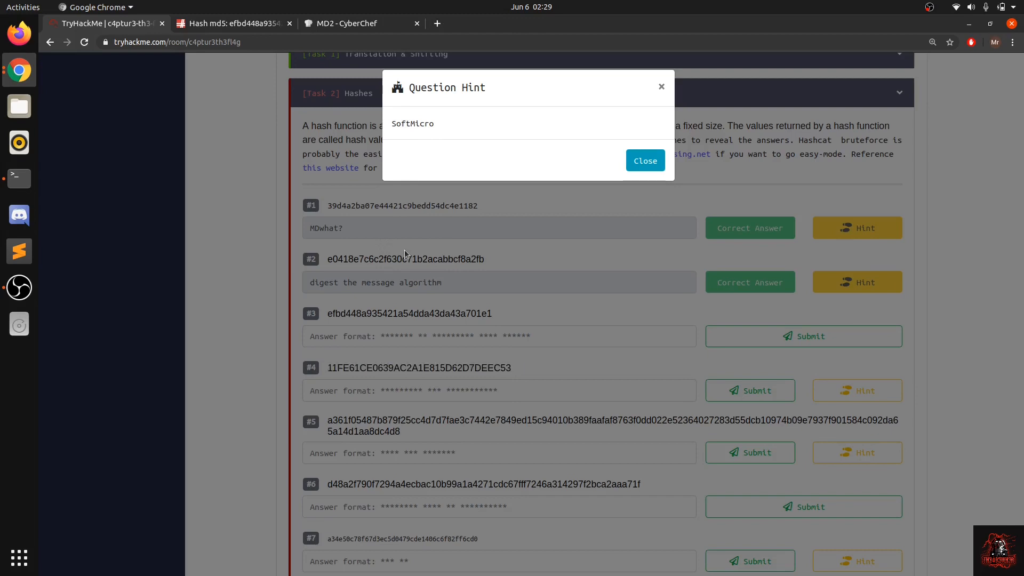
{"action": "left_click", "coordinate": [347, 27]}
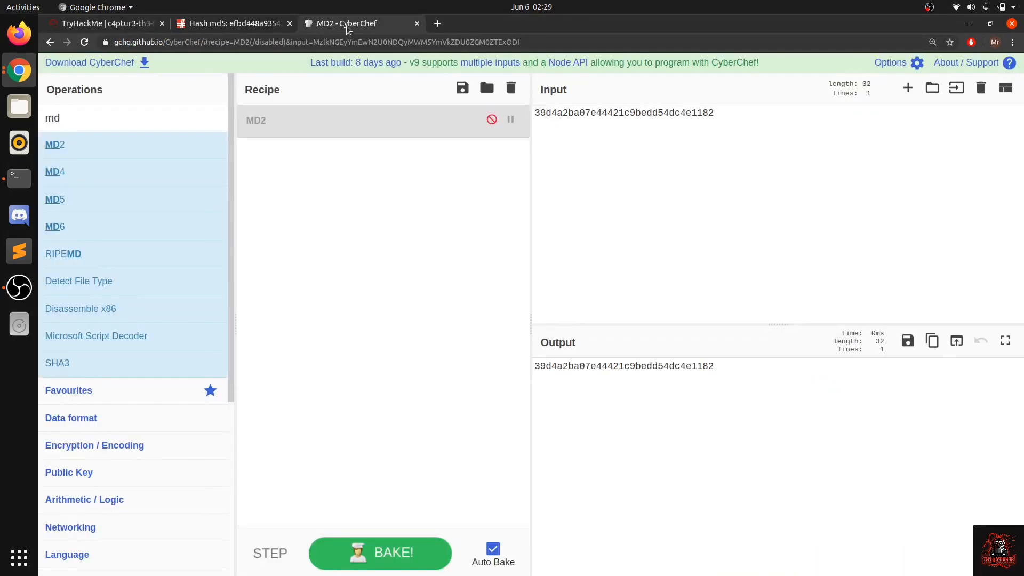
{"action": "left_click", "coordinate": [255, 24]}
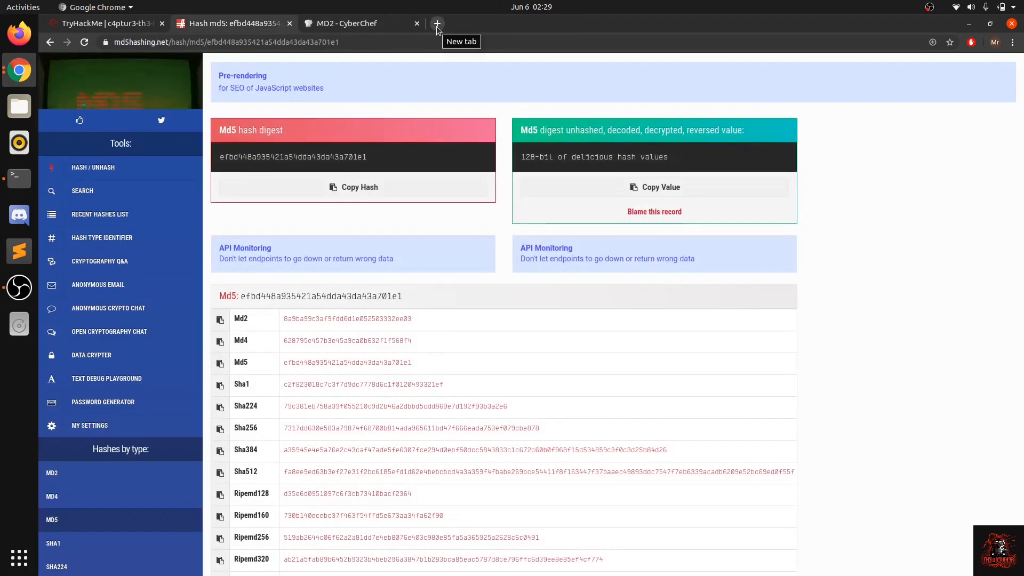
{"action": "left_click", "coordinate": [668, 190]}
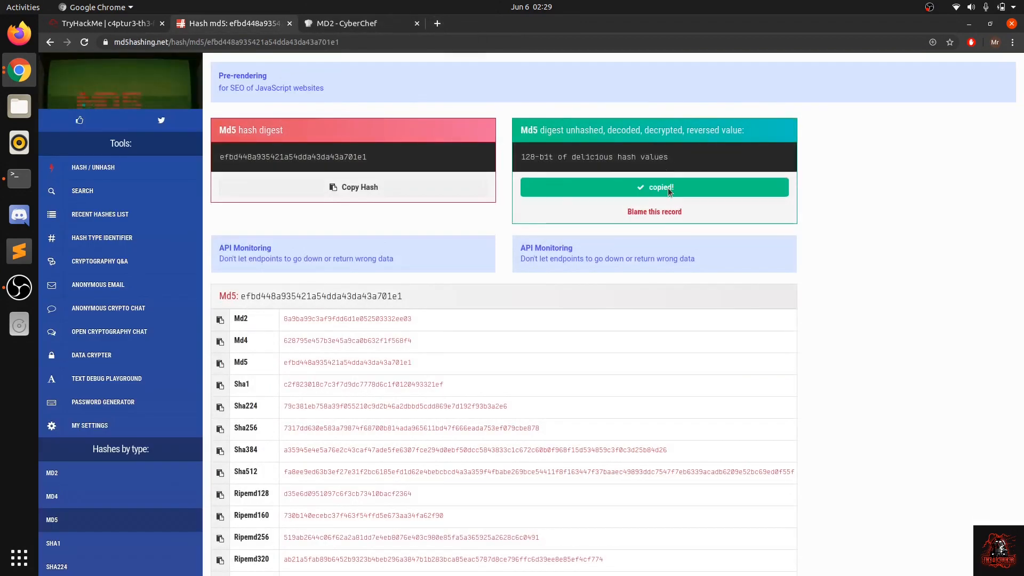
Step: Return to the TryHackMe room and submit "128-bit of delicious hash values" as the answer to hash #3
{"action": "left_click", "coordinate": [106, 24]}
{"action": "left_click", "coordinate": [375, 339]}
{"action": "type", "text": "128-bit of delicious hash values"}
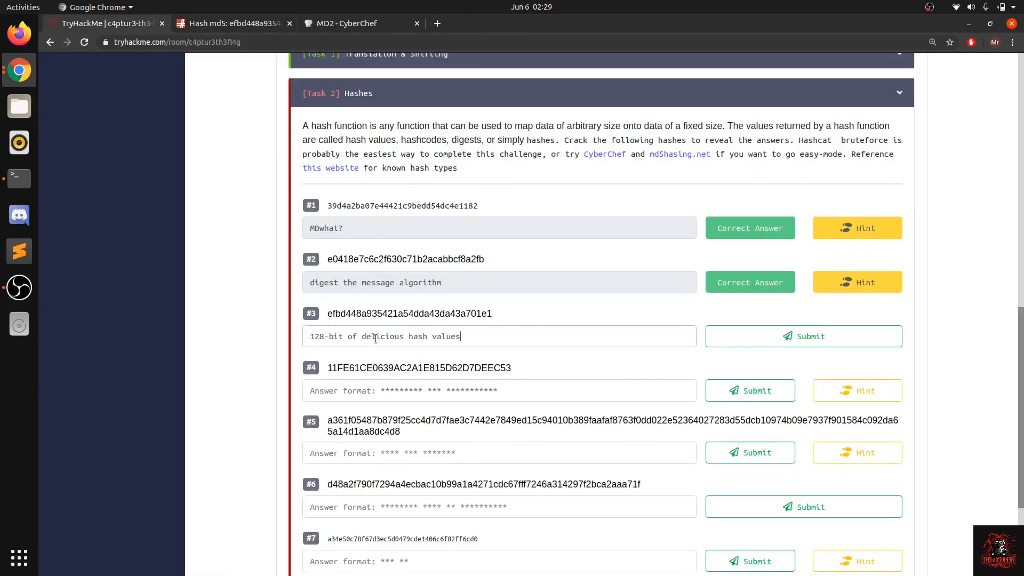
{"action": "left_click", "coordinate": [800, 336]}
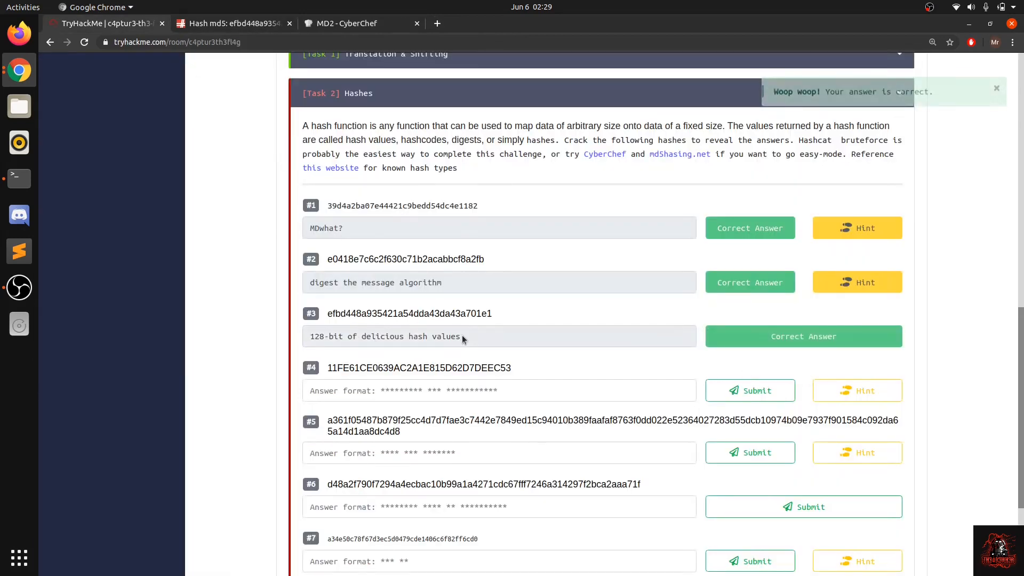
Step: Select the full hash string of question #4 in Task 2
{"action": "left_click", "coordinate": [463, 383]}
{"action": "double_click", "coordinate": [458, 369]}
{"action": "double_click", "coordinate": [458, 369]}
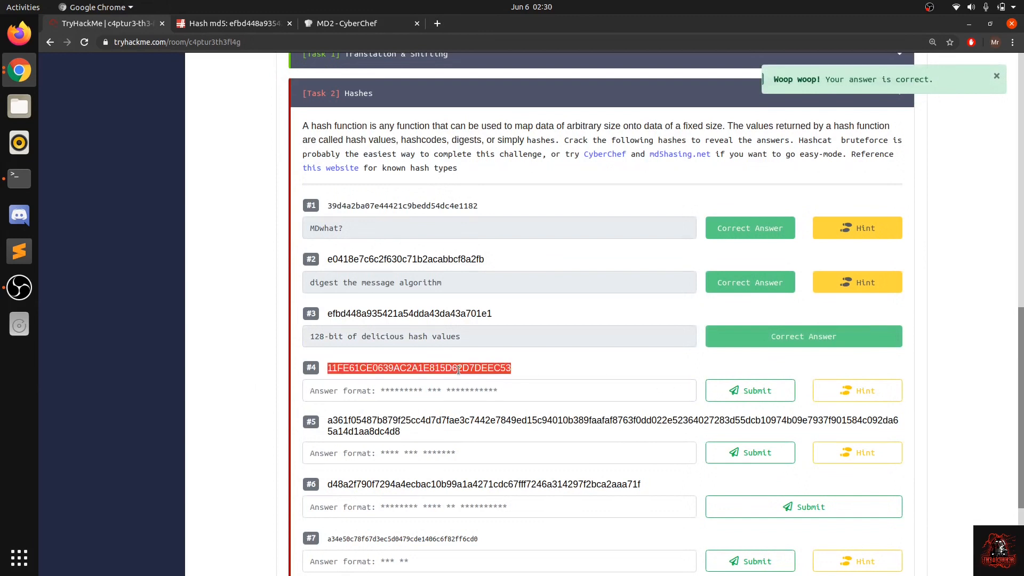
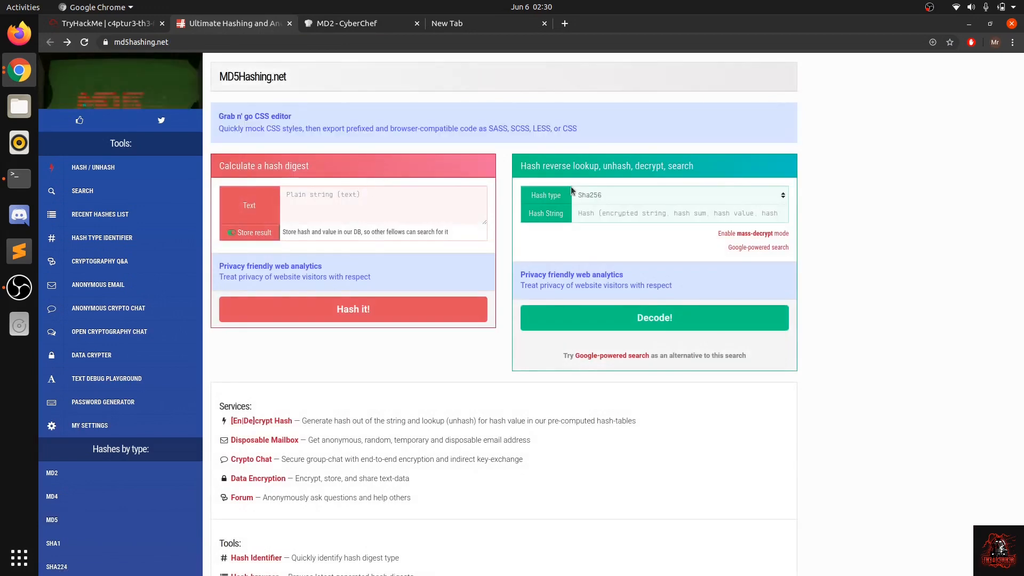
Step: Look through the hash types offered by the md5hashing.net reverse lookup form for NTLM, then close the list unchanged
{"action": "left_click", "coordinate": [593, 199]}
{"action": "scroll", "coordinate": [594, 356], "scroll_direction": "down", "scroll_amount": 8}
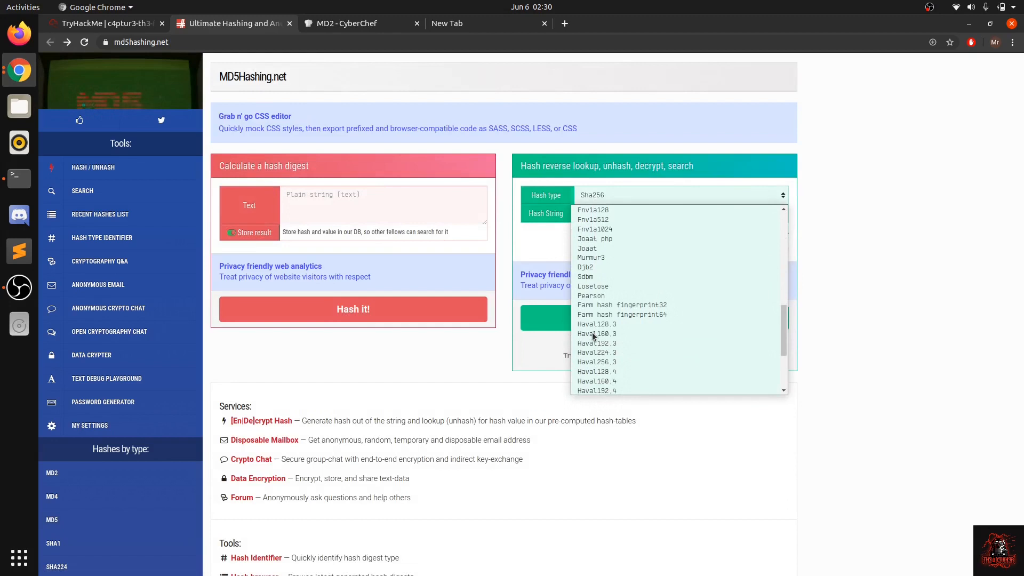
{"action": "scroll", "coordinate": [593, 342], "scroll_direction": "down", "scroll_amount": 3}
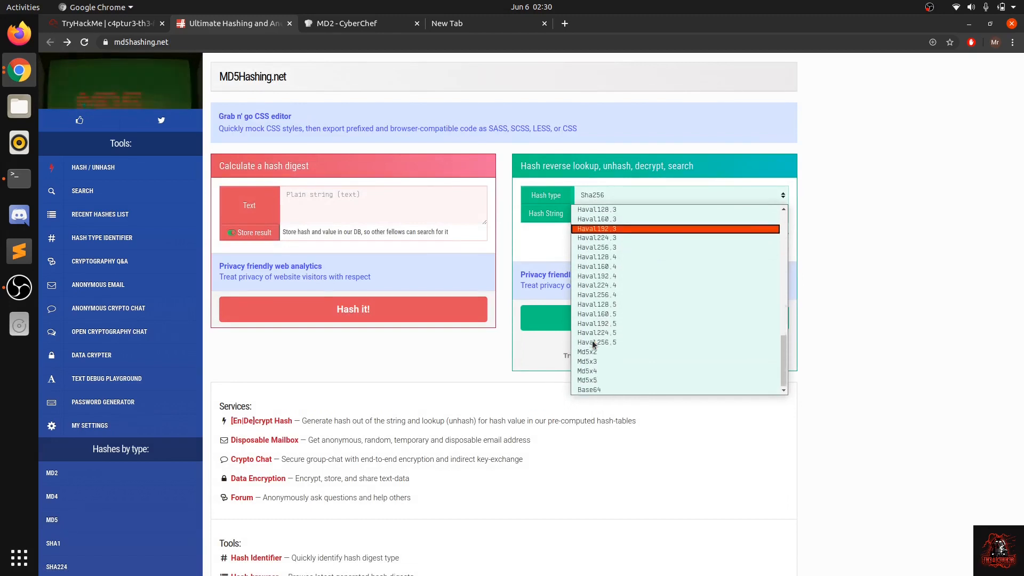
{"action": "scroll", "coordinate": [593, 344], "scroll_direction": "up", "scroll_amount": 8}
{"action": "scroll", "coordinate": [595, 290], "scroll_direction": "up", "scroll_amount": 4}
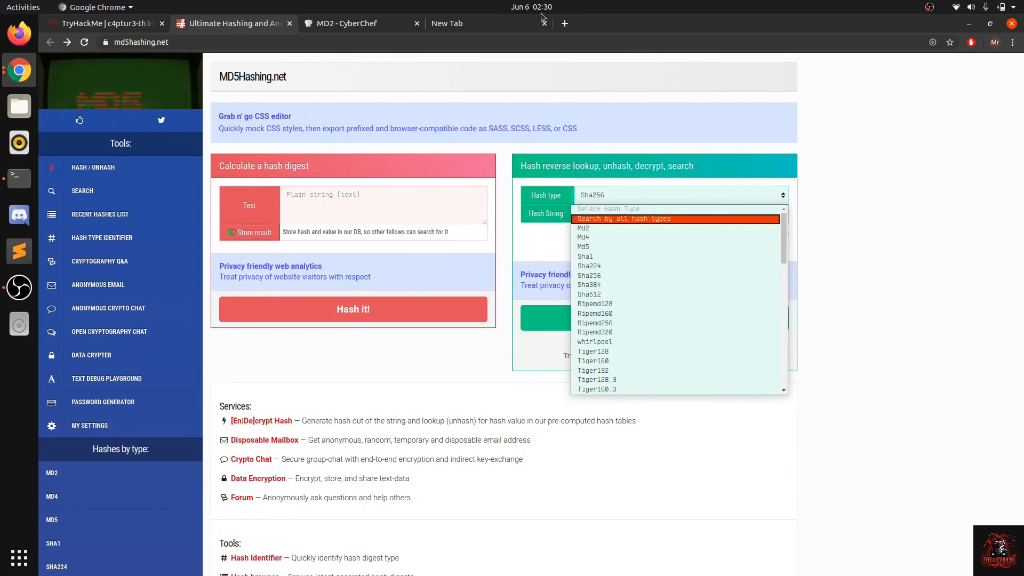
{"action": "left_click", "coordinate": [502, 23]}
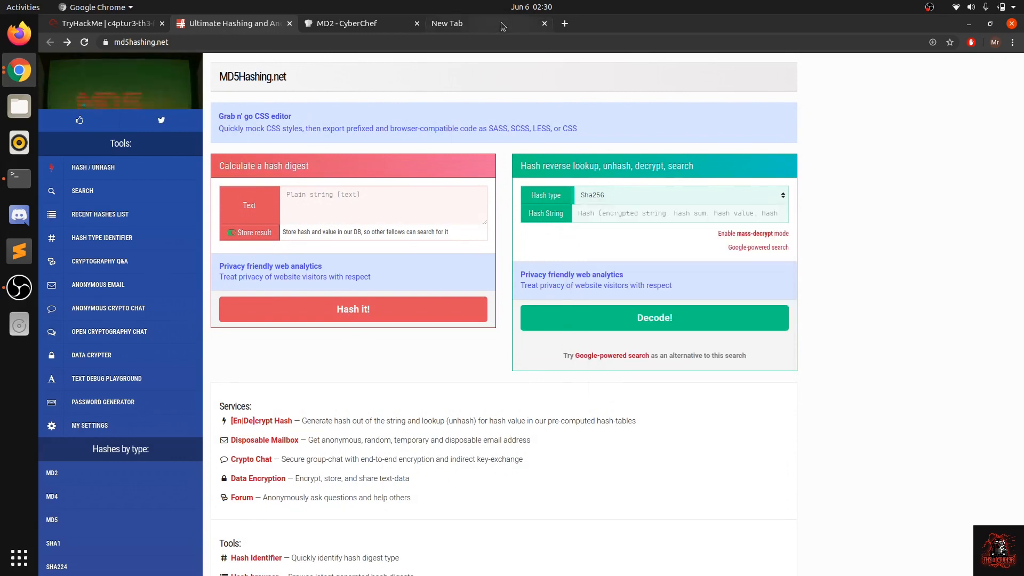
Step: Search Google for "ntlm hashe" in the empty browser tab and look over the results
{"action": "left_click", "coordinate": [501, 23]}
{"action": "type", "text": "nt"}
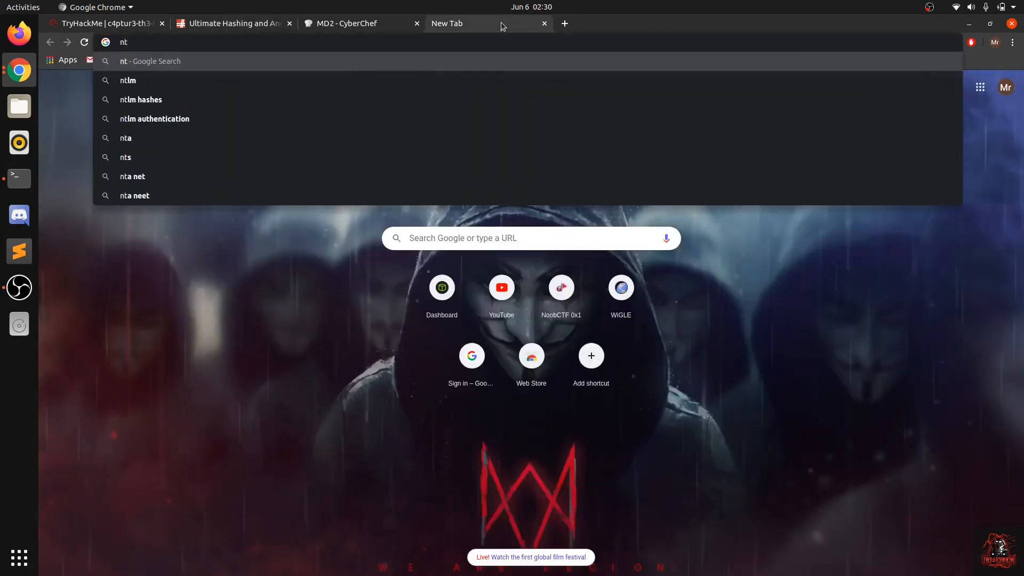
{"action": "type", "text": "lm"}
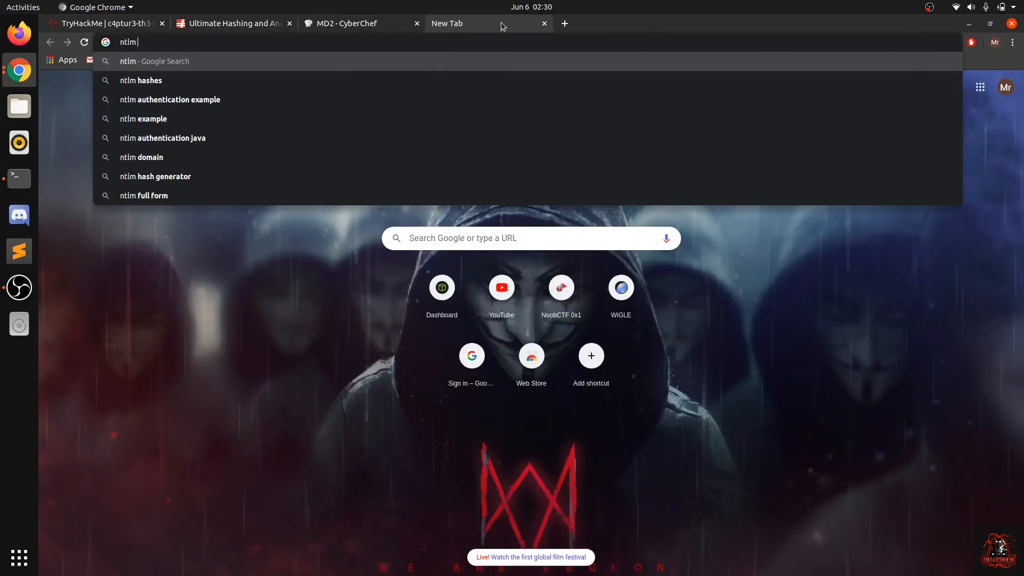
{"action": "key", "text": "Down"}
{"action": "key", "text": "Down"}
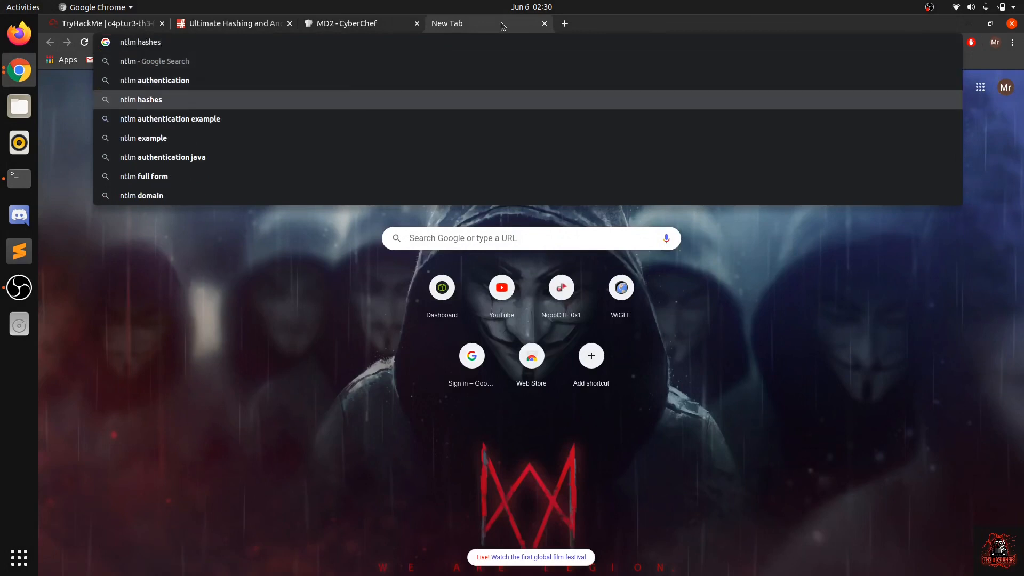
{"action": "key", "text": "BackSpace"}
{"action": "key", "text": "Return"}
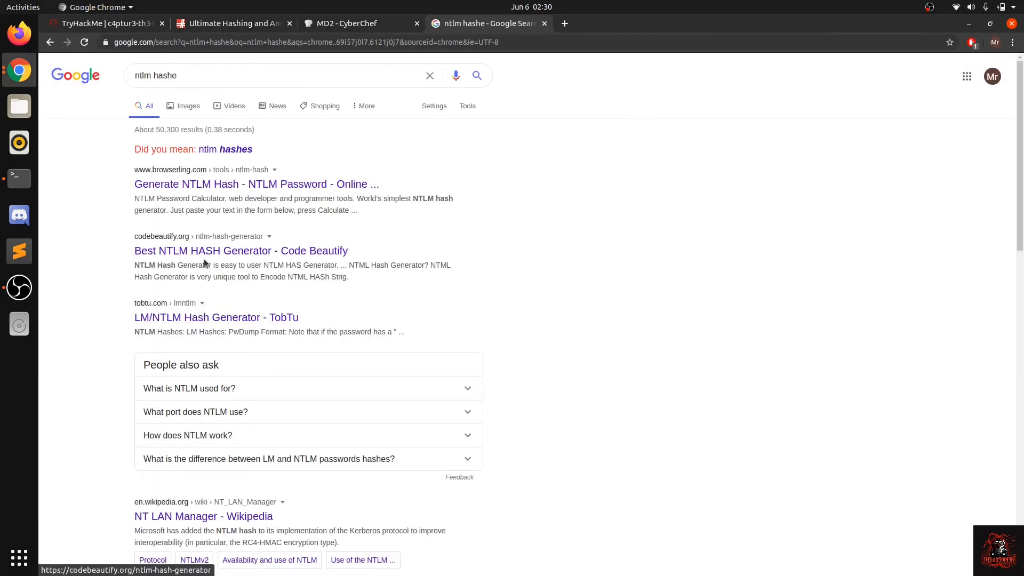
{"action": "scroll", "coordinate": [203, 258], "scroll_direction": "down", "scroll_amount": 5}
{"action": "scroll", "coordinate": [204, 258], "scroll_direction": "up", "scroll_amount": 5}
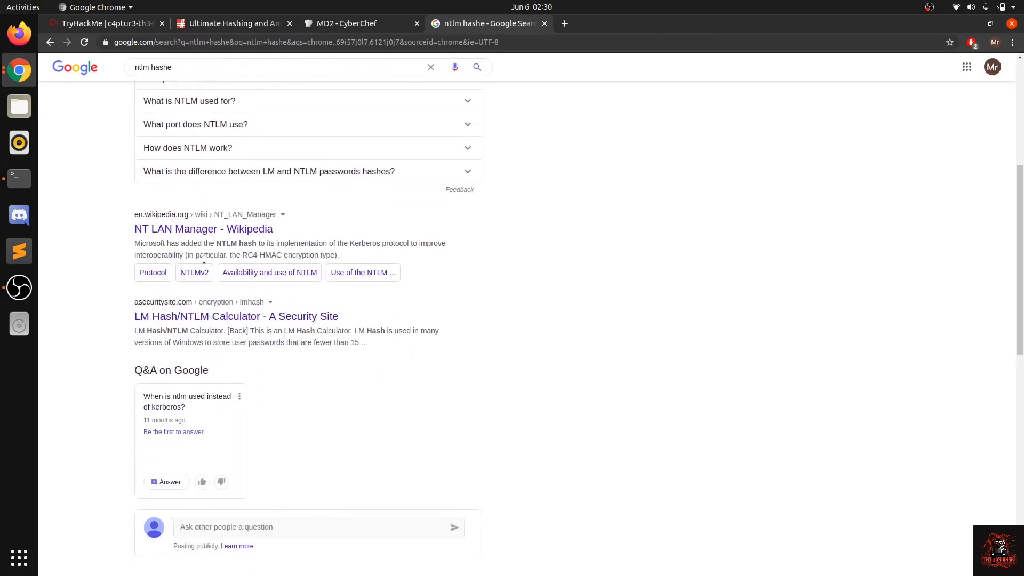
Step: Clear the NTLM search query and close its results page
{"action": "left_click", "coordinate": [200, 72]}
{"action": "key", "text": "ctrl+a"}
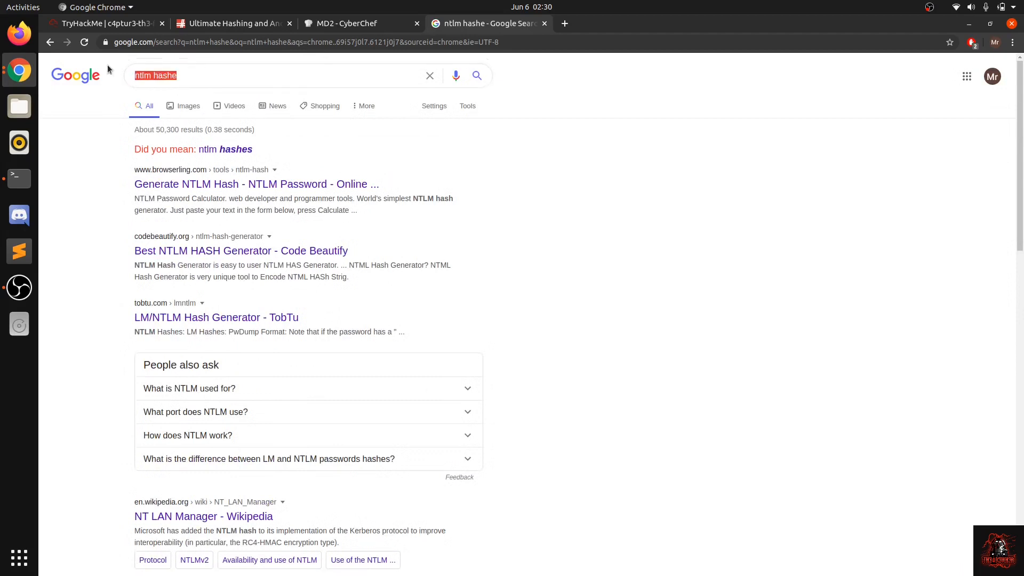
{"action": "key", "text": "BackSpace"}
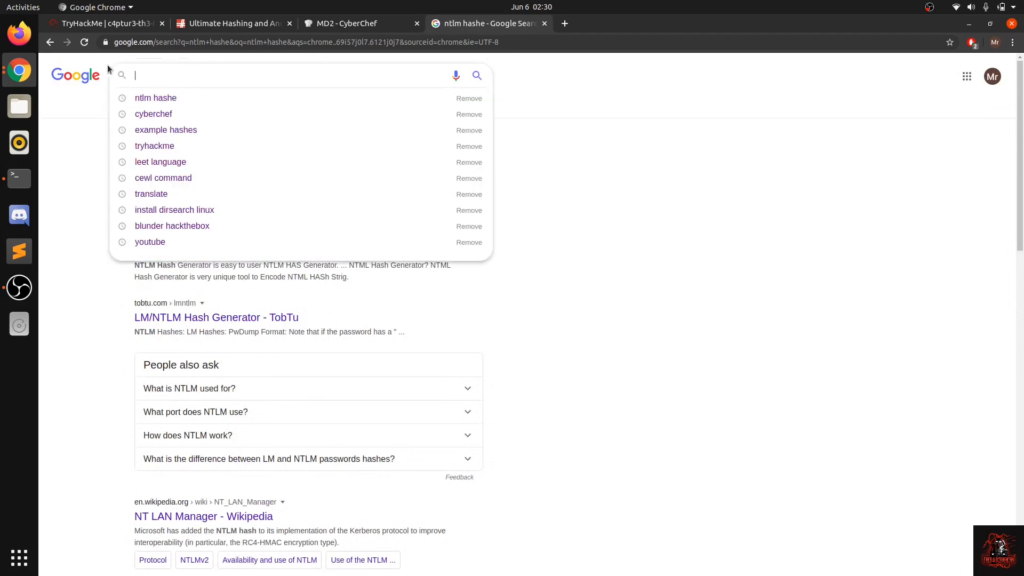
{"action": "left_click", "coordinate": [544, 23]}
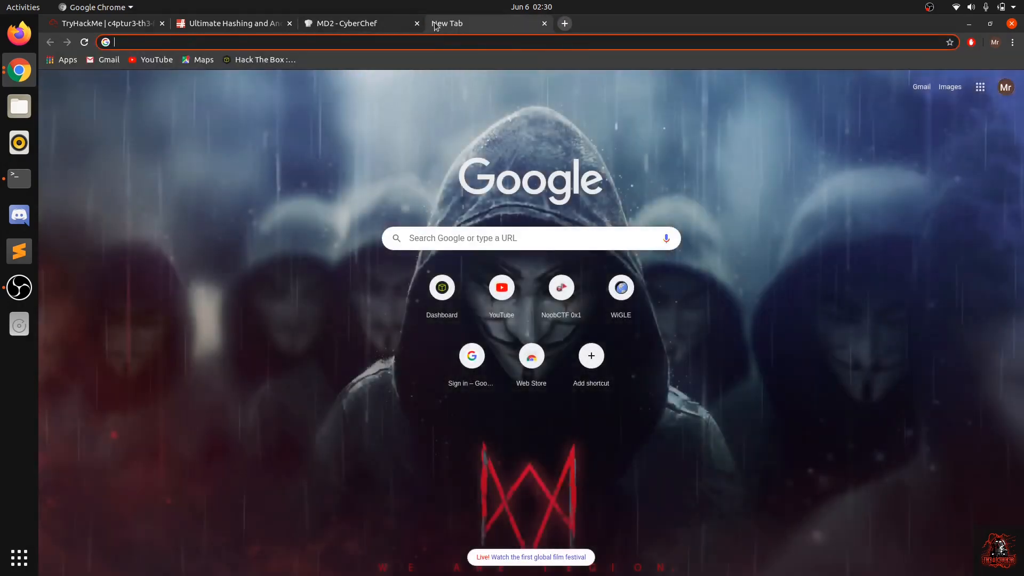
Step: Search Google for "md5 decrypt" in a new tab and open the md5decrypt.net result
{"action": "type", "text": "md5"}
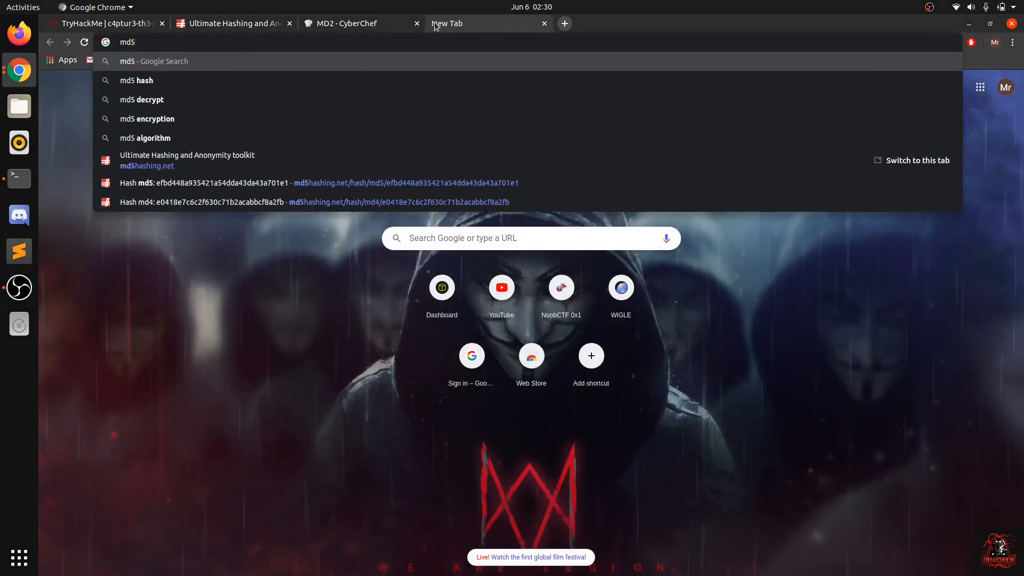
{"action": "key", "text": "Down"}
{"action": "key", "text": "Down"}
{"action": "key", "text": "Return"}
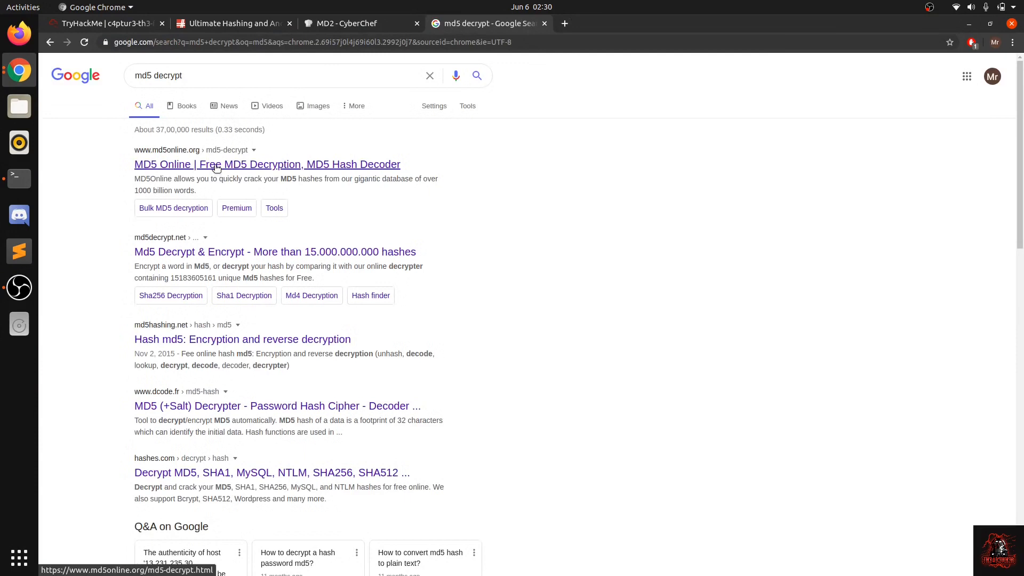
{"action": "left_click", "coordinate": [211, 253]}
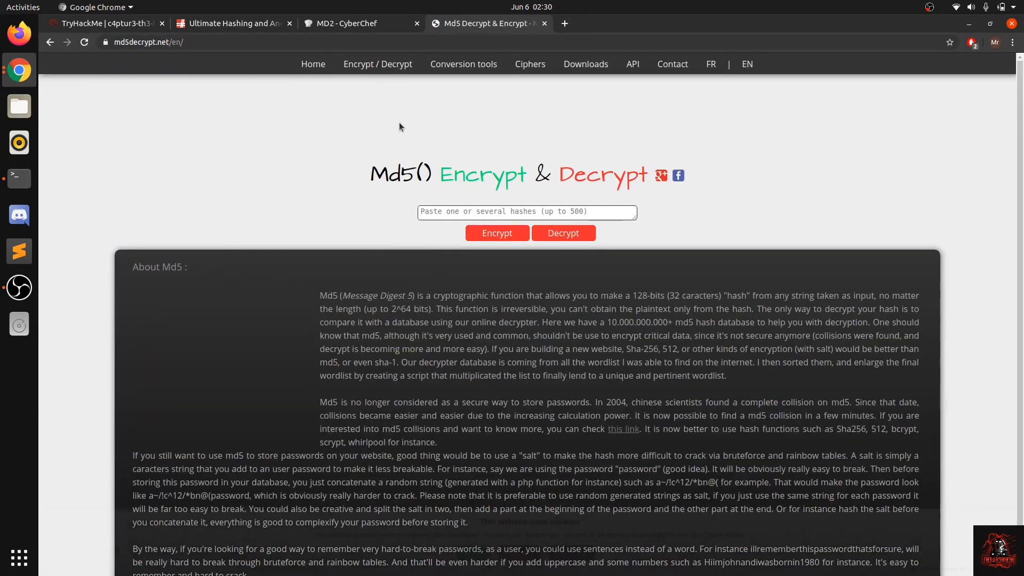
Step: Open the Hash finder tool on md5decrypt.net and look up the type of the copied question #4 hash
{"action": "mouse_move", "coordinate": [378, 65]}
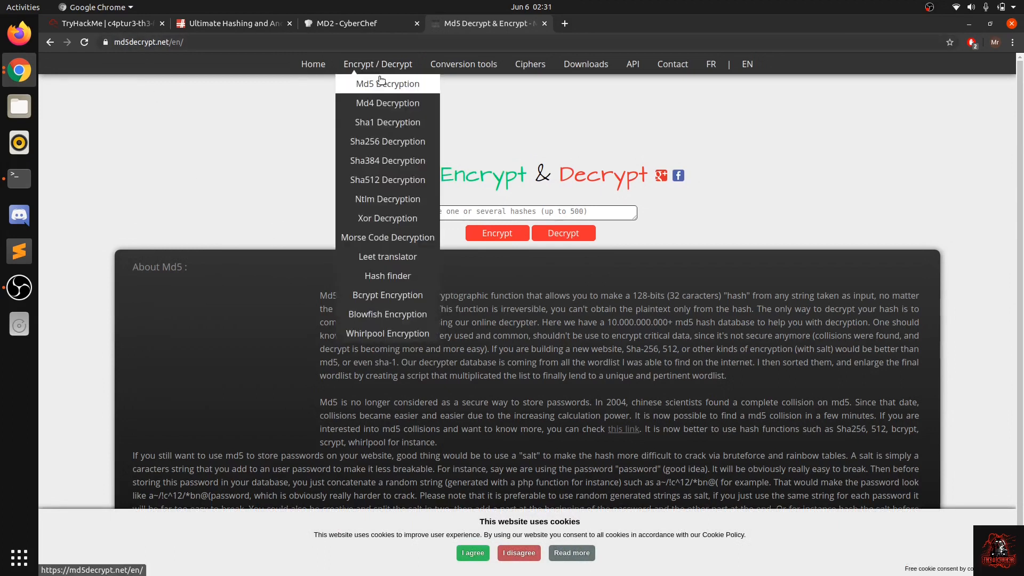
{"action": "left_click", "coordinate": [396, 274]}
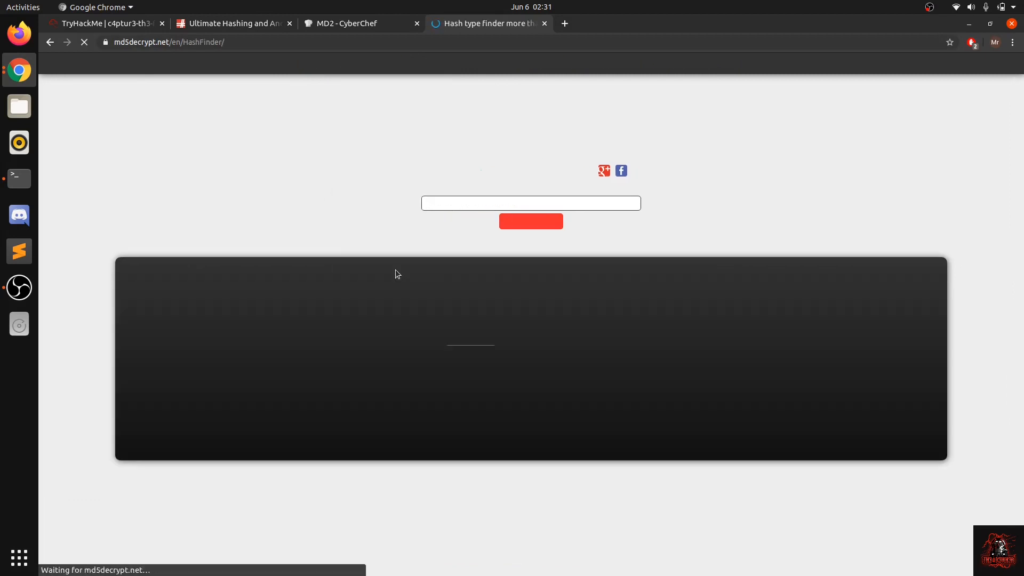
{"action": "type", "text": "11FE61CE0639AC2A1E815D62D7DEEC53"}
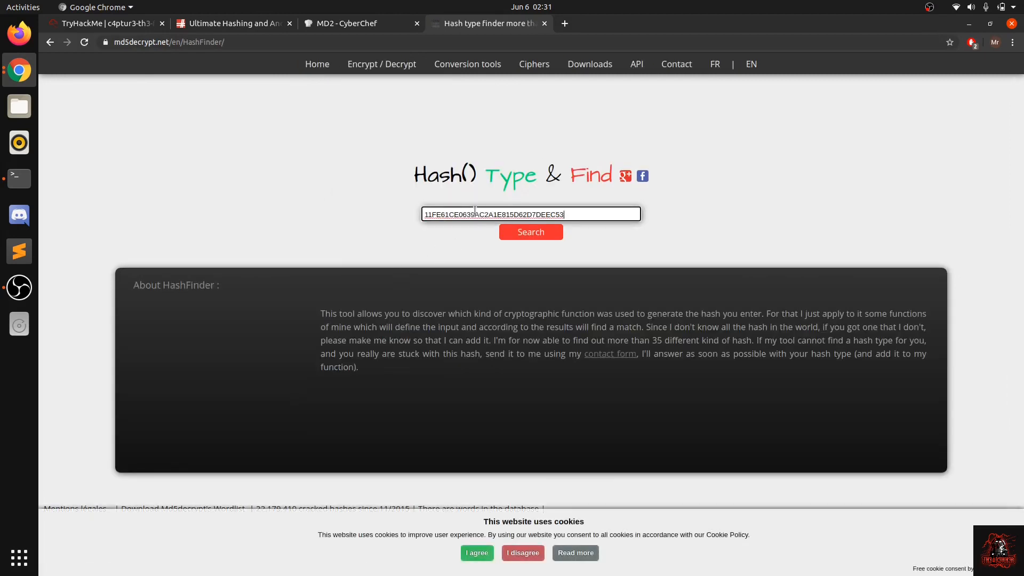
{"action": "left_click", "coordinate": [520, 233]}
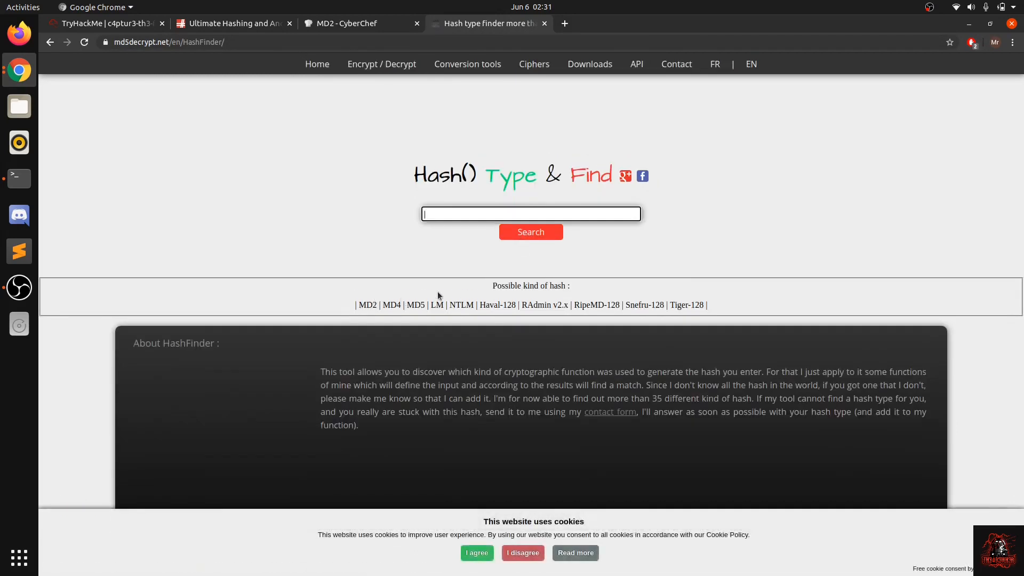
Step: Highlight NTLM among the possible hash types and open the site's Ntlm Decryption tool
{"action": "left_click", "coordinate": [490, 289]}
{"action": "left_click", "coordinate": [429, 291]}
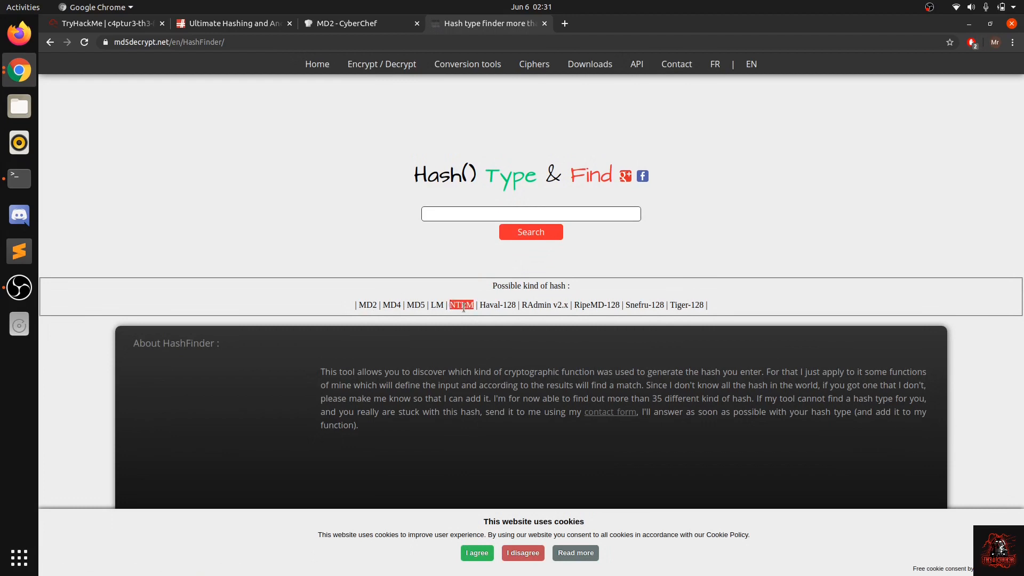
{"action": "left_click", "coordinate": [470, 247]}
{"action": "mouse_move", "coordinate": [385, 73]}
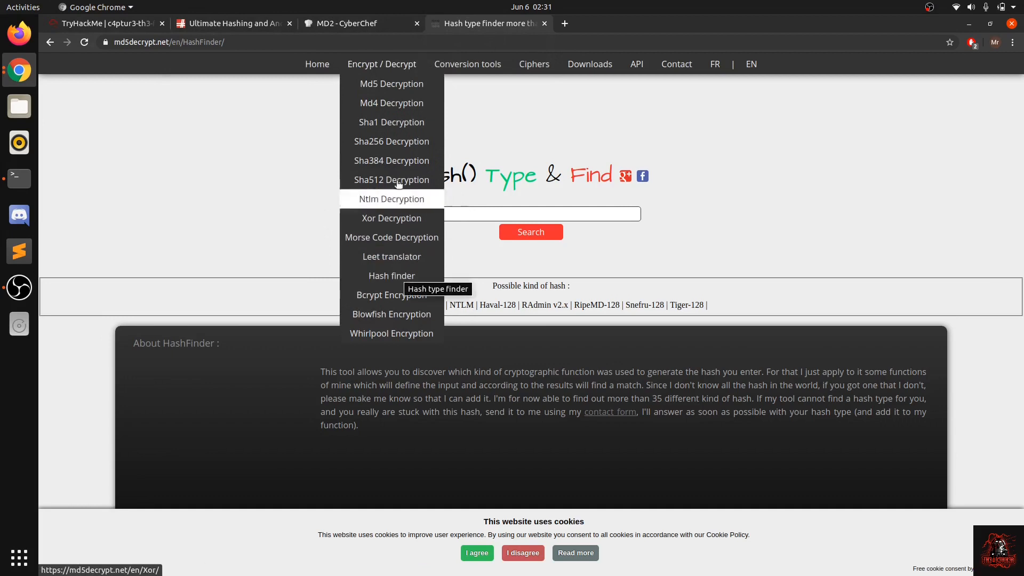
{"action": "left_click", "coordinate": [395, 199]}
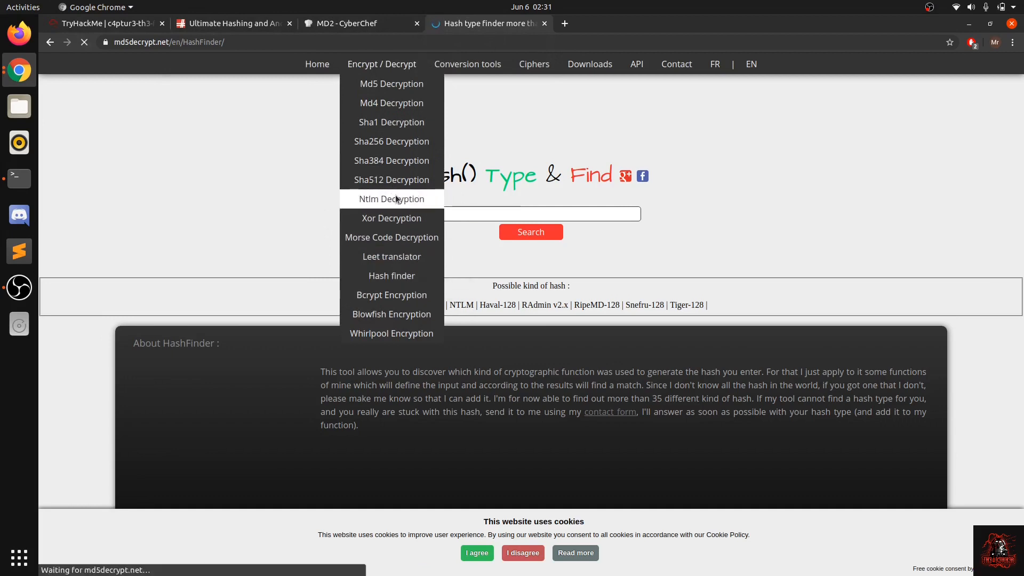
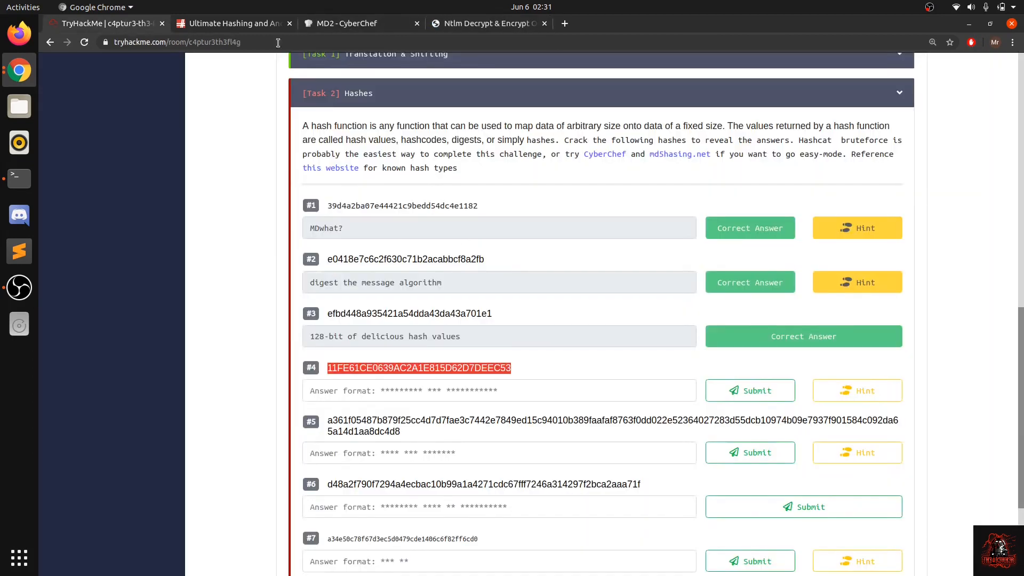
Step: Check the hint for question #4 in the Hashes task of the TryHackMe room and dismiss it
{"action": "left_click", "coordinate": [386, 254]}
{"action": "scroll", "coordinate": [453, 418], "scroll_direction": "down", "scroll_amount": 5}
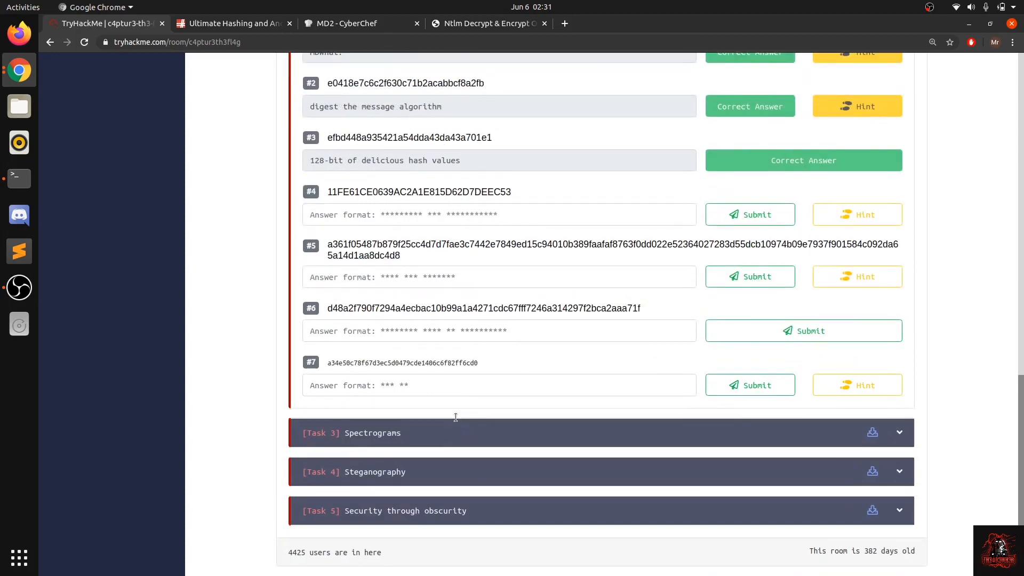
{"action": "left_click", "coordinate": [824, 245]}
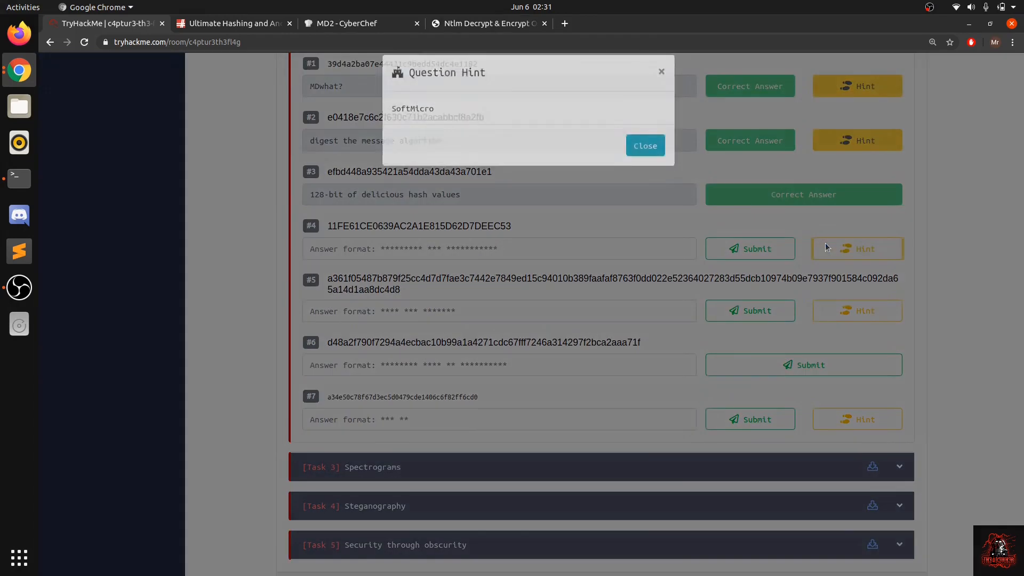
{"action": "left_click", "coordinate": [824, 242]}
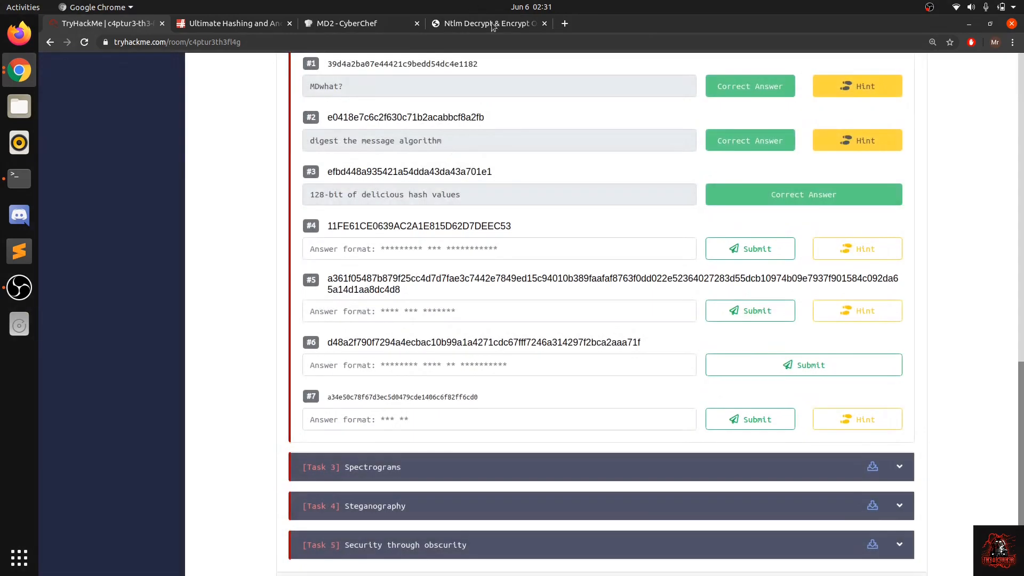
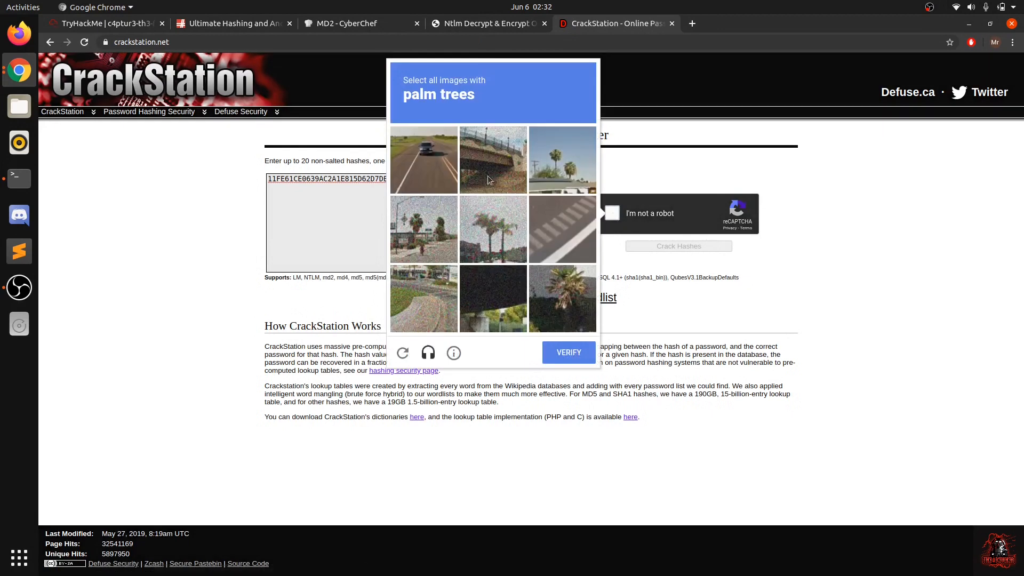
Step: Select the palm tree images in the reCAPTCHA challenge guarding the CrackStation hash lookup
{"action": "left_click", "coordinate": [488, 223]}
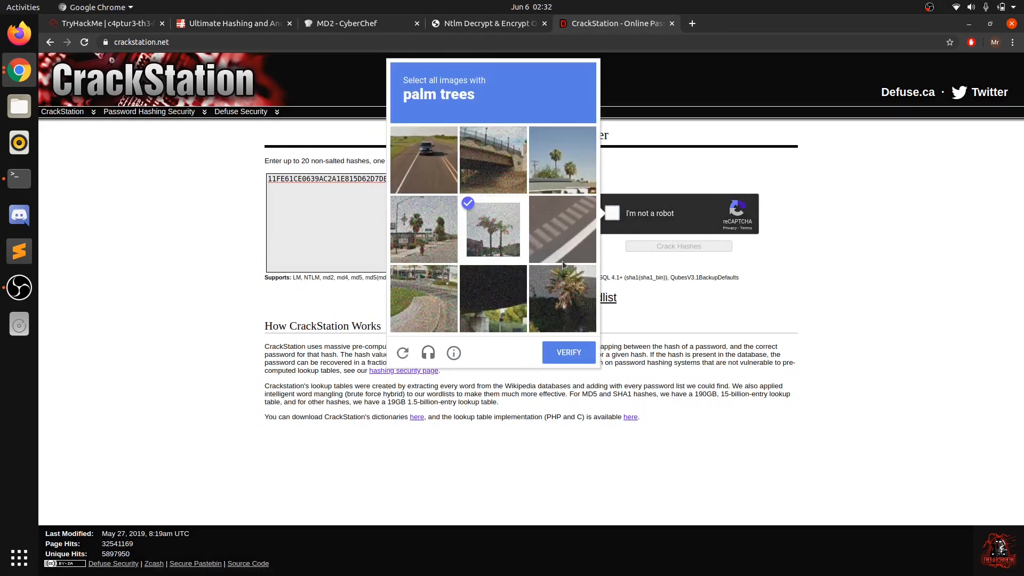
{"action": "left_click", "coordinate": [566, 295]}
{"action": "left_click", "coordinate": [401, 231]}
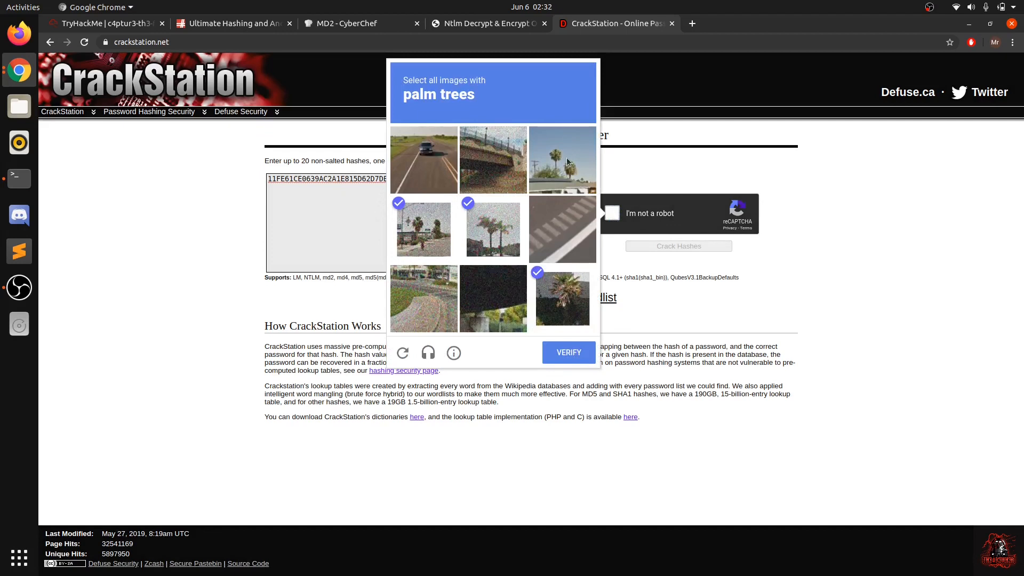
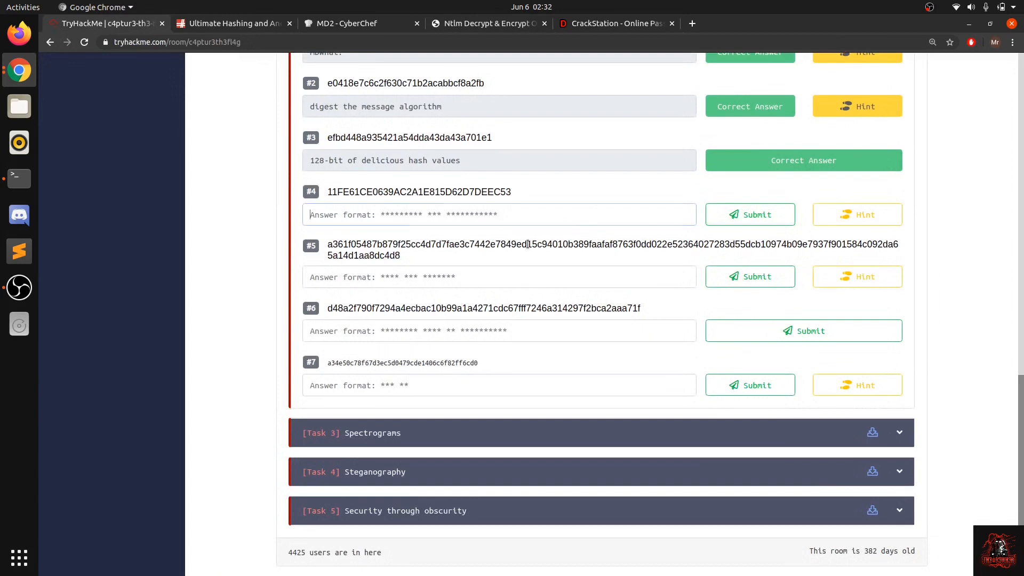
Step: Select the full hash string of question #5 in the TryHackMe room
{"action": "double_click", "coordinate": [527, 244]}
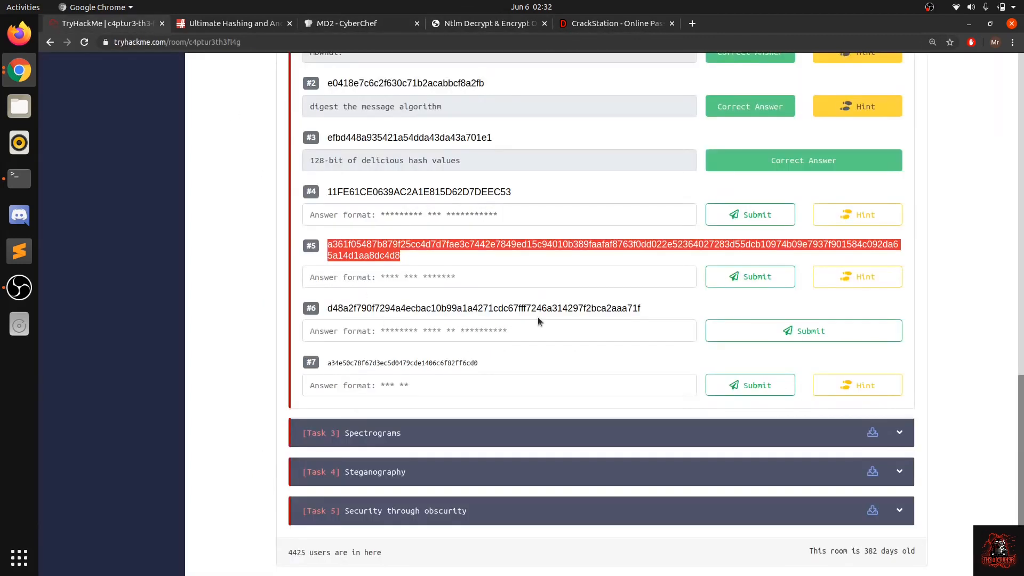
Step: Open the hint for question #5 and examine its wording for the hash algorithm
{"action": "left_click", "coordinate": [864, 277]}
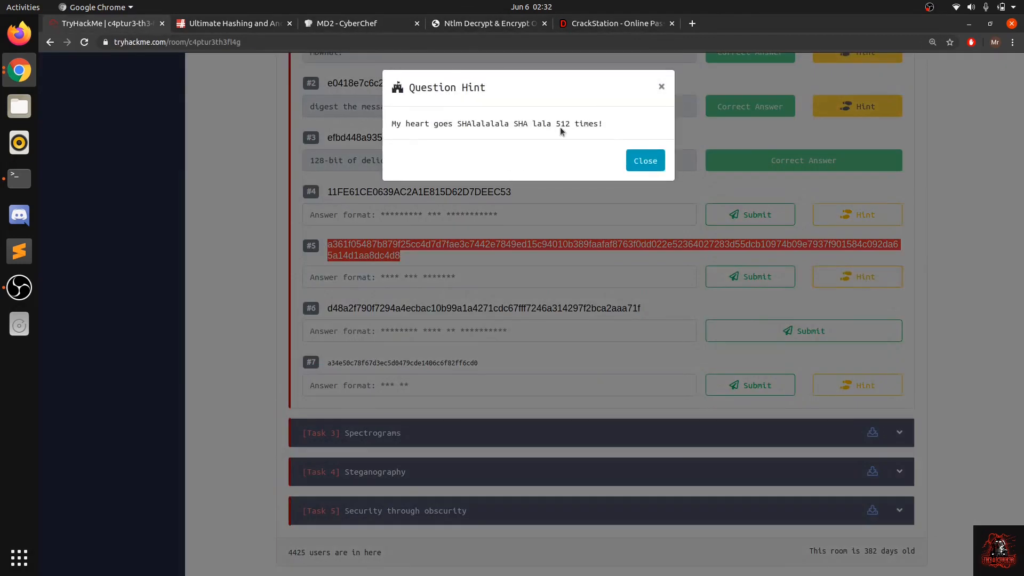
{"action": "left_click_drag", "start_coordinate": [398, 124], "coordinate": [485, 123]}
{"action": "left_click", "coordinate": [528, 122]}
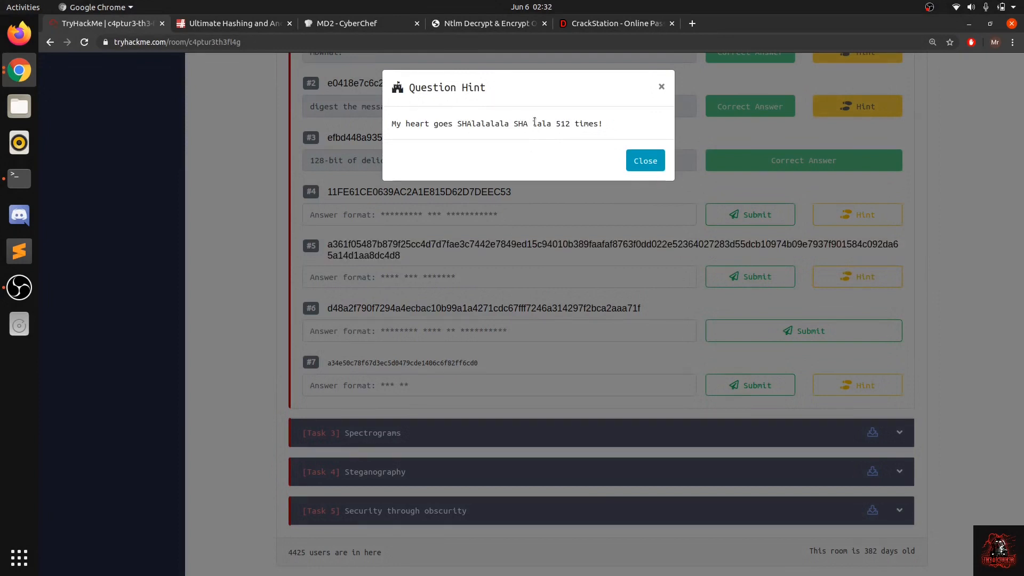
{"action": "left_click_drag", "start_coordinate": [554, 122], "coordinate": [586, 123]}
Step: Switch to MD5Hashing.net, set the reverse lookup's hash type to Sha512 and place the cursor in the hash string field
{"action": "left_click", "coordinate": [256, 25]}
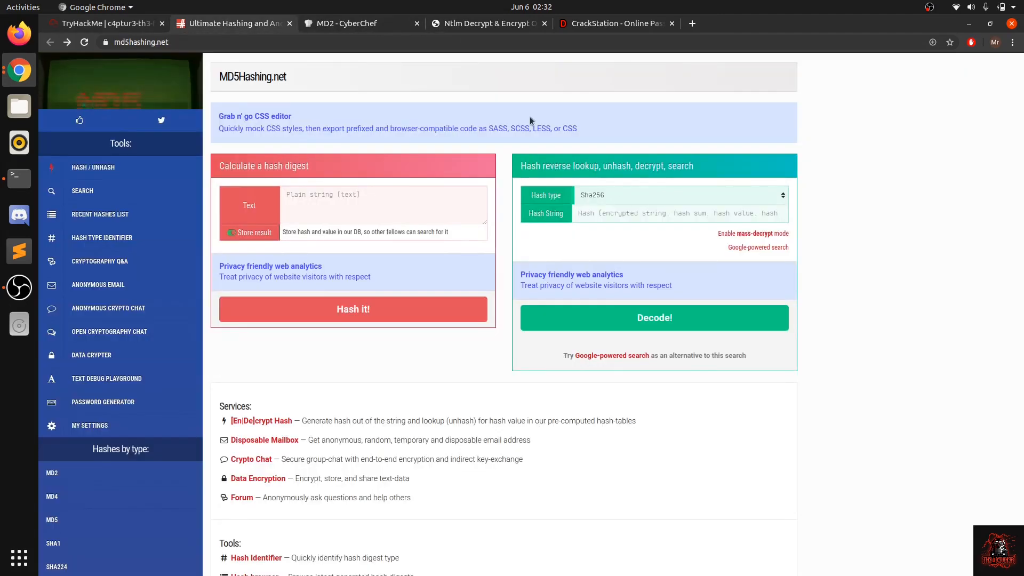
{"action": "left_click", "coordinate": [613, 201]}
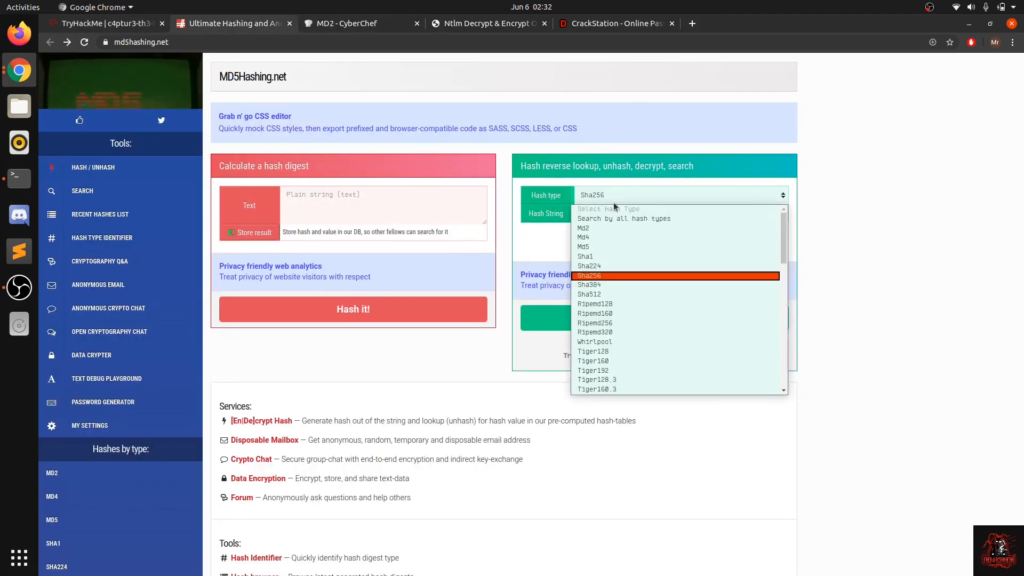
{"action": "left_click", "coordinate": [613, 294]}
{"action": "left_click", "coordinate": [588, 216]}
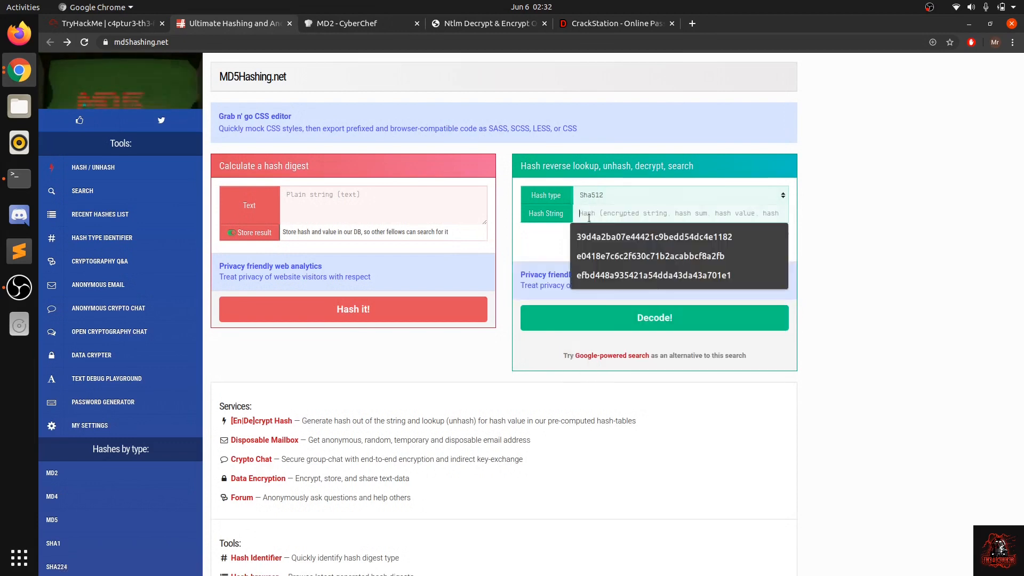
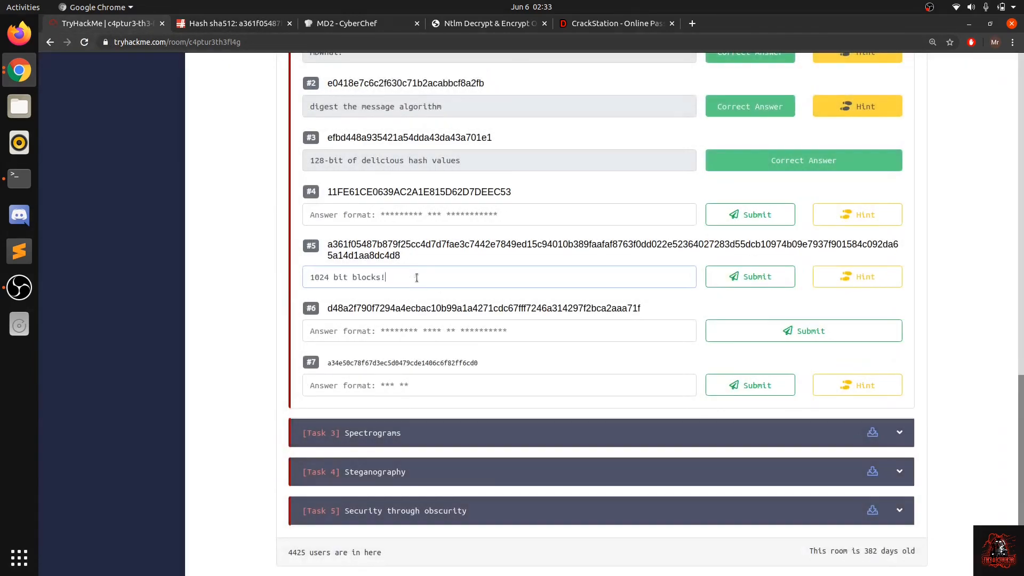
Step: Submit "1024 bit blocks!" as the answer to question #5 and move on to question #6
{"action": "left_click", "coordinate": [751, 278]}
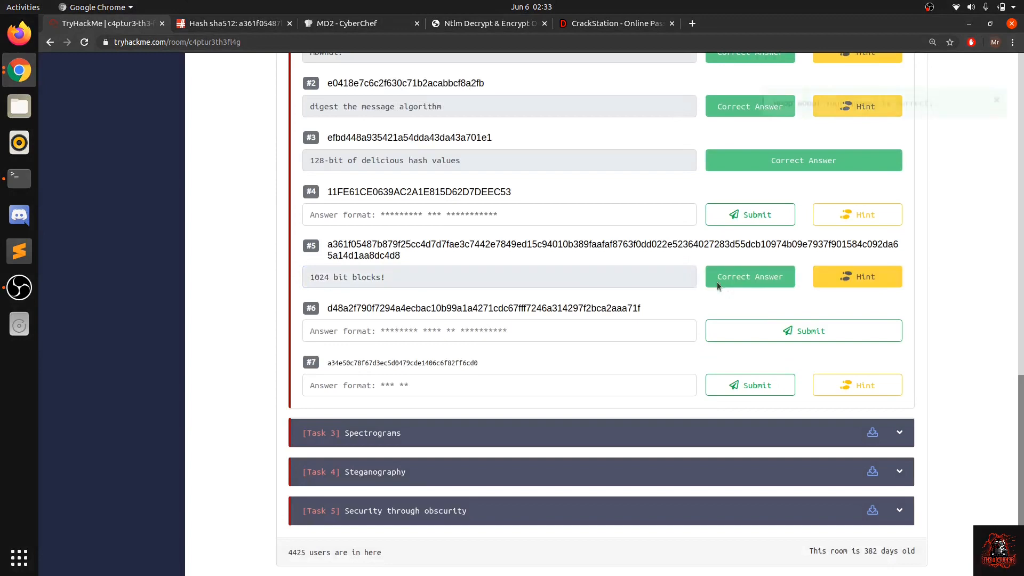
{"action": "left_click", "coordinate": [361, 322]}
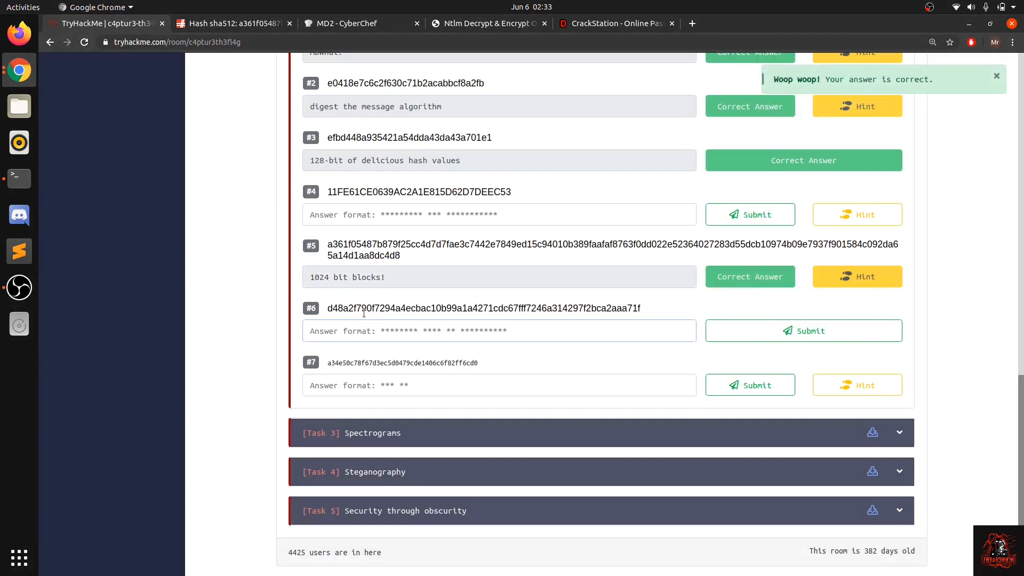
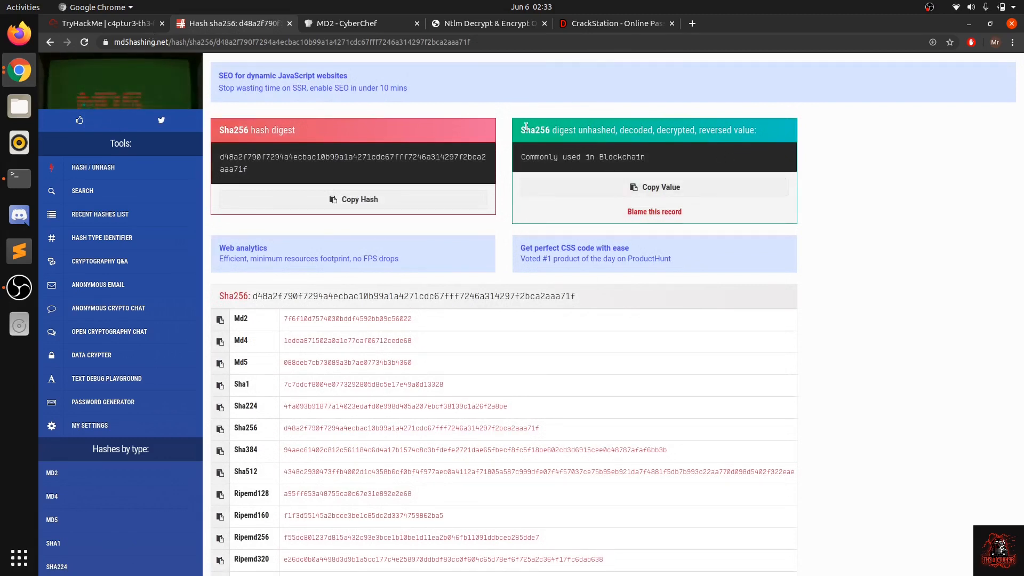
Step: Copy the decoded value "Commonly used in Blockchain" from the Sha256 hash lookup result
{"action": "left_click_drag", "start_coordinate": [523, 156], "coordinate": [648, 166]}
{"action": "left_click", "coordinate": [648, 167]}
{"action": "left_click", "coordinate": [579, 188]}
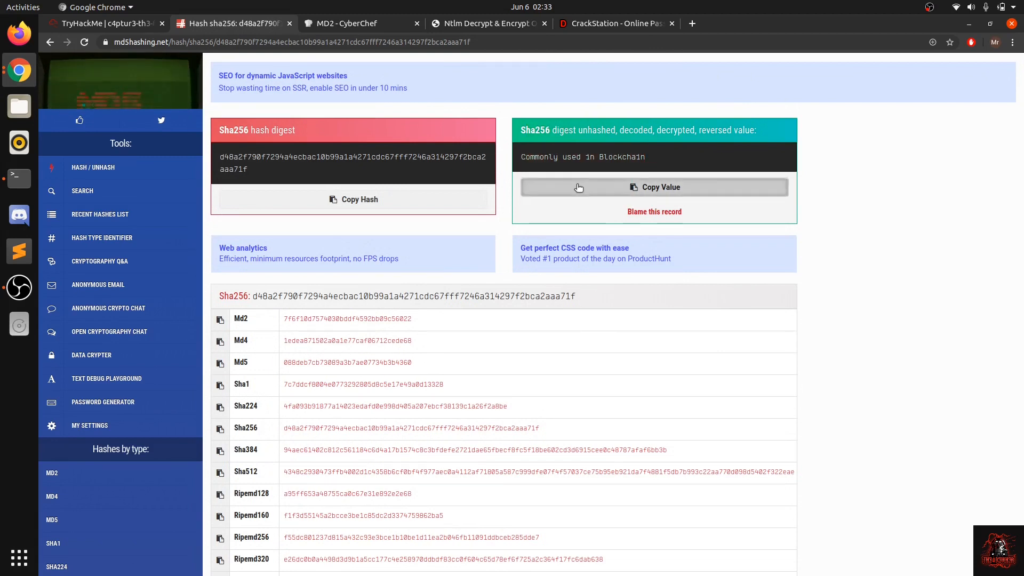
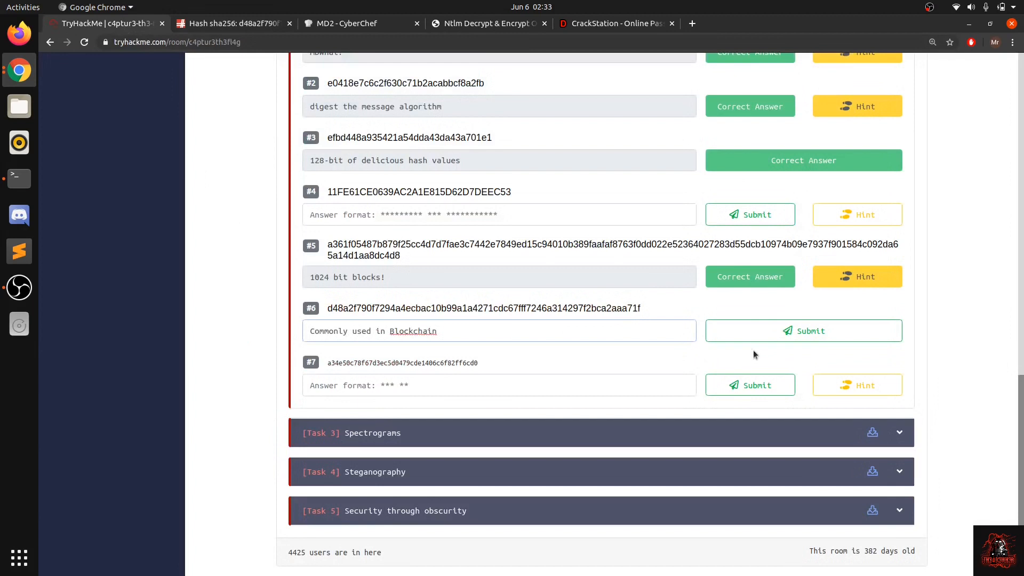
Step: Submit "Commonly used in Blockchain" as the answer to Task 2 question #6, and check the hint for question #7
{"action": "left_click", "coordinate": [761, 343]}
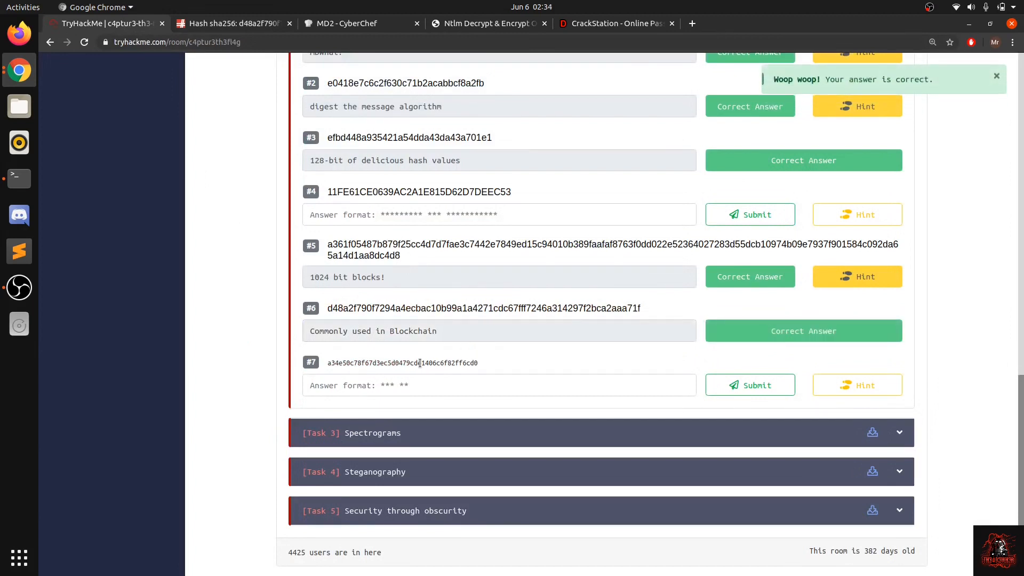
{"action": "left_click", "coordinate": [878, 384]}
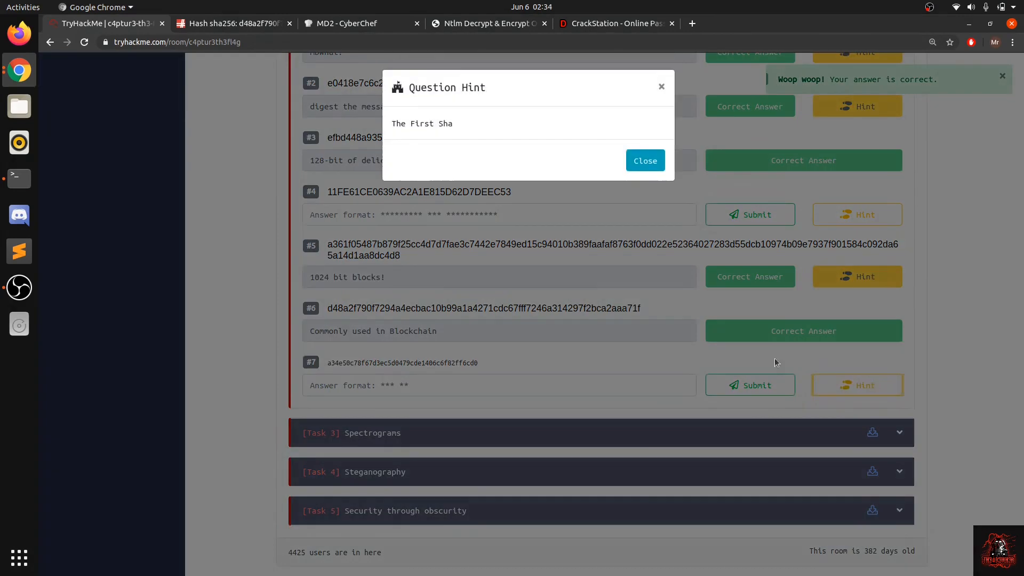
{"action": "left_click", "coordinate": [408, 309]}
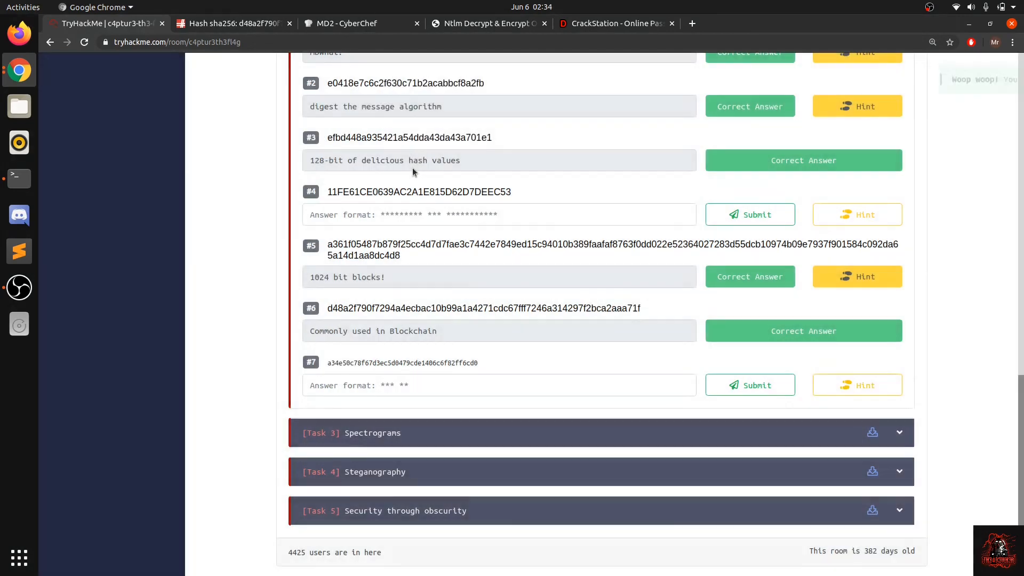
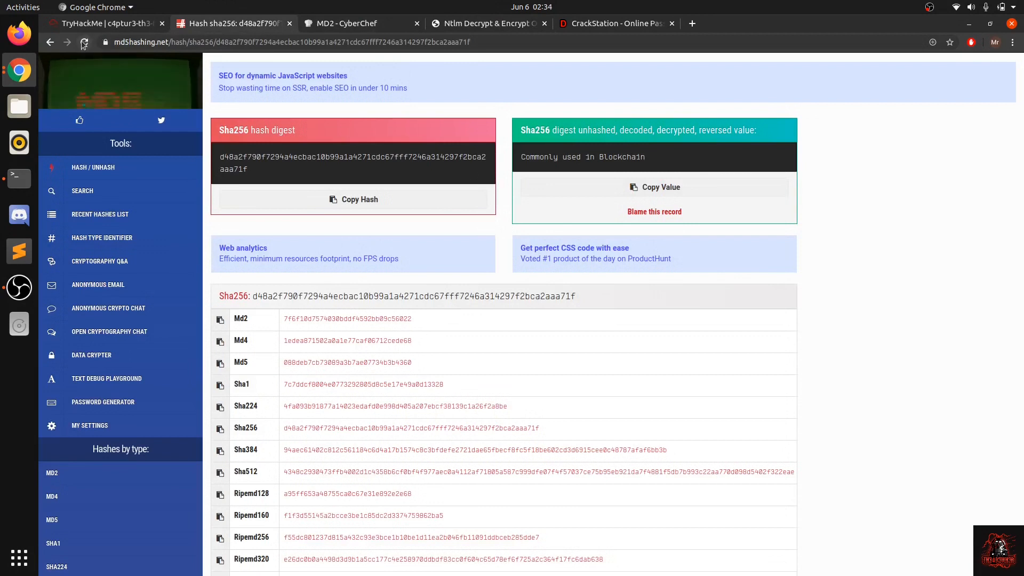
Step: Return to the MD5Hashing.net home page and open the hash type choices for the reverse lookup
{"action": "left_click", "coordinate": [48, 42]}
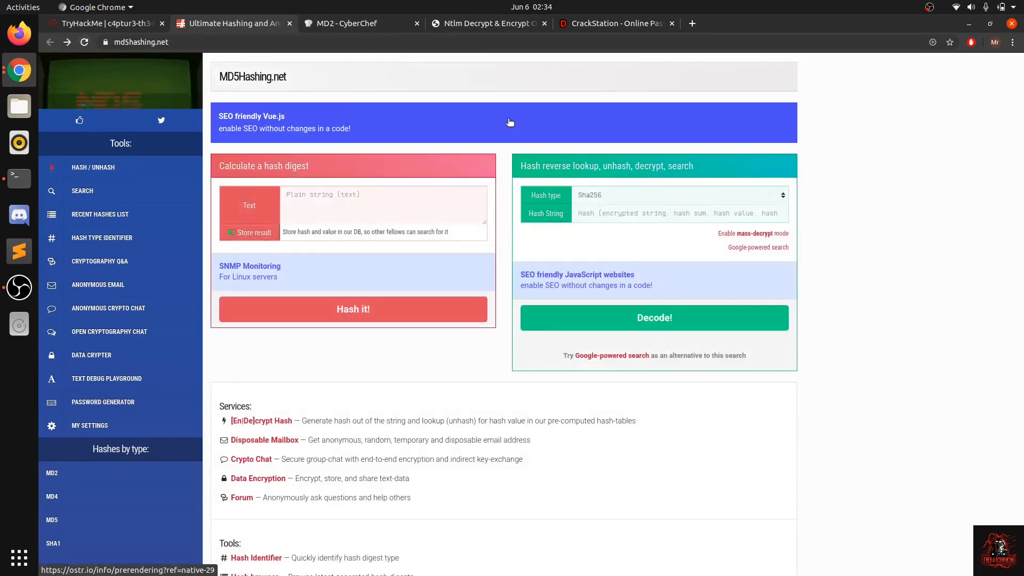
{"action": "left_click", "coordinate": [591, 196]}
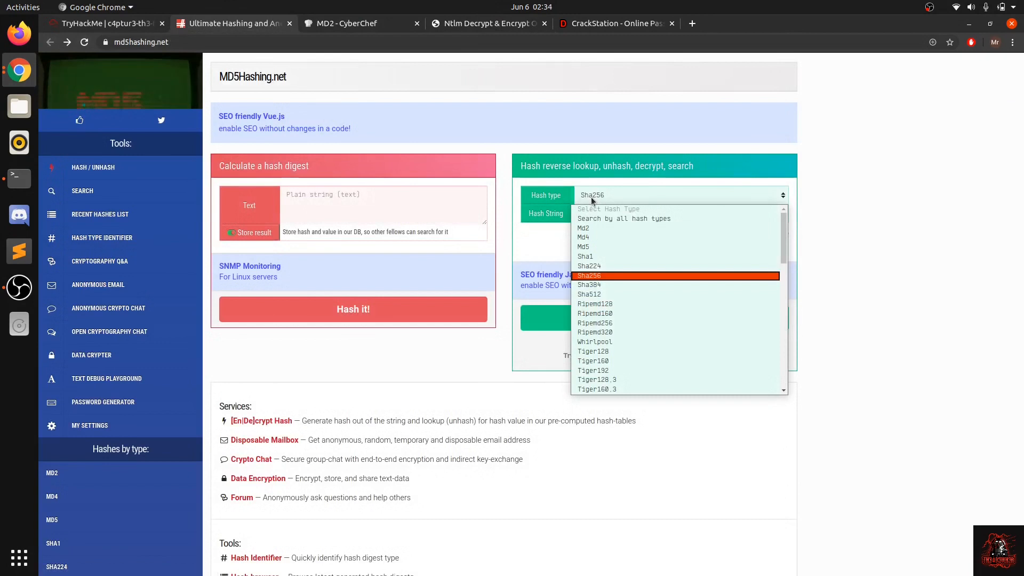
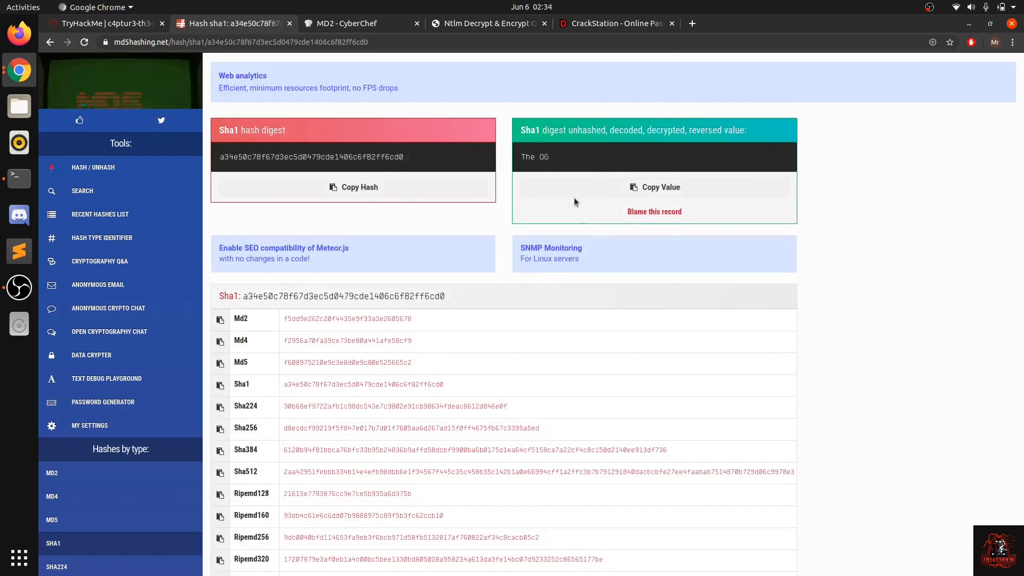
{"action": "left_click_drag", "start_coordinate": [534, 156], "coordinate": [568, 155]}
{"action": "left_click", "coordinate": [567, 155]}
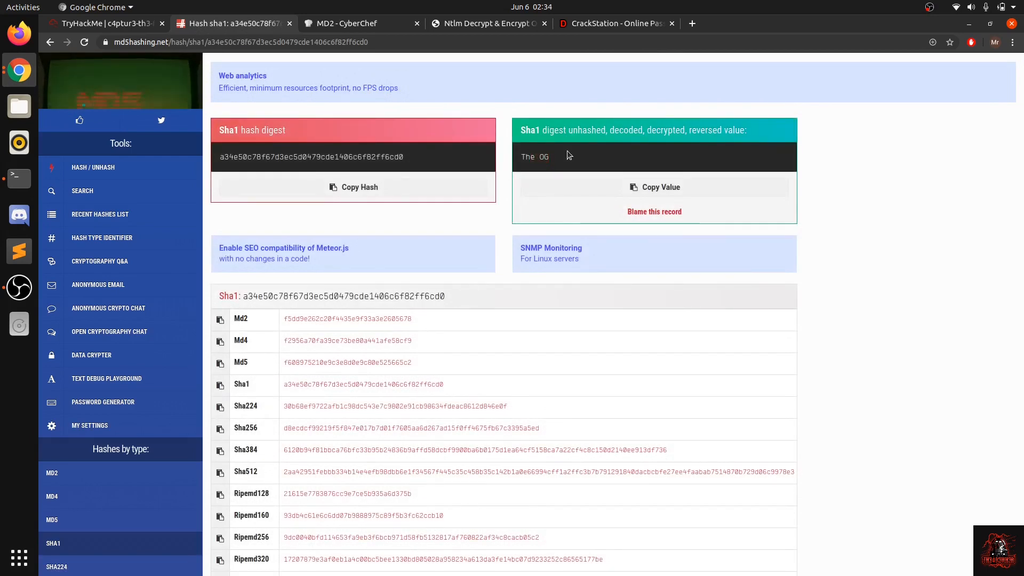
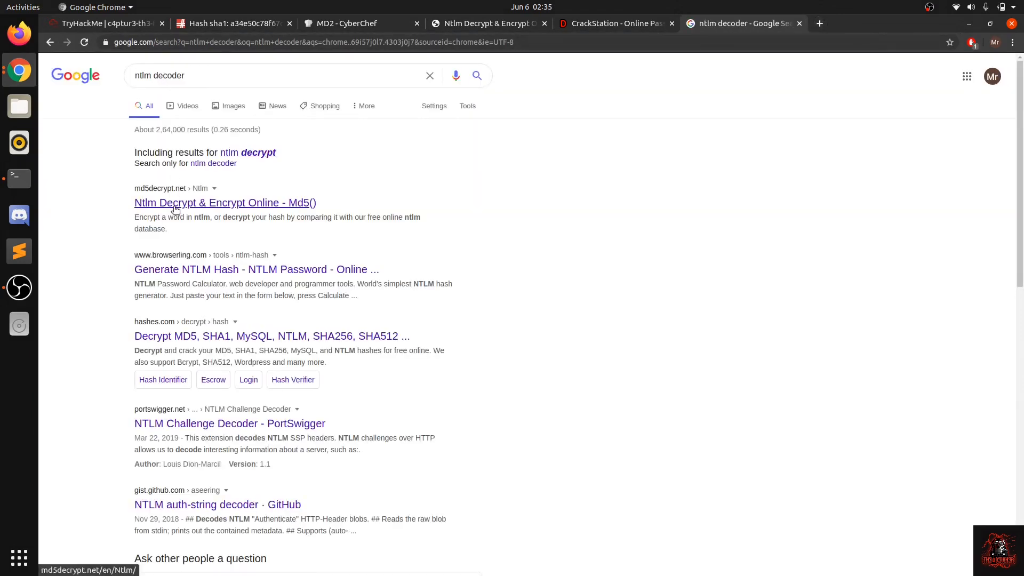
Step: Open the md5decrypt.net Ntlm Decrypt & Encrypt Online page from the search results
{"action": "left_click", "coordinate": [174, 208]}
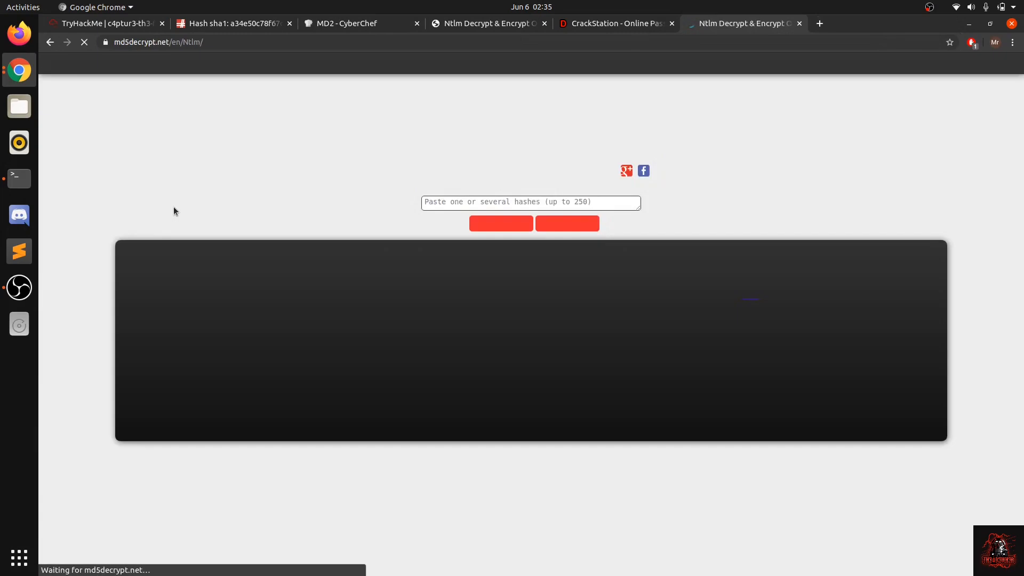
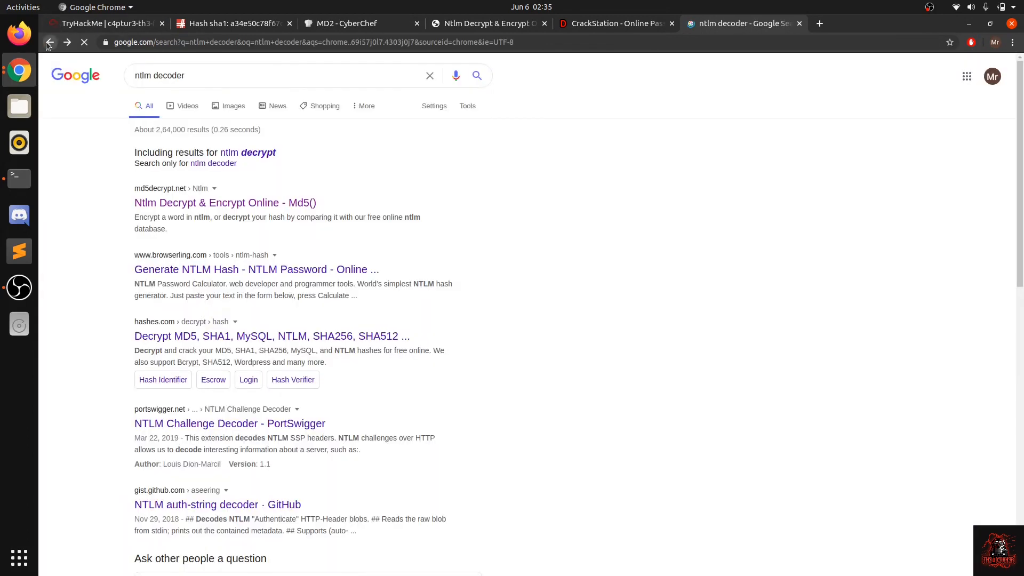
Step: Try the hhivaranasi.com Ntlm decoder page from the search results, and return to the results list
{"action": "scroll", "coordinate": [150, 259], "scroll_direction": "down", "scroll_amount": 3}
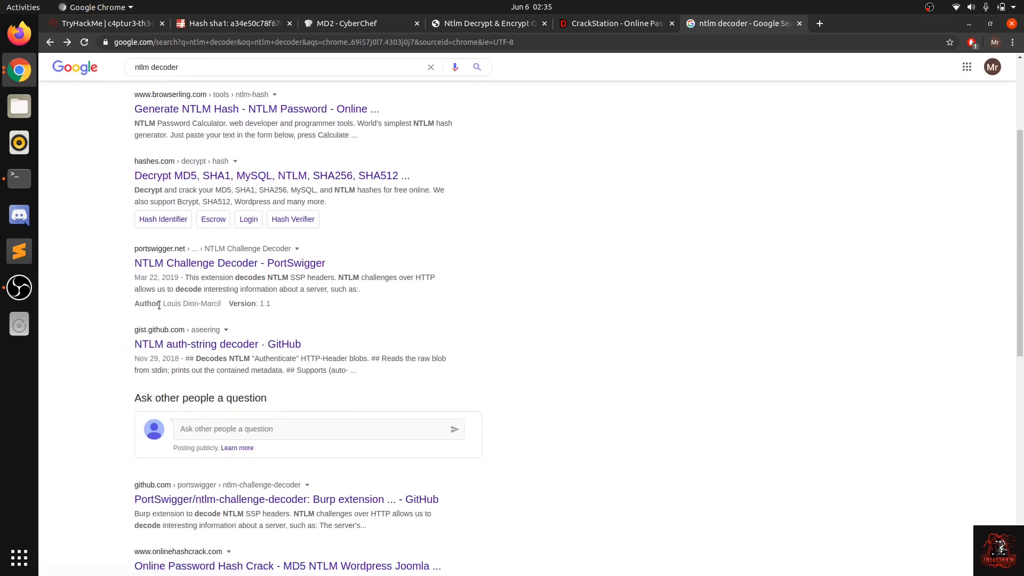
{"action": "scroll", "coordinate": [166, 275], "scroll_direction": "down", "scroll_amount": 5}
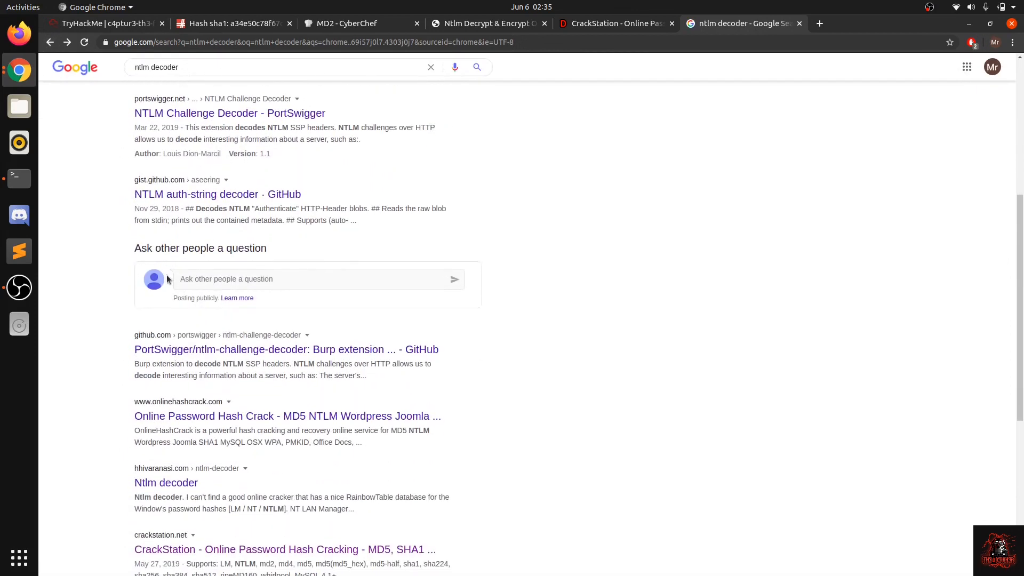
{"action": "scroll", "coordinate": [175, 385], "scroll_direction": "down", "scroll_amount": 1}
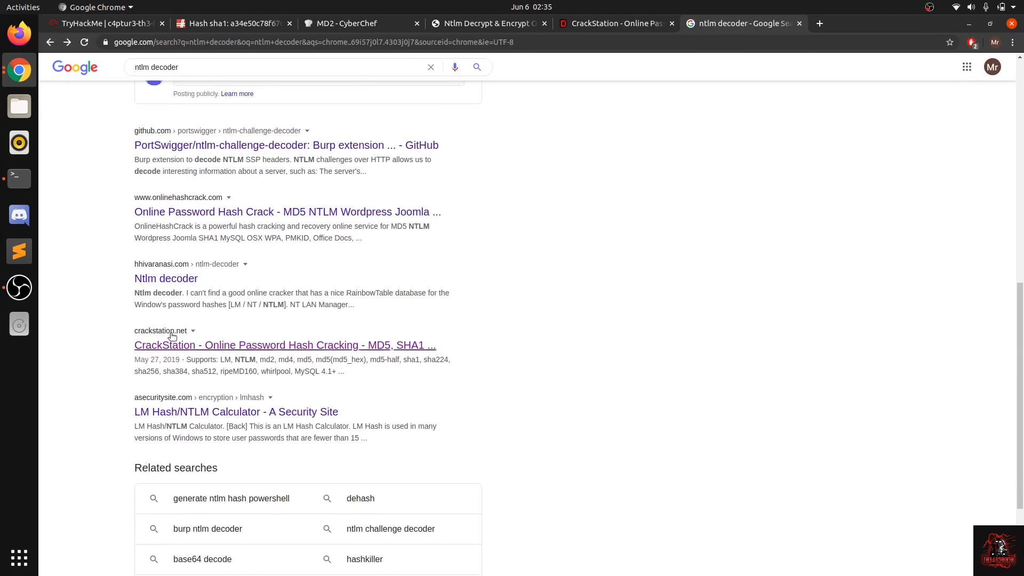
{"action": "left_click", "coordinate": [170, 272]}
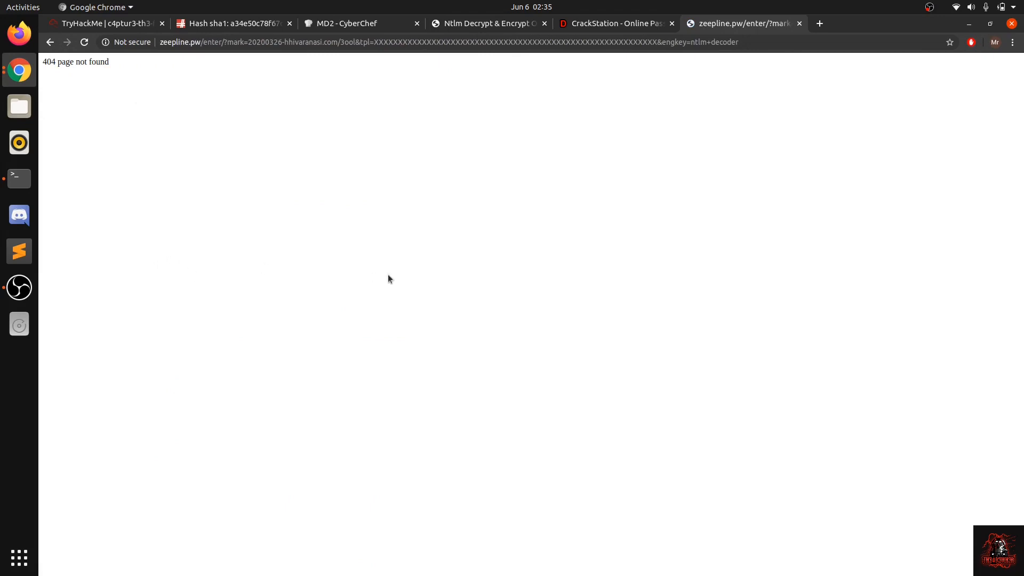
{"action": "left_click", "coordinate": [50, 43]}
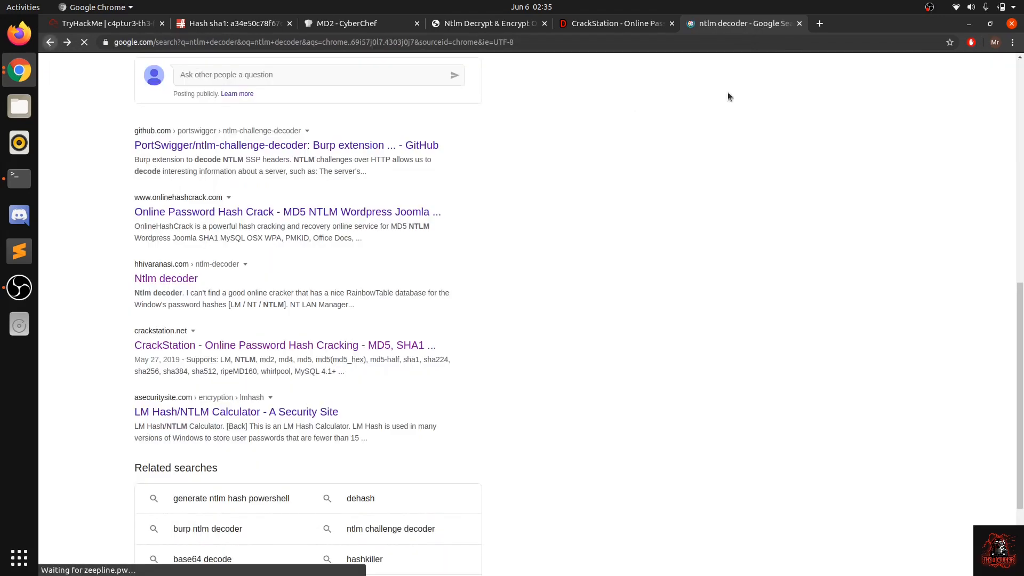
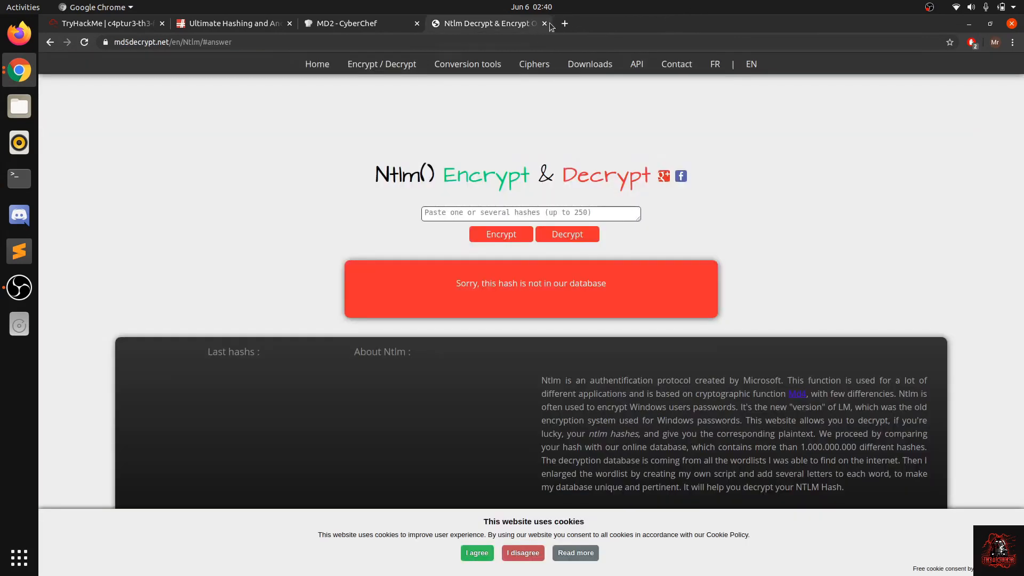
Step: Close the NTLM decoder, TryHackMe room, hash reference and CyberChef pages, ending the browser session
{"action": "left_click", "coordinate": [544, 23]}
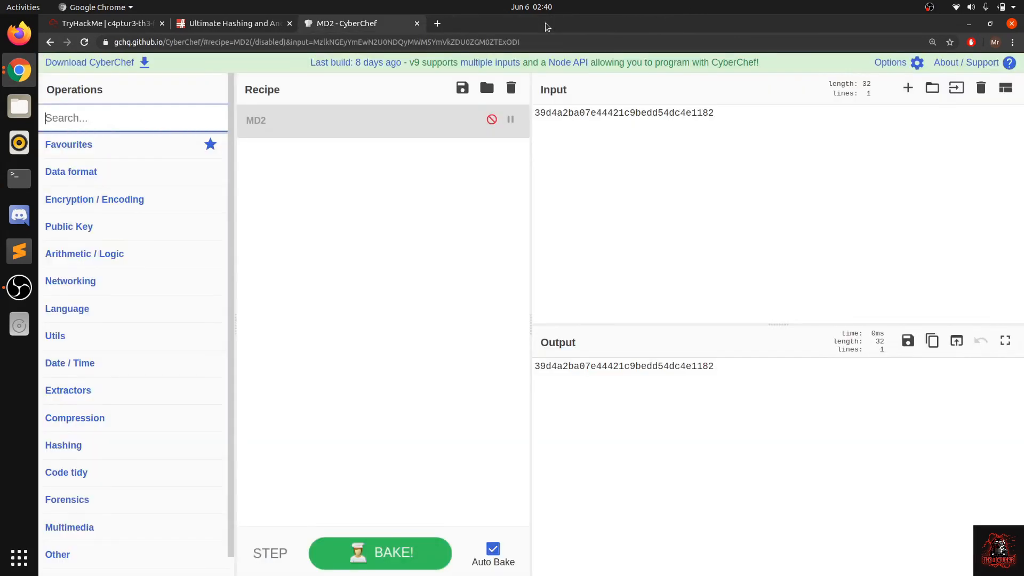
{"action": "left_click", "coordinate": [161, 23]}
{"action": "left_click", "coordinate": [161, 24]}
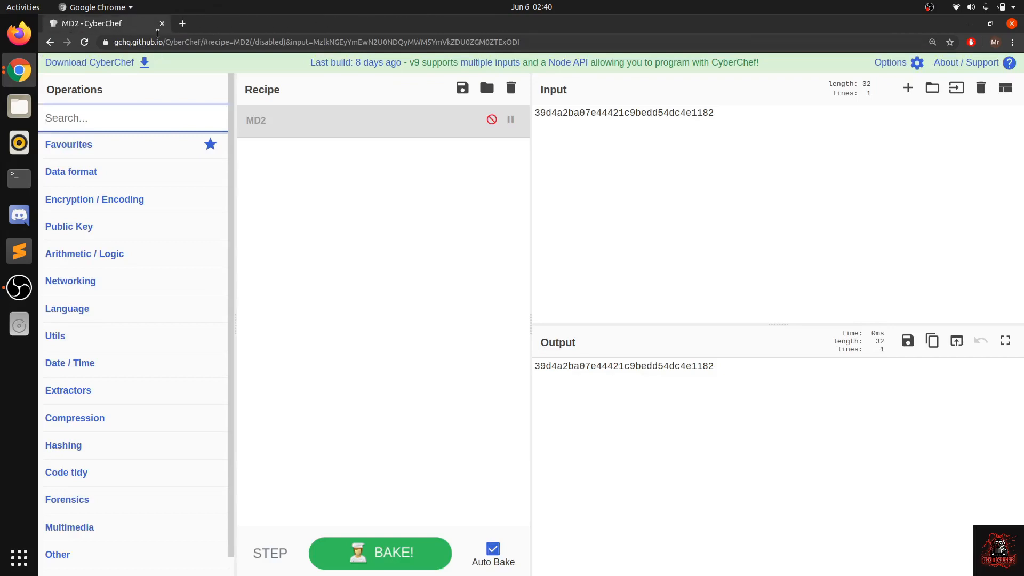
{"action": "left_click", "coordinate": [159, 24]}
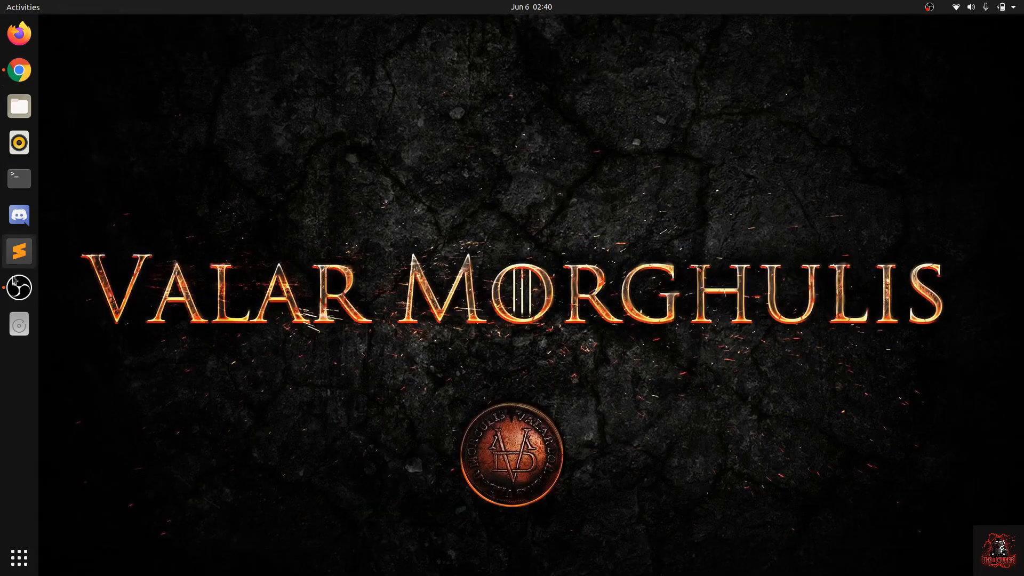
{"action": "left_click", "coordinate": [20, 288]}
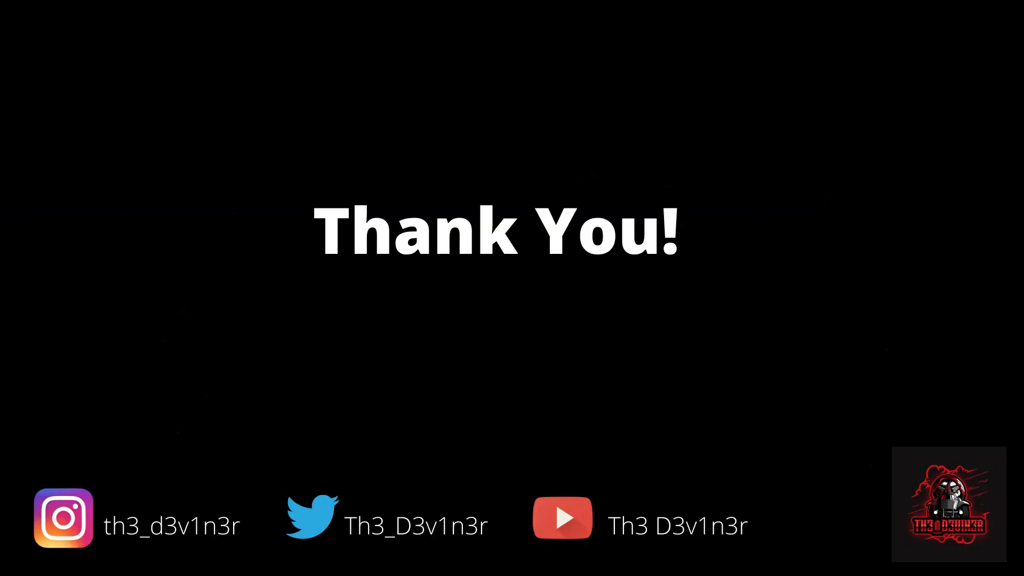